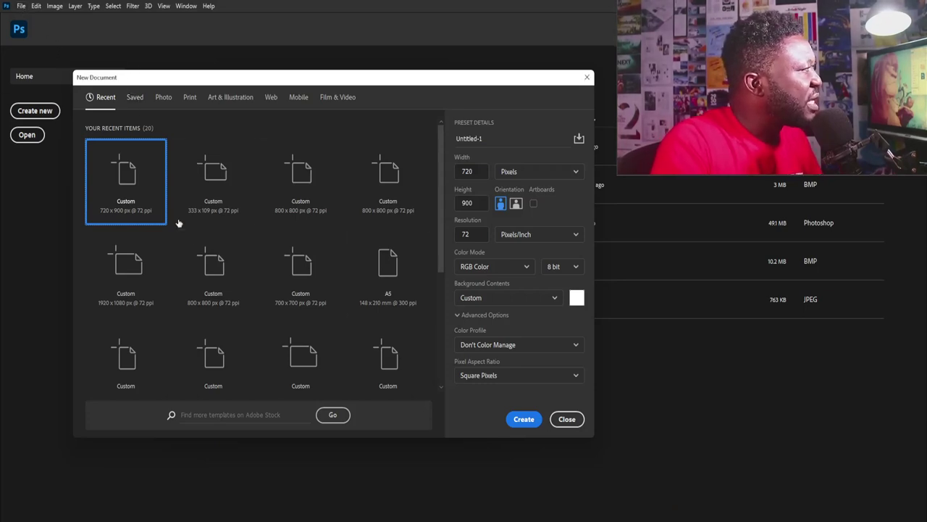
# Give the new 720 × 900 px, 72 ppi RGB document a custom name and create it.
pyautogui.click(488, 140)
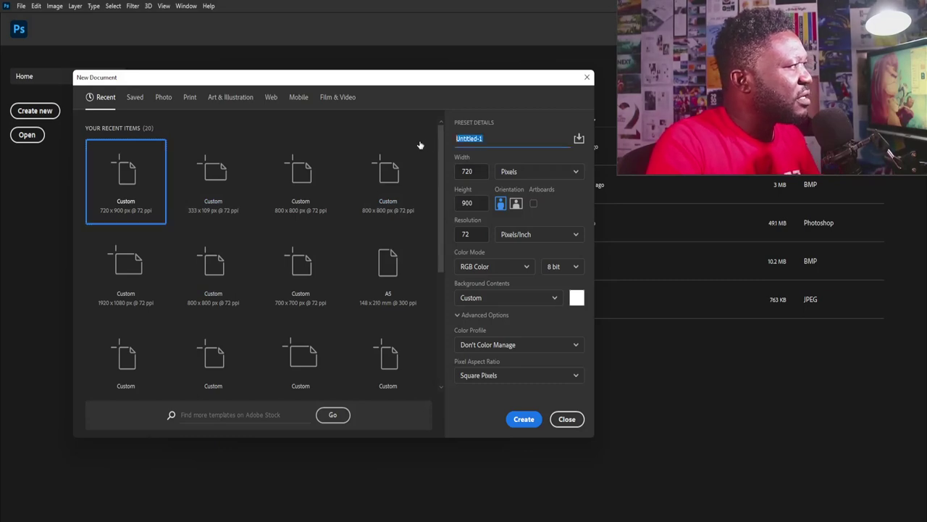
pyautogui.write('De')
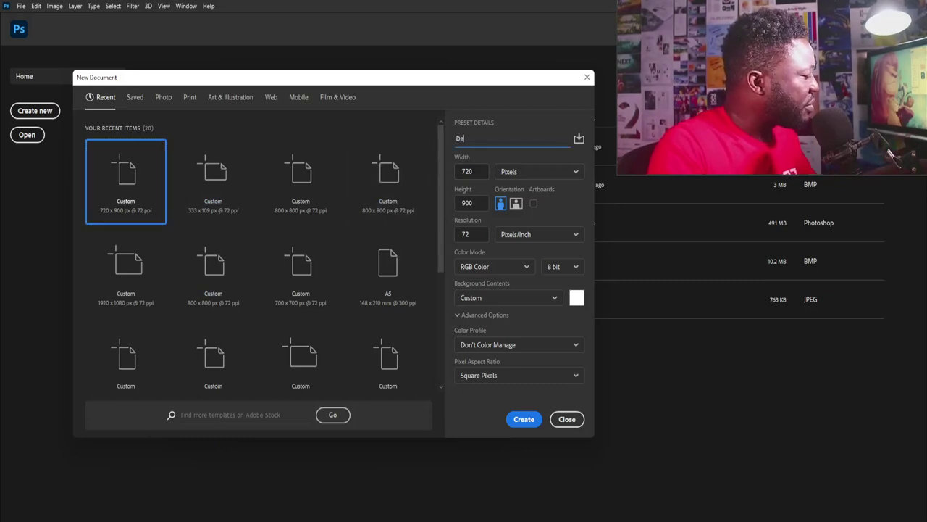
pyautogui.write('bra')
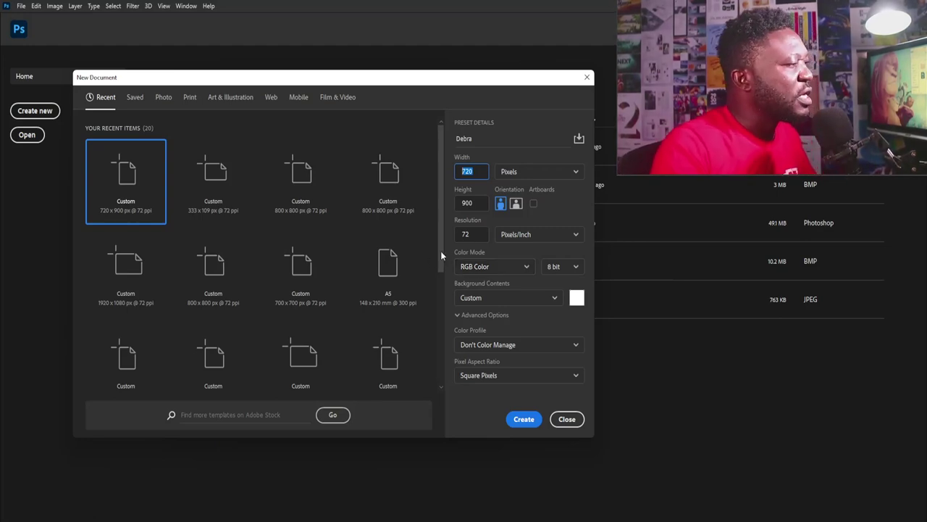
pyautogui.click(523, 419)
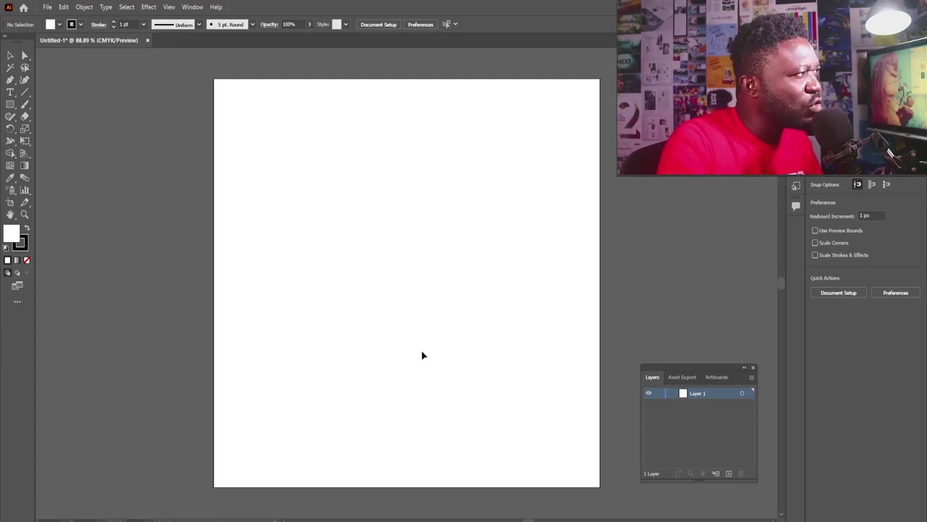
pyautogui.click(48, 8)
pyautogui.click(51, 20)
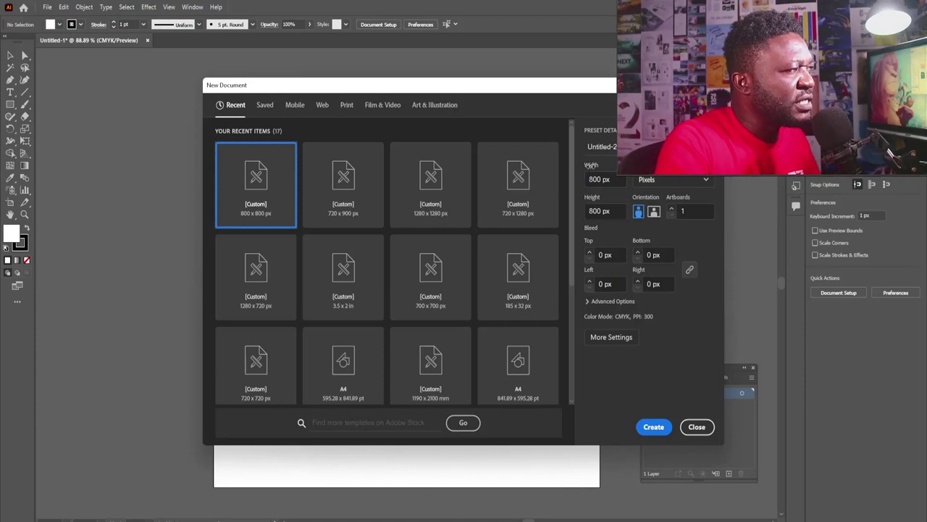
pyautogui.click(593, 177)
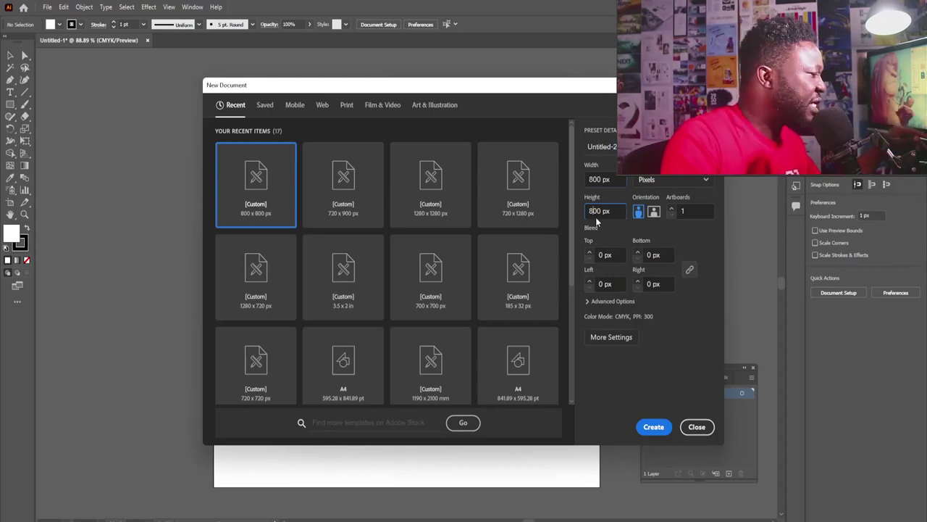
pyautogui.press('Escape')
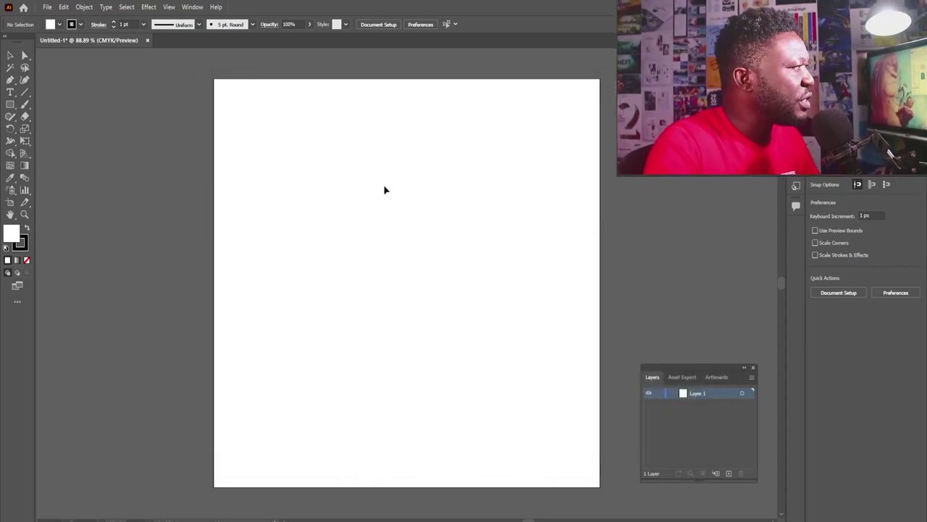
# Type a 5 on the artboard, scale it up to about 269 pt and centre it.
pyautogui.click(10, 92)
pyautogui.click(395, 295)
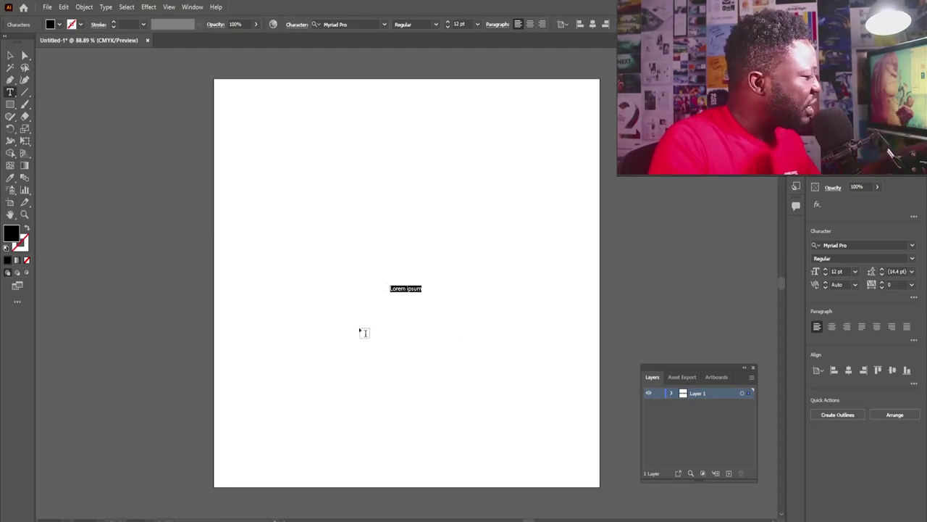
pyautogui.write('5')
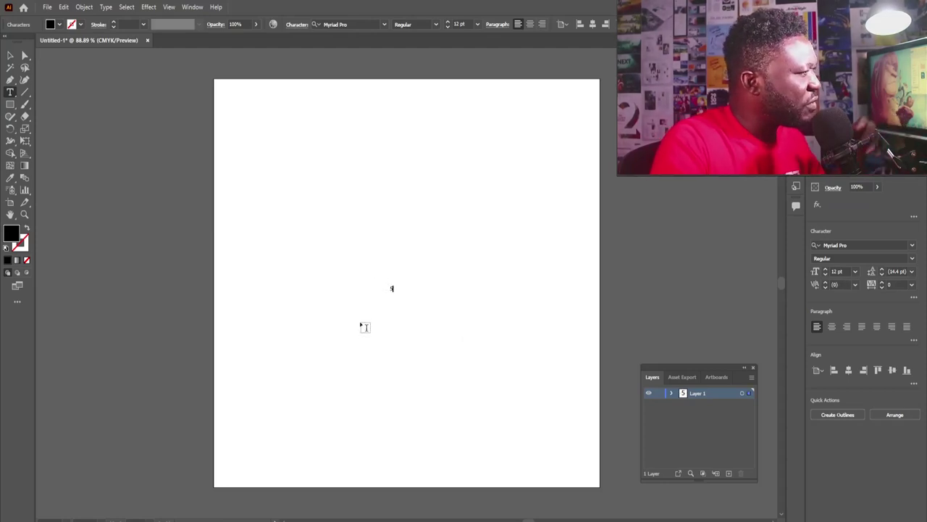
pyautogui.click(24, 56)
pyautogui.click(10, 57)
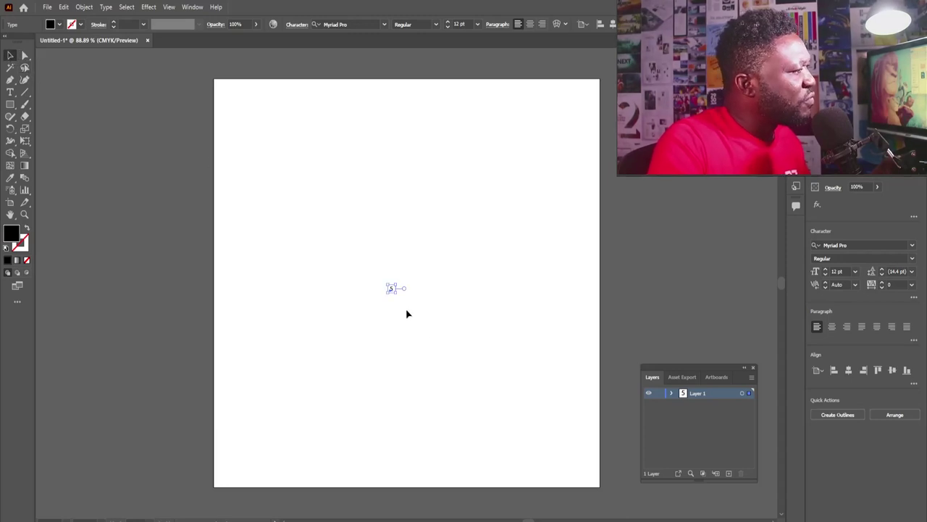
pyautogui.moveTo(395, 294); pyautogui.dragTo(459, 436)
pyautogui.moveTo(432, 358); pyautogui.dragTo(395, 287)
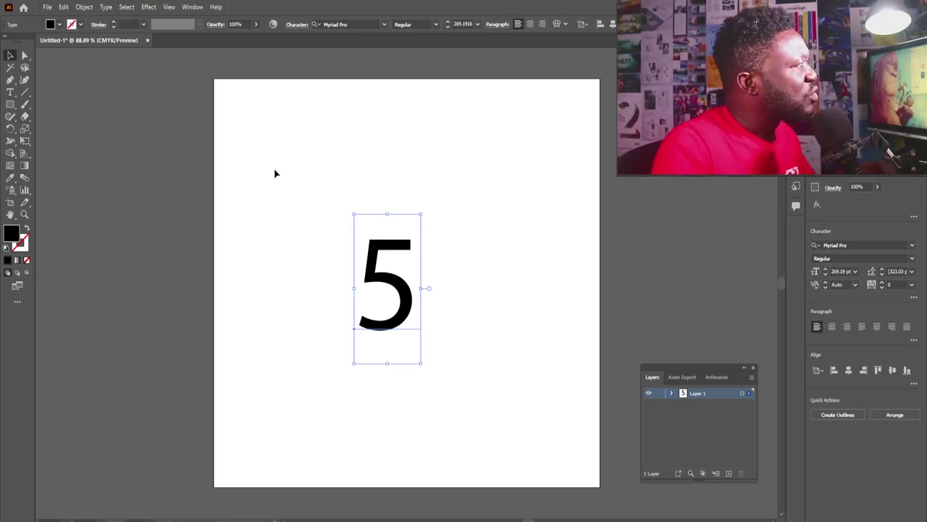
# Set the 5 in Antique Olive CompactPS, enlarge it to about 414.5 pt and move it top-right.
pyautogui.click(351, 24)
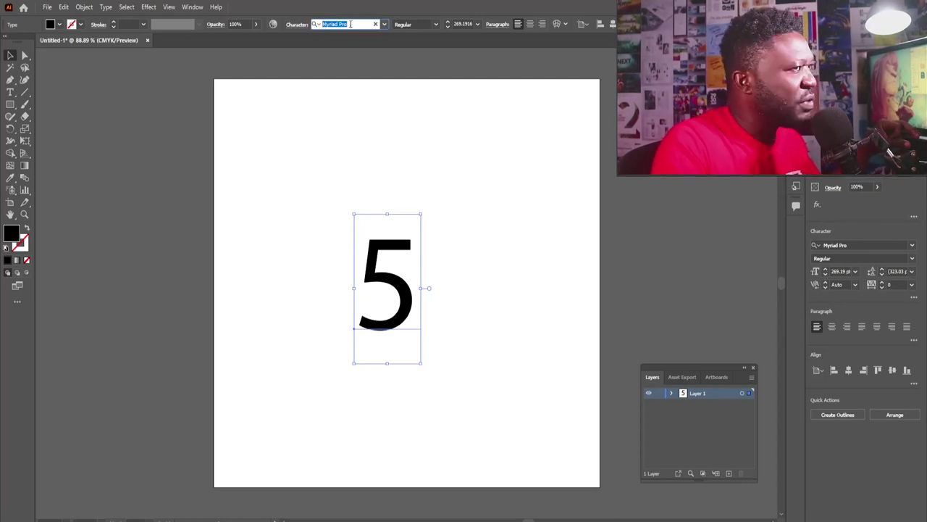
pyautogui.write('d')
pyautogui.write('nt')
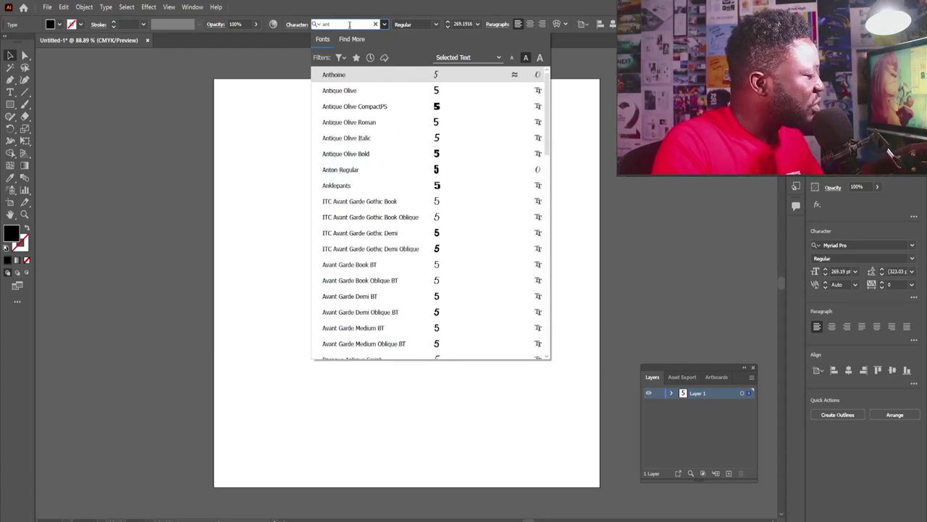
pyautogui.write('iq')
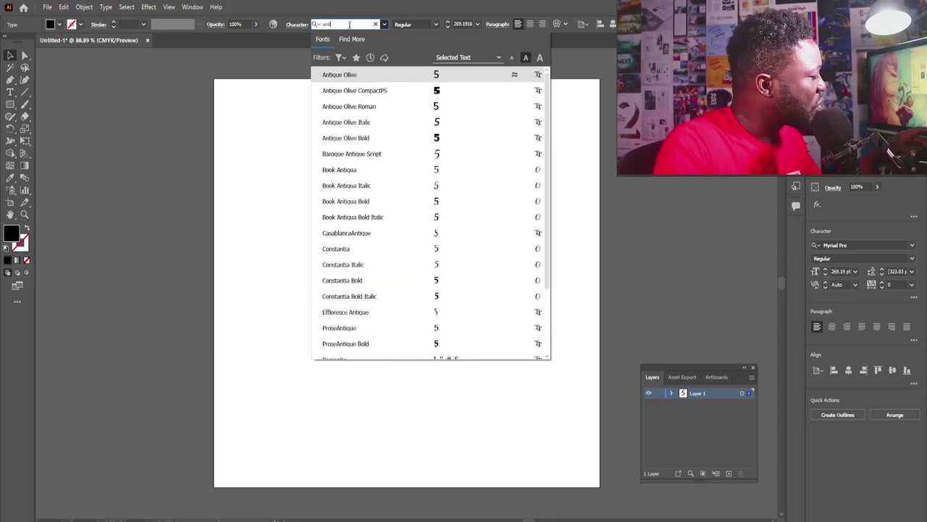
pyautogui.click(439, 92)
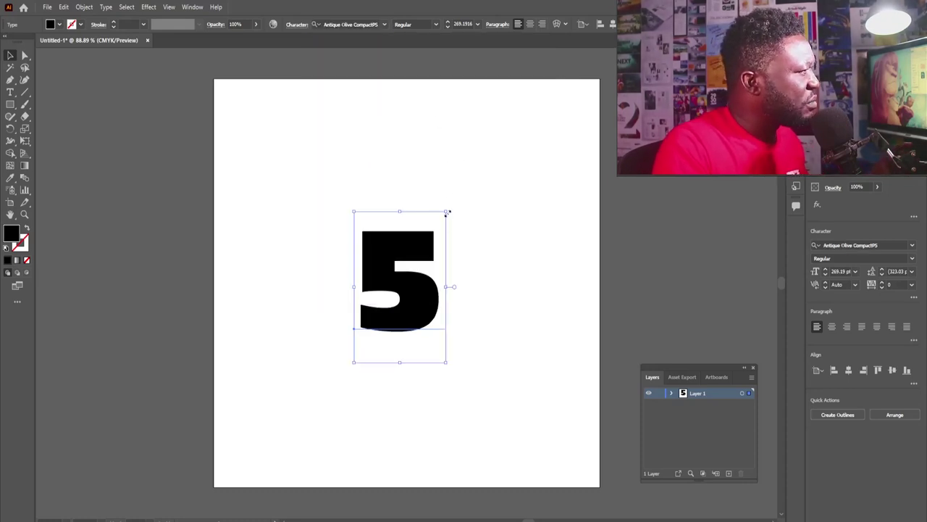
pyautogui.moveTo(447, 212); pyautogui.dragTo(499, 184)
pyautogui.moveTo(416, 229); pyautogui.dragTo(554, 114)
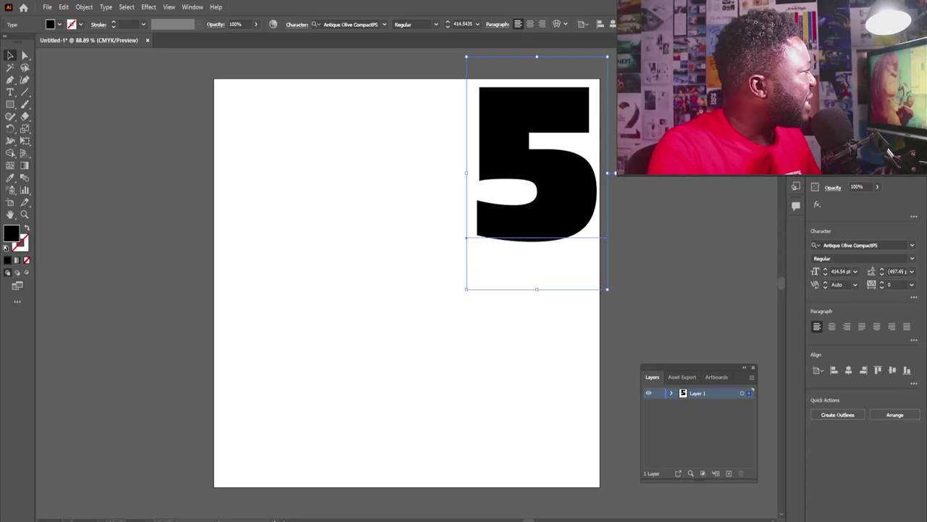
# Place heart.png and scale it down into the artboard's left half below the 5.
pyautogui.click(358, 230)
pyautogui.click(358, 231)
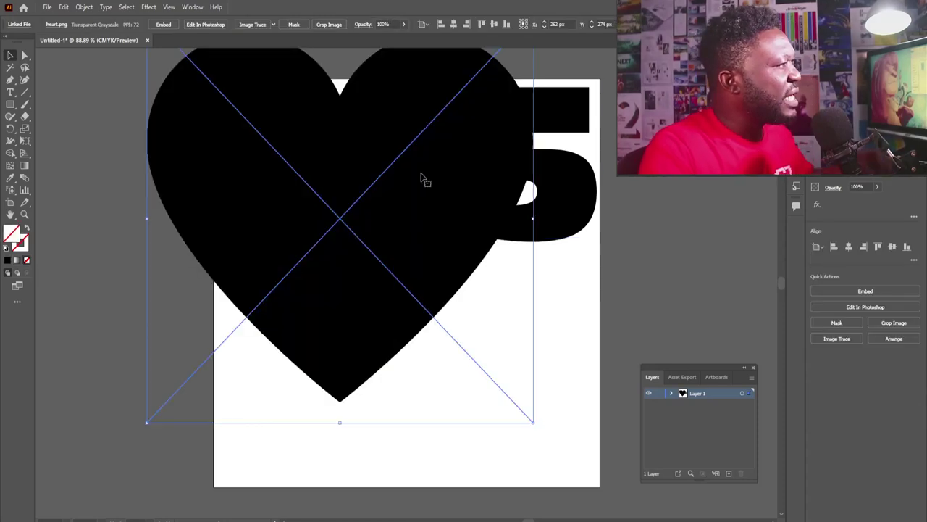
pyautogui.moveTo(420, 180); pyautogui.dragTo(386, 268)
pyautogui.moveTo(580, 105); pyautogui.dragTo(379, 273)
pyautogui.moveTo(334, 392); pyautogui.dragTo(409, 241)
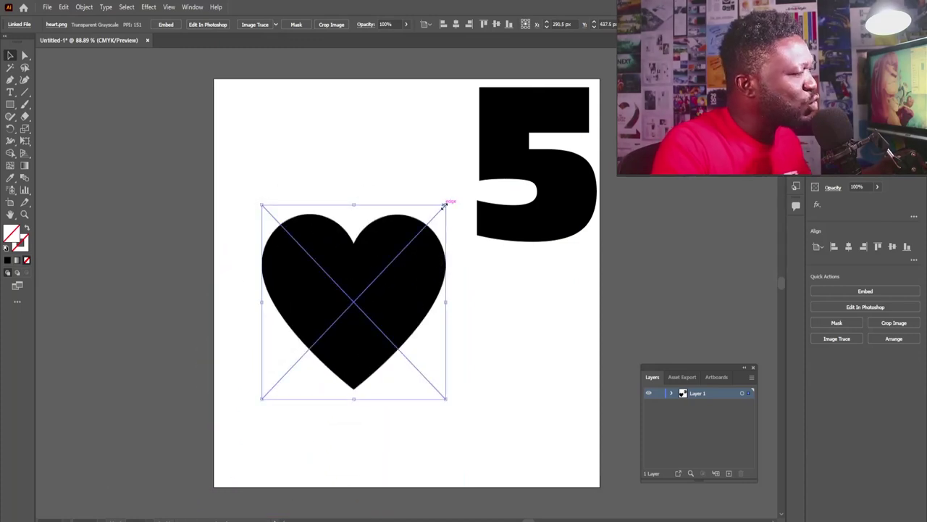
pyautogui.moveTo(447, 205); pyautogui.dragTo(429, 224)
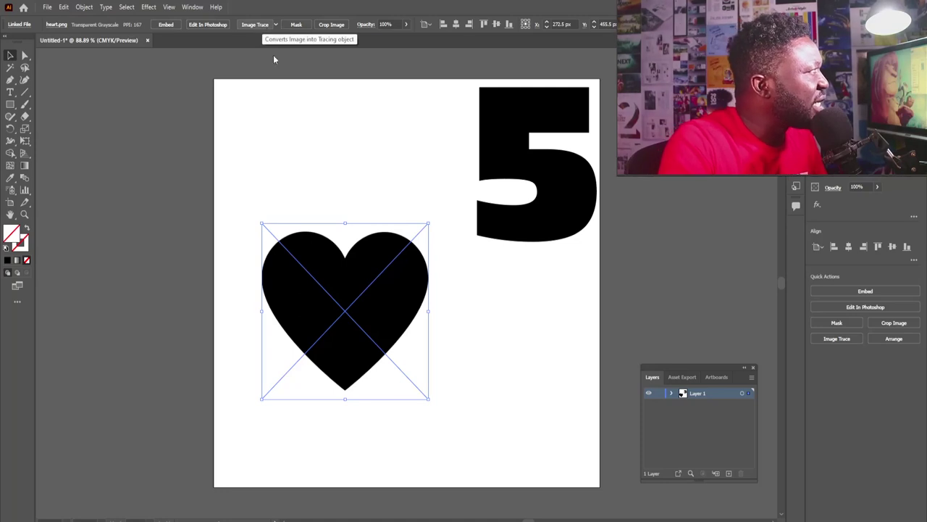
# Image Trace and expand the heart, ungroup it, and delete the white background path.
pyautogui.click(262, 26)
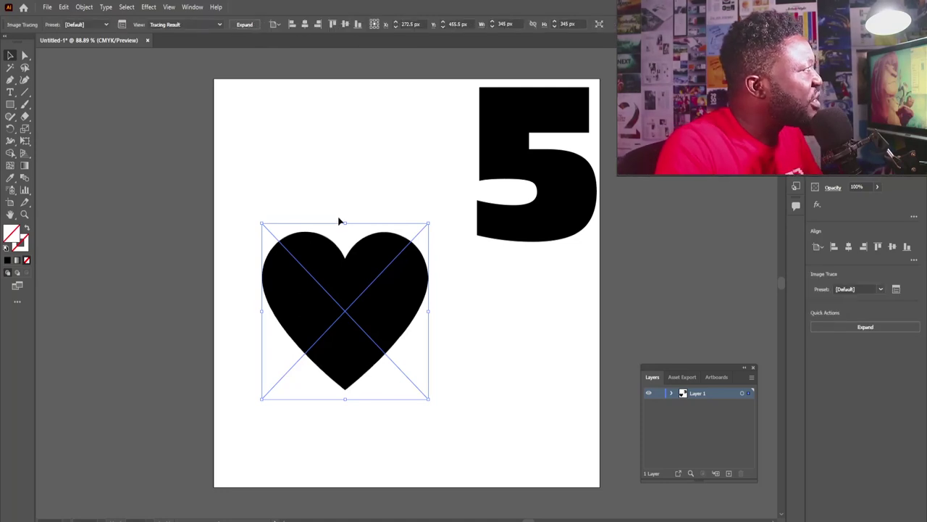
pyautogui.click(243, 24)
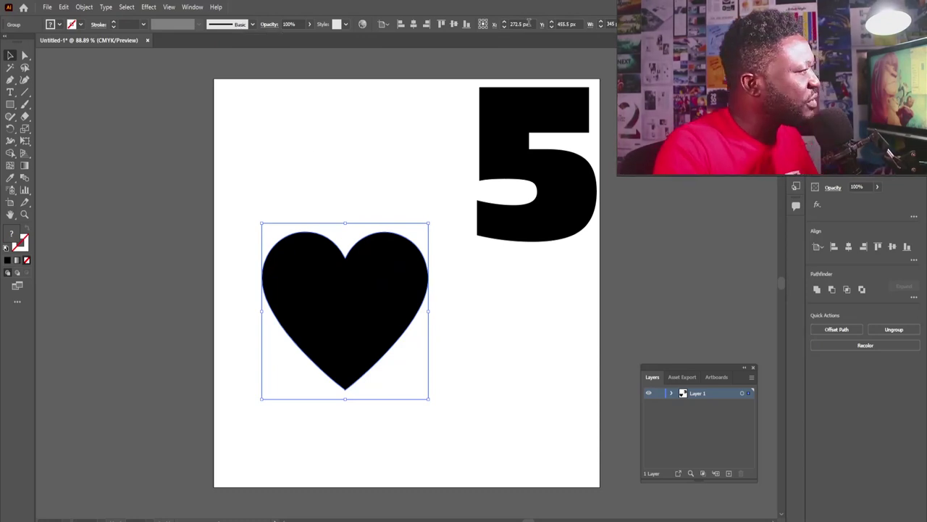
pyautogui.click(85, 7)
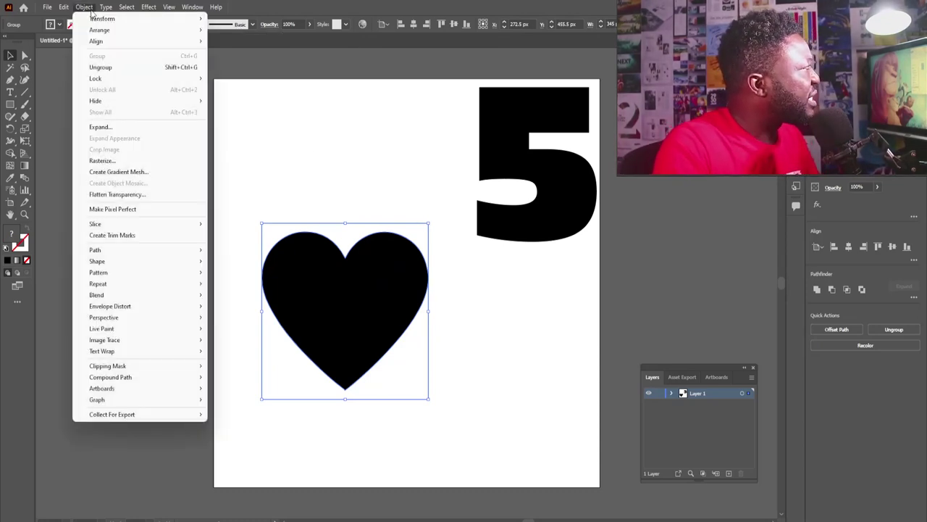
pyautogui.click(100, 67)
pyautogui.click(337, 213)
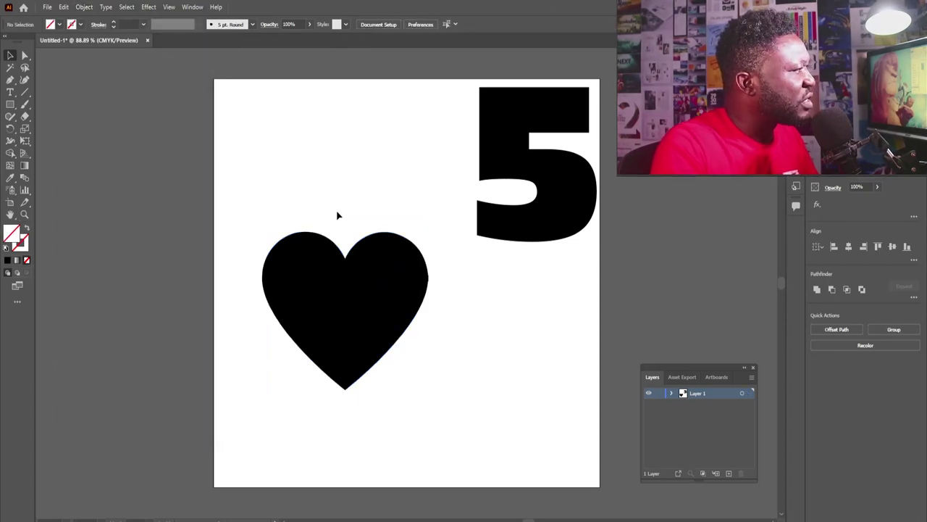
pyautogui.moveTo(336, 232); pyautogui.dragTo(355, 139)
pyautogui.press('Delete')
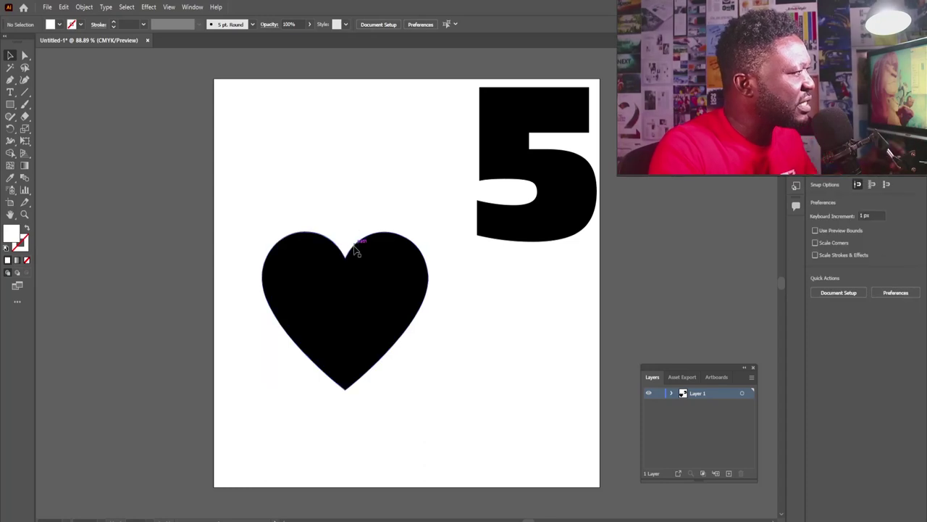
pyautogui.click(337, 255)
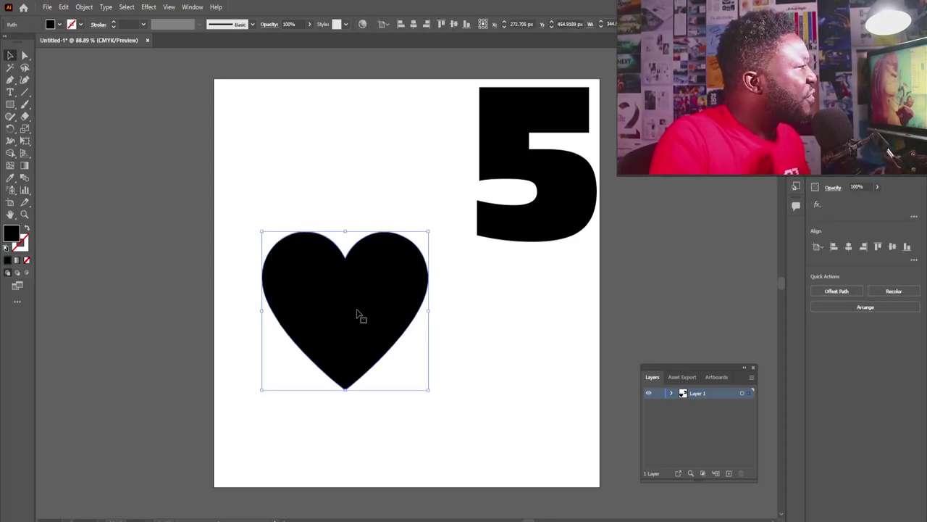
# Drag the notch anchor and its handles with the Anchor Point tool to flatten the heart's top dip.
pyautogui.scroll(3, 327, 263)
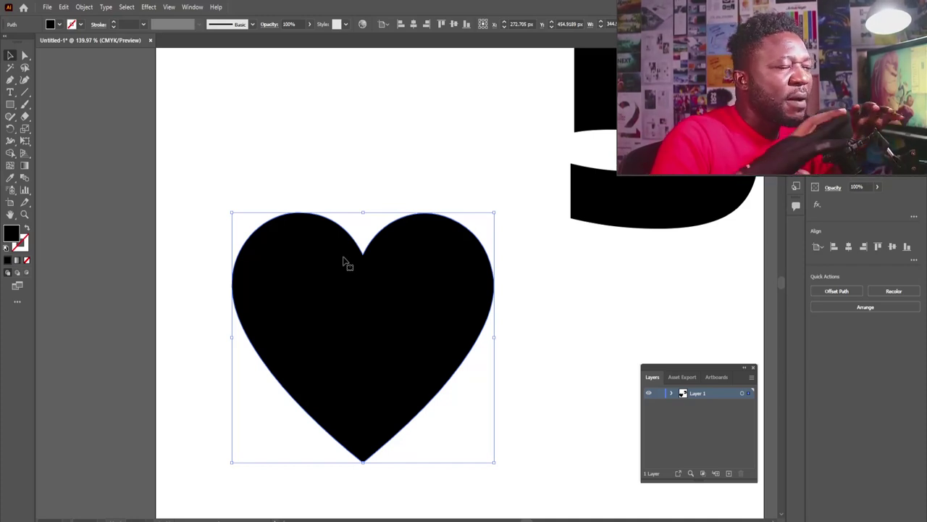
pyautogui.scroll(5, 345, 261)
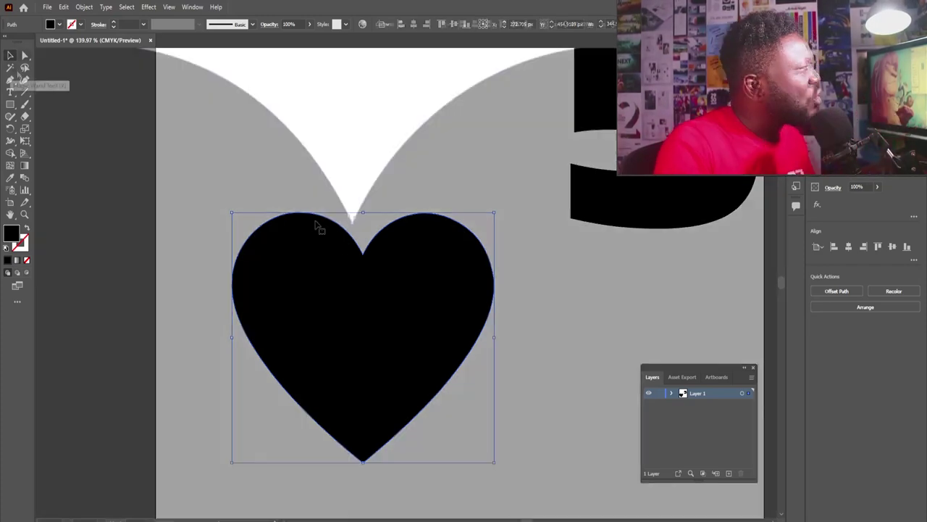
pyautogui.press('p')
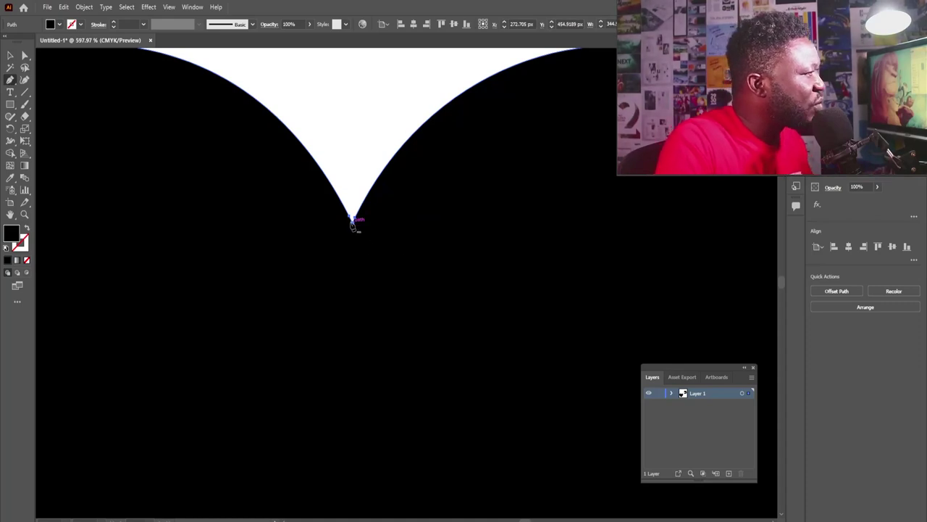
pyautogui.moveTo(370, 239)
pyautogui.mouseDown()
pyautogui.moveTo(420, 294)
pyautogui.moveTo(372, 254)
pyautogui.mouseUp()
pyautogui.click(367, 246)
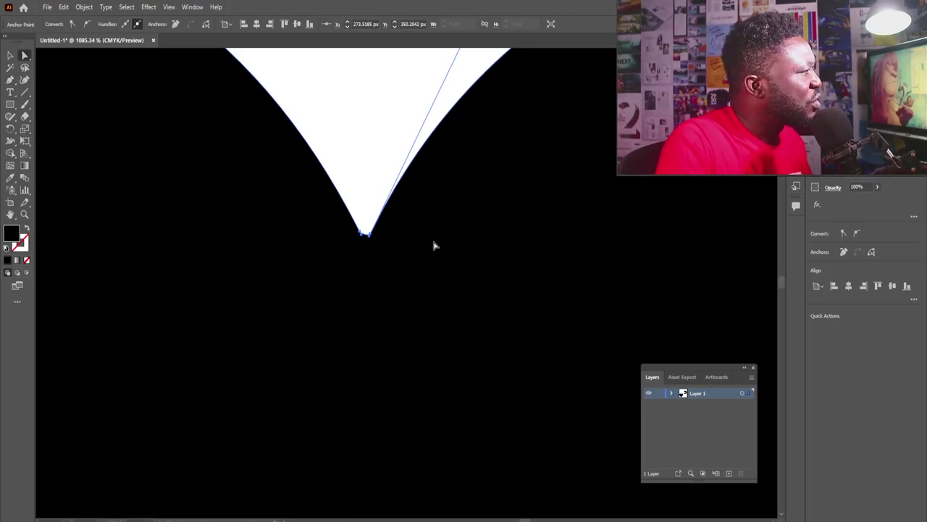
pyautogui.moveTo(365, 233); pyautogui.dragTo(315, 176)
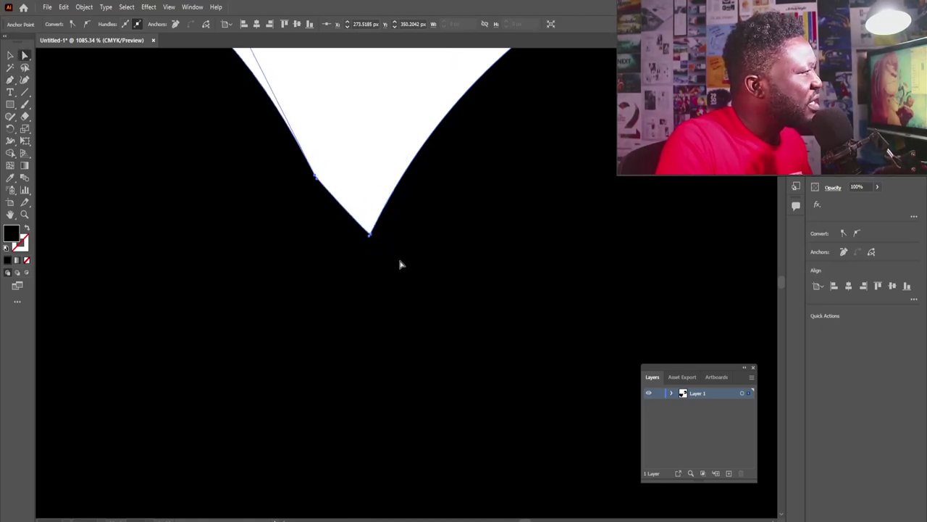
pyautogui.moveTo(370, 234); pyautogui.dragTo(414, 179)
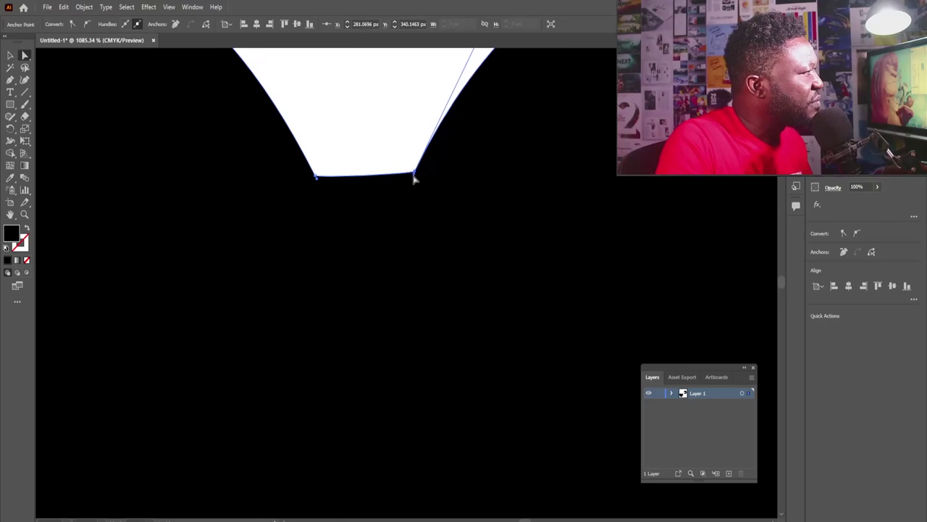
pyautogui.scroll(-6, 355, 191)
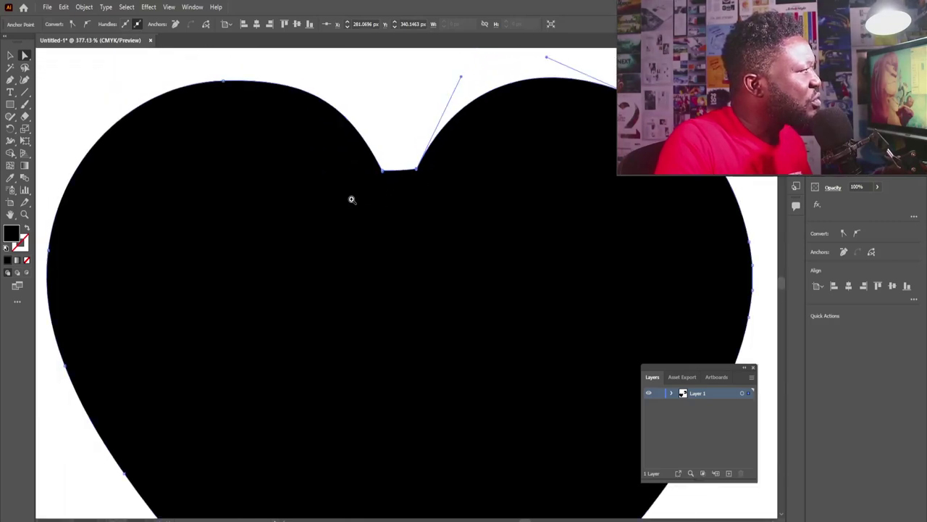
pyautogui.scroll(2, 389, 276)
pyautogui.moveTo(407, 160); pyautogui.dragTo(410, 321)
pyautogui.scroll(3, 426, 285)
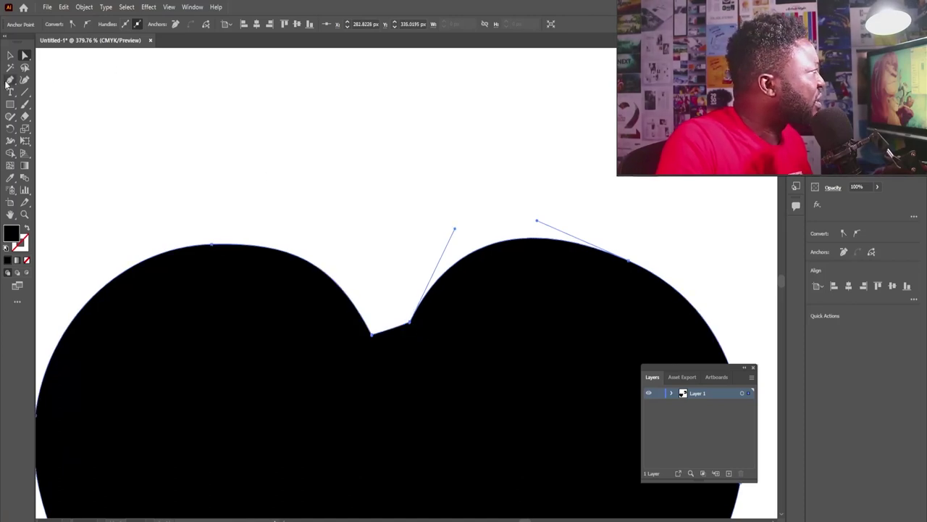
# Delete the extra anchor point at the heart's top notch.
pyautogui.click(410, 324)
pyautogui.scroll(1, 462, 374)
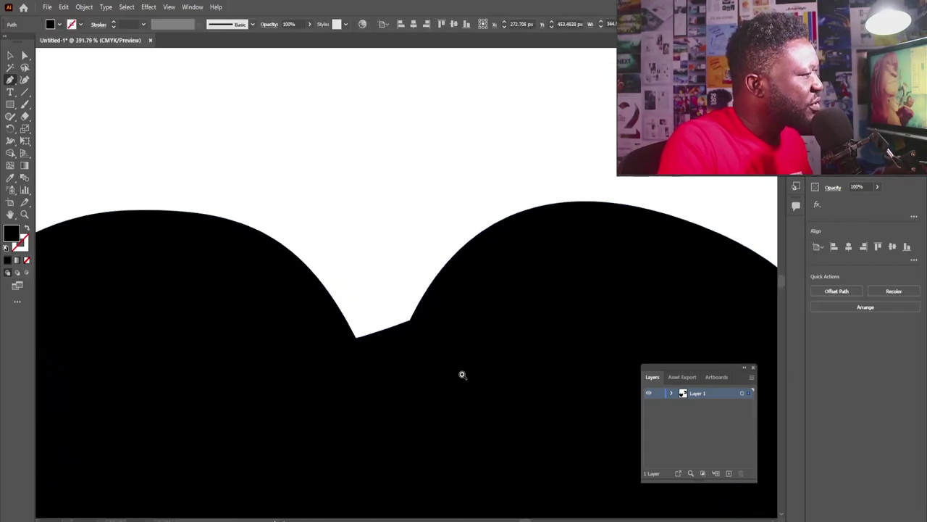
pyautogui.scroll(3, 435, 348)
pyautogui.click(410, 324)
pyautogui.scroll(-4, 312, 327)
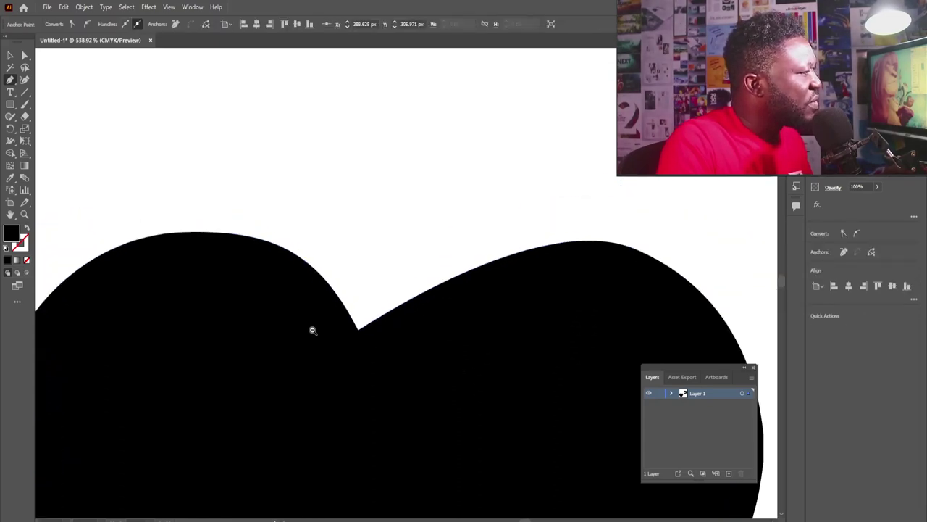
# Convert the notch to a smooth point and level its handles to flatten the dip.
pyautogui.click(25, 55)
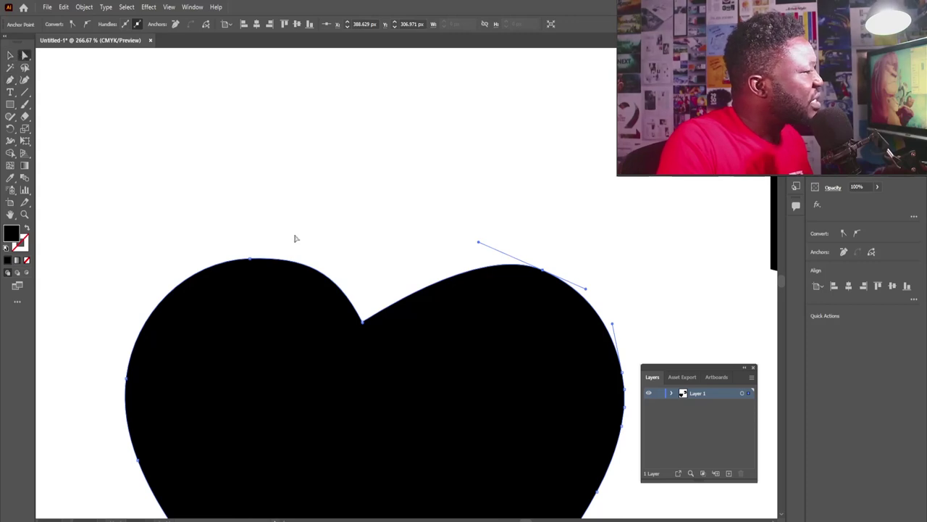
pyautogui.scroll(3, 355, 326)
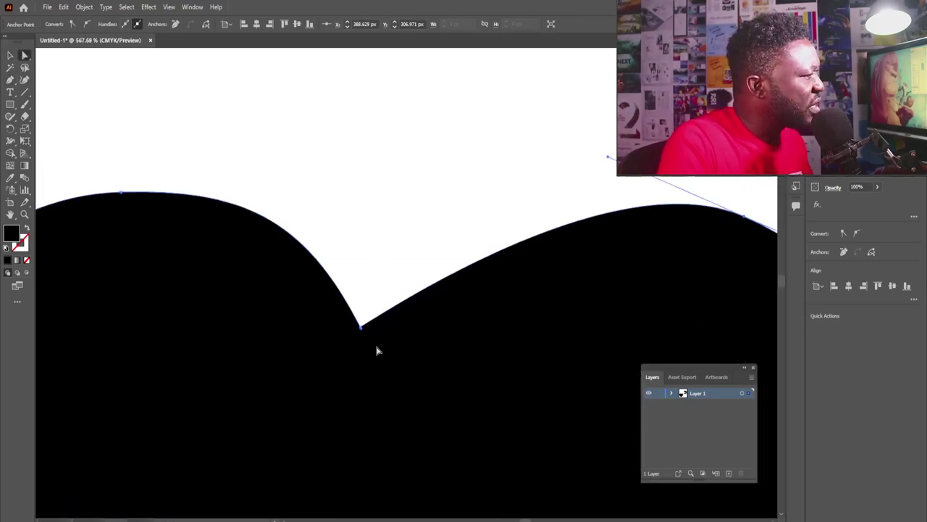
pyautogui.moveTo(363, 330); pyautogui.dragTo(437, 327)
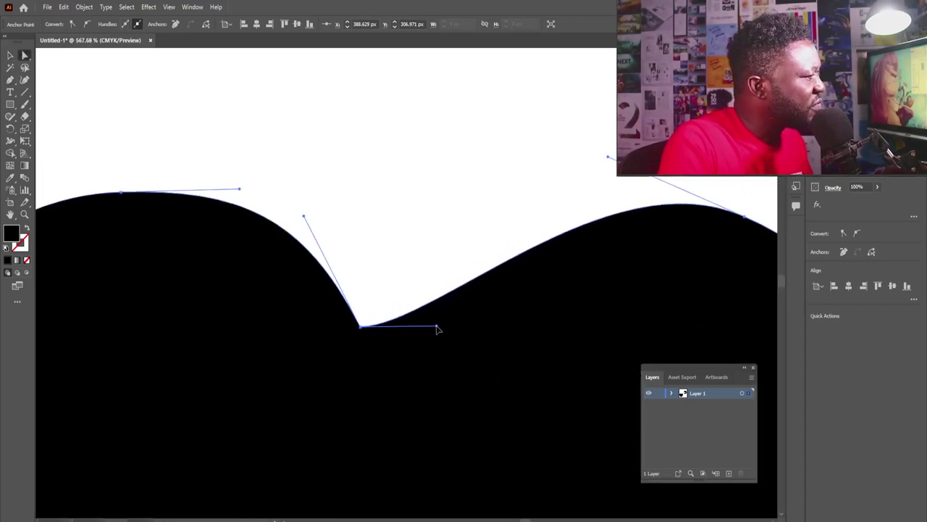
pyautogui.moveTo(363, 327); pyautogui.dragTo(303, 215)
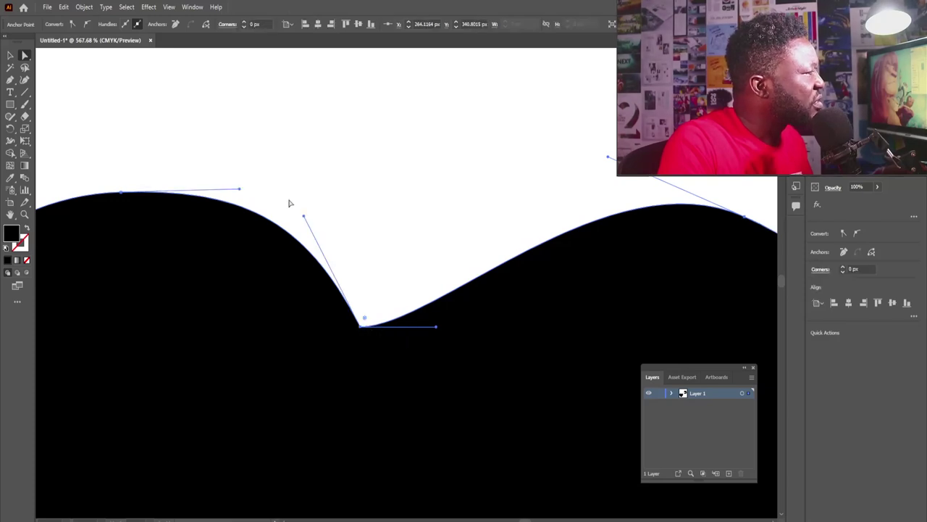
pyautogui.click(88, 24)
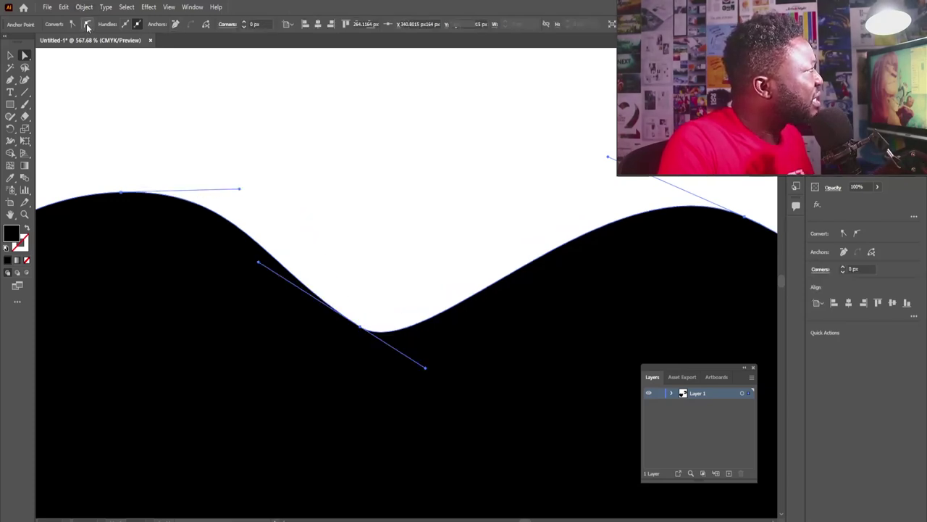
pyautogui.keyDown('ctrl'); pyautogui.keyDown('alt'); pyautogui.click(428, 259); pyautogui.keyUp('alt'); pyautogui.keyUp('ctrl')
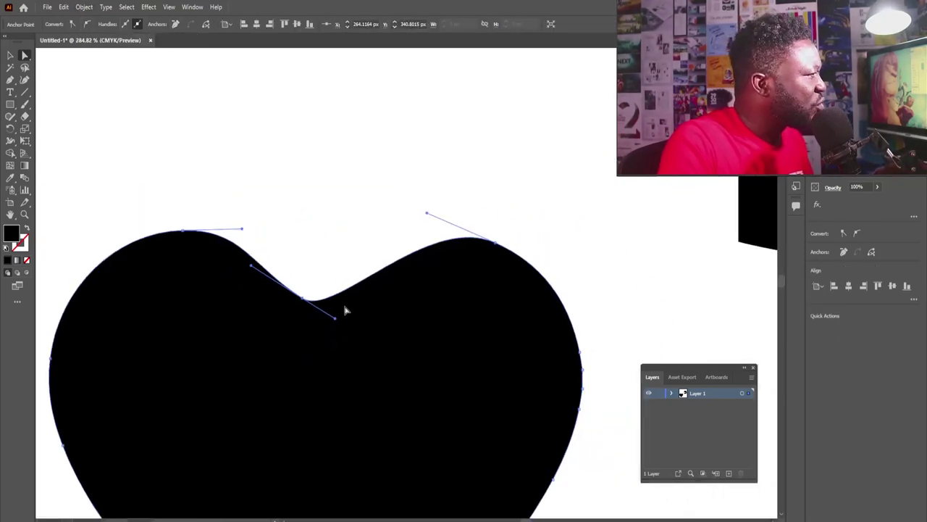
pyautogui.moveTo(337, 317); pyautogui.dragTo(325, 289)
pyautogui.moveTo(379, 296); pyautogui.dragTo(382, 289)
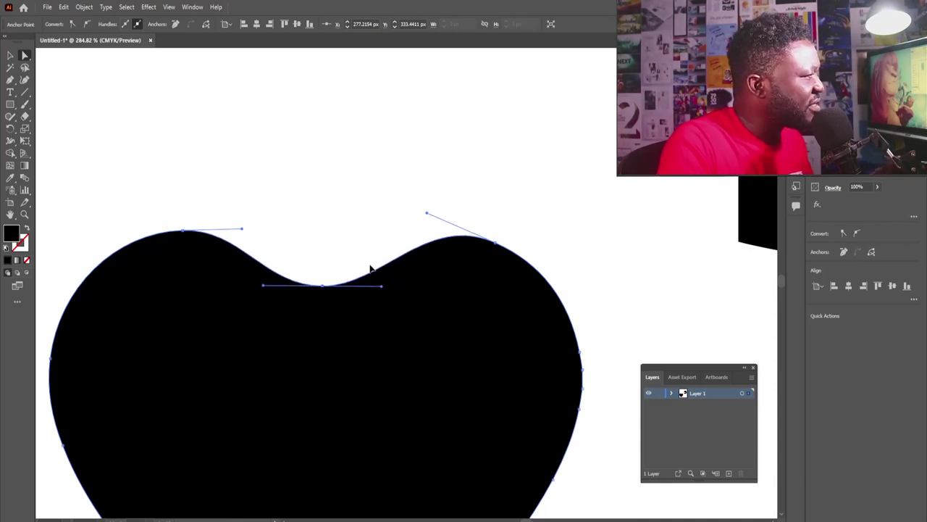
pyautogui.scroll(-4, 369, 268)
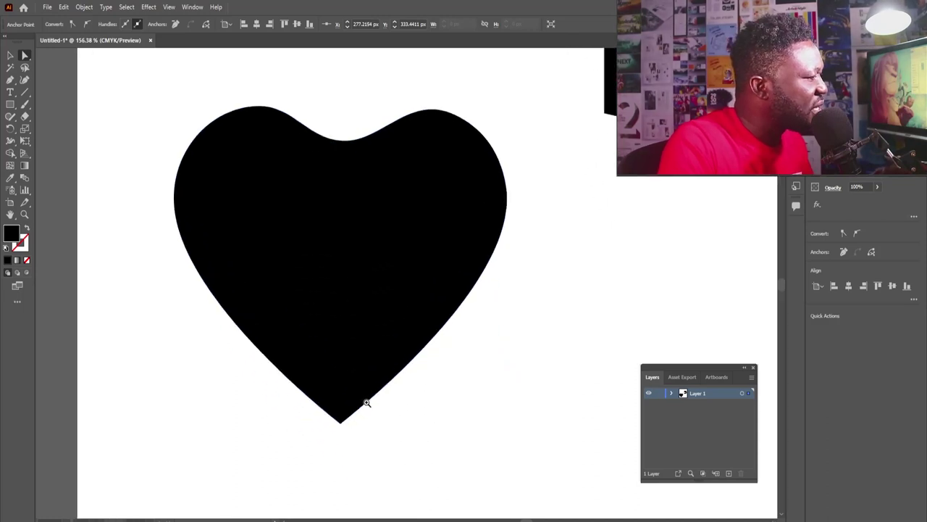
pyautogui.scroll(10, 367, 402)
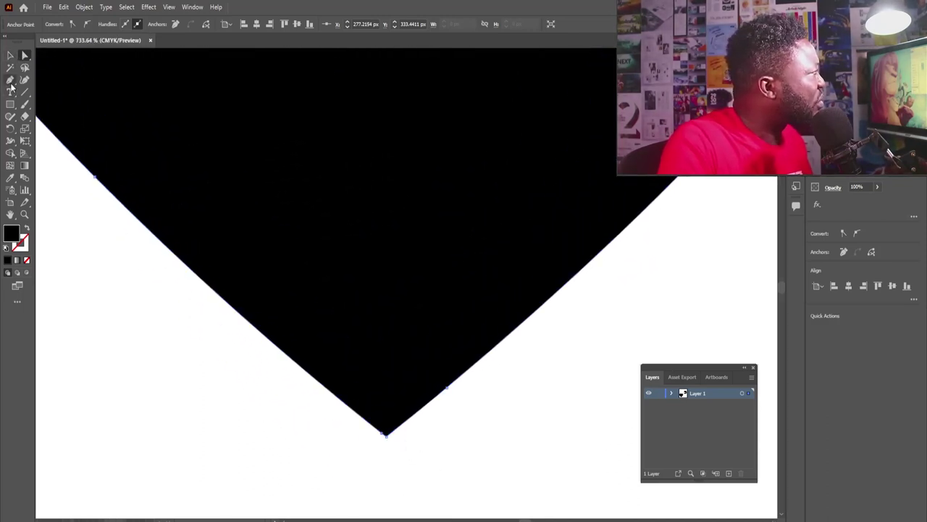
# Round the heart's bottom tip to about 23.82 px with the corner widget.
pyautogui.click(385, 435)
pyautogui.scroll(5, 382, 428)
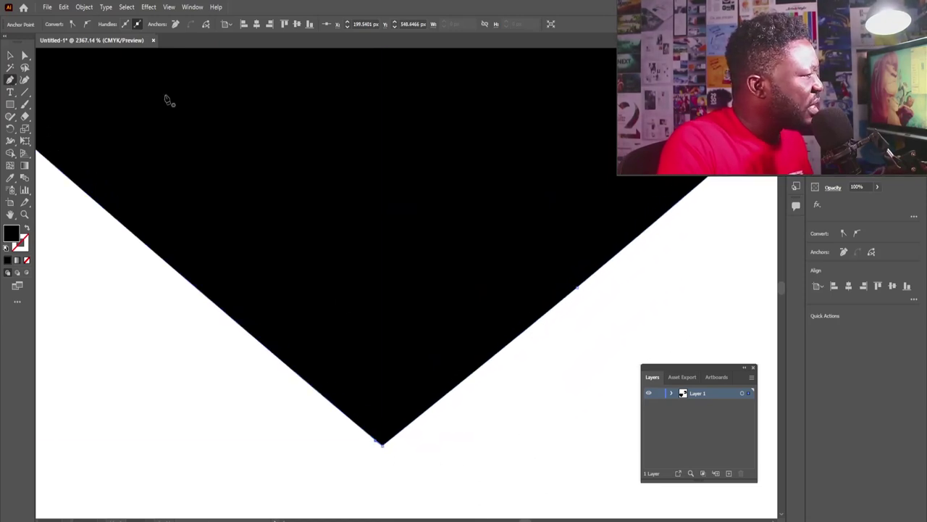
pyautogui.click(385, 434)
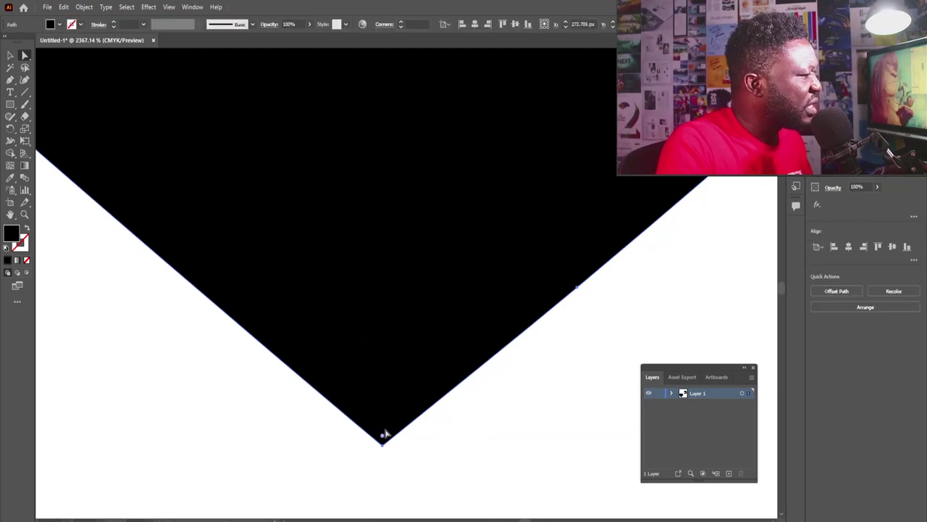
pyautogui.moveTo(384, 438); pyautogui.dragTo(381, 325)
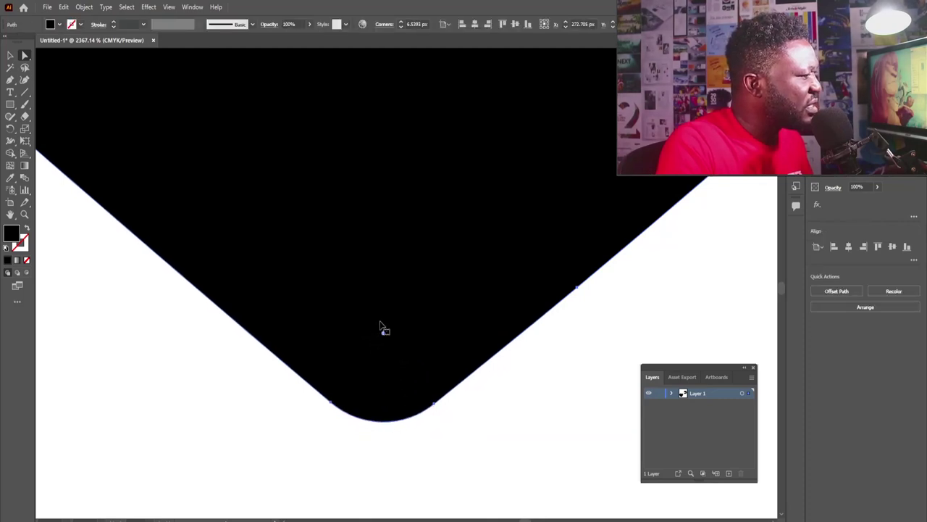
pyautogui.scroll(-1, 243, 311)
pyautogui.scroll(-10, 243, 311)
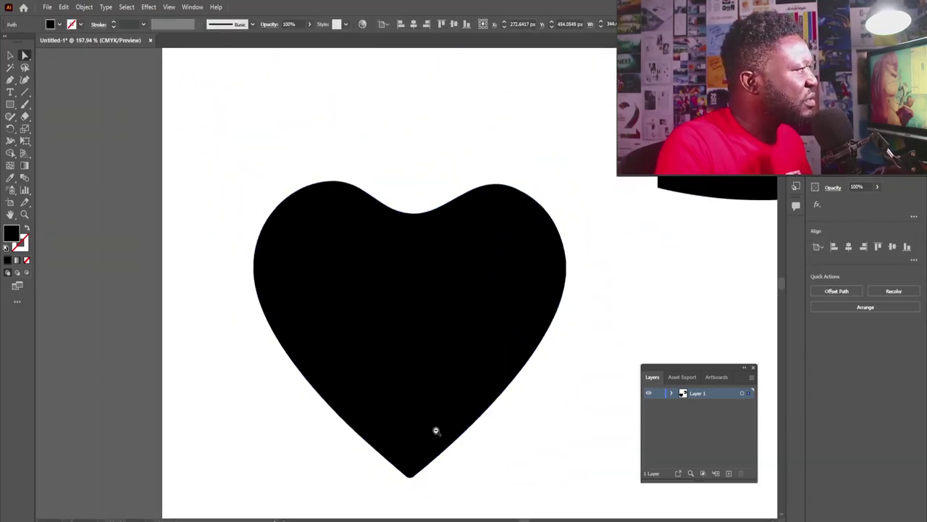
pyautogui.moveTo(409, 470); pyautogui.dragTo(404, 387)
# Move the heart off the artboard's left edge and recentre the 5.
pyautogui.click(509, 459)
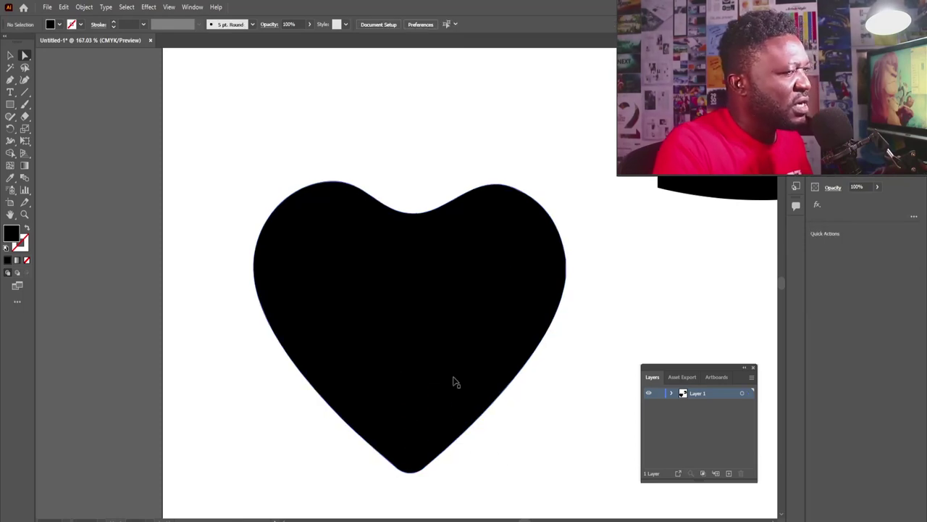
pyautogui.scroll(-3, 454, 379)
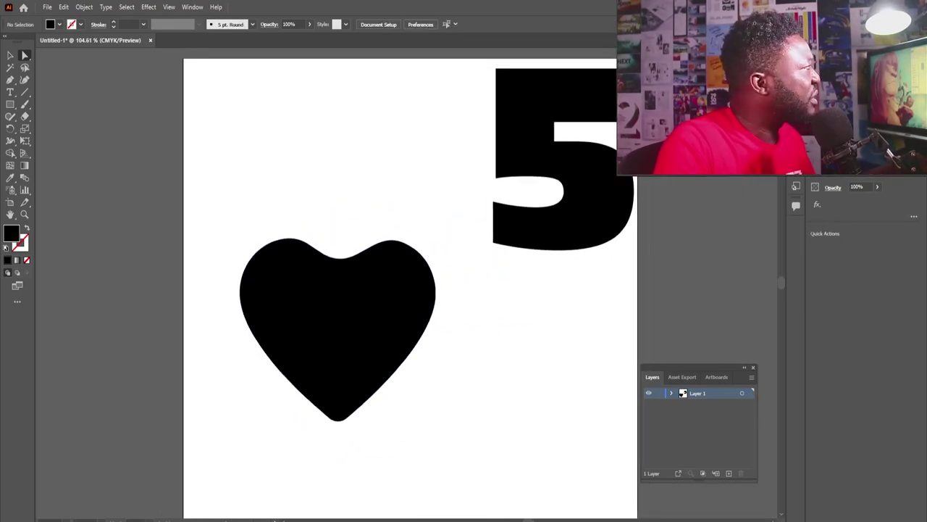
pyautogui.press('v')
pyautogui.moveTo(294, 300); pyautogui.dragTo(130, 266)
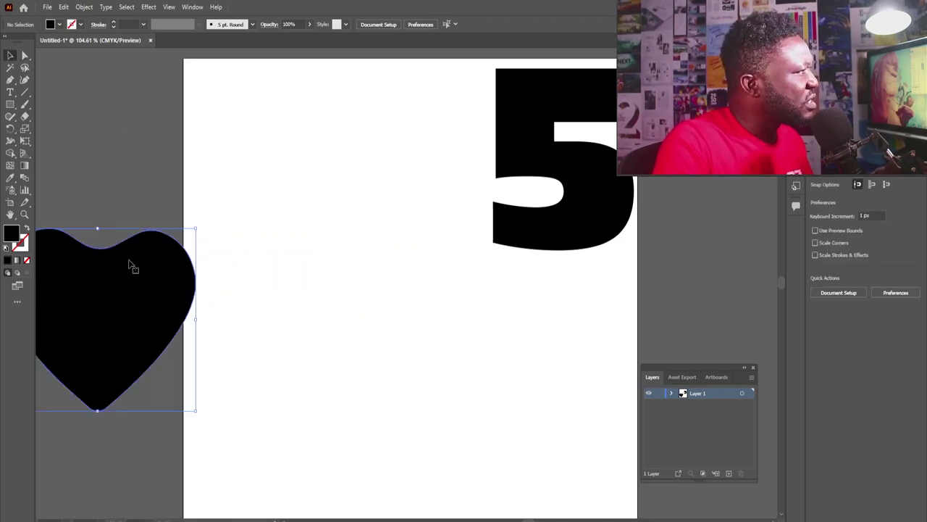
pyautogui.moveTo(524, 140); pyautogui.dragTo(413, 269)
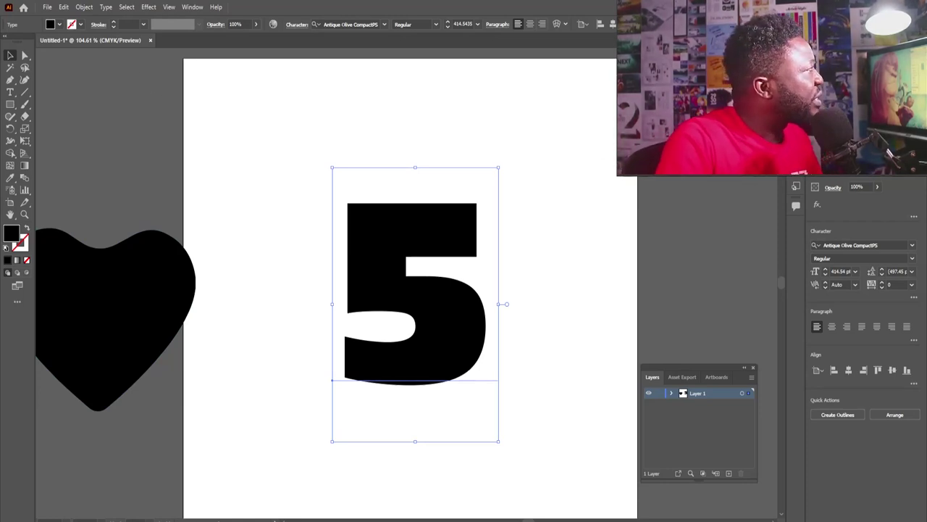
# Create outlines from the 5 and fill it with a blue swatch.
pyautogui.click(105, 7)
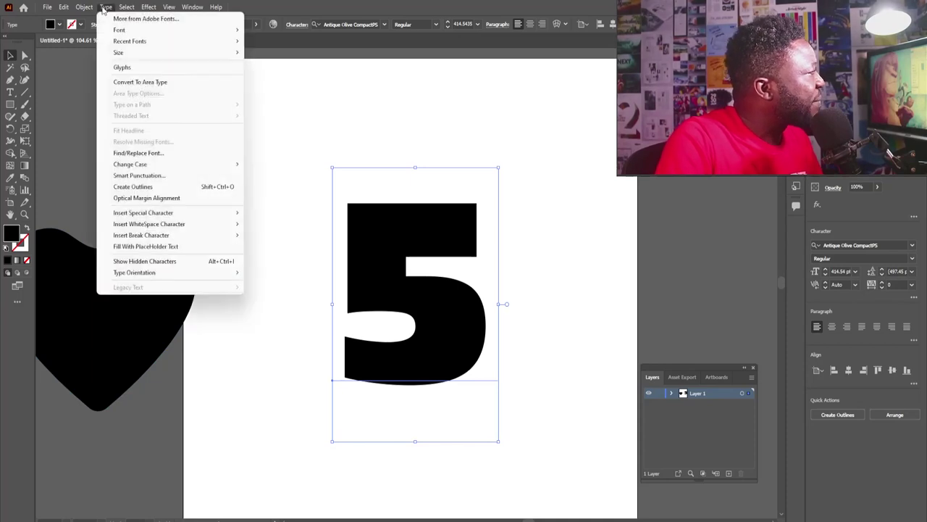
pyautogui.click(158, 186)
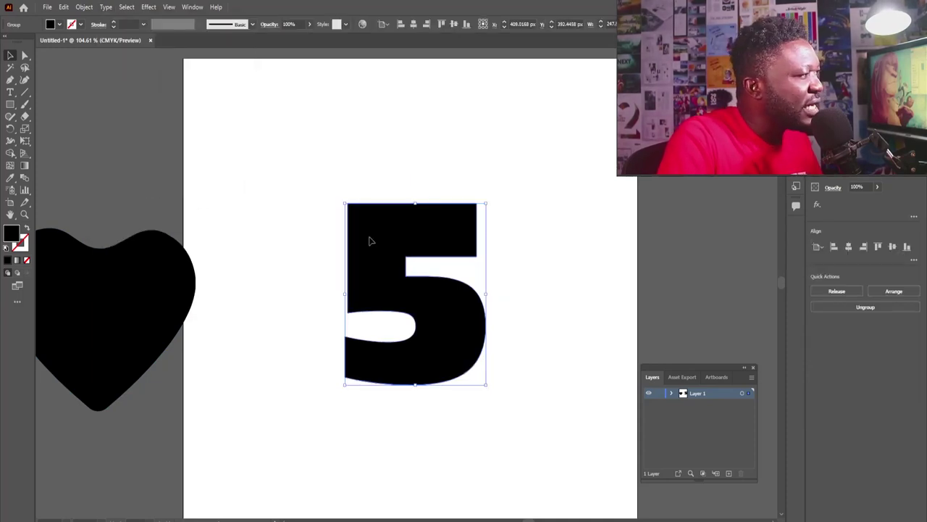
pyautogui.click(84, 7)
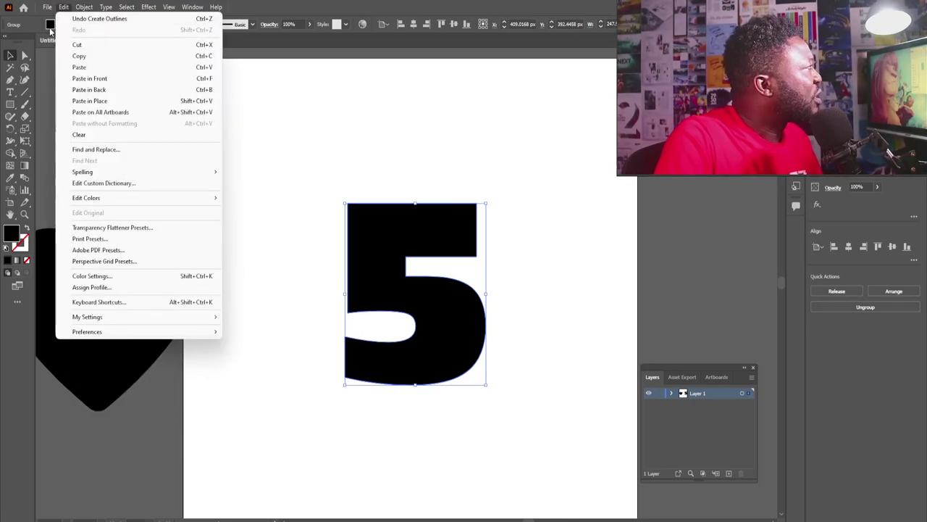
pyautogui.click(53, 26)
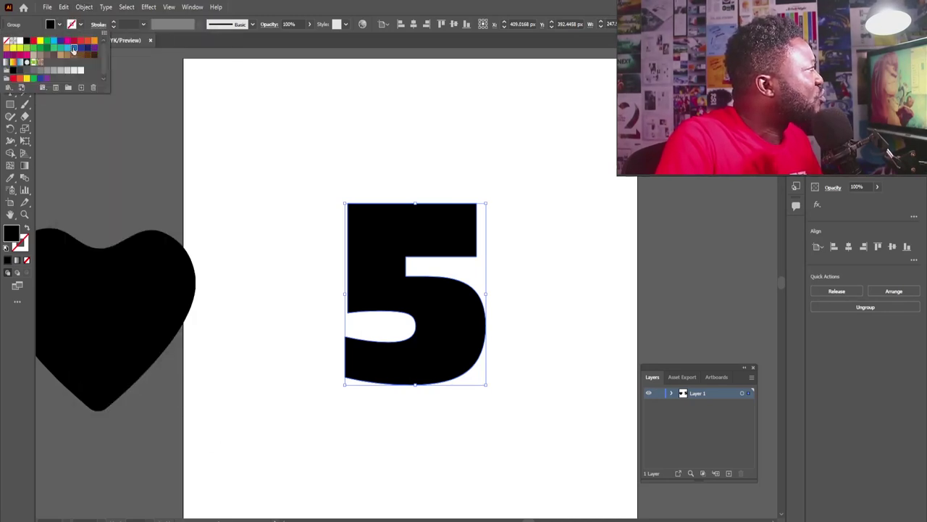
pyautogui.click(74, 48)
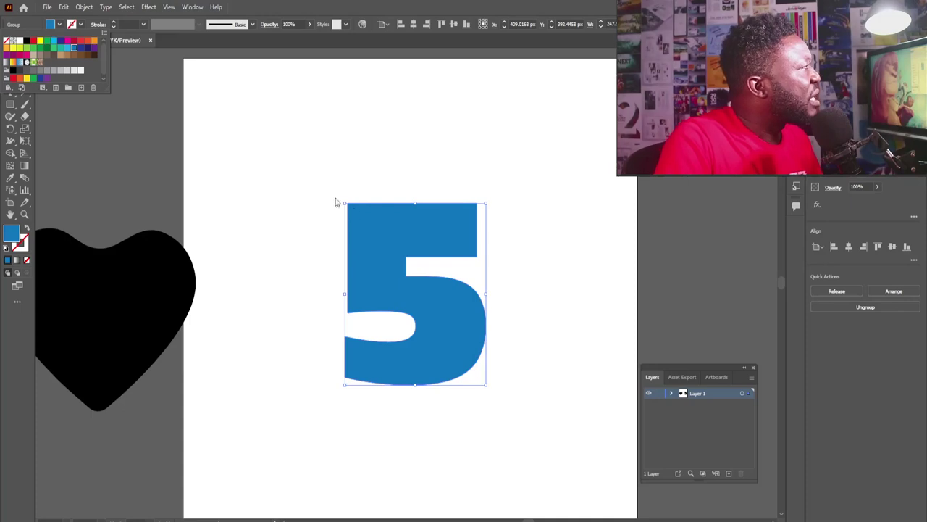
# Apply Extrude & Bevel to the 5 as an Inflate shape with 0 px depth.
pyautogui.click(152, 11)
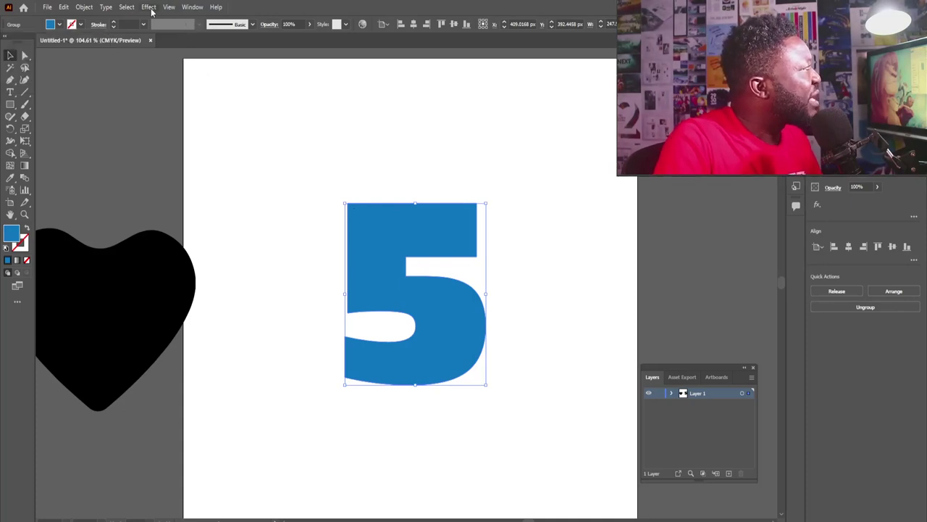
pyautogui.click(149, 8)
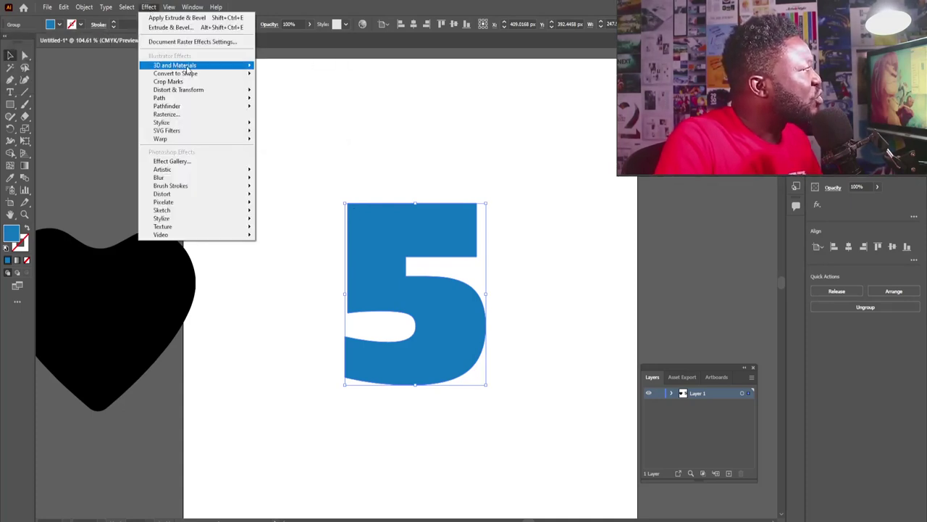
pyautogui.moveTo(190, 67)
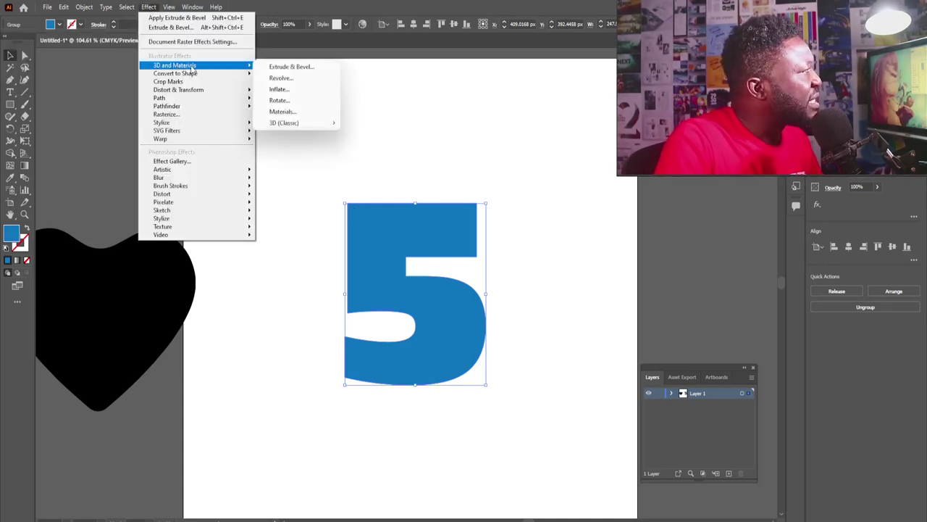
pyautogui.click(297, 67)
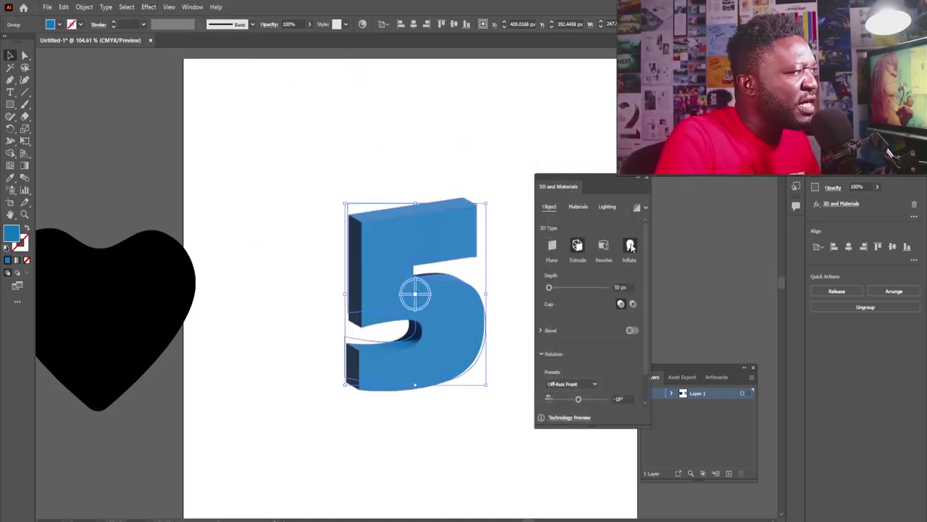
pyautogui.click(629, 246)
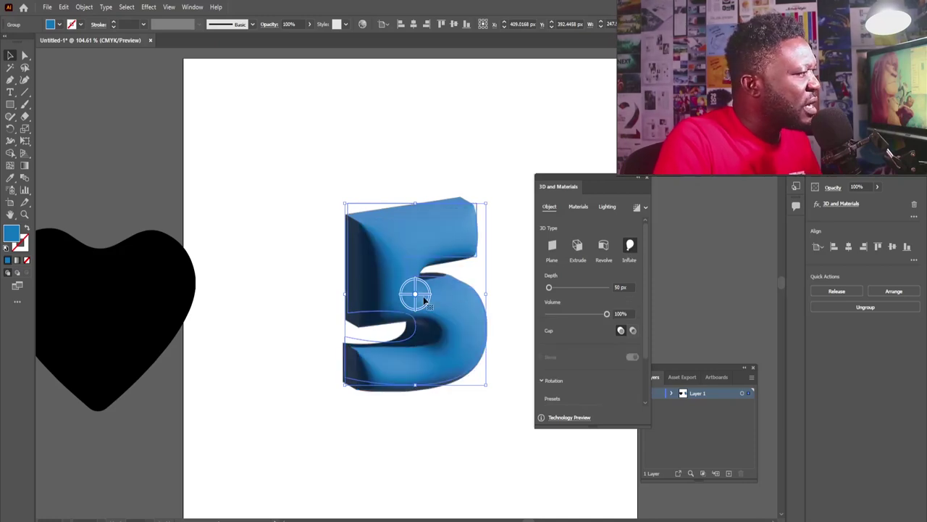
pyautogui.moveTo(424, 297)
pyautogui.mouseDown()
pyautogui.moveTo(369, 282)
pyautogui.moveTo(410, 282)
pyautogui.moveTo(392, 277)
pyautogui.mouseUp()
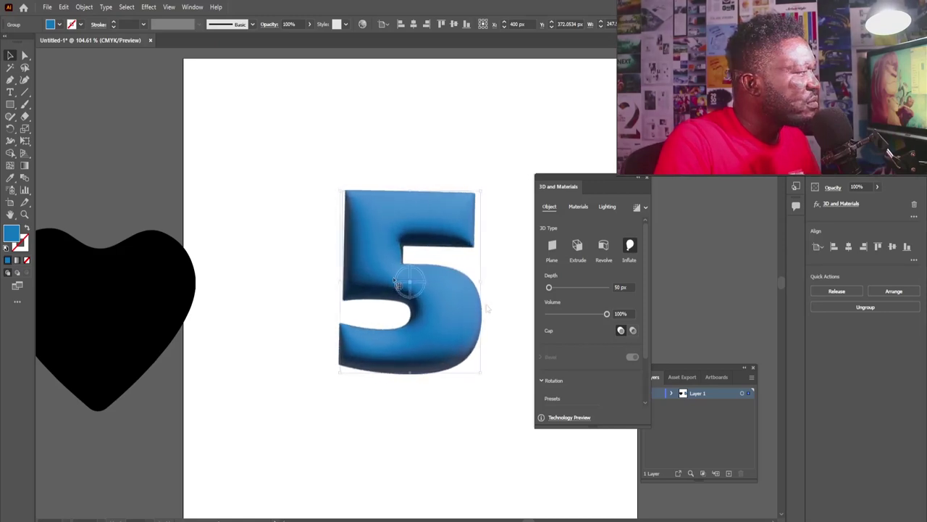
pyautogui.click(623, 288)
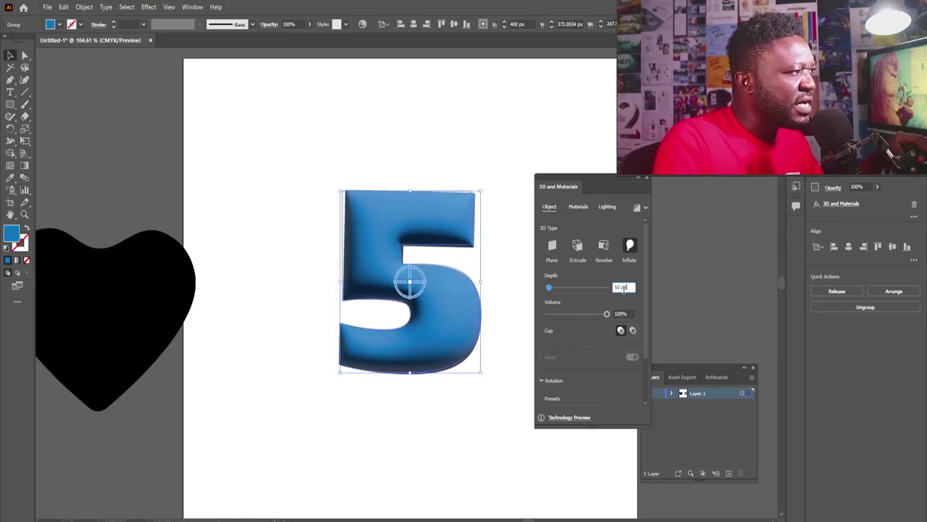
pyautogui.press('Tab')
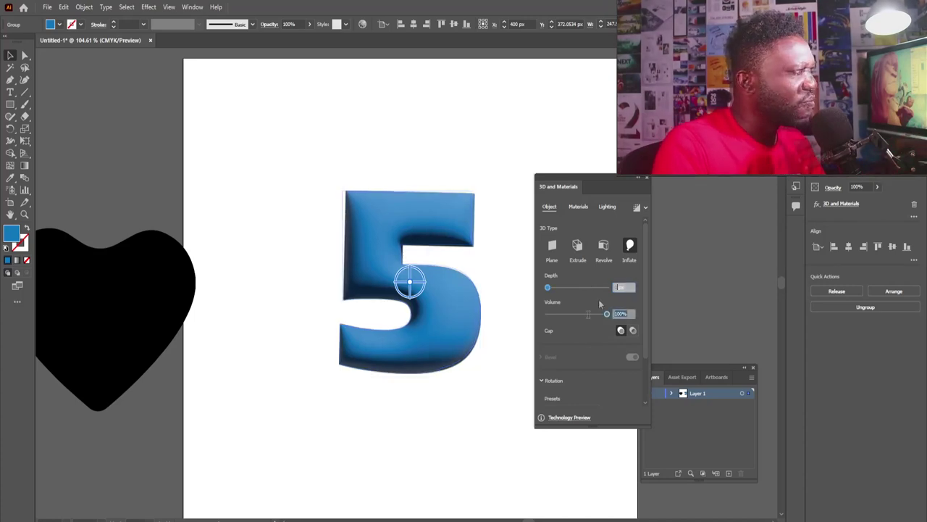
pyautogui.click(628, 313)
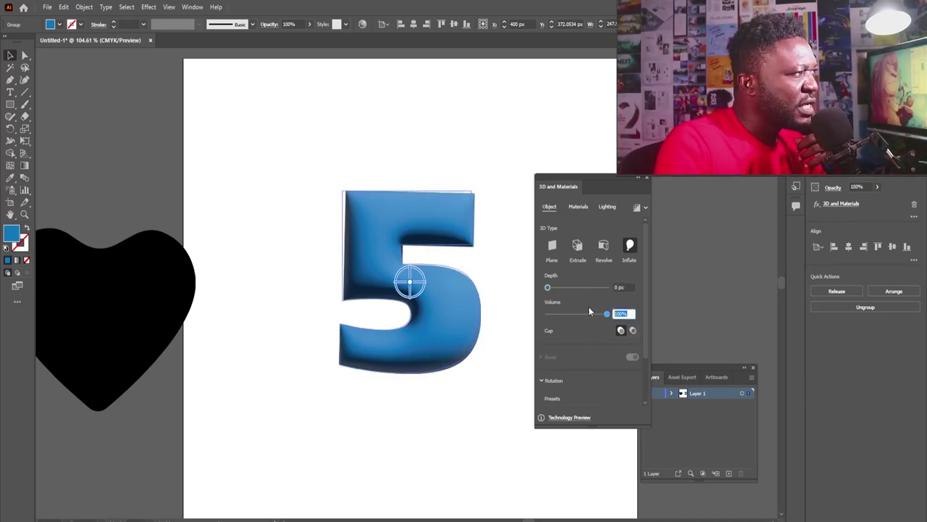
# Set the 3D material to roughness 0.33 and metallic 0.68.
pyautogui.click(572, 209)
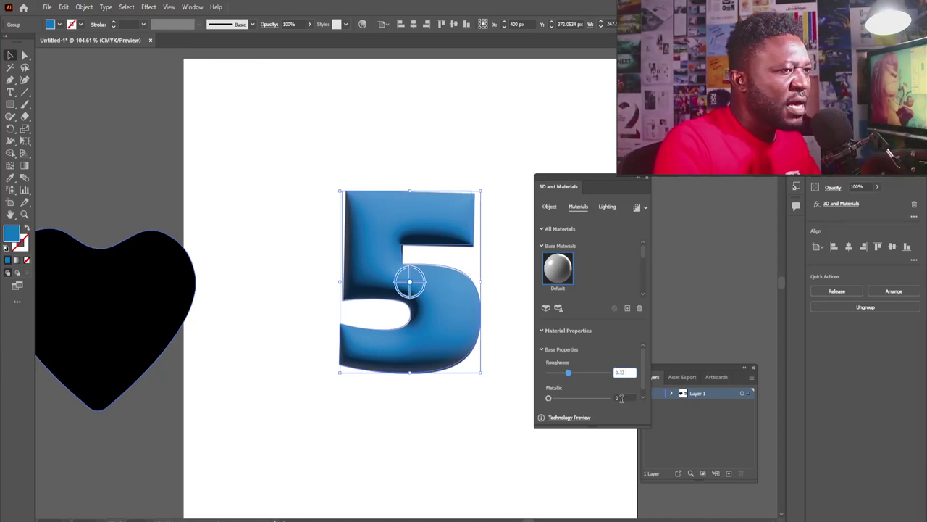
pyautogui.click(618, 397)
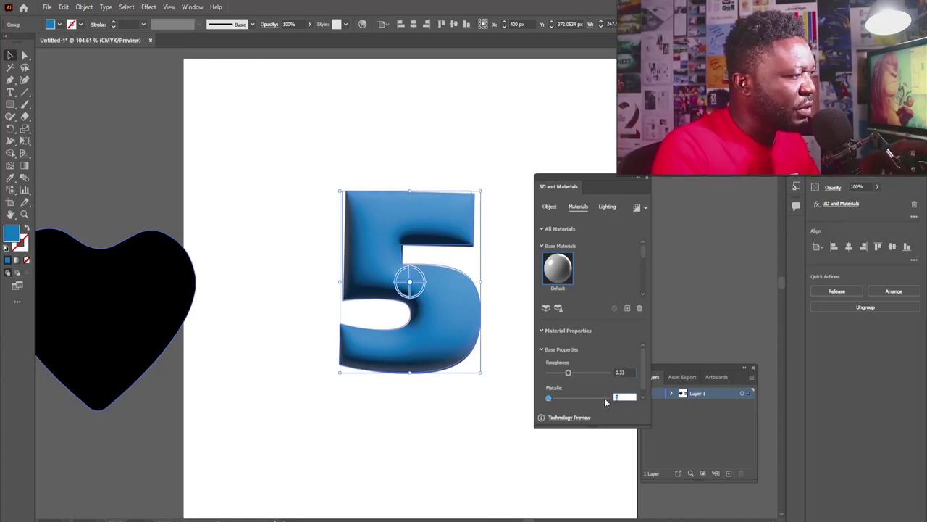
pyautogui.write('1')
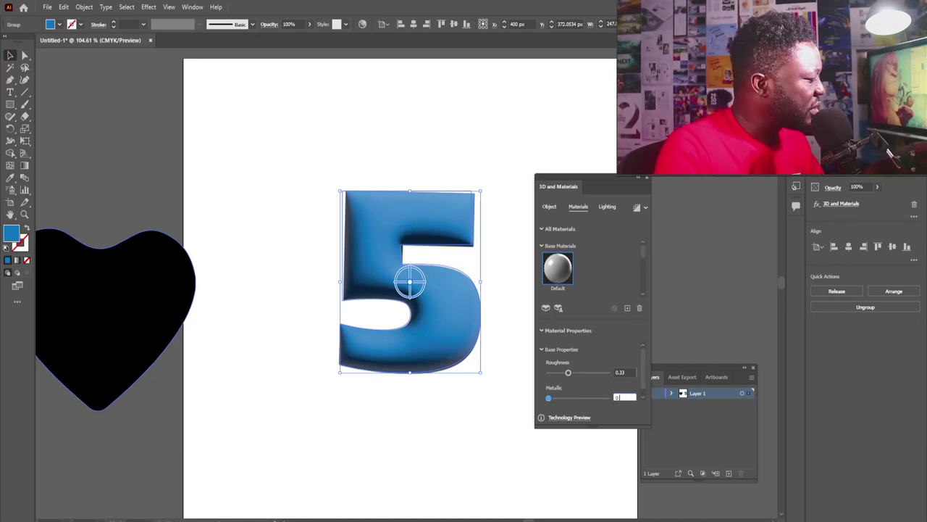
pyautogui.write('68')
pyautogui.press('Return')
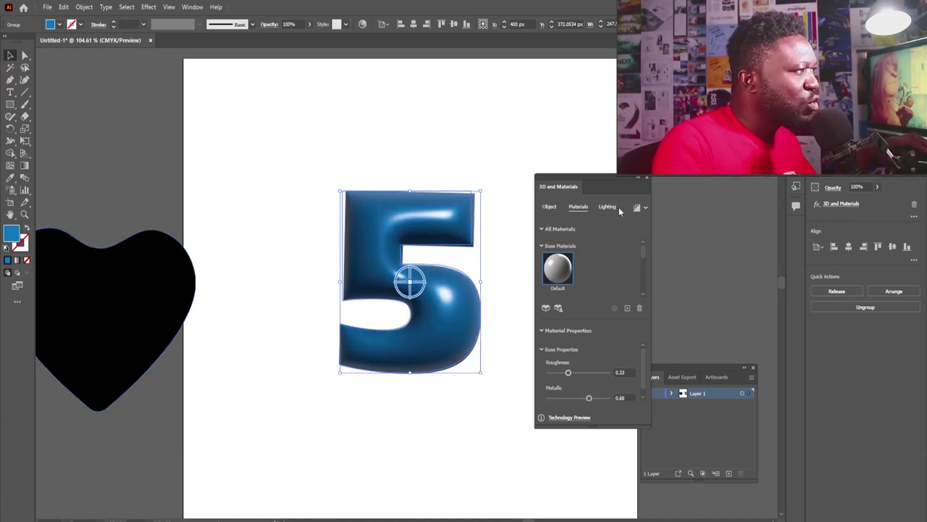
pyautogui.click(609, 207)
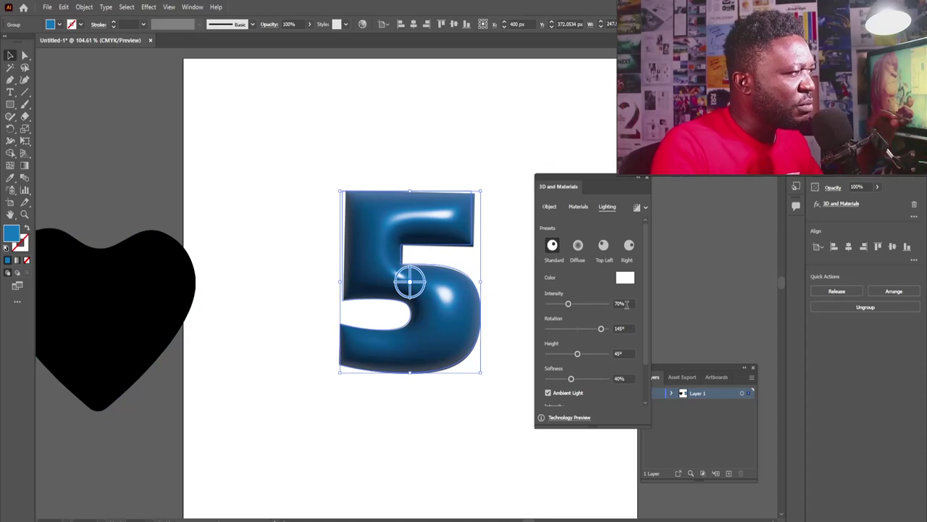
# Set the light to 139% intensity, -168° rotation, 55° height and 30% softness.
pyautogui.click(621, 303)
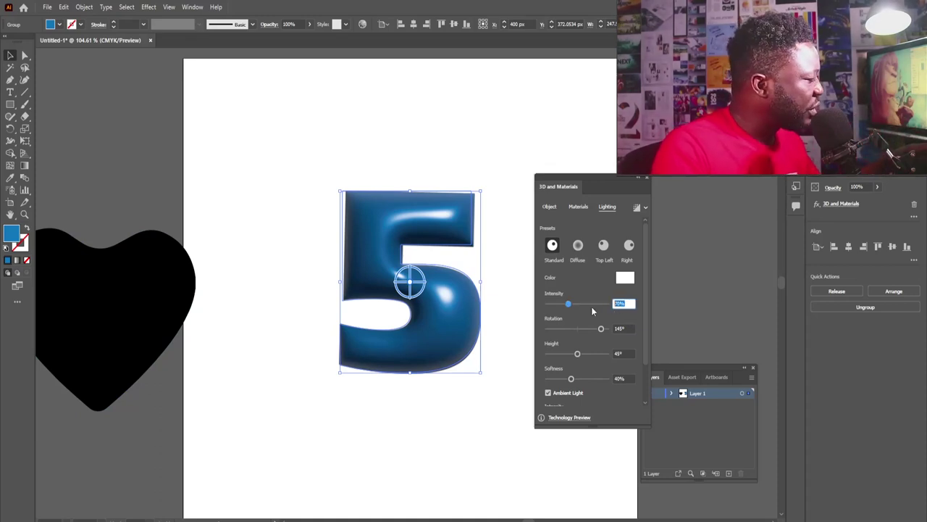
pyautogui.write('0')
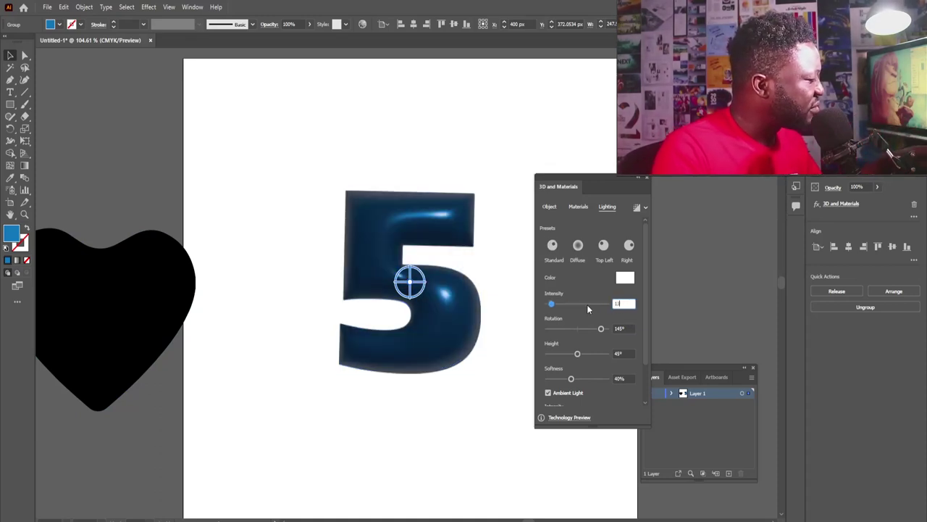
pyautogui.click(587, 304)
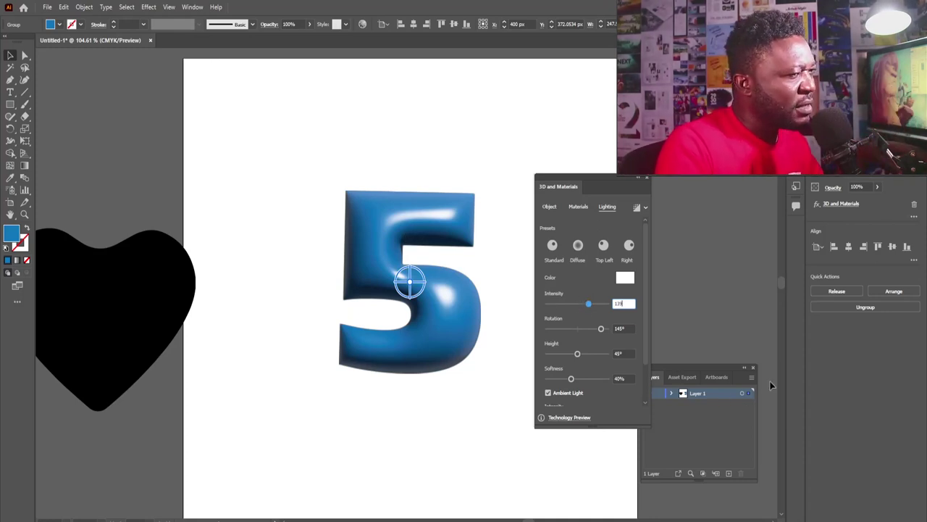
pyautogui.click(622, 328)
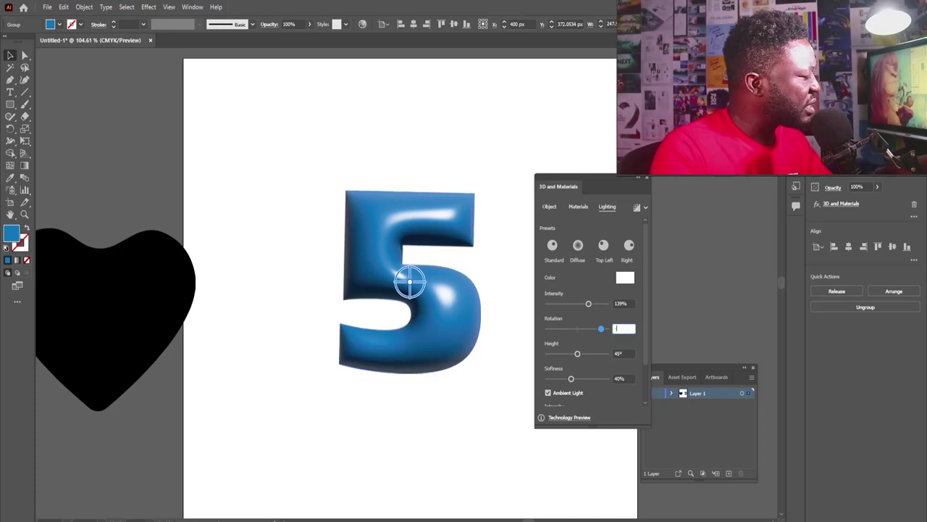
pyautogui.write('-160')
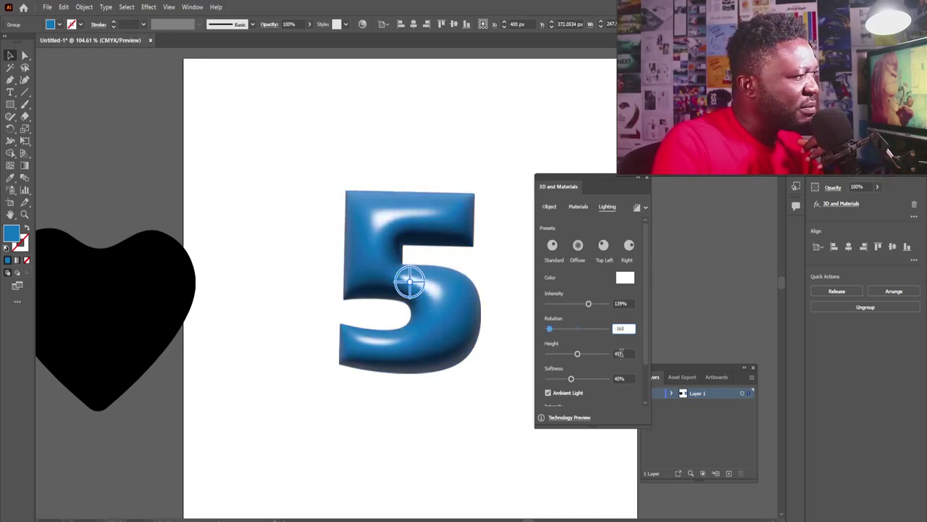
pyautogui.click(621, 353)
pyautogui.write('55')
pyautogui.press('Tab')
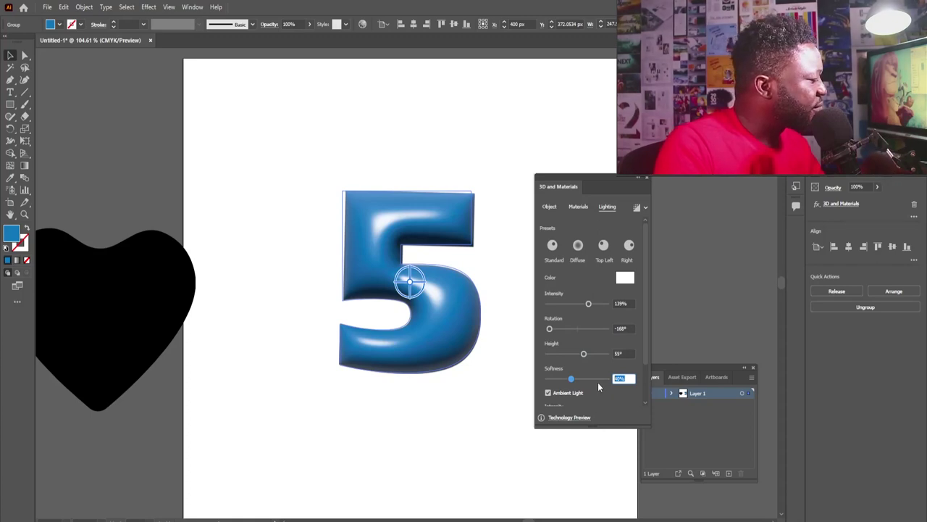
pyautogui.write('30')
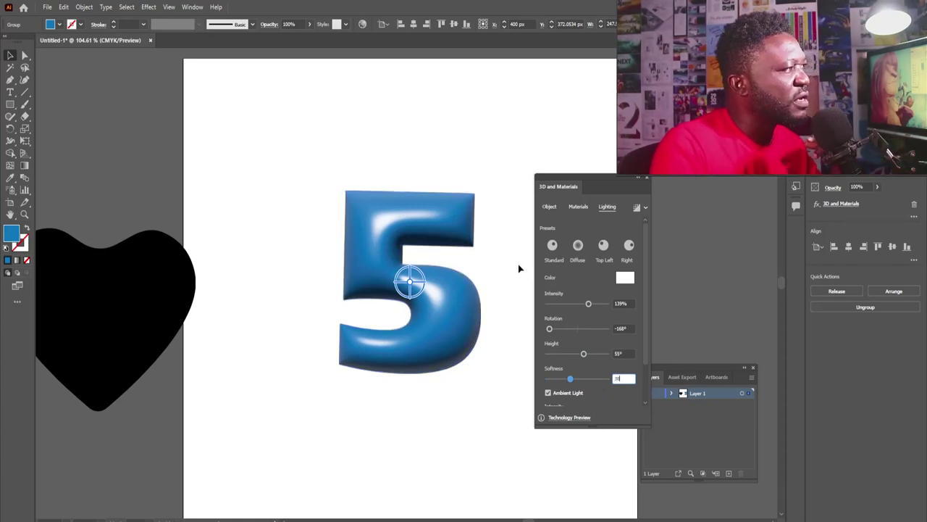
# Move the 5 to the top right and the heart onto the artboard centre.
pyautogui.click(468, 176)
pyautogui.moveTo(434, 216); pyautogui.dragTo(573, 97)
pyautogui.moveTo(120, 276); pyautogui.dragTo(388, 312)
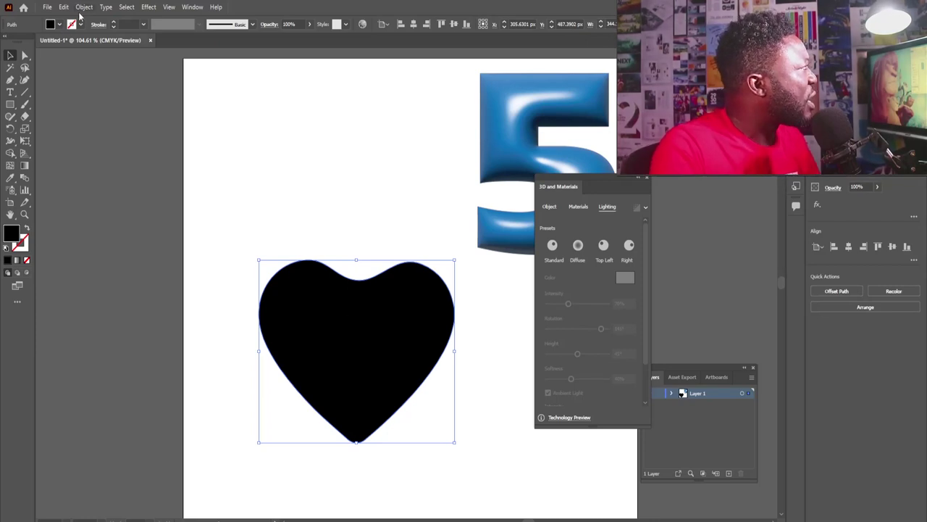
# Fill the heart with blue.
pyautogui.click(59, 25)
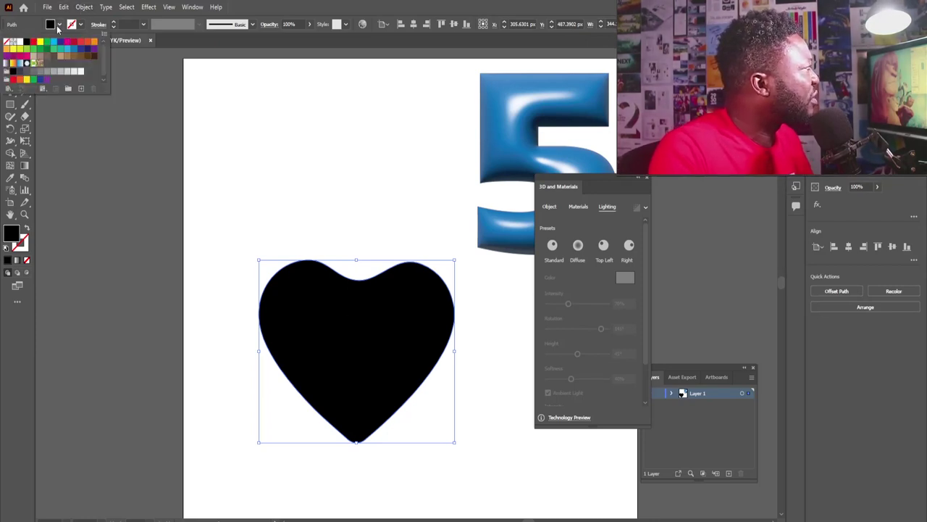
pyautogui.click(74, 49)
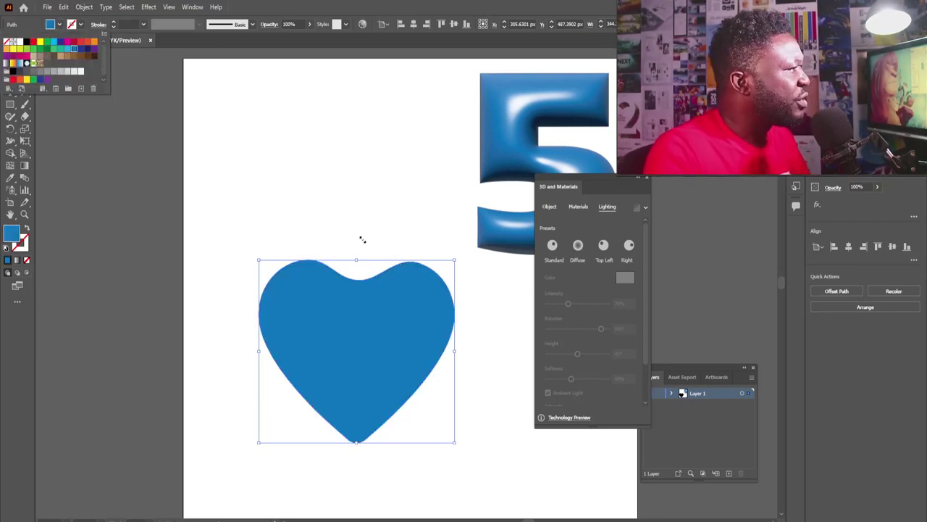
pyautogui.click(408, 356)
# Apply a 3D effect to the heart, tilt it and make it an inflated shape with no depth.
pyautogui.click(150, 8)
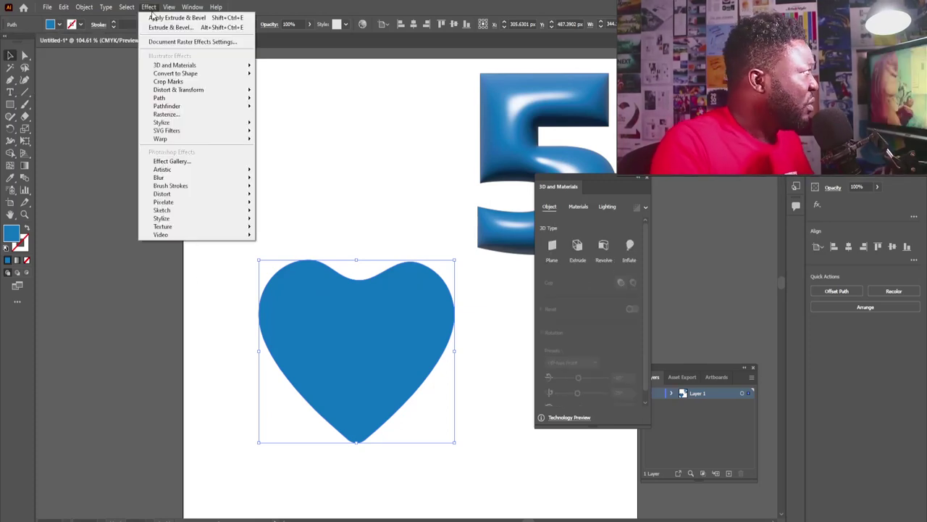
pyautogui.click(155, 17)
pyautogui.moveTo(354, 352)
pyautogui.mouseDown()
pyautogui.moveTo(329, 352)
pyautogui.moveTo(340, 350)
pyautogui.mouseUp()
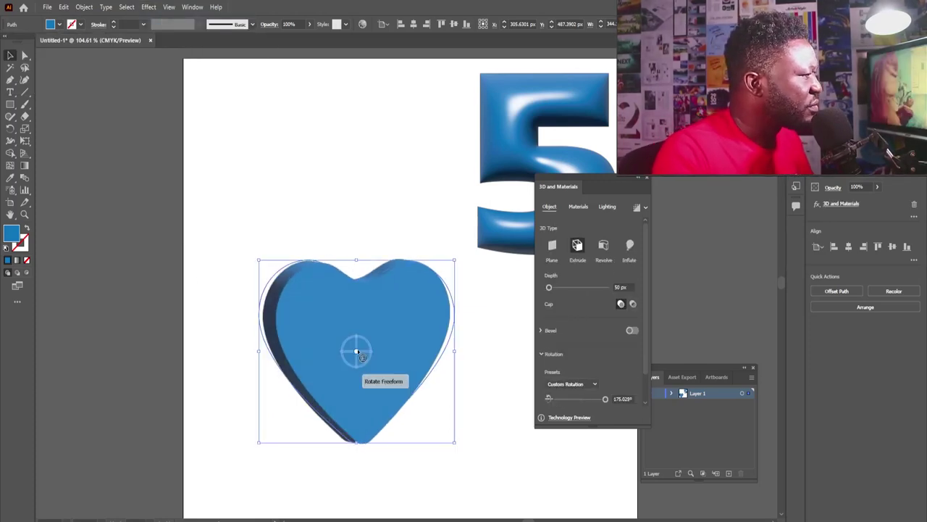
pyautogui.click(621, 287)
pyautogui.press('BackSpace')
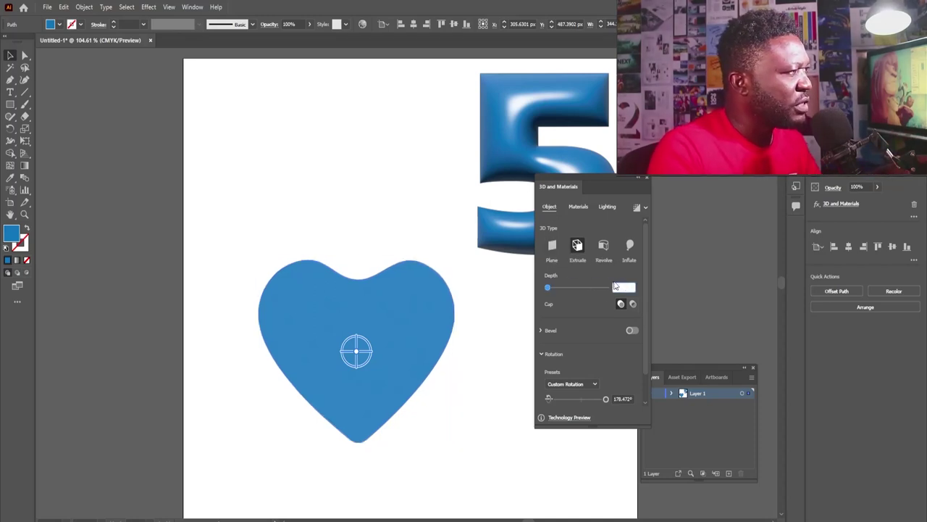
pyautogui.click(630, 245)
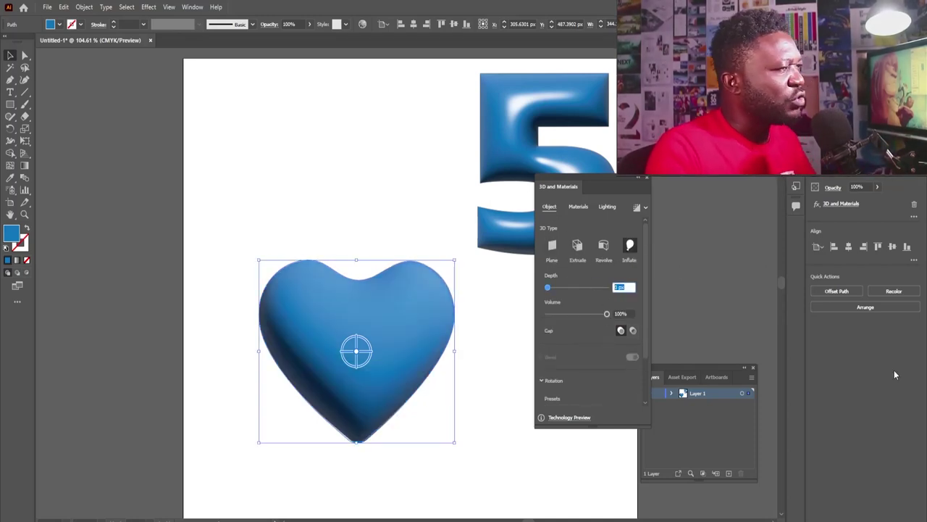
# Raise the heart's metallic amount and light it at 139% intensity, -168°, 55° height, 38% softness.
pyautogui.click(578, 206)
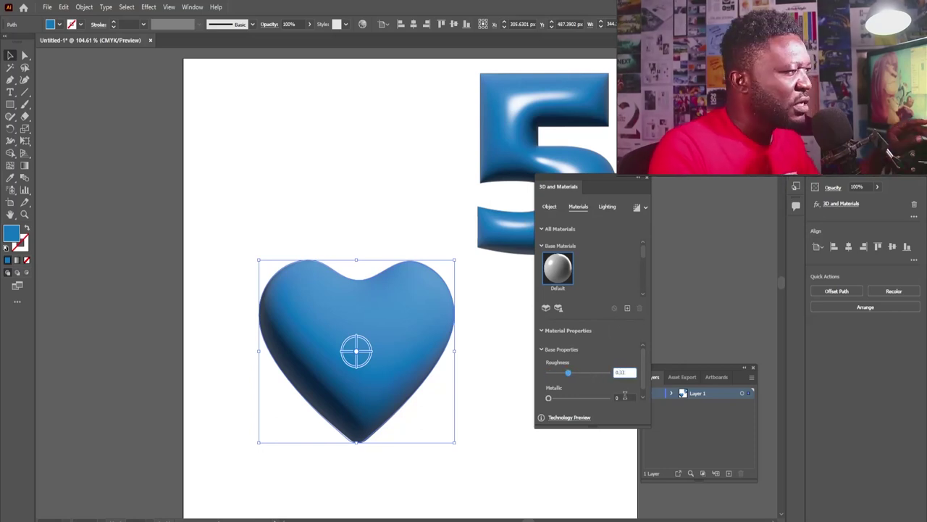
pyautogui.moveTo(549, 398); pyautogui.dragTo(588, 398)
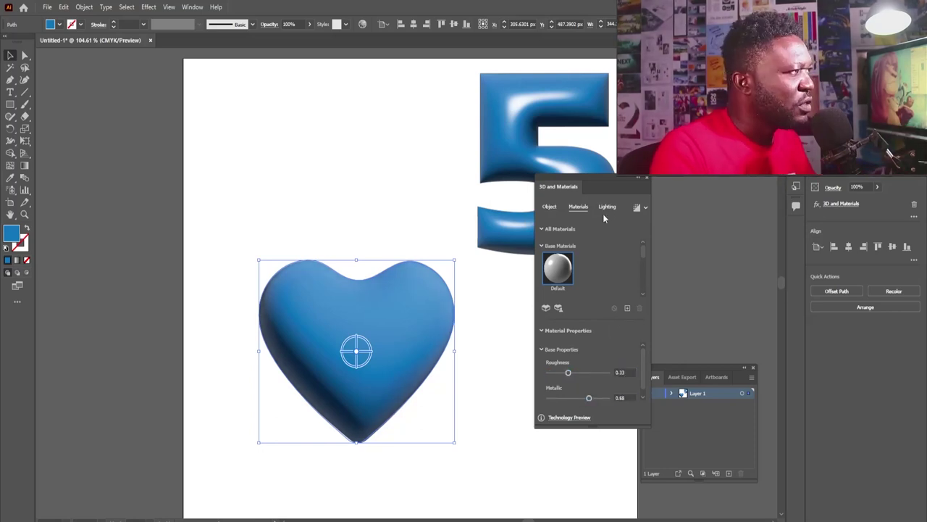
pyautogui.click(607, 206)
pyautogui.moveTo(579, 303); pyautogui.dragTo(584, 353)
pyautogui.click(571, 378)
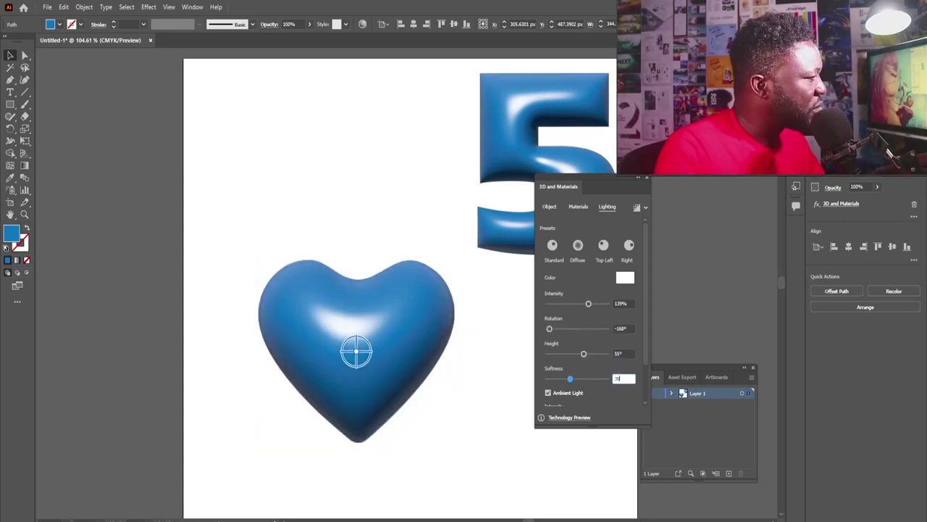
pyautogui.press('Return')
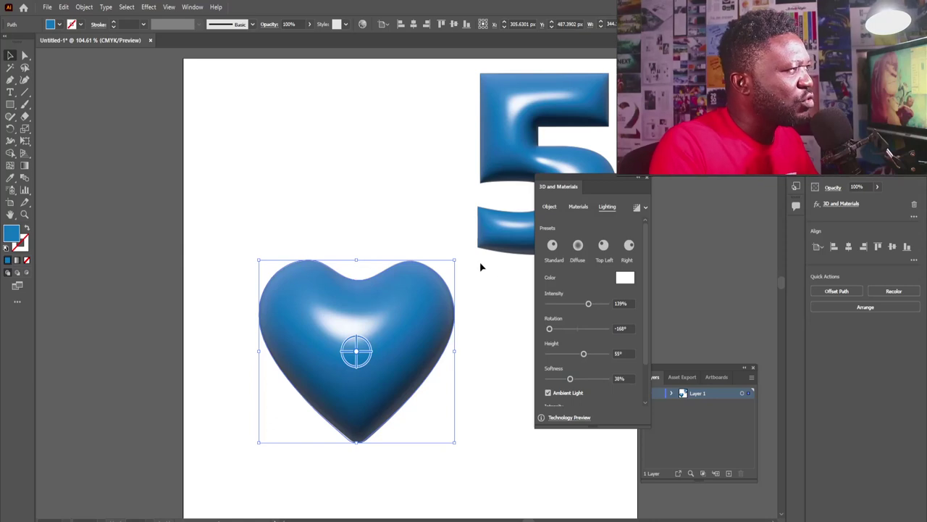
# Move the heart up-left, close 3D and Materials, and deselect it.
pyautogui.moveTo(386, 316); pyautogui.dragTo(352, 208)
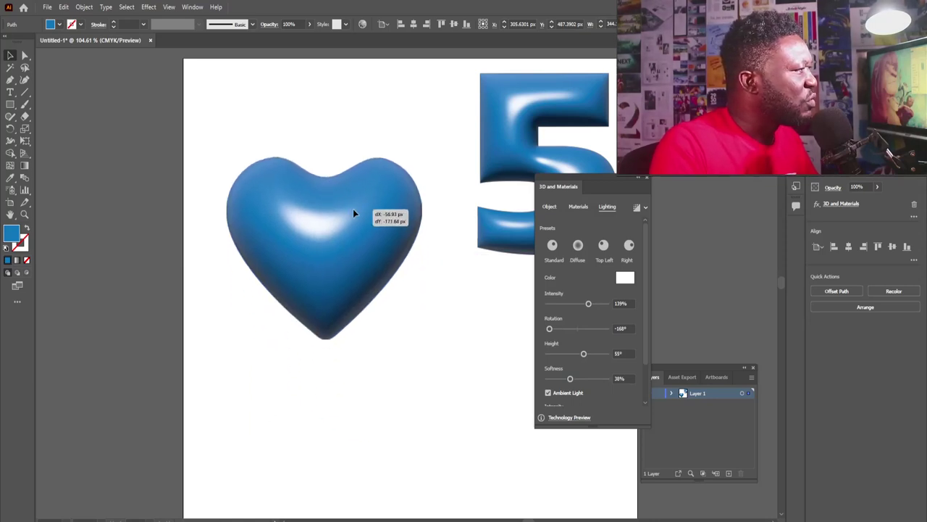
pyautogui.click(647, 178)
pyautogui.click(434, 268)
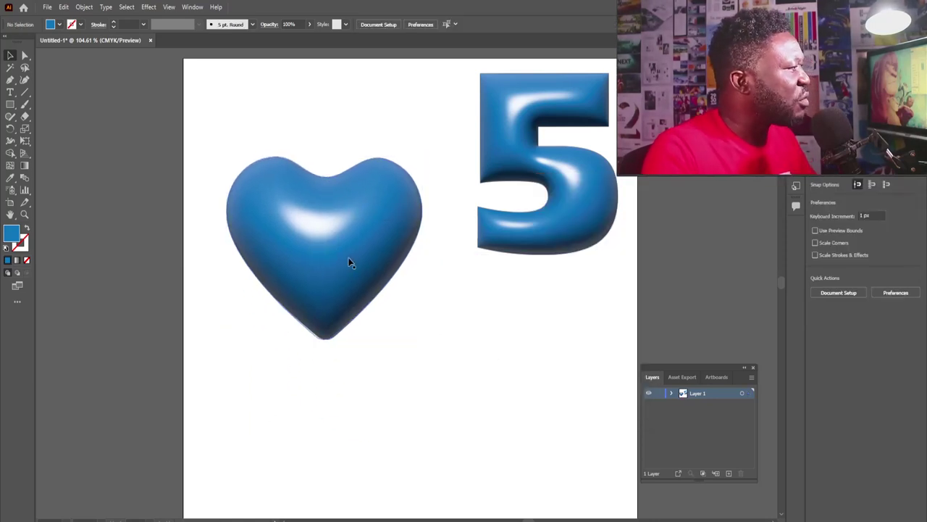
# Expand the 3D heart's appearance into flat artwork via Object > Expand Appearance.
pyautogui.click(359, 275)
pyautogui.hotkey('alt', 'o')
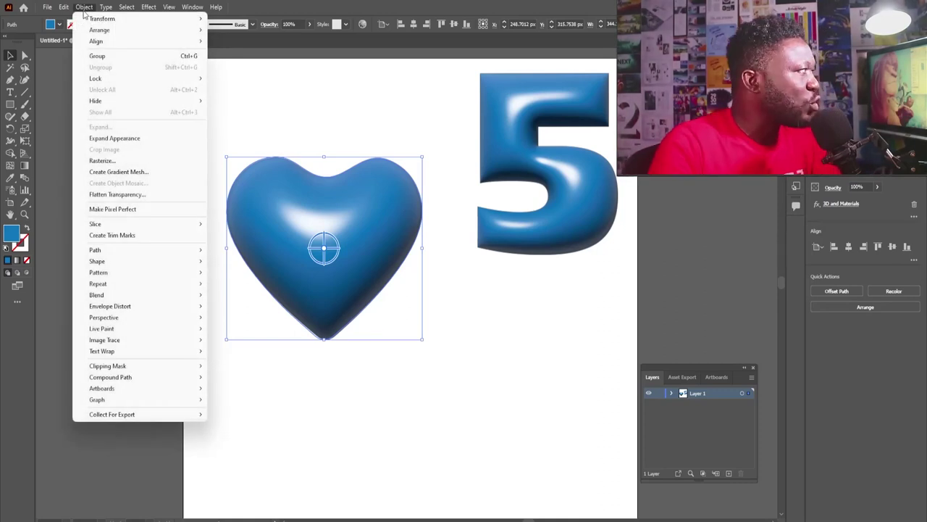
pyautogui.click(115, 138)
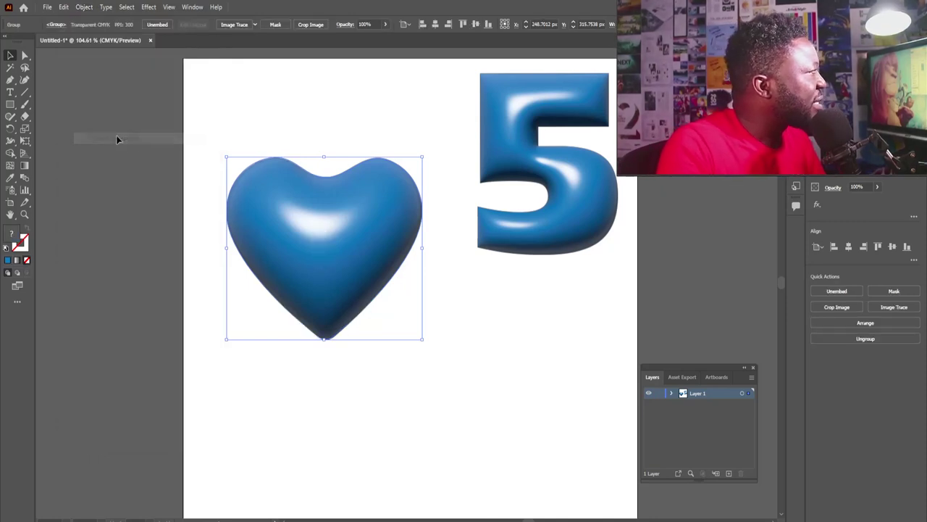
# Expand the 3D 5 into an image, move it down beside the heart, and copy it.
pyautogui.click(519, 172)
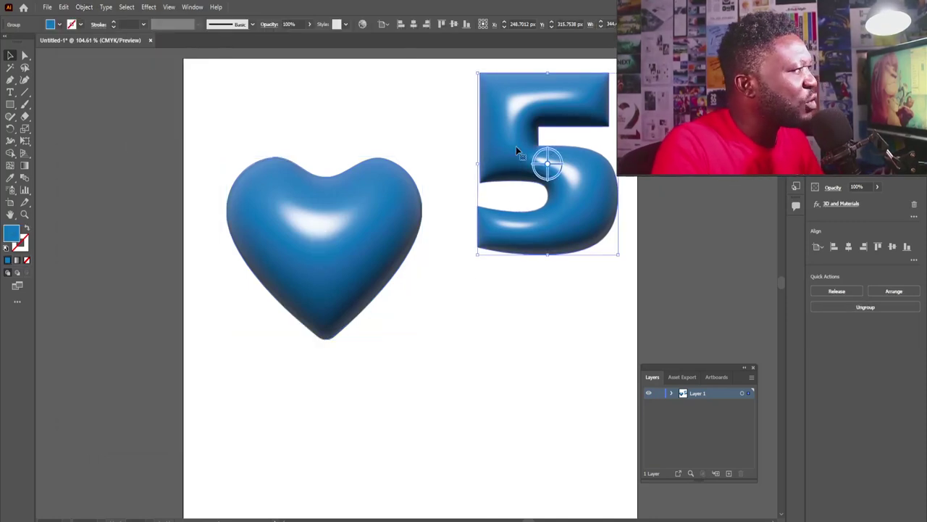
pyautogui.click(84, 7)
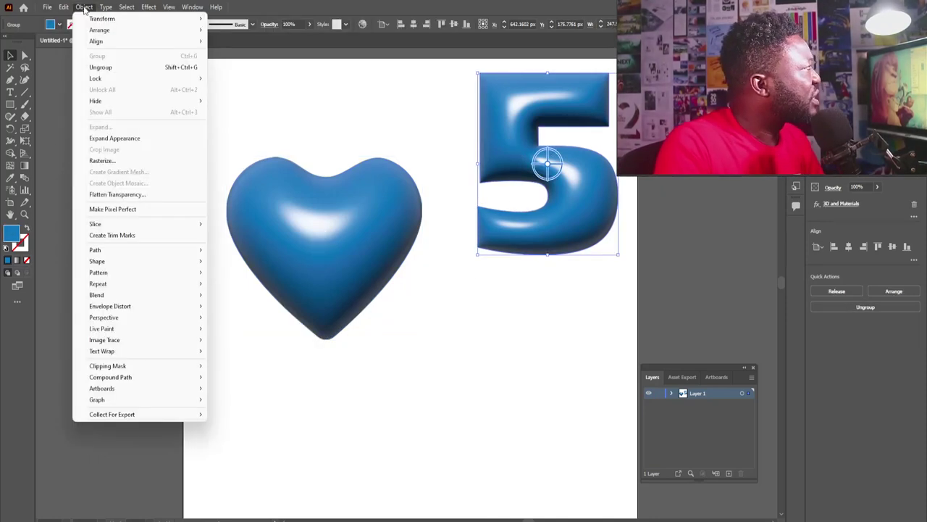
pyautogui.click(115, 137)
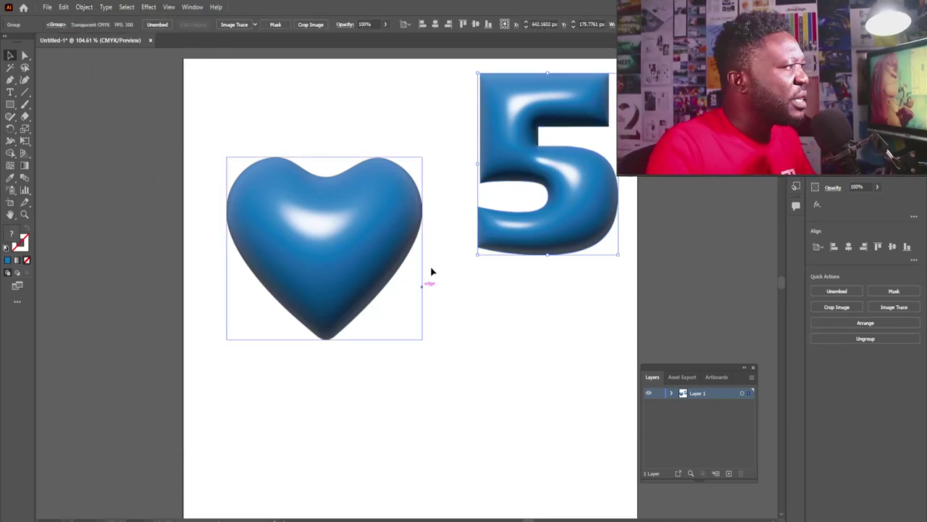
pyautogui.moveTo(503, 151); pyautogui.dragTo(480, 272)
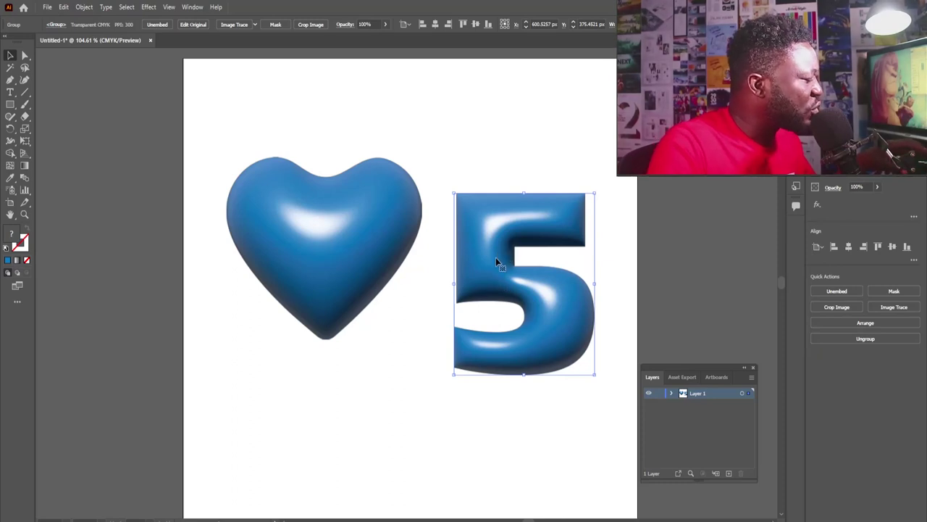
pyautogui.hotkey('ctrl', 'c')
pyautogui.hotkey('ctrl', 'f')
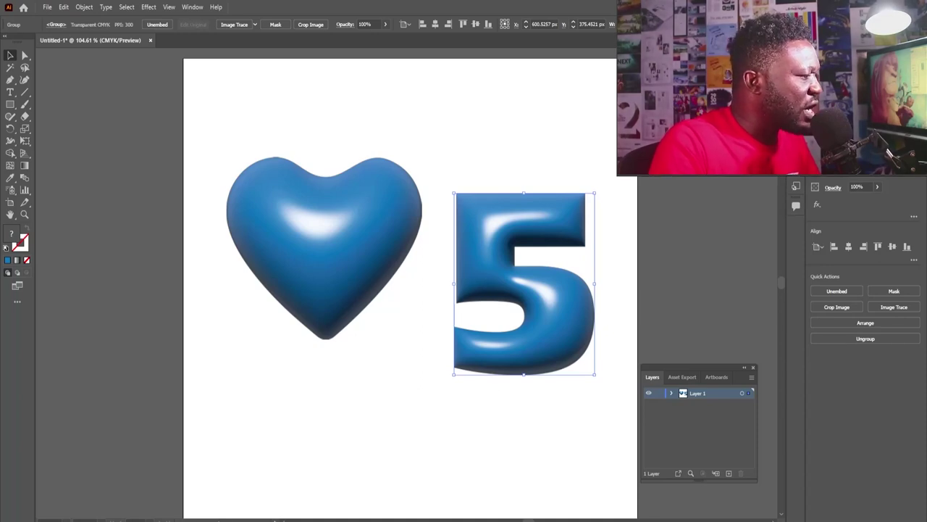
# Paste the 5 into Photoshop as a smart object, enlarge to about 116%, raise it, tilt about 7°.
pyautogui.click(388, 493)
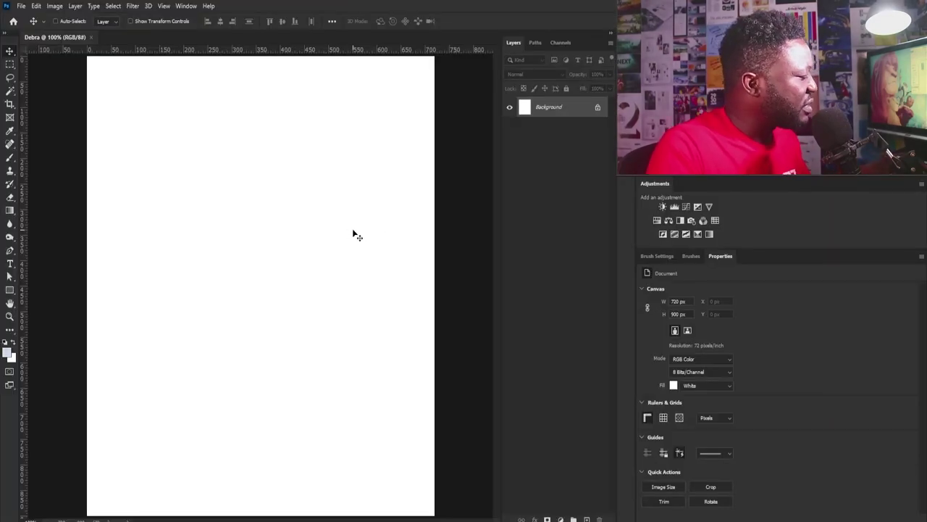
pyautogui.hotkey('ctrl', 'v')
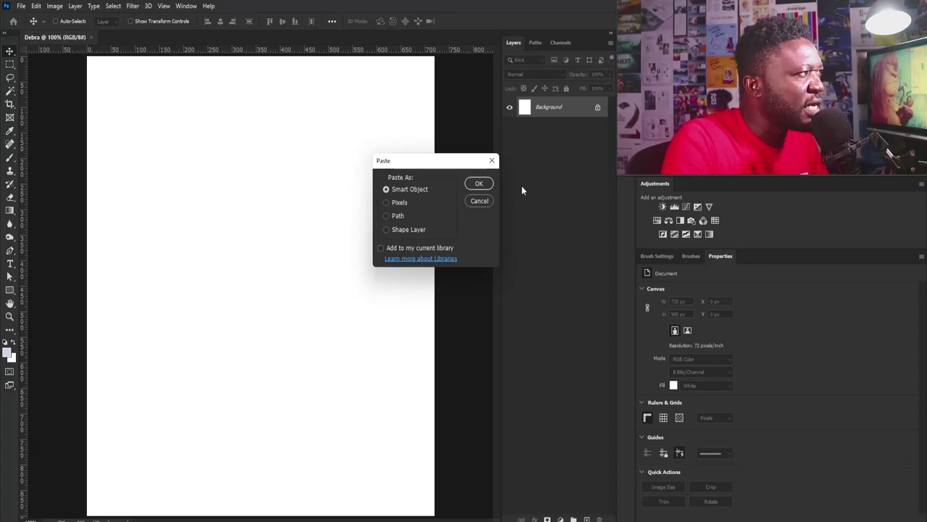
pyautogui.click(477, 182)
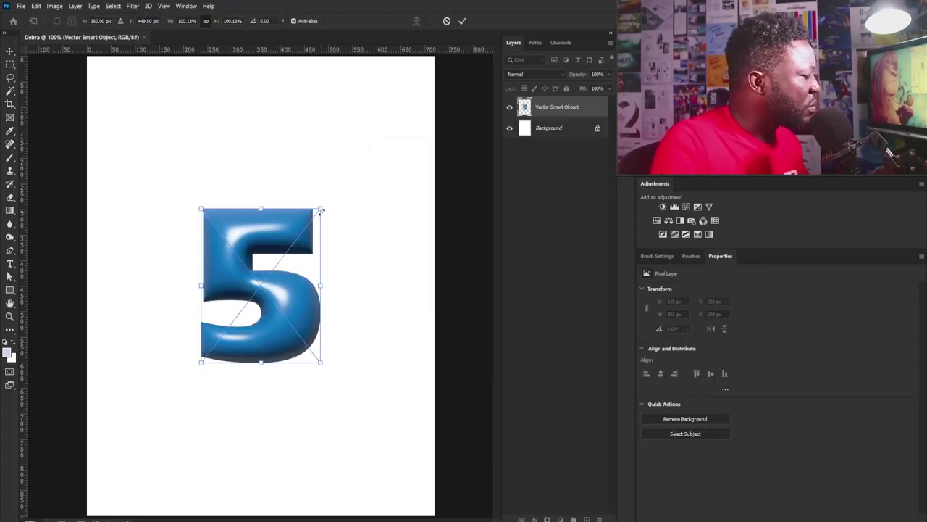
pyautogui.moveTo(321, 209); pyautogui.dragTo(332, 196)
pyautogui.moveTo(255, 247); pyautogui.dragTo(263, 191)
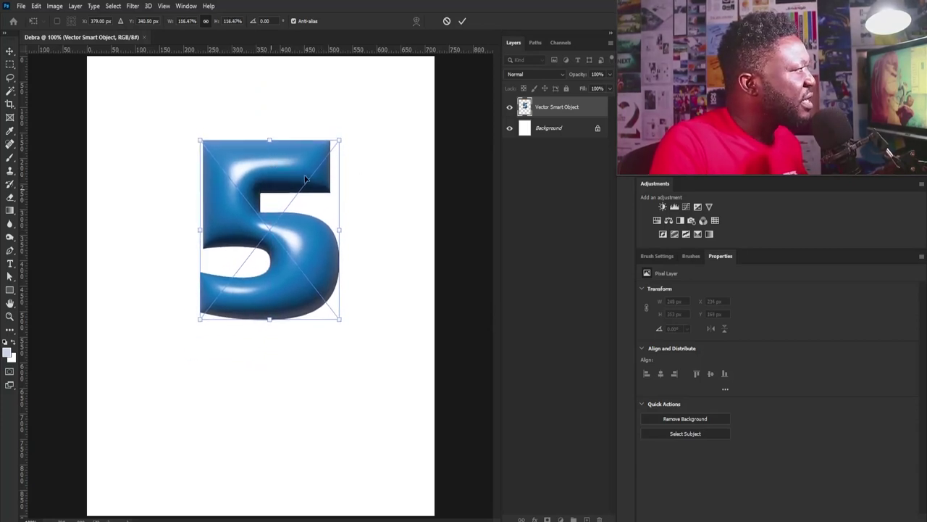
pyautogui.moveTo(348, 136); pyautogui.dragTo(355, 153)
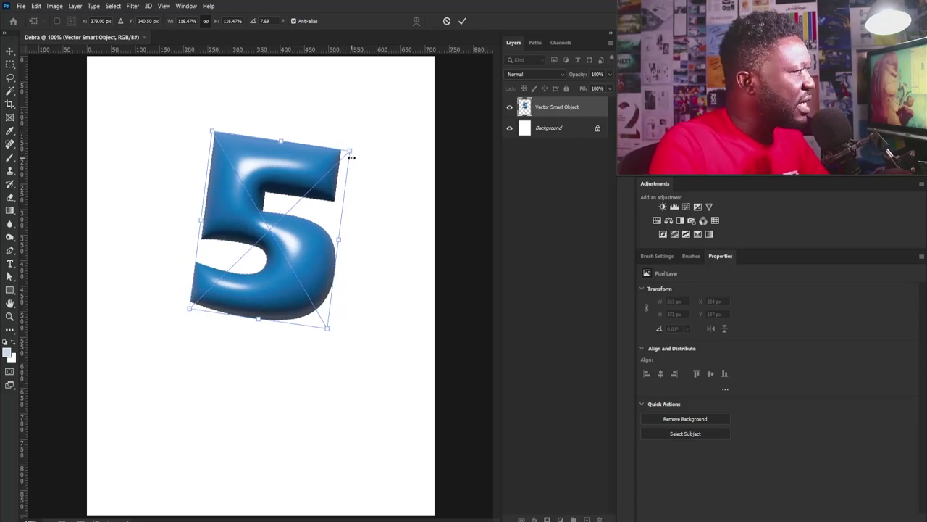
pyautogui.press('Return')
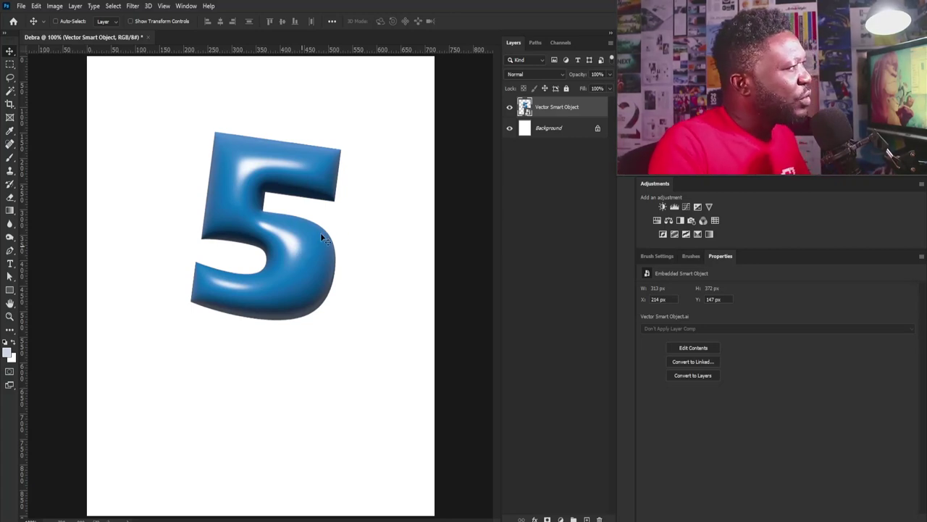
# Add a Gradient Map clipped to the 5 and set its left stop to deep brown.
pyautogui.click(707, 235)
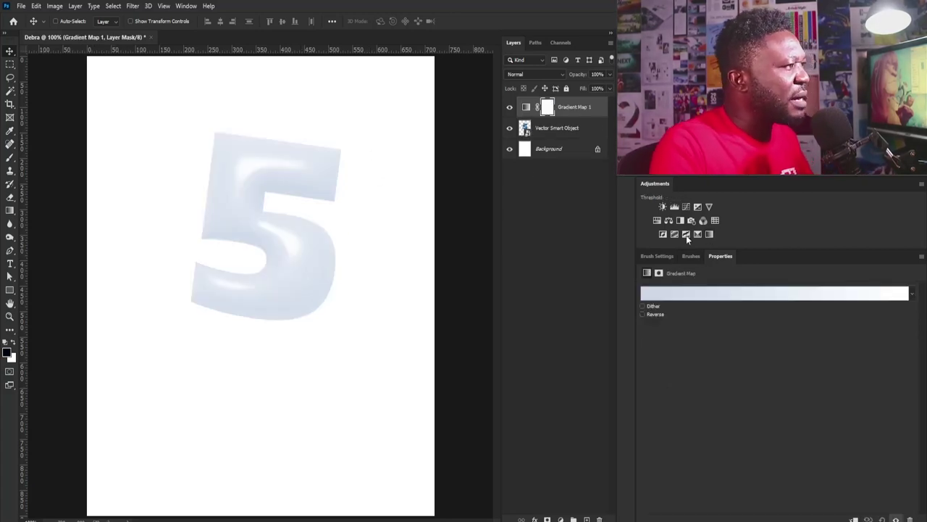
pyautogui.hotkey('ctrl', 'alt', 'g')
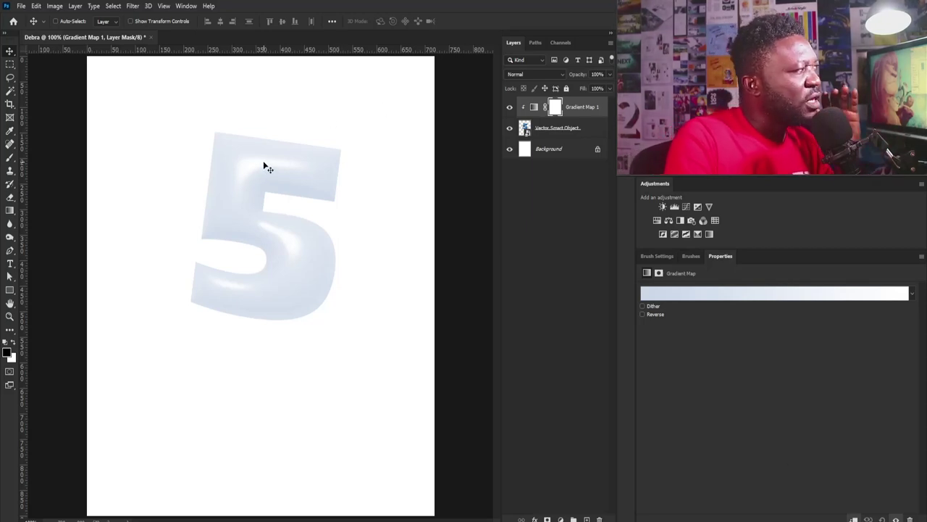
pyautogui.click(696, 299)
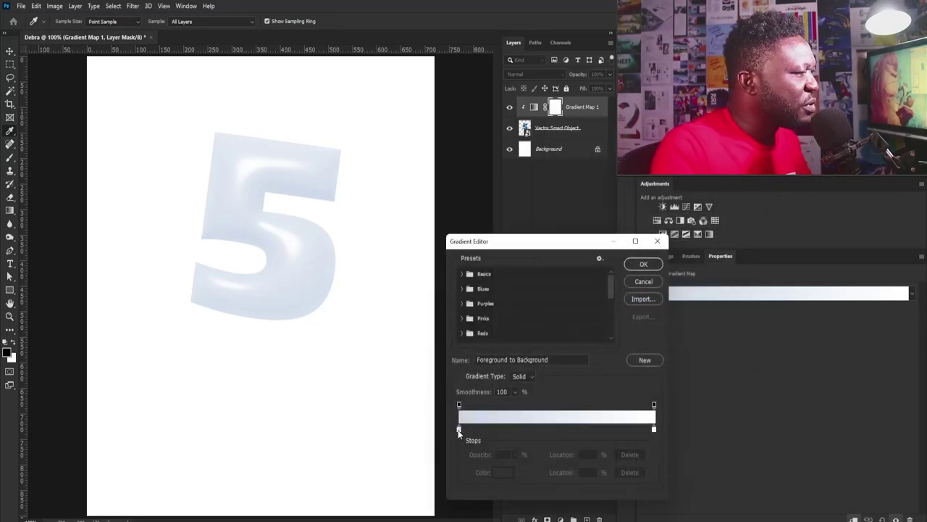
pyautogui.doubleClick(458, 429)
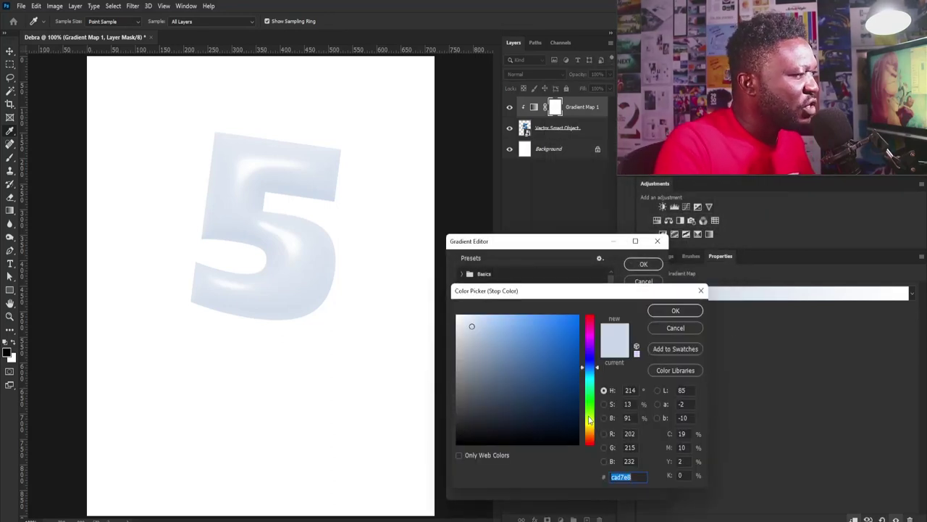
pyautogui.moveTo(590, 419); pyautogui.dragTo(591, 437)
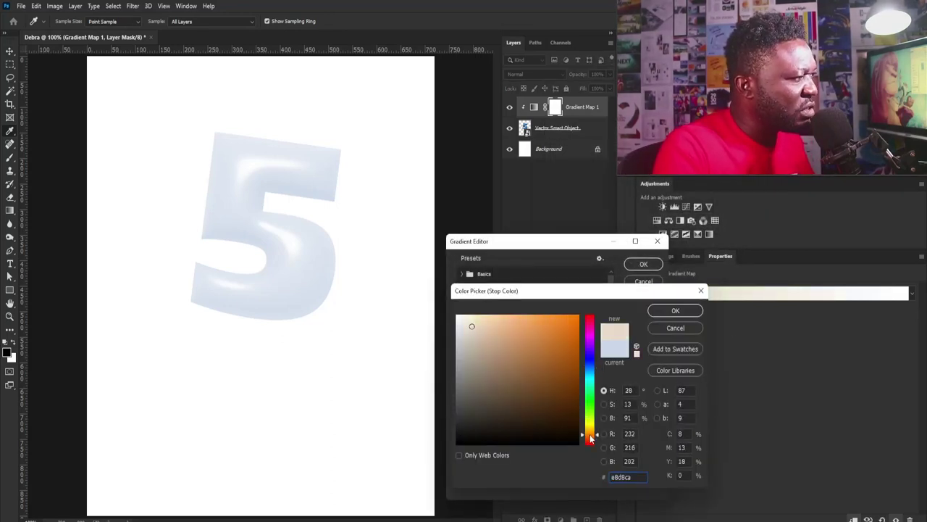
pyautogui.moveTo(563, 406); pyautogui.dragTo(582, 418)
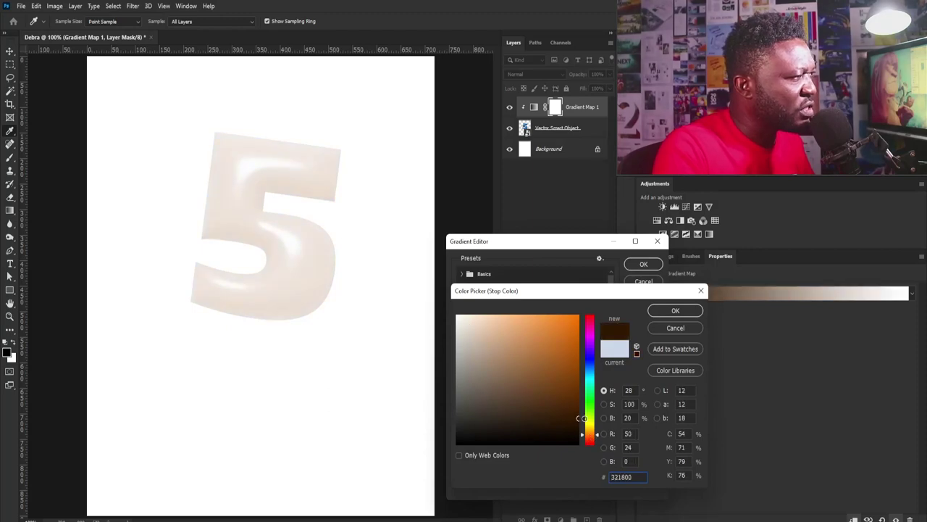
pyautogui.click(676, 311)
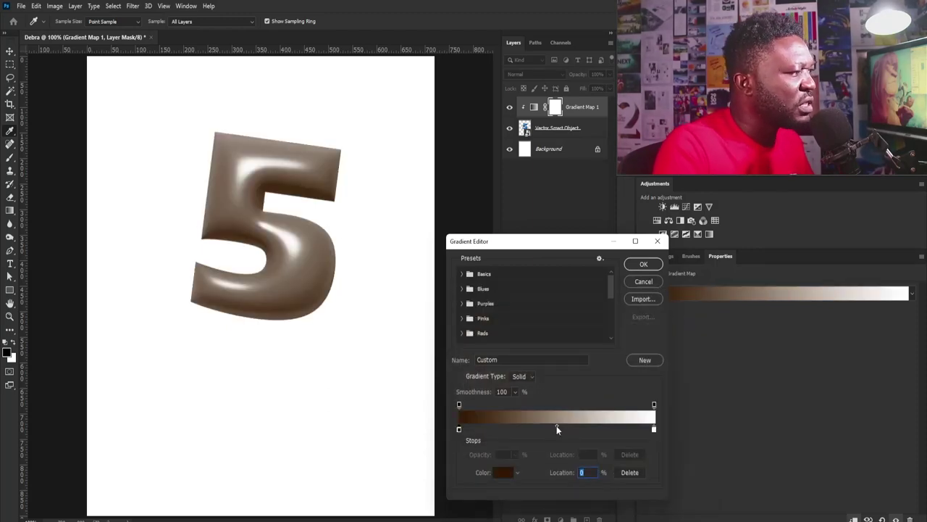
# Change the gradient's middle stop to a golden orange.
pyautogui.doubleClick(547, 429)
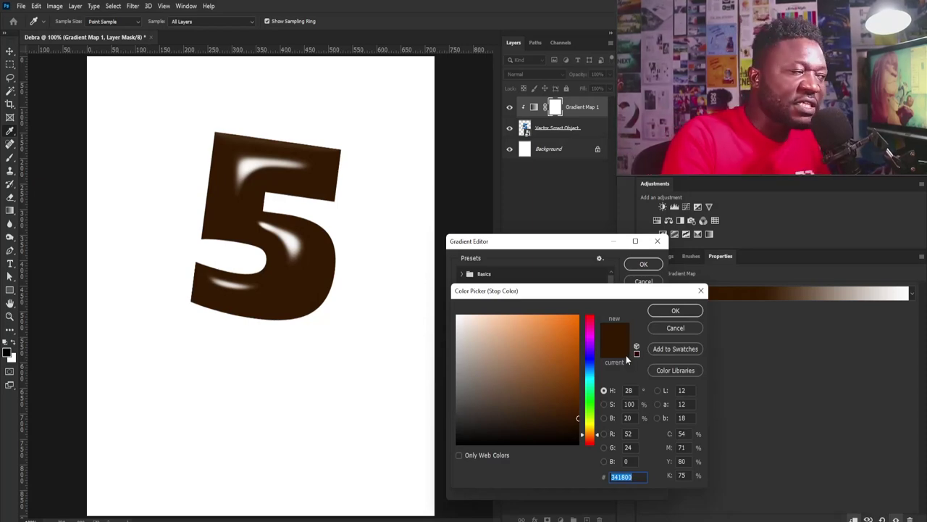
pyautogui.click(591, 432)
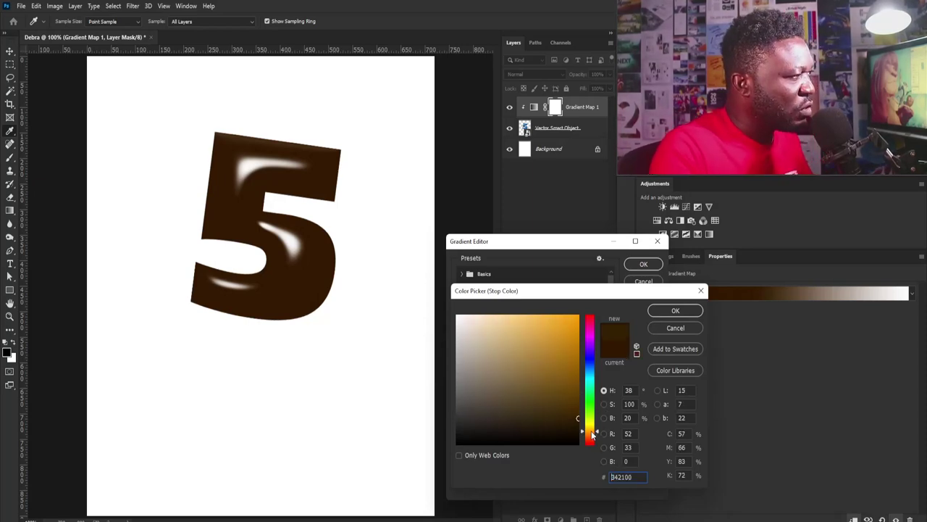
pyautogui.moveTo(547, 349); pyautogui.dragTo(578, 331)
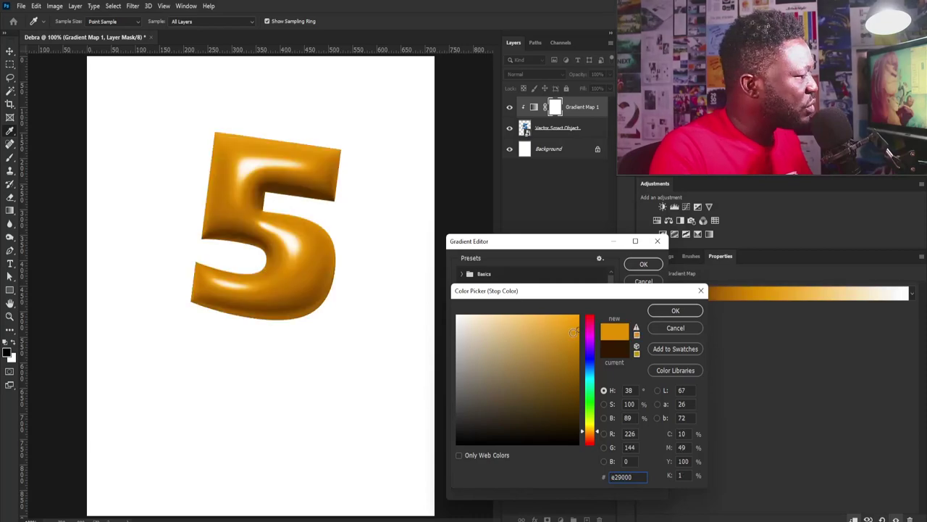
pyautogui.click(673, 311)
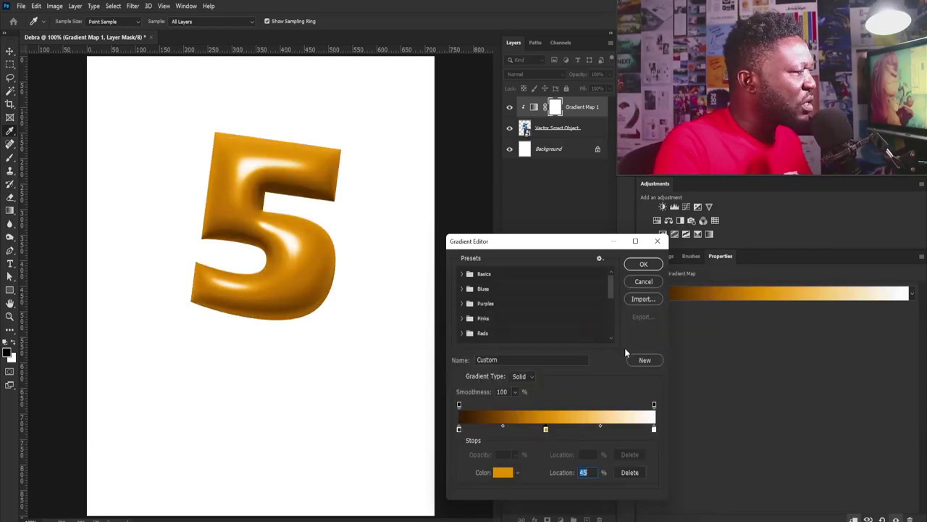
# Set the gradient's right-end stop to pale cream #fff1cf.
pyautogui.click(655, 430)
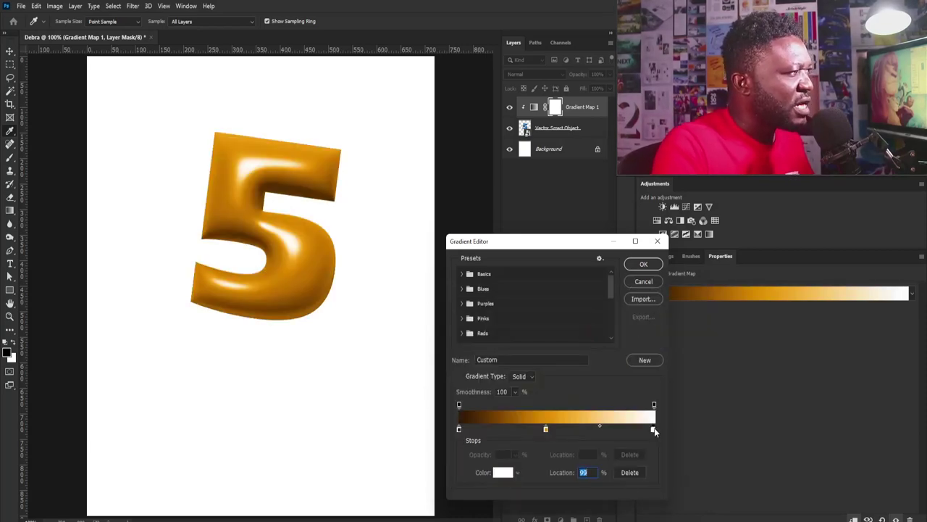
pyautogui.doubleClick(653, 429)
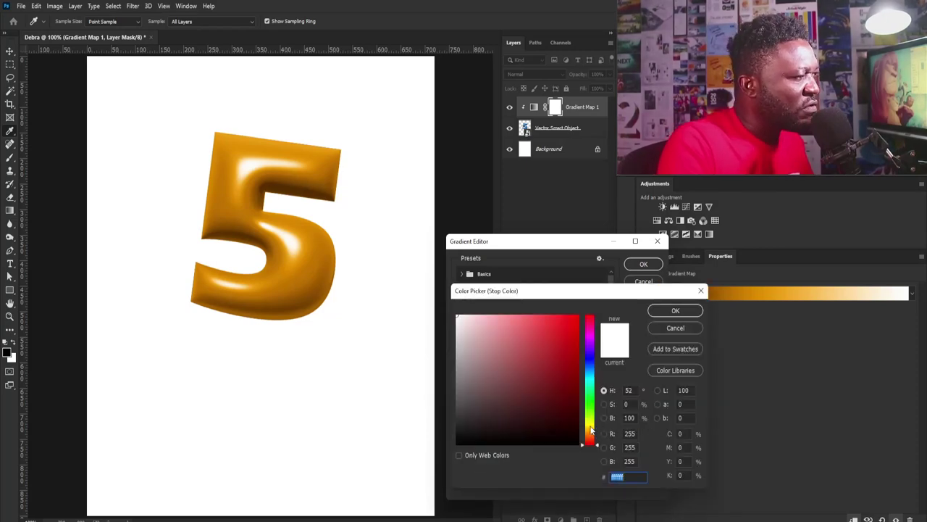
pyautogui.moveTo(594, 435); pyautogui.dragTo(592, 433)
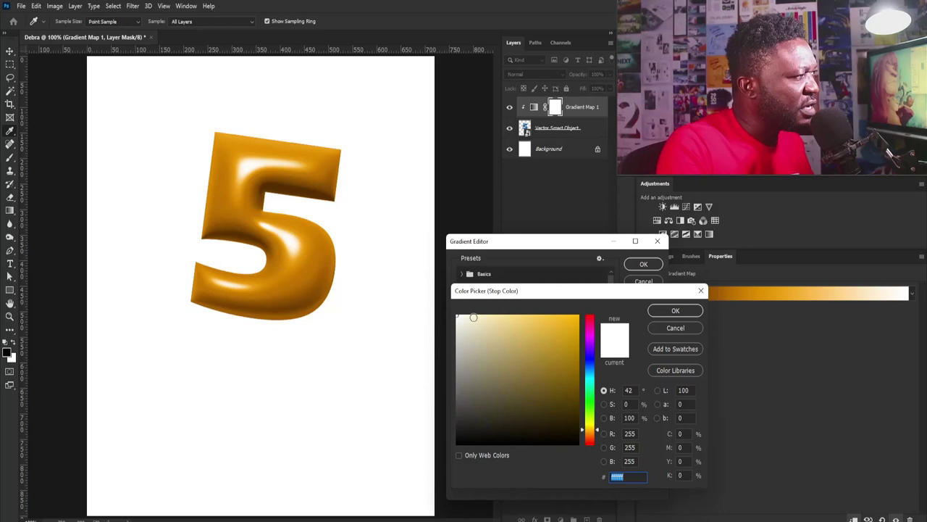
pyautogui.click(478, 316)
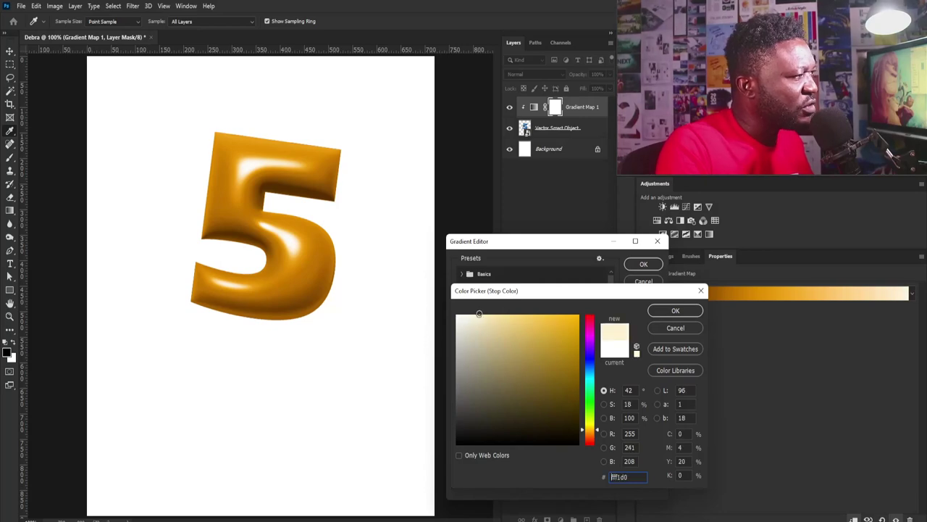
pyautogui.click(674, 311)
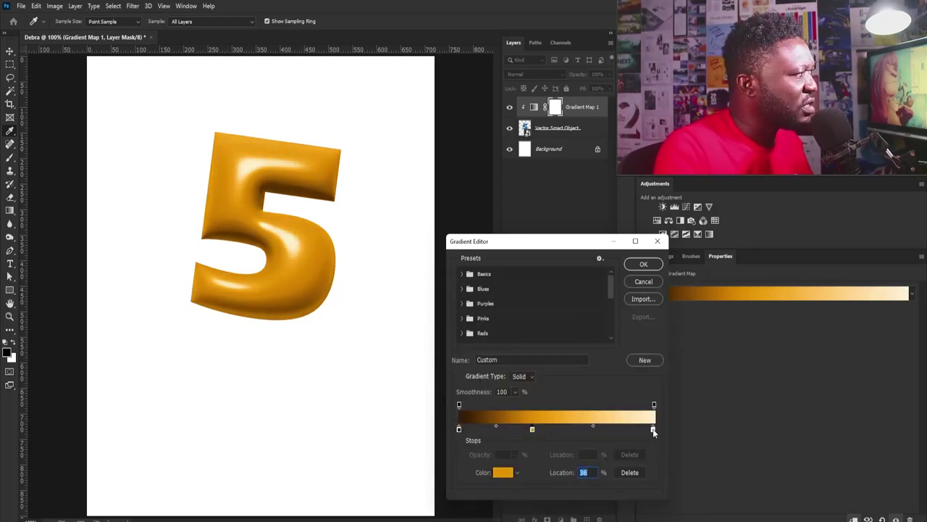
# Move the cream stop to 76%, add a cream stop at 63%, shift orange to 34%, confirm.
pyautogui.moveTo(653, 430); pyautogui.dragTo(624, 429)
pyautogui.click(591, 430)
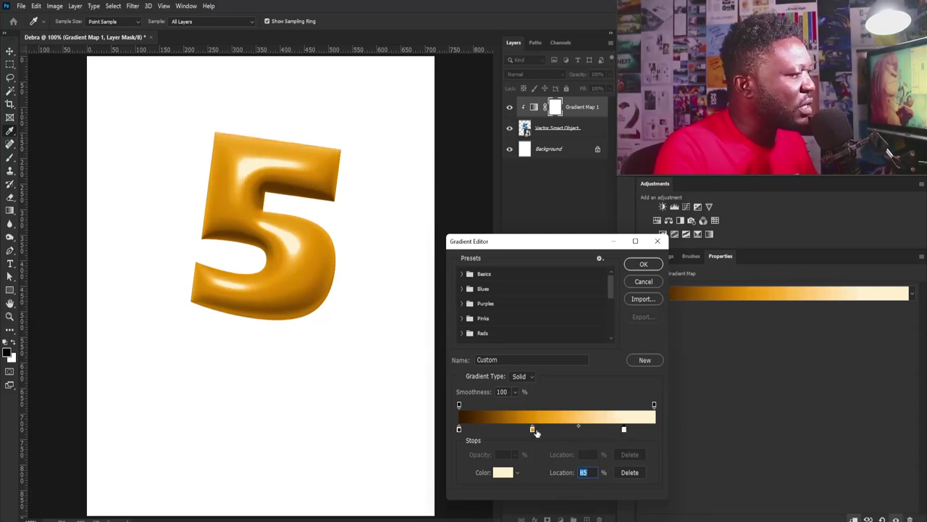
pyautogui.moveTo(532, 430); pyautogui.dragTo(526, 430)
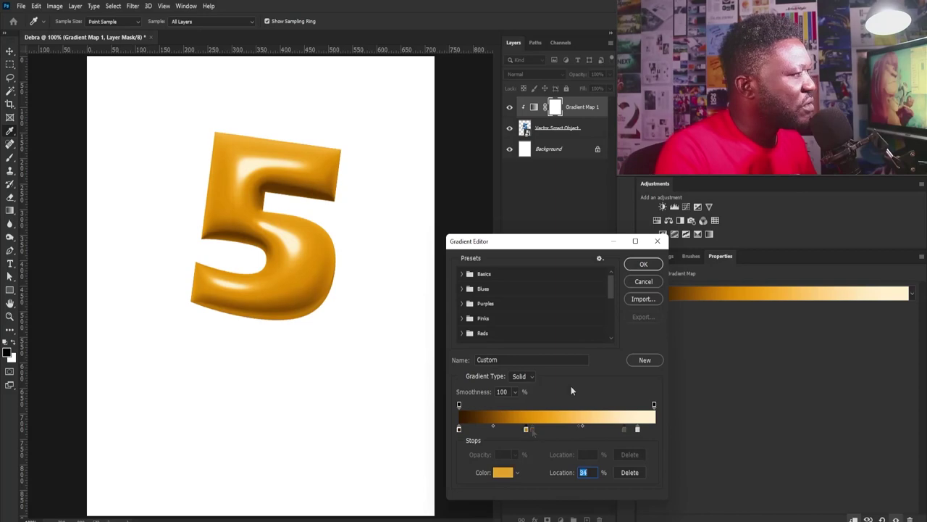
pyautogui.click(639, 268)
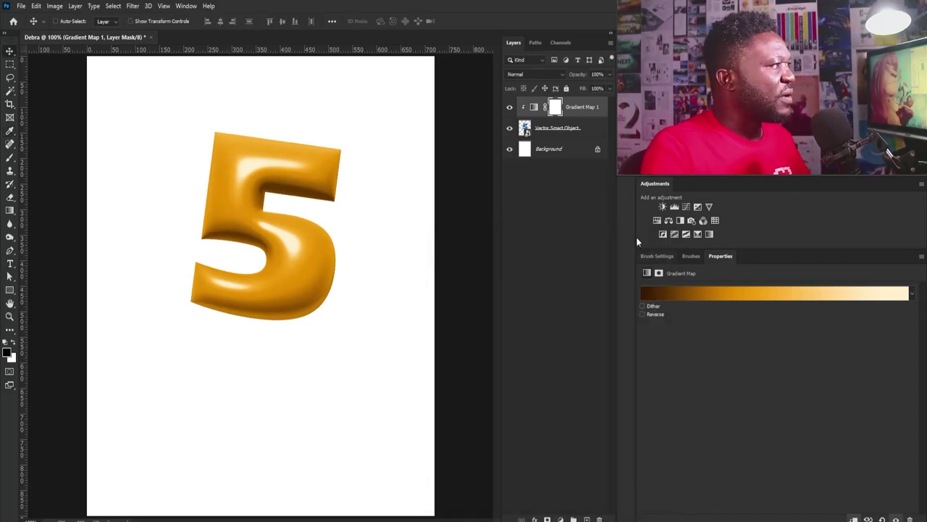
# Add a Hue/Saturation layer clipped to Gradient Map 1 with Hue +2 and Saturation +12.
pyautogui.click(592, 113)
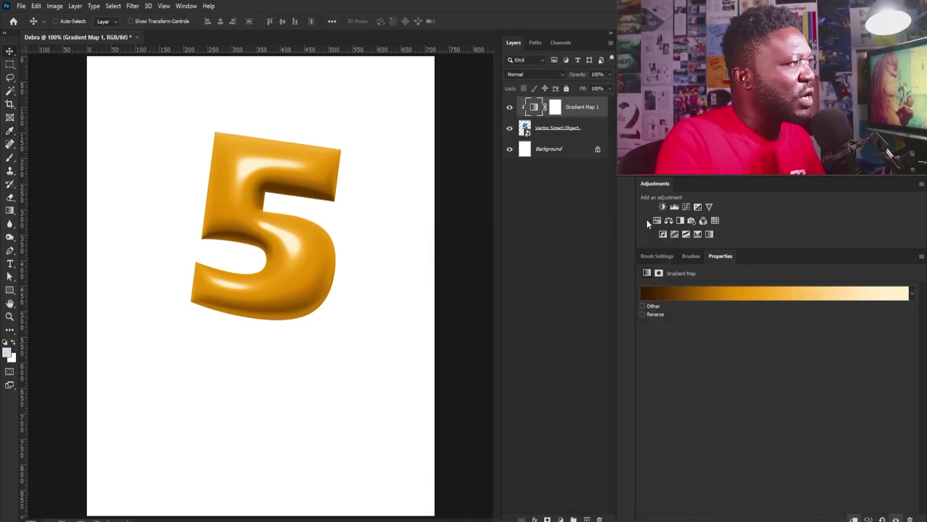
pyautogui.click(657, 221)
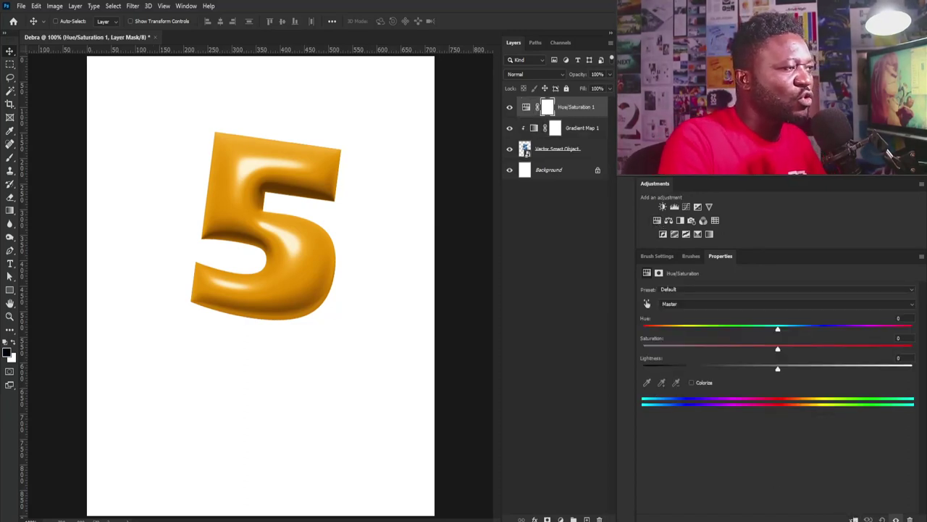
pyautogui.hotkey('ctrl', 'alt', 'g')
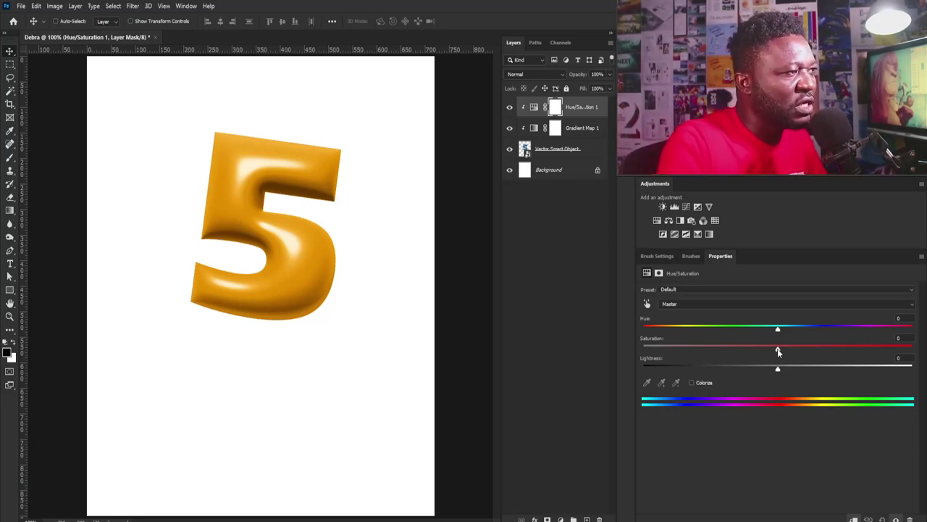
pyautogui.moveTo(777, 348); pyautogui.dragTo(786, 350)
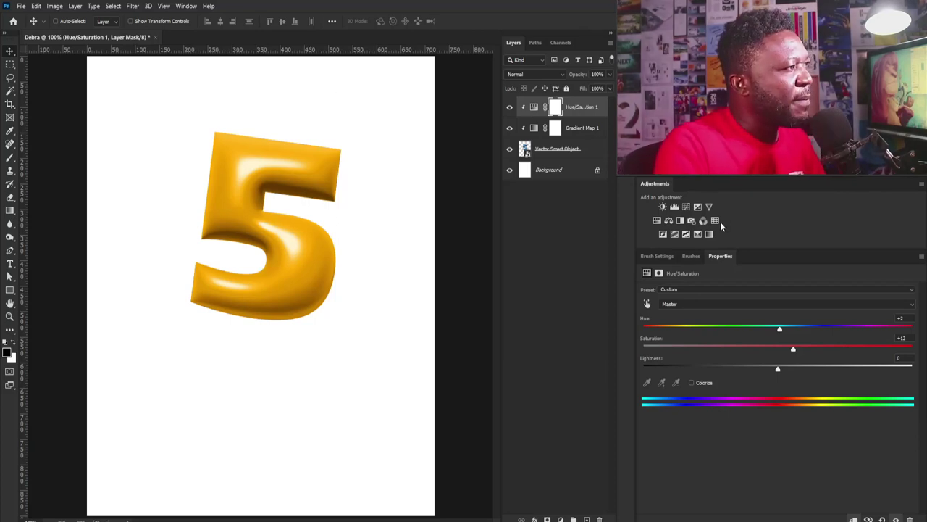
# Add a clipped Selective Color with Blacks Cyan -31, then place cloud.jpg into the poster.
pyautogui.click(697, 235)
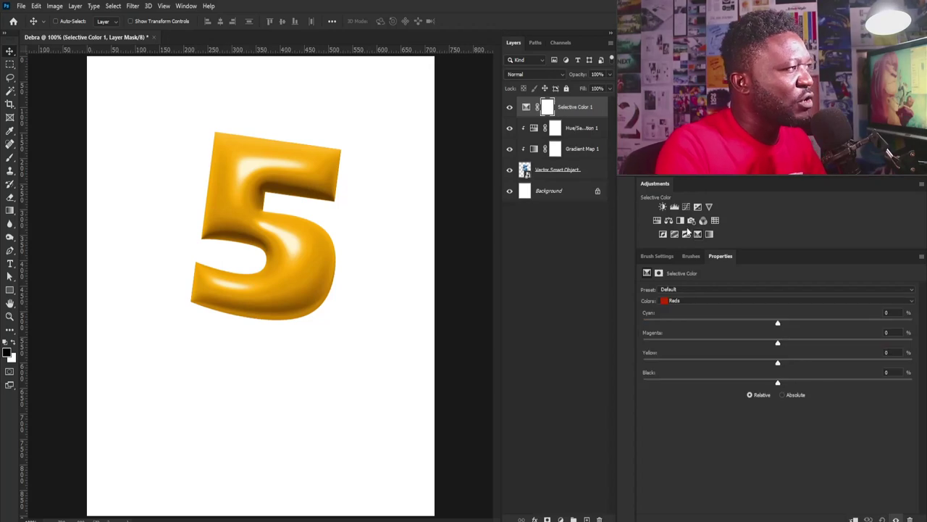
pyautogui.click(854, 518)
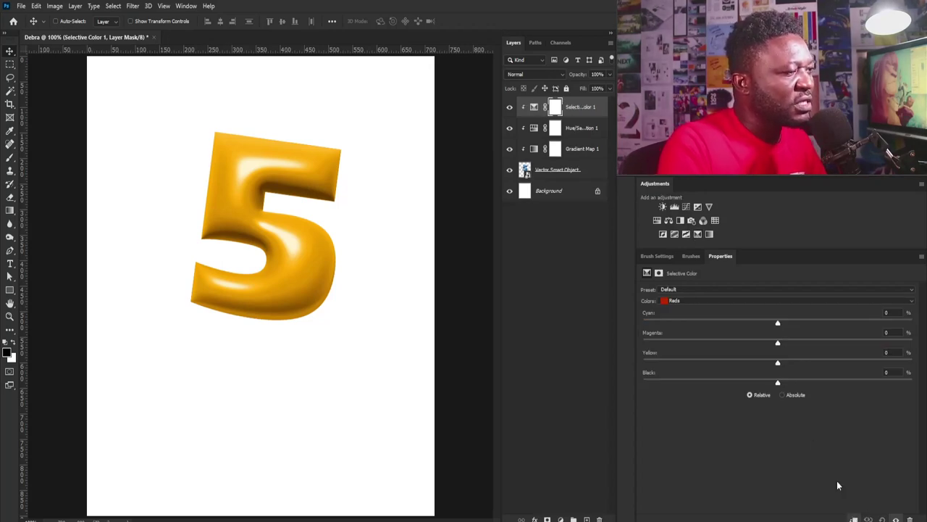
pyautogui.click(717, 301)
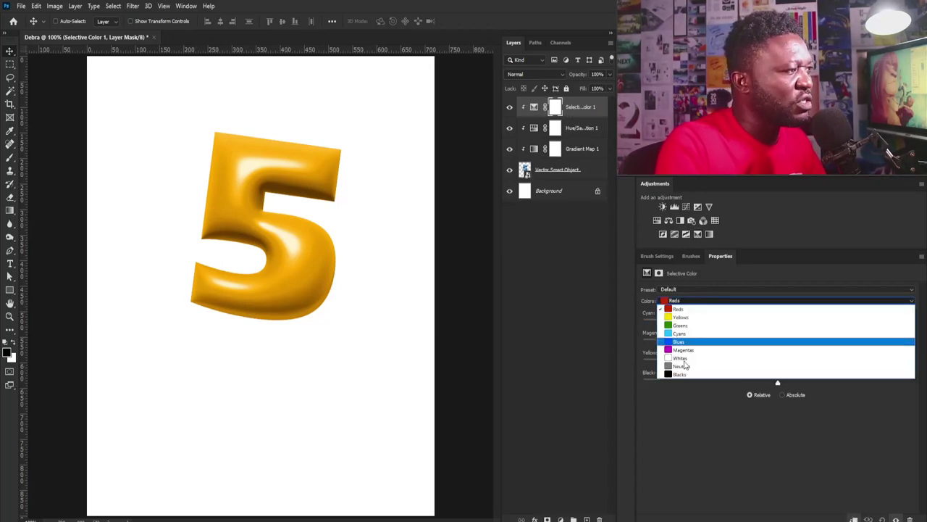
pyautogui.click(683, 375)
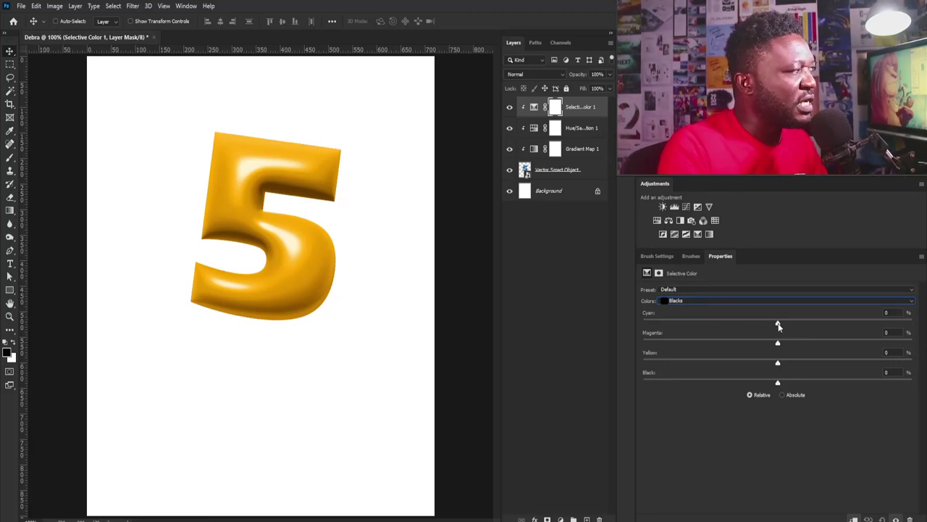
pyautogui.moveTo(779, 327); pyautogui.dragTo(736, 323)
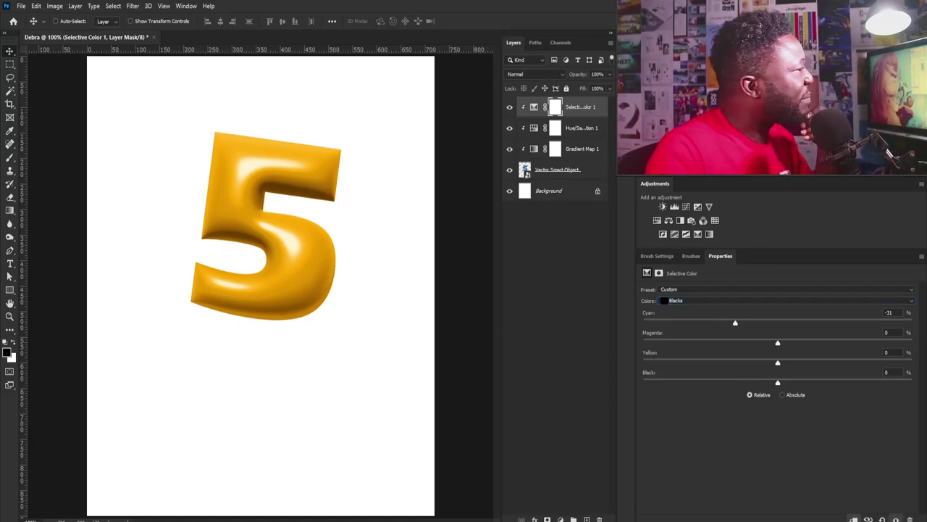
pyautogui.moveTo(224, 251); pyautogui.dragTo(223, 248)
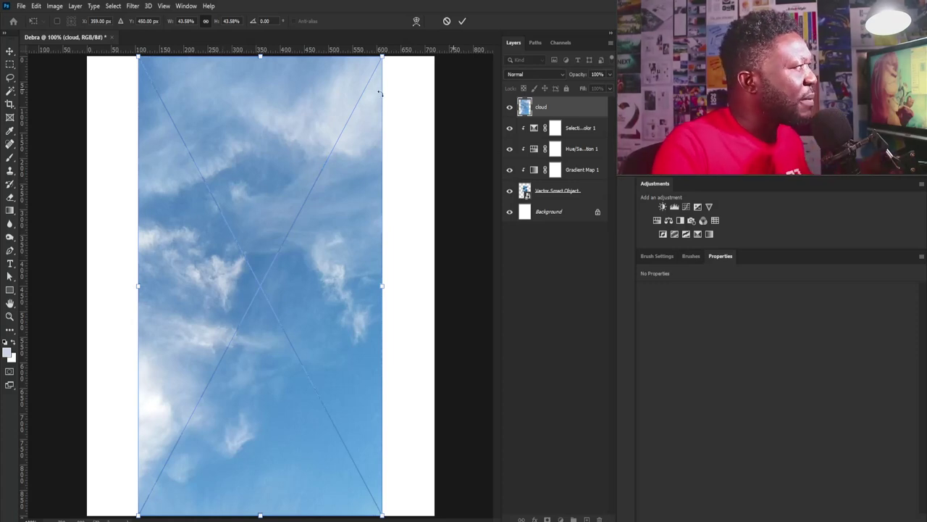
# Enlarge the cloud photo, move its layer beneath the 5, and scale and shift it to fill the canvas.
pyautogui.moveTo(384, 57); pyautogui.dragTo(468, 48)
pyautogui.press('Return')
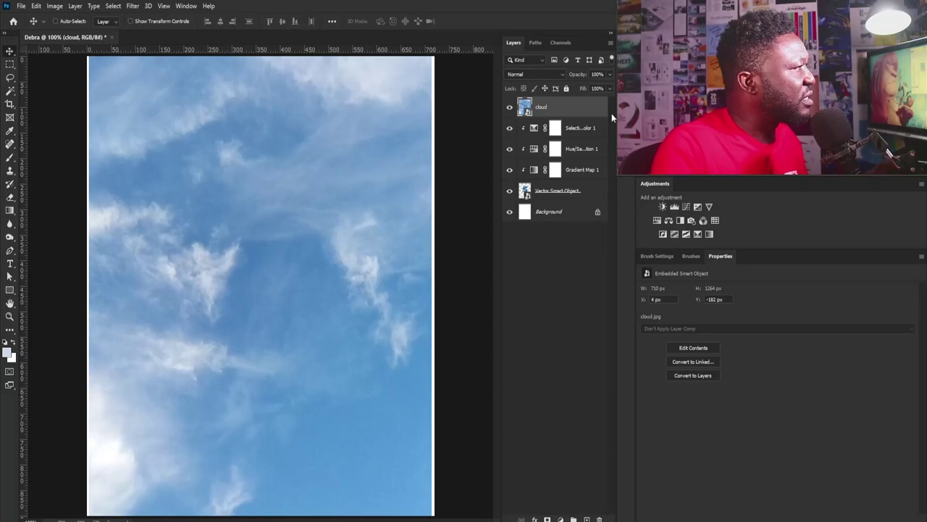
pyautogui.moveTo(568, 105); pyautogui.dragTo(565, 205)
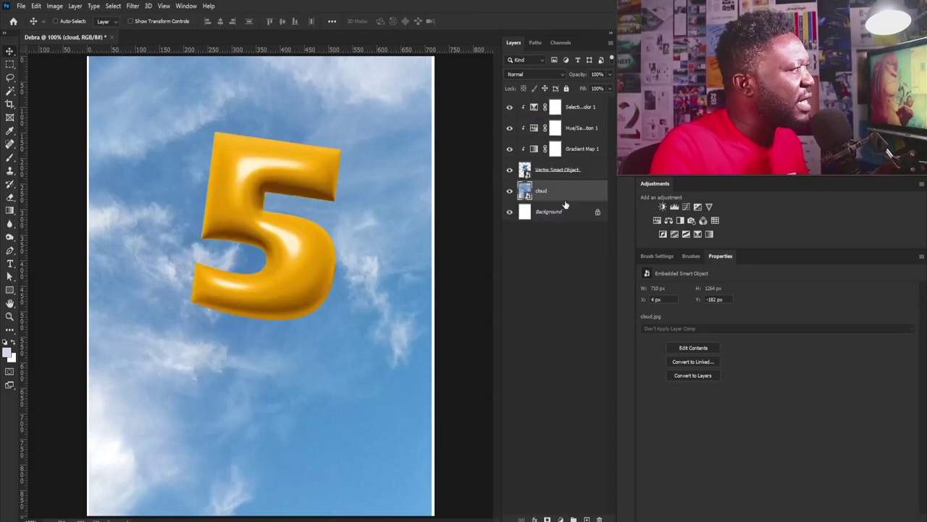
pyautogui.moveTo(387, 141); pyautogui.dragTo(345, 157)
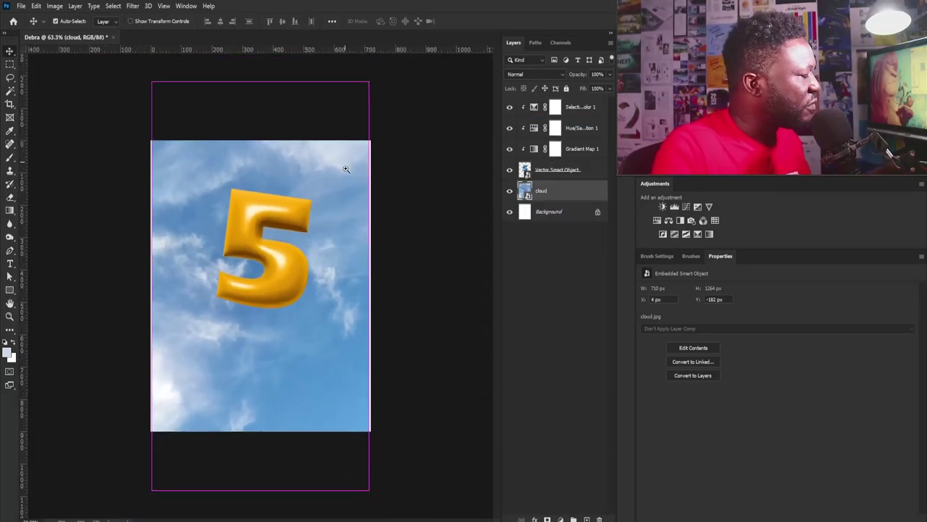
pyautogui.hotkey('ctrl', 't')
pyautogui.moveTo(368, 79); pyautogui.dragTo(397, 63)
pyautogui.moveTo(326, 213); pyautogui.dragTo(327, 233)
pyautogui.press('Return')
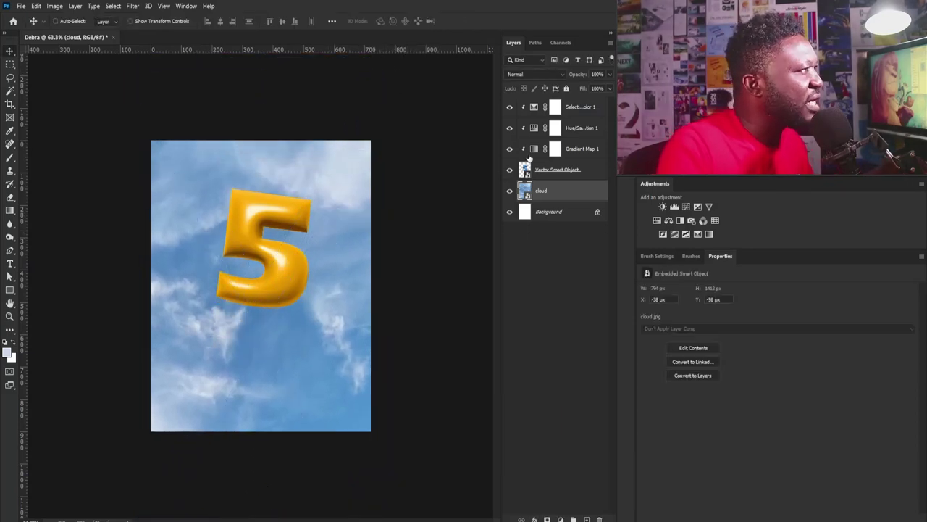
# Resize the 5 slightly larger, move it up-left, and load its outline as a selection.
pyautogui.click(542, 170)
pyautogui.hotkey('ctrl', 't')
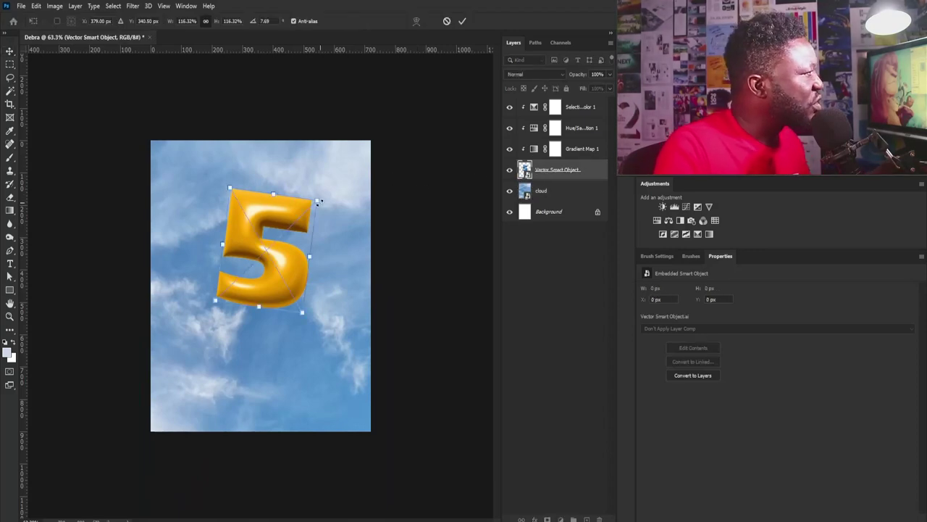
pyautogui.moveTo(314, 202); pyautogui.dragTo(316, 200)
pyautogui.press('Return')
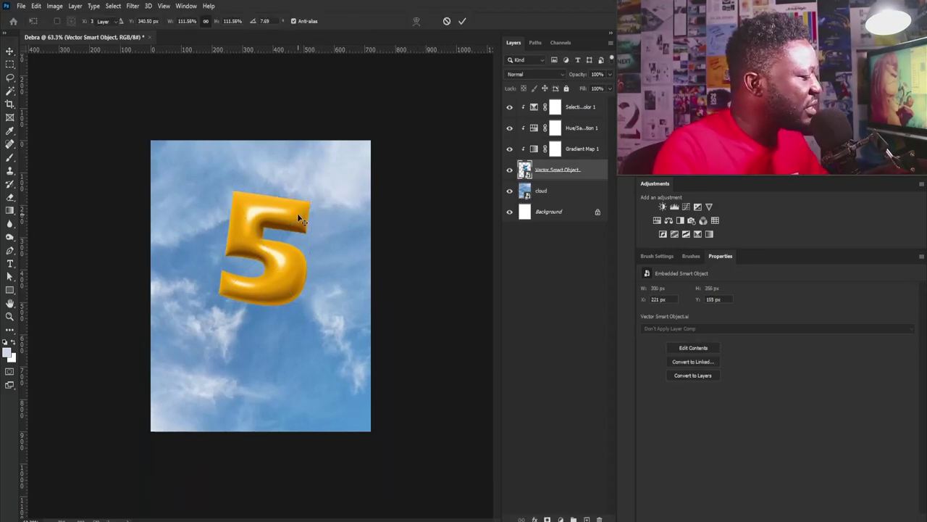
pyautogui.hotkey('ctrl', '+')
pyautogui.moveTo(280, 220); pyautogui.dragTo(275, 209)
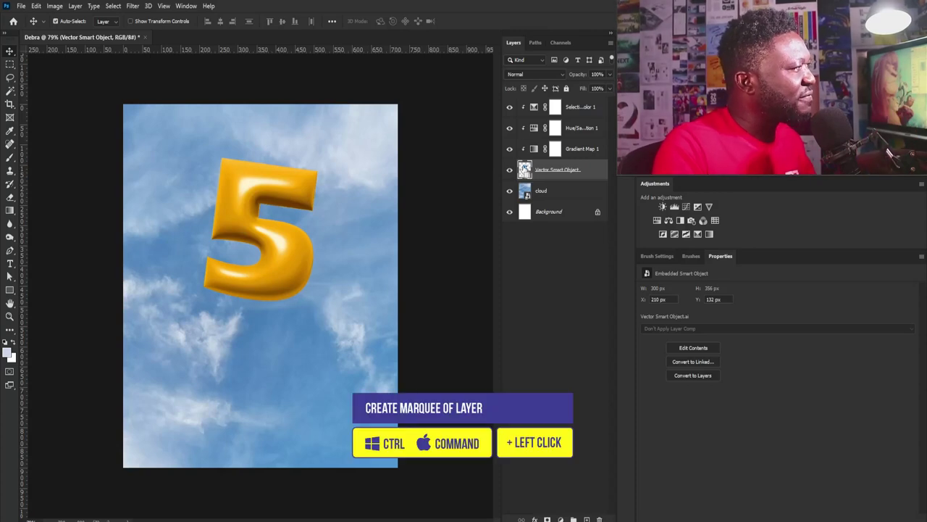
pyautogui.keyDown('ctrl'); pyautogui.click(525, 169); pyautogui.keyUp('ctrl')
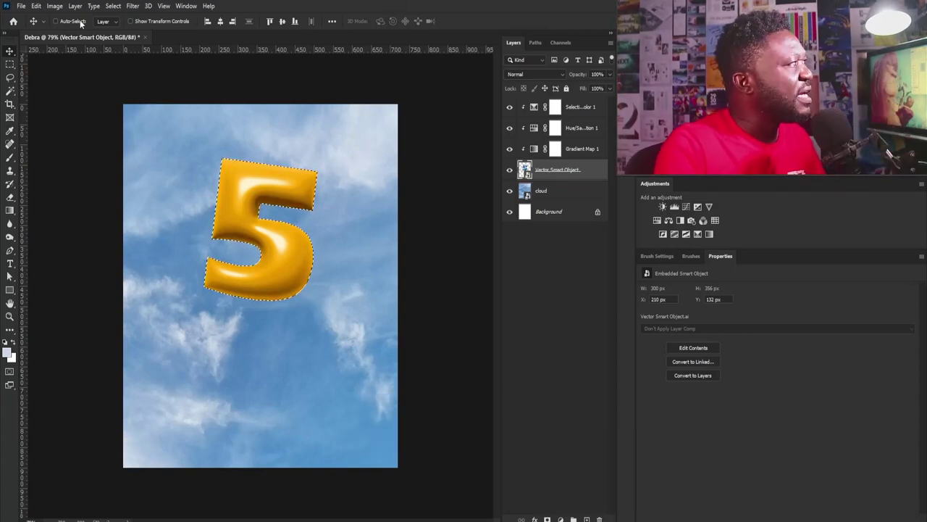
# Expand the selection around the 5 by 12 pixels.
pyautogui.click(113, 5)
pyautogui.moveTo(140, 152)
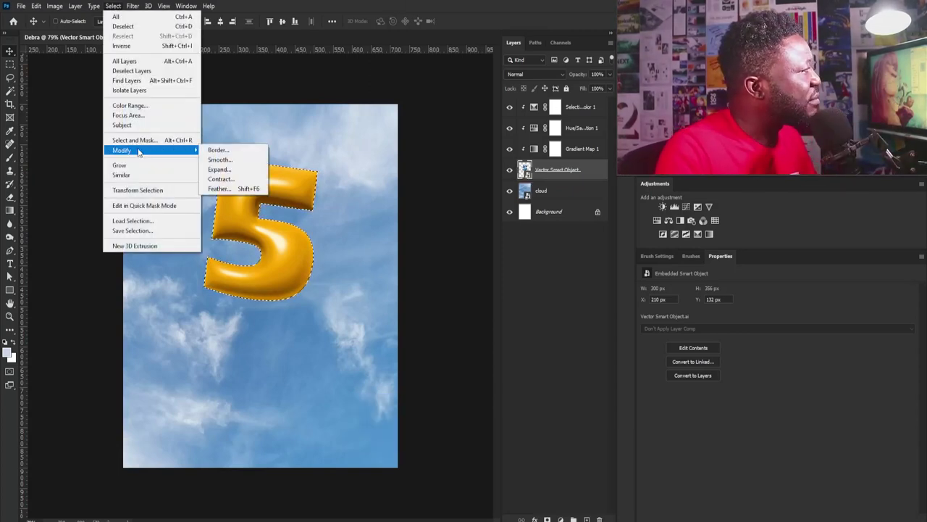
pyautogui.click(219, 169)
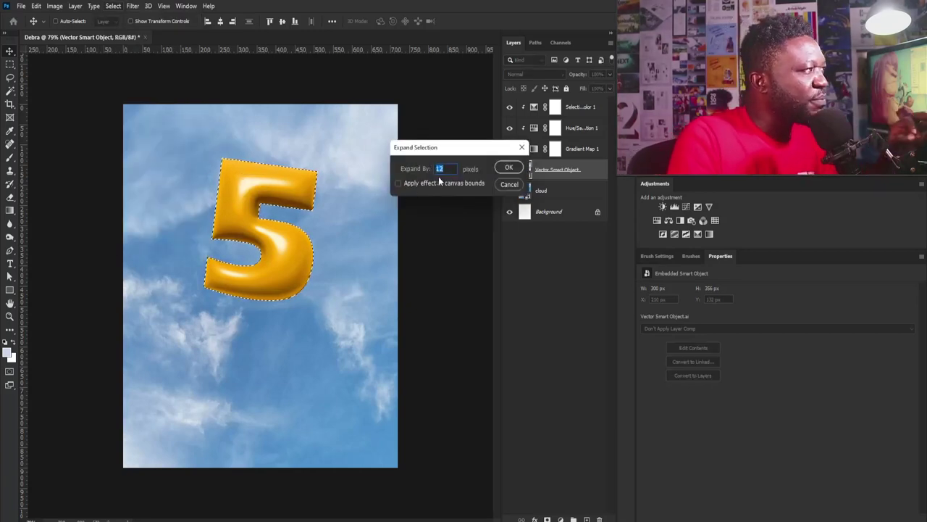
pyautogui.click(509, 168)
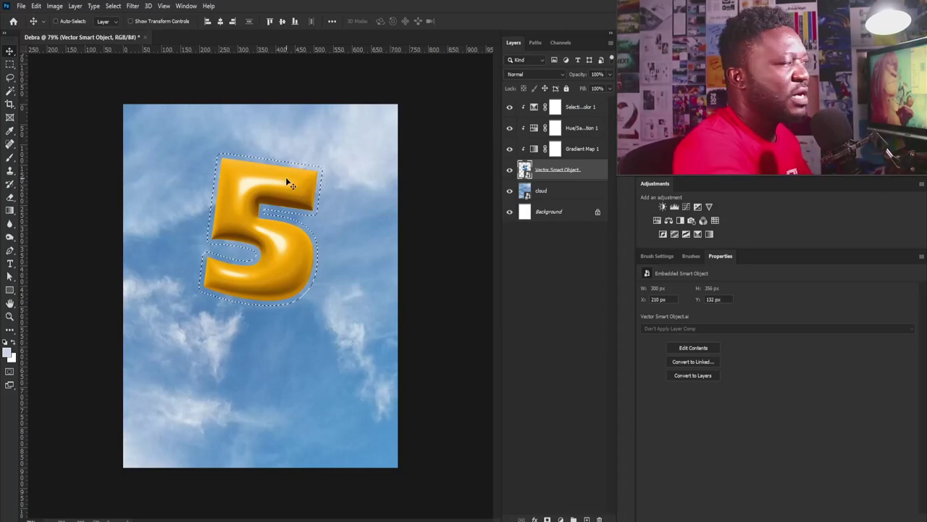
# Switch to the freehand Lasso Tool from the lasso flyout.
pyautogui.click(11, 78)
pyautogui.rightClick(10, 80)
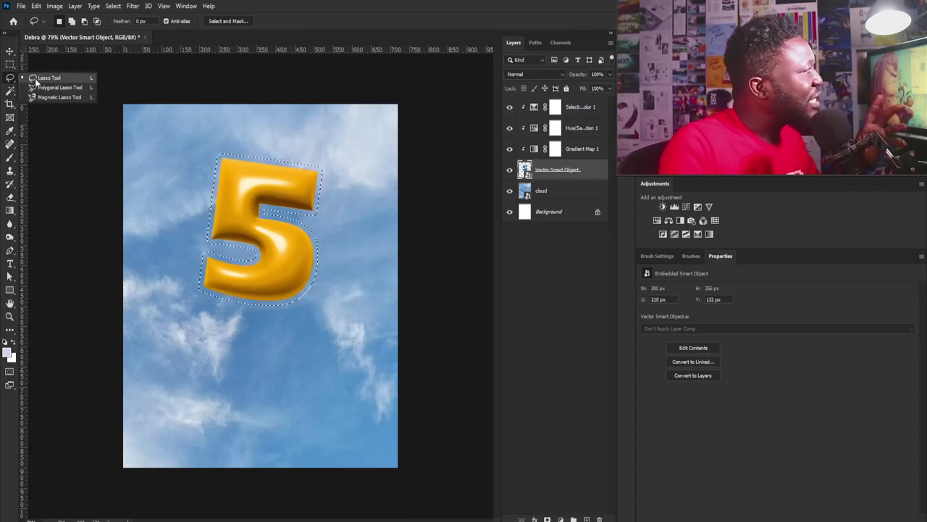
pyautogui.click(36, 80)
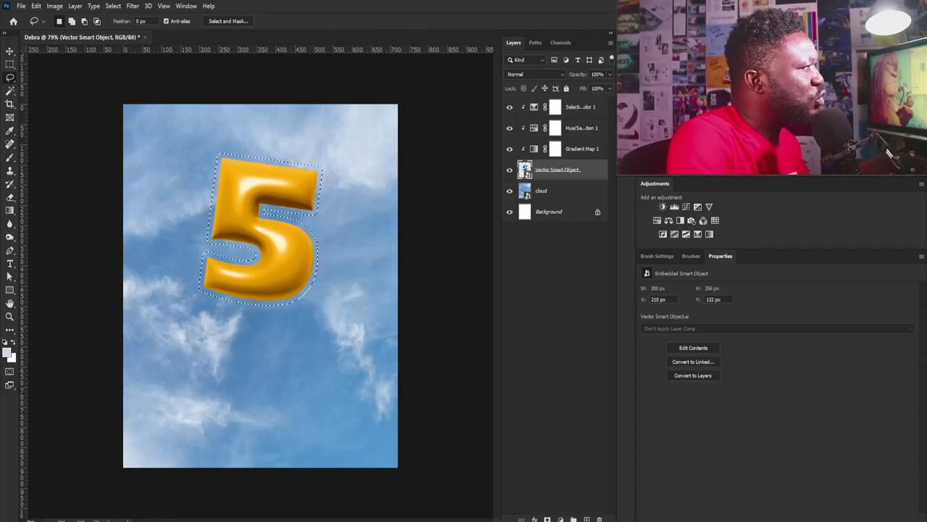
# Lasso-refine the selection along the 5's top, left side, lower-left notch, bottom and inner corner.
pyautogui.hotkey('ctrl', '+')
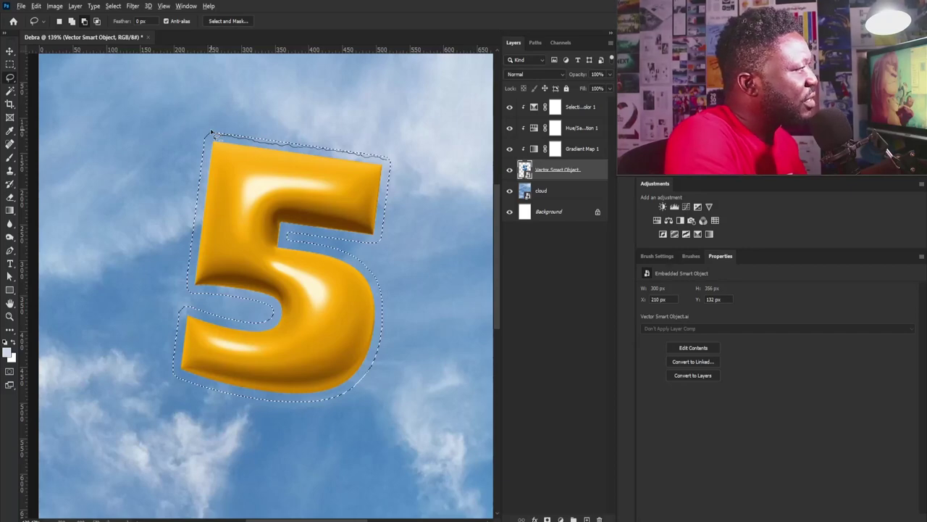
pyautogui.moveTo(212, 132); pyautogui.dragTo(208, 129)
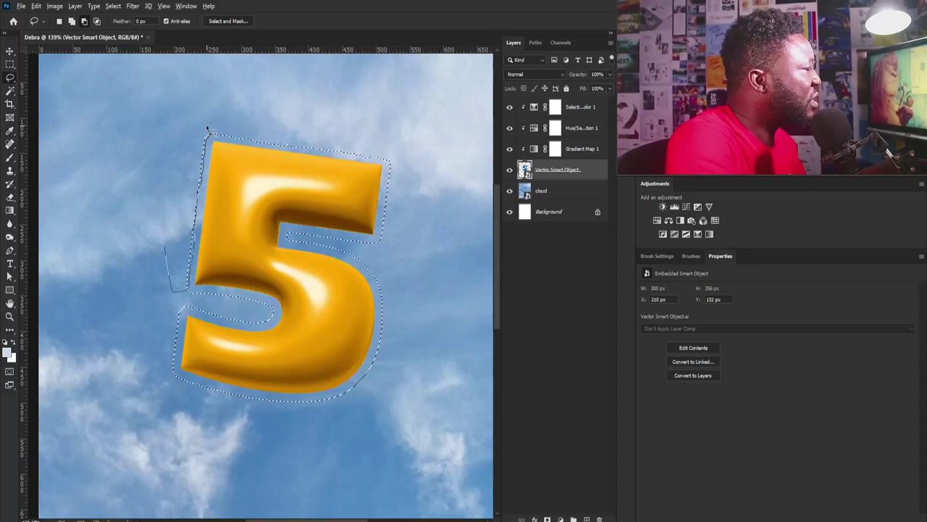
pyautogui.moveTo(208, 129); pyautogui.dragTo(217, 137)
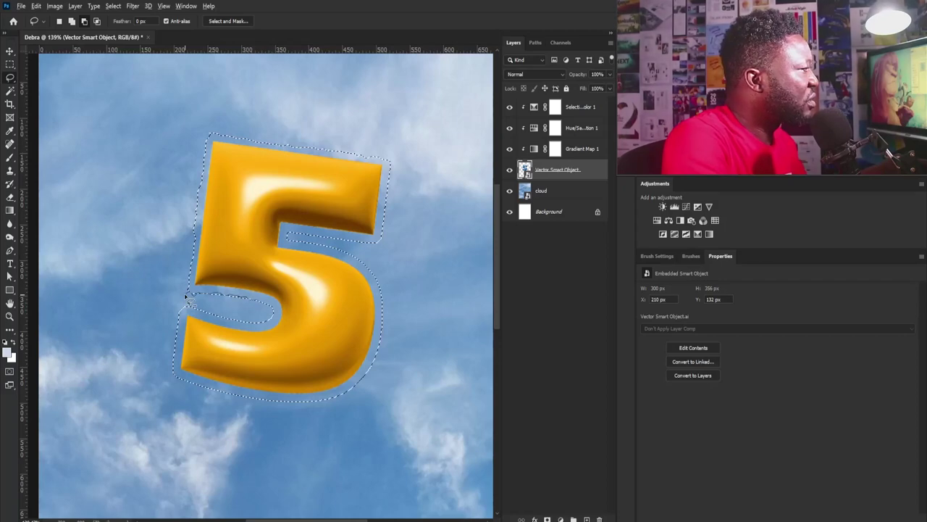
pyautogui.moveTo(185, 297); pyautogui.dragTo(179, 305)
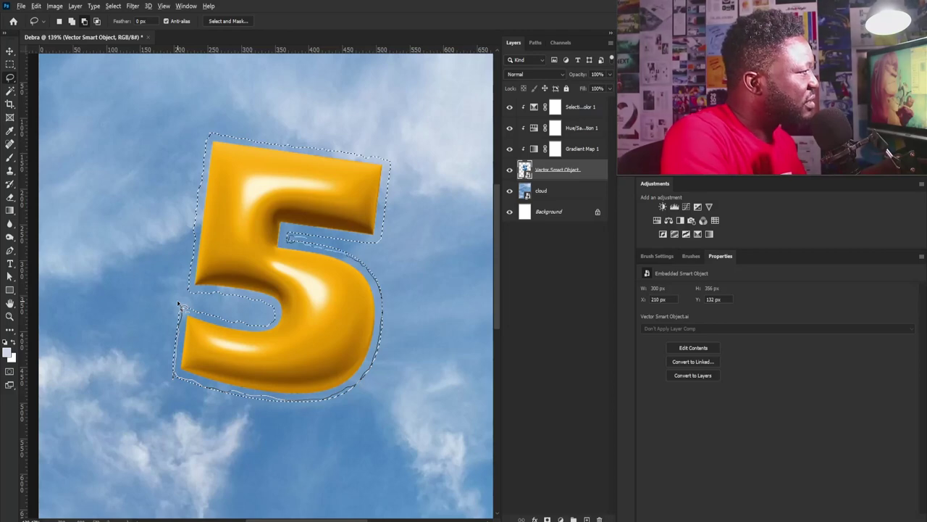
pyautogui.moveTo(180, 304); pyautogui.dragTo(176, 306)
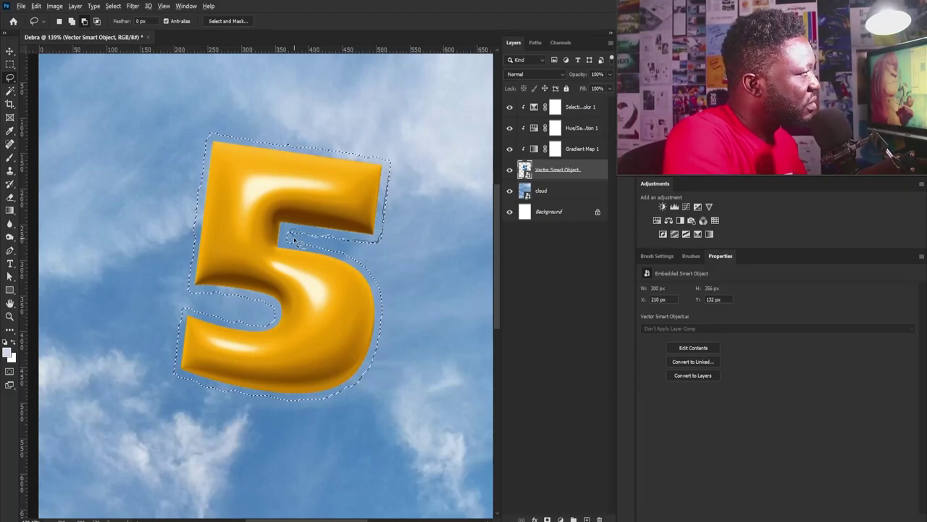
pyautogui.moveTo(293, 241); pyautogui.dragTo(293, 242)
pyautogui.click(555, 107)
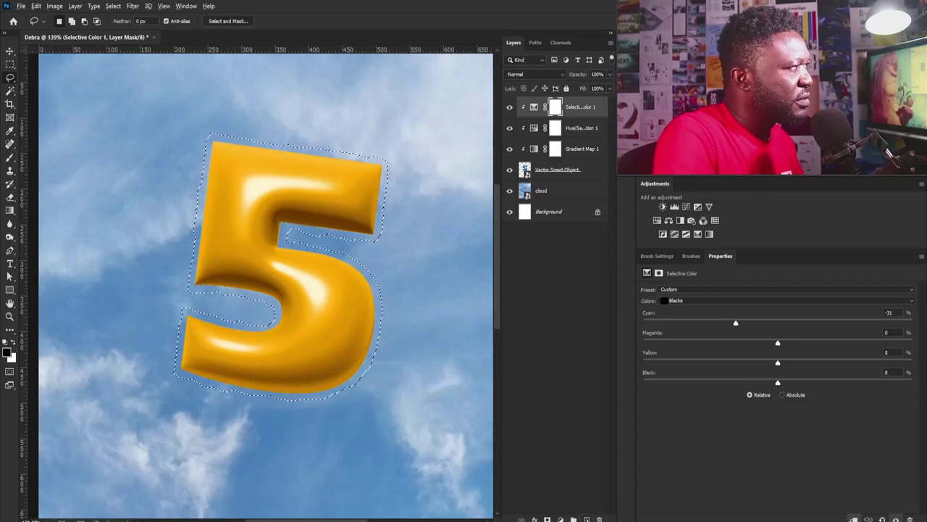
# Create a new layer named 'B_Edge' and place it below the 5, above the cloud.
pyautogui.hotkey('ctrl', 'shift', 'n')
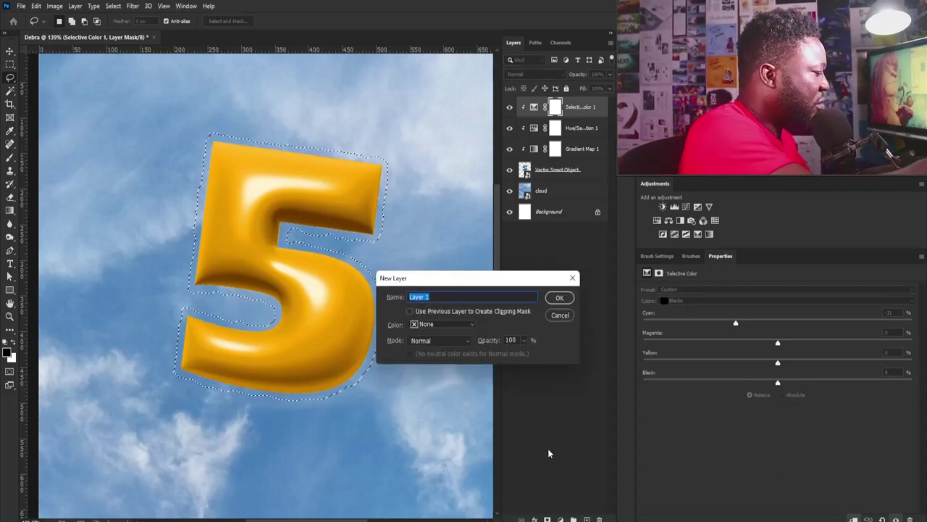
pyautogui.write('B')
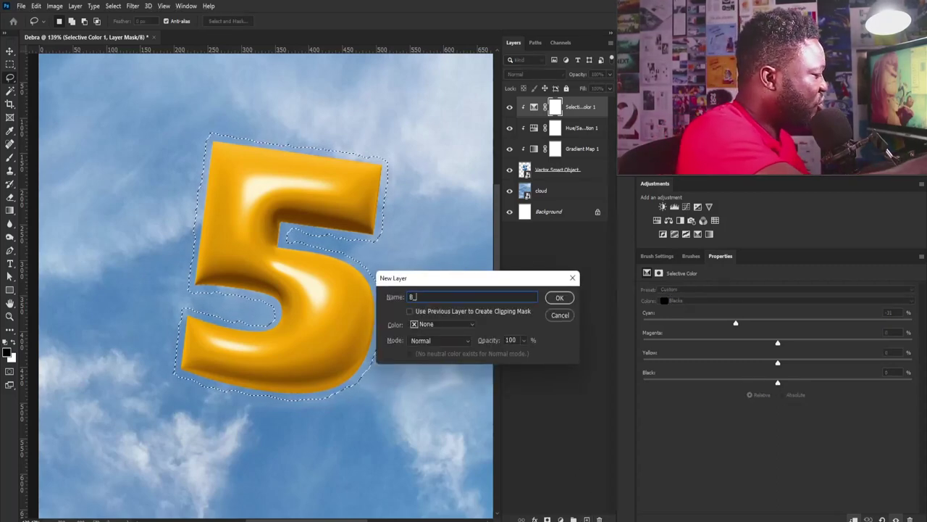
pyautogui.write('_Edge')
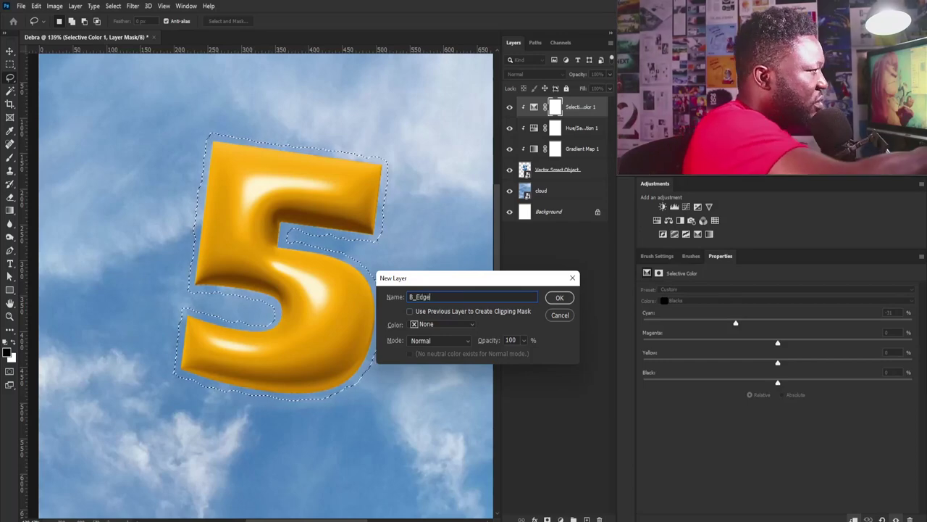
pyautogui.click(562, 299)
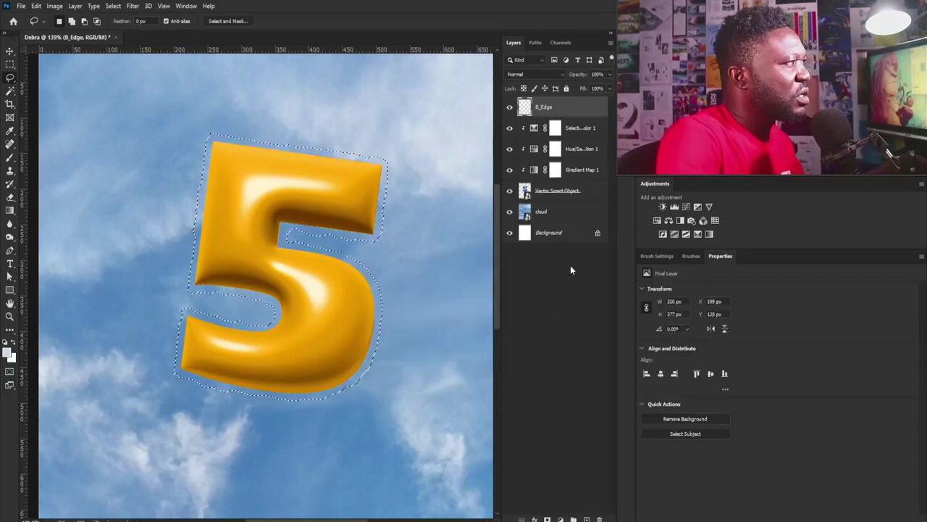
pyautogui.moveTo(573, 108); pyautogui.dragTo(569, 209)
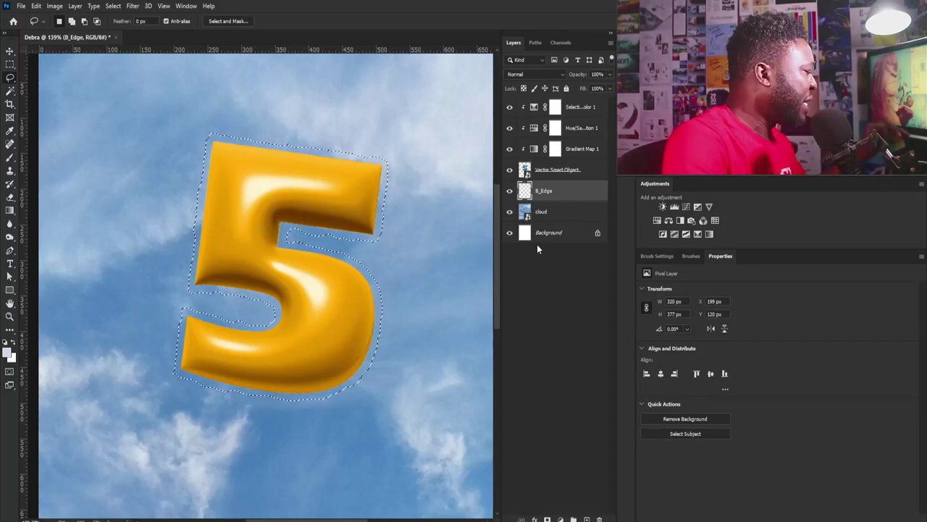
# Fill the selection on B_Edge with orange sampled from the 5, deselect, and fit the poster in view.
pyautogui.click(9, 353)
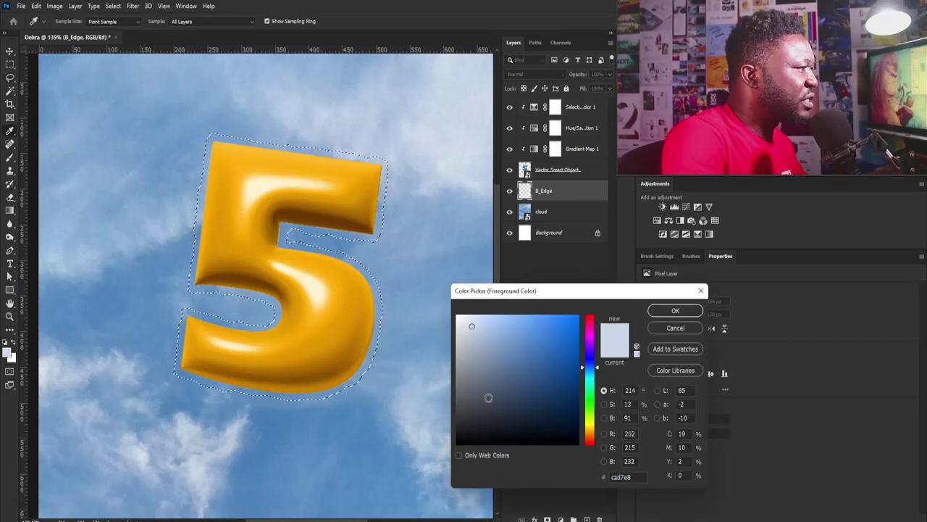
pyautogui.click(337, 292)
pyautogui.click(673, 310)
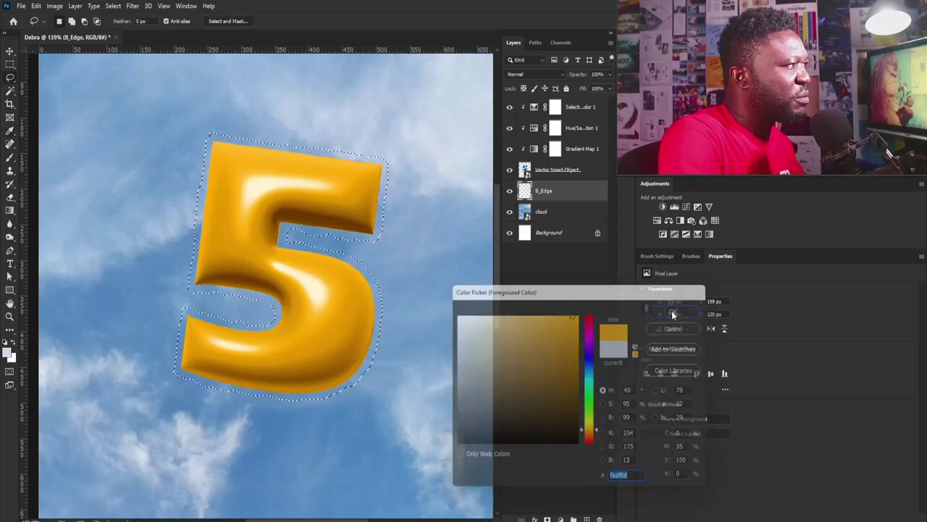
pyautogui.hotkey('alt', 'BackSpace')
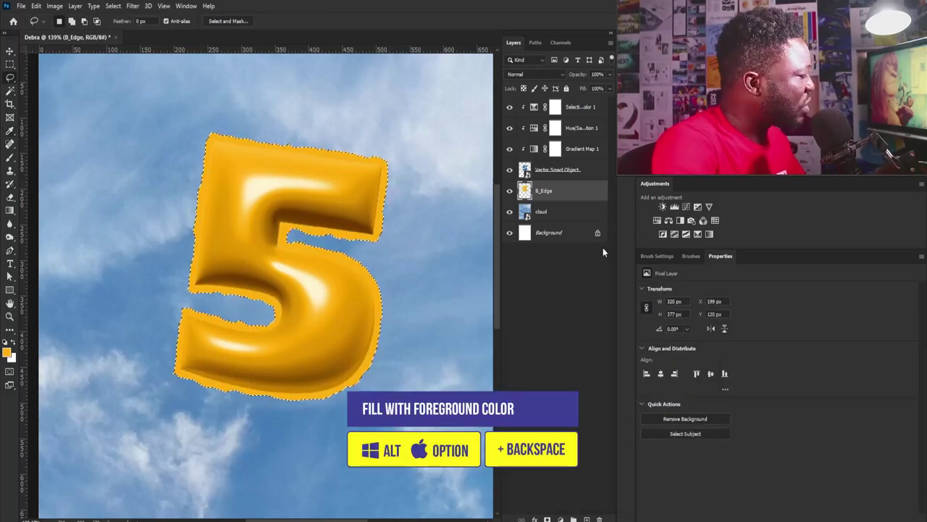
pyautogui.hotkey('ctrl', 'd')
pyautogui.hotkey('ctrl', '-')
pyautogui.hotkey('ctrl', '0')
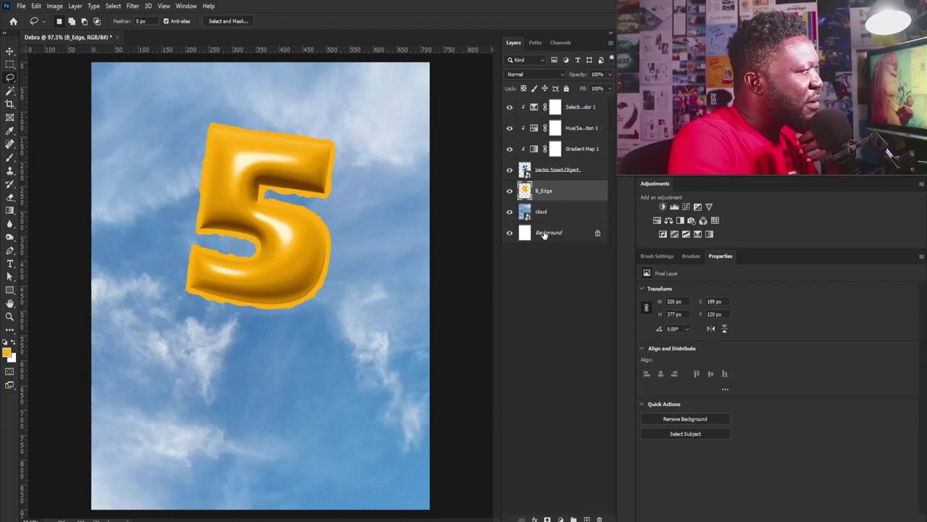
# Select the B_Edge layer in the Layers panel.
pyautogui.click(575, 106)
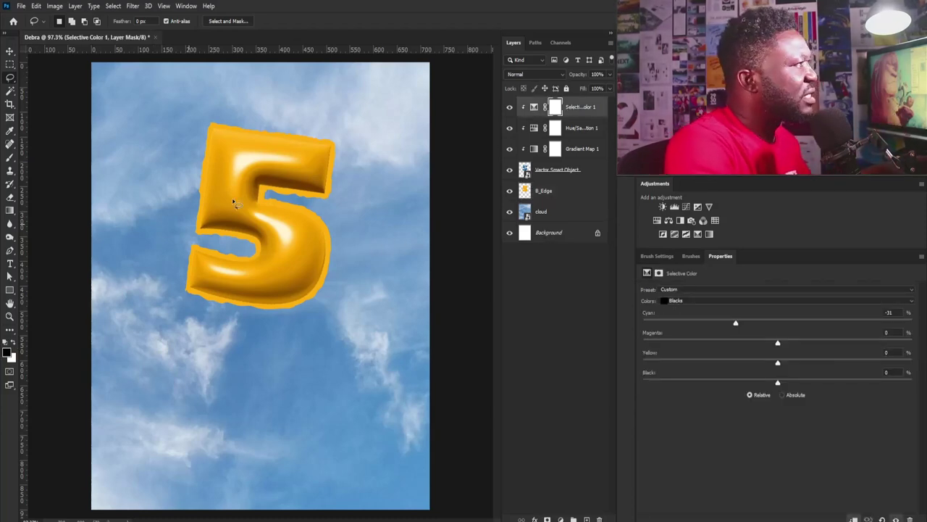
pyautogui.hotkey('ctrl', '2')
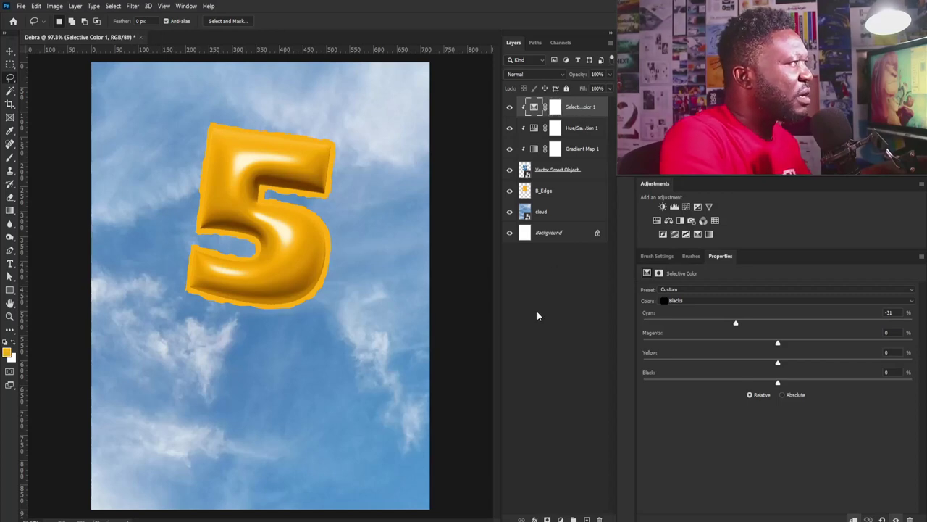
pyautogui.click(542, 192)
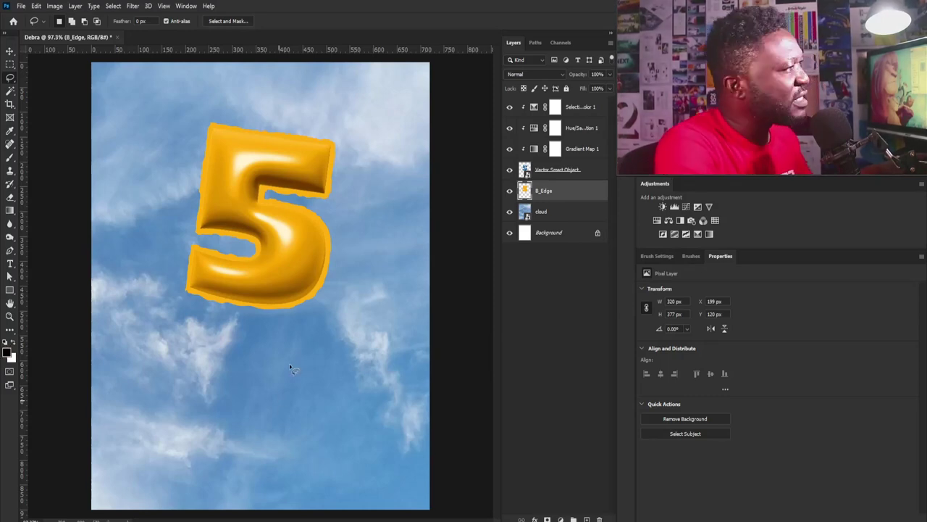
pyautogui.click(138, 6)
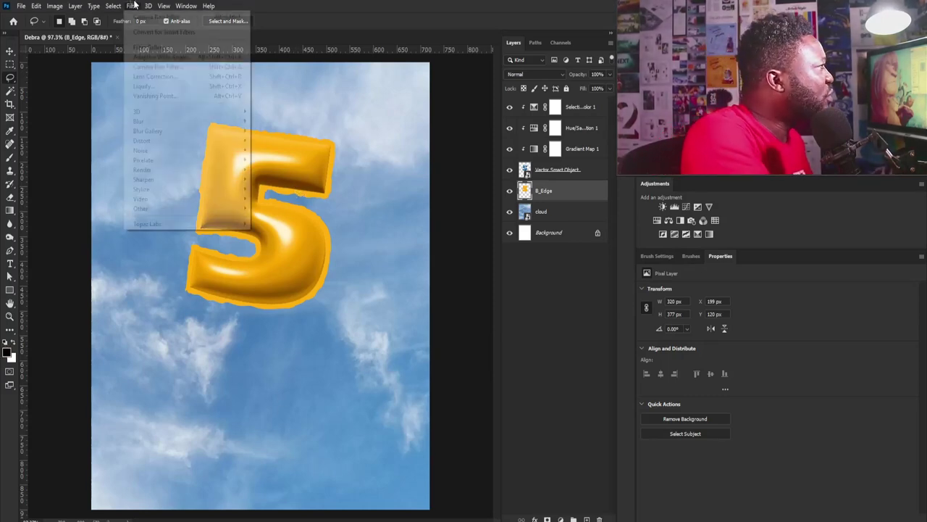
pyautogui.press('Escape')
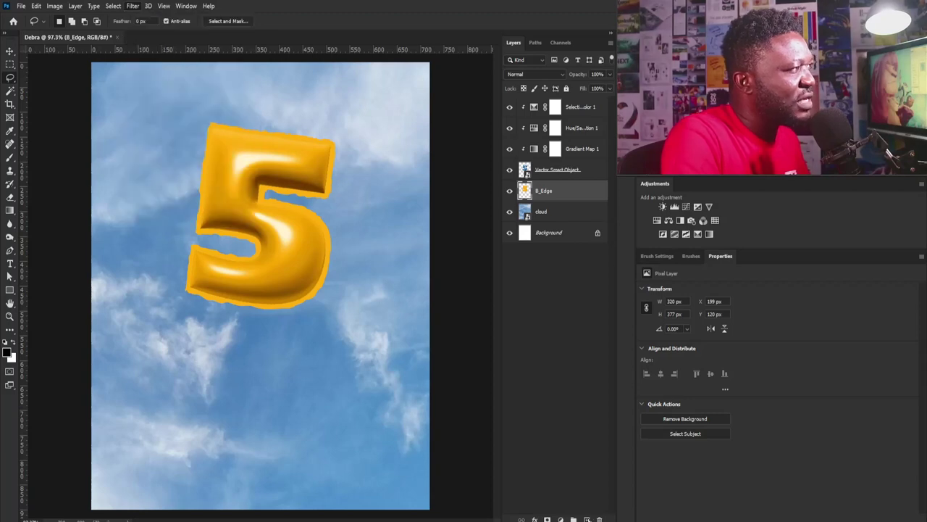
# Add a new empty layer above B_Edge named B_Edge_fx and bring up the Filter menu.
pyautogui.click(588, 516)
pyautogui.doubleClick(545, 191)
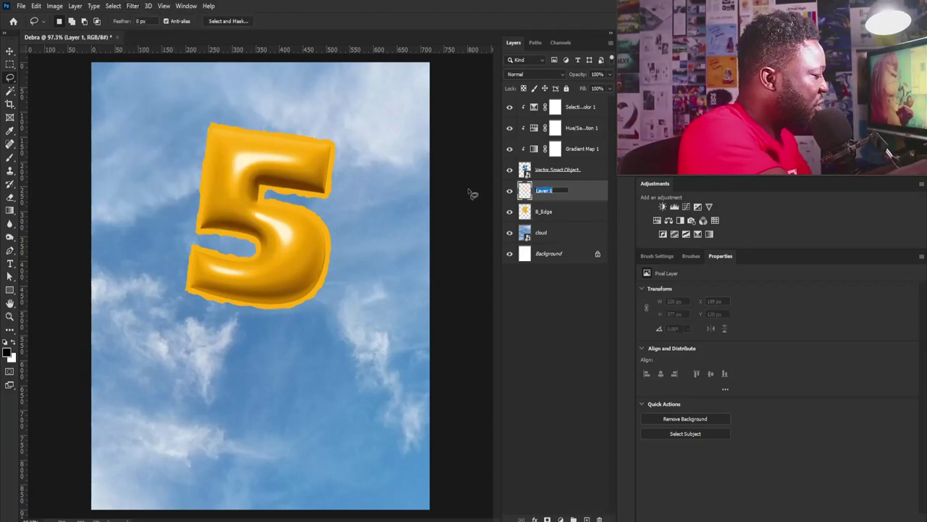
pyautogui.write('B_Edge 2')
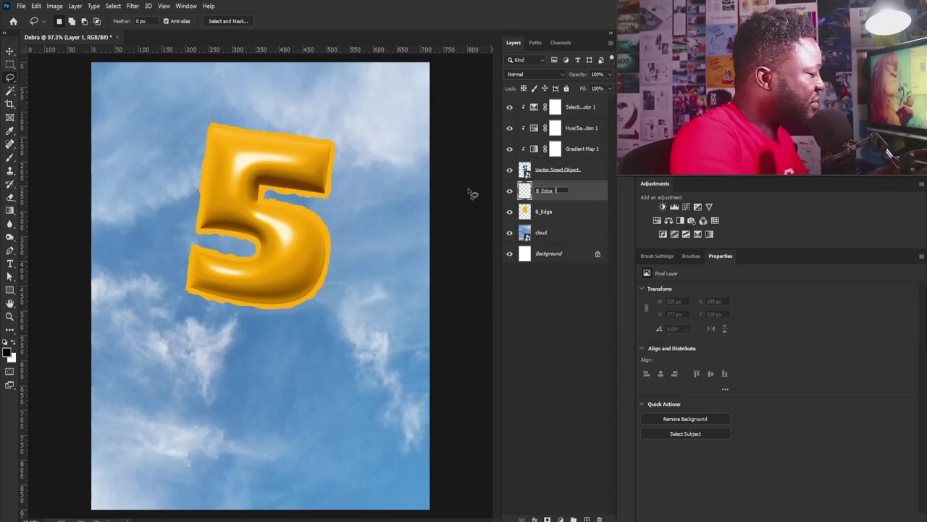
pyautogui.press('Return')
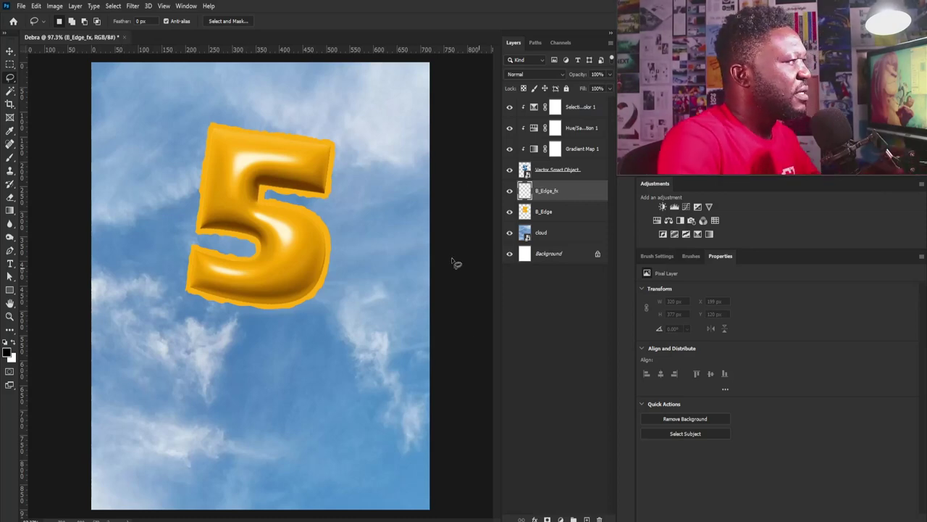
pyautogui.click(133, 6)
# Fill B_Edge_fx with Render Clouds, then apply Sketch > Chrome at Detail 4, Smoothness 7.
pyautogui.moveTo(192, 171)
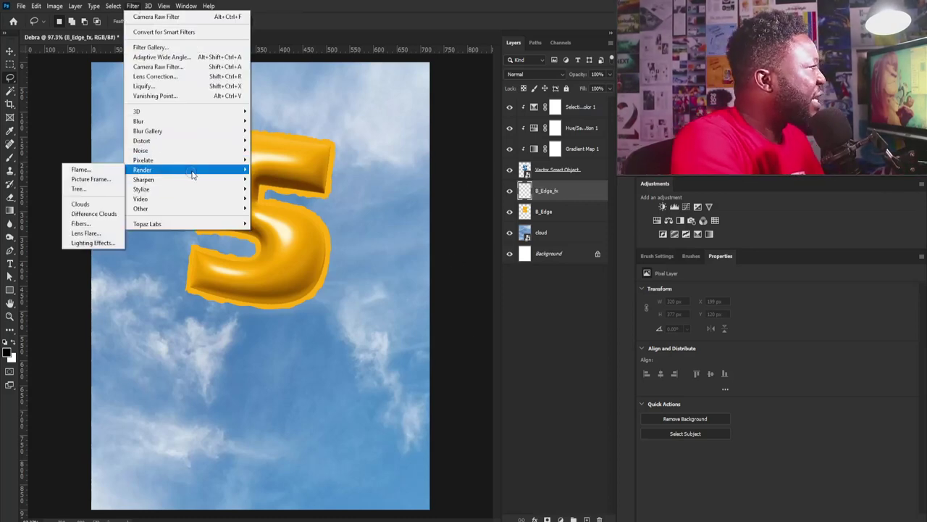
pyautogui.click(80, 203)
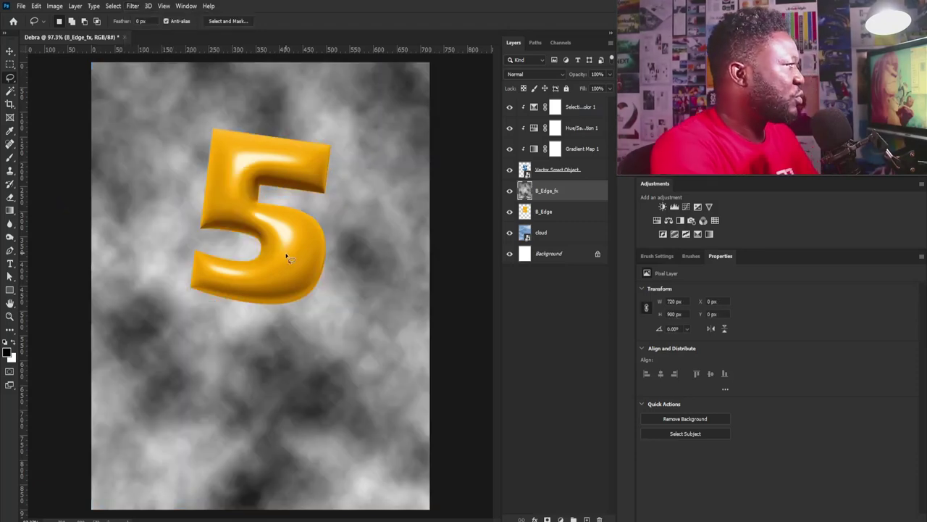
pyautogui.click(132, 6)
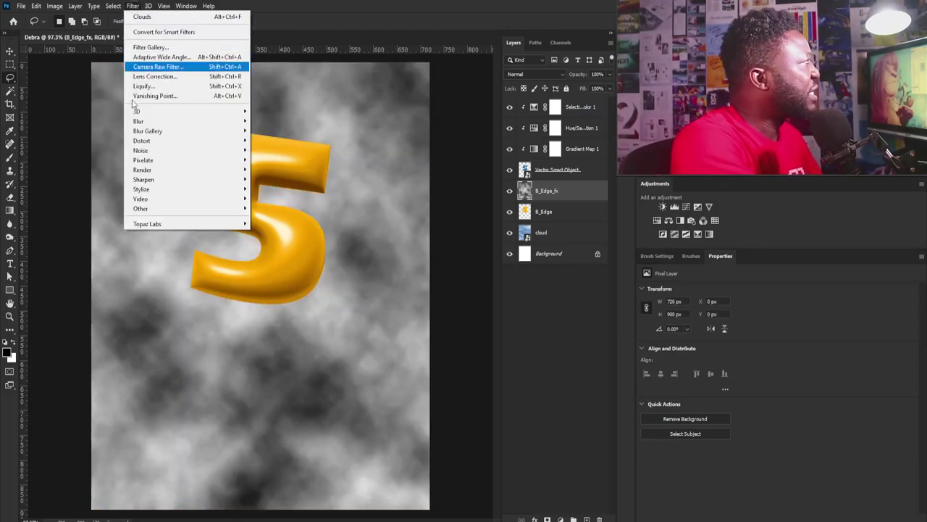
pyautogui.click(179, 47)
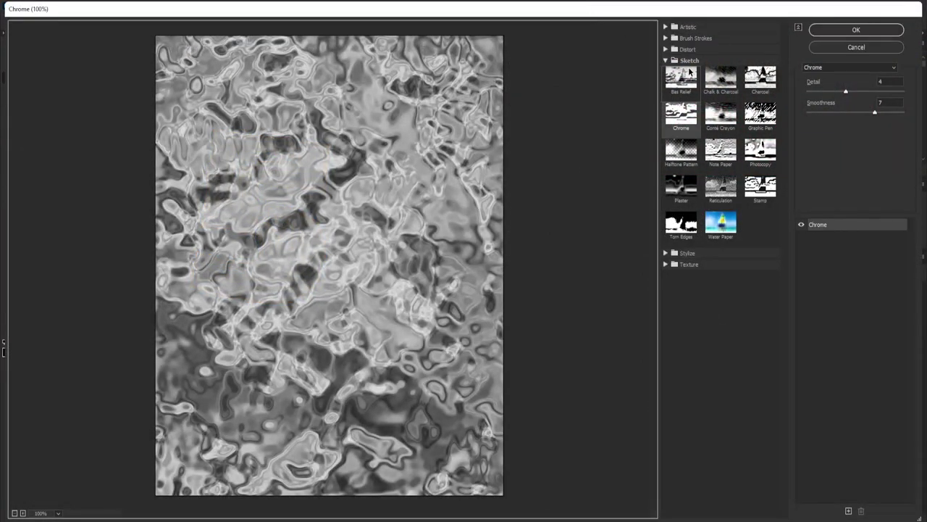
pyautogui.click(680, 125)
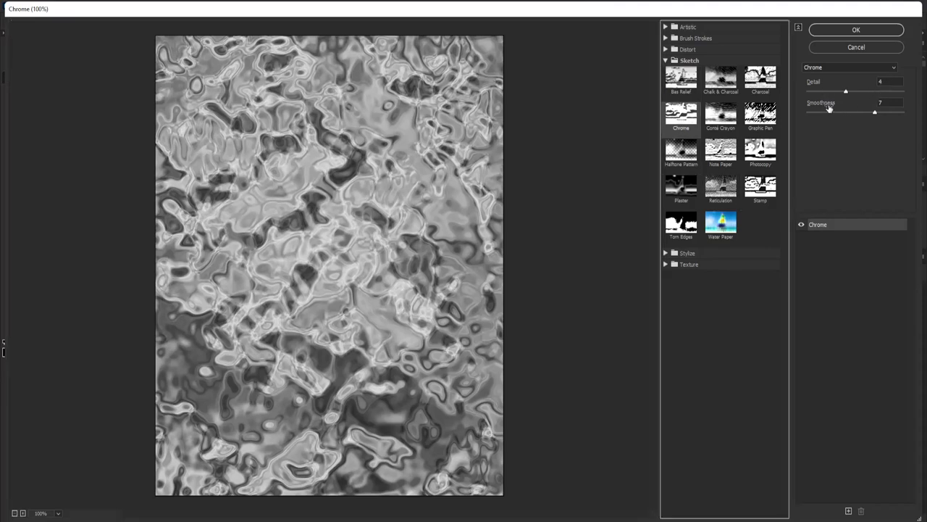
pyautogui.click(854, 32)
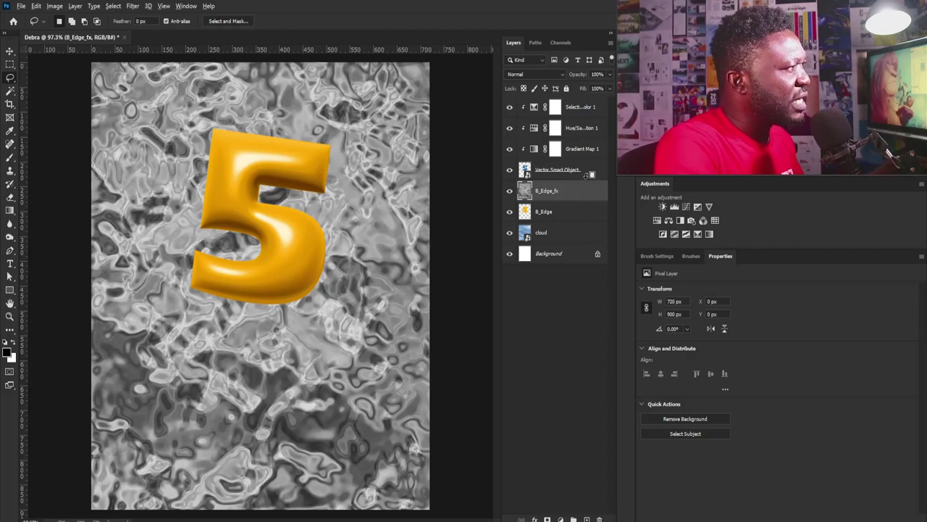
# Clip B_Edge_fx to the B_Edge layer below as a clipping mask.
pyautogui.moveTo(585, 207); pyautogui.dragTo(555, 195)
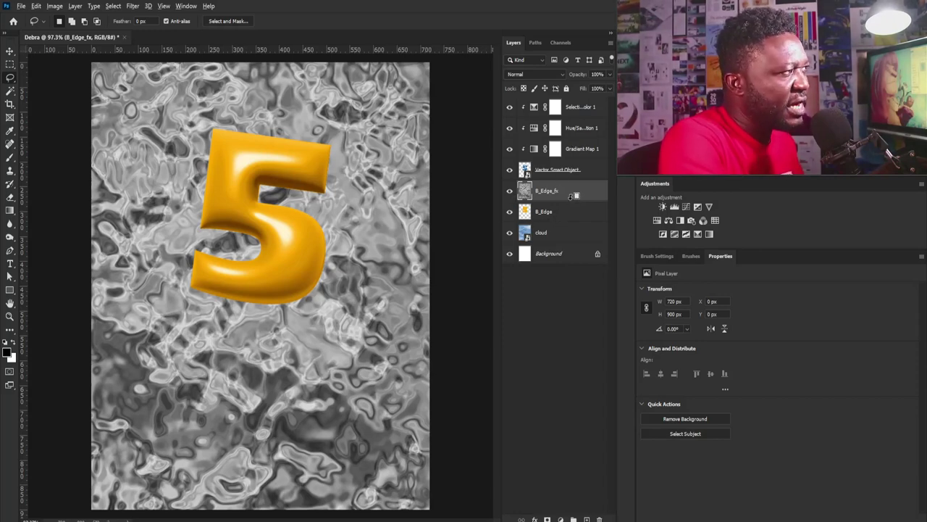
pyautogui.moveTo(567, 198); pyautogui.dragTo(566, 199)
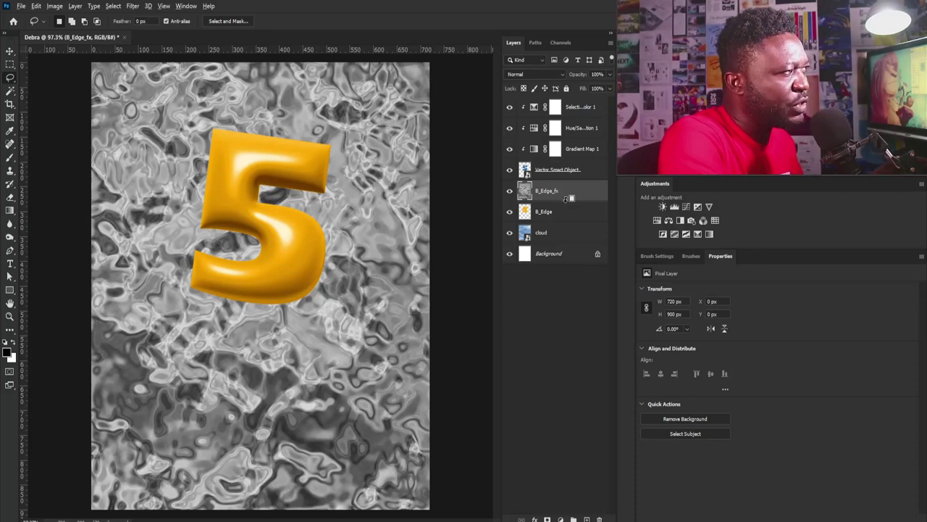
pyautogui.keyDown('alt'); pyautogui.click(565, 197); pyautogui.keyUp('alt')
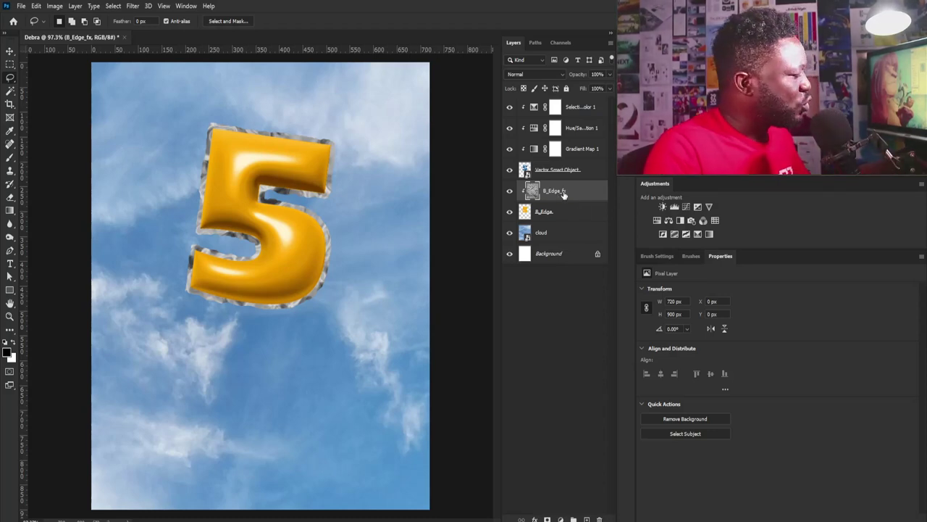
# Scale the chrome texture down to about 65% and nudge it upward over the 5.
pyautogui.hotkey('ctrl', 't')
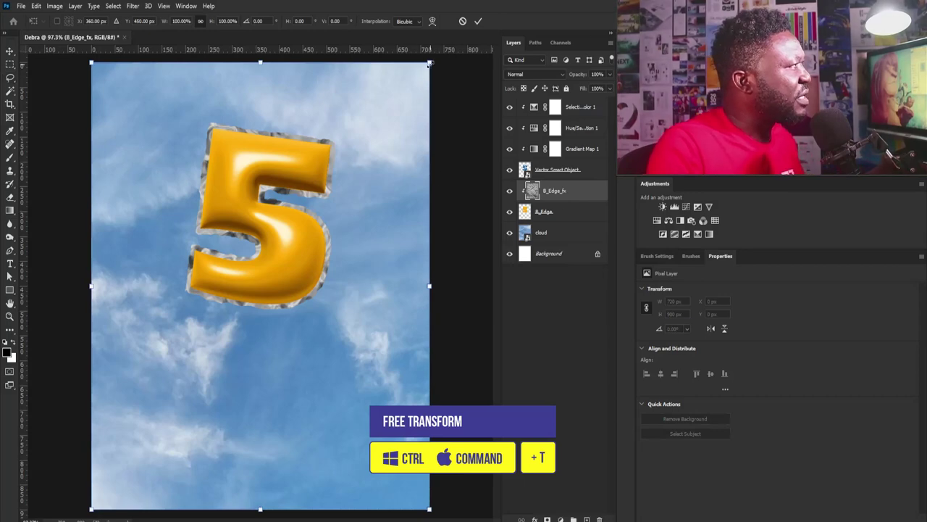
pyautogui.moveTo(429, 64); pyautogui.dragTo(357, 184)
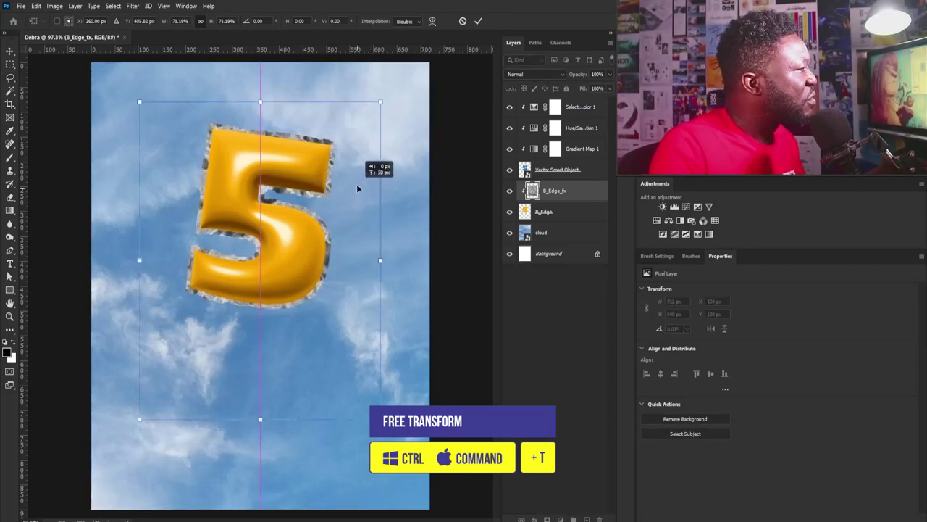
pyautogui.moveTo(380, 102); pyautogui.dragTo(370, 113)
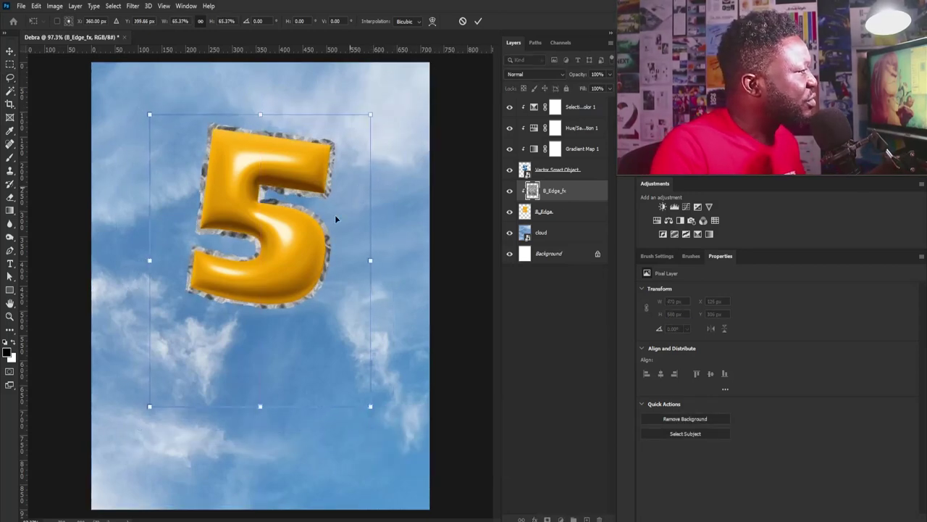
pyautogui.moveTo(336, 219); pyautogui.dragTo(330, 216)
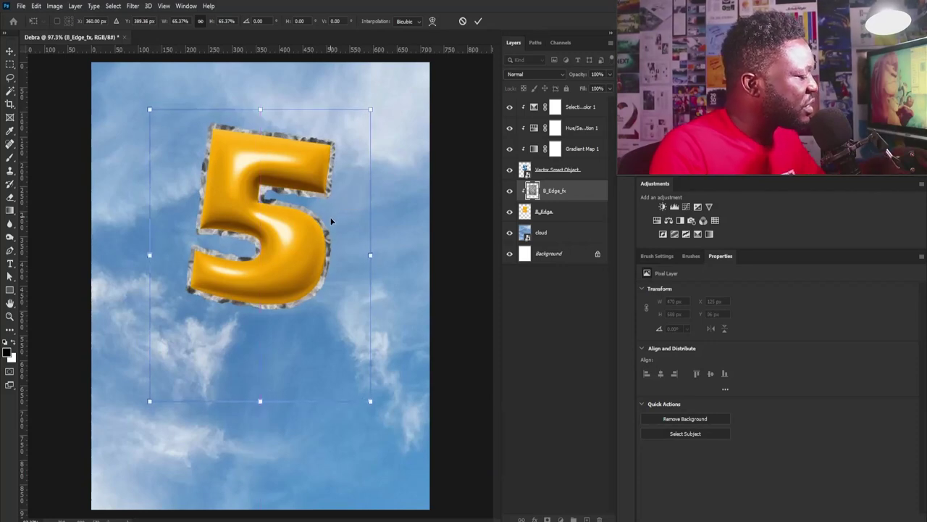
pyautogui.press('Return')
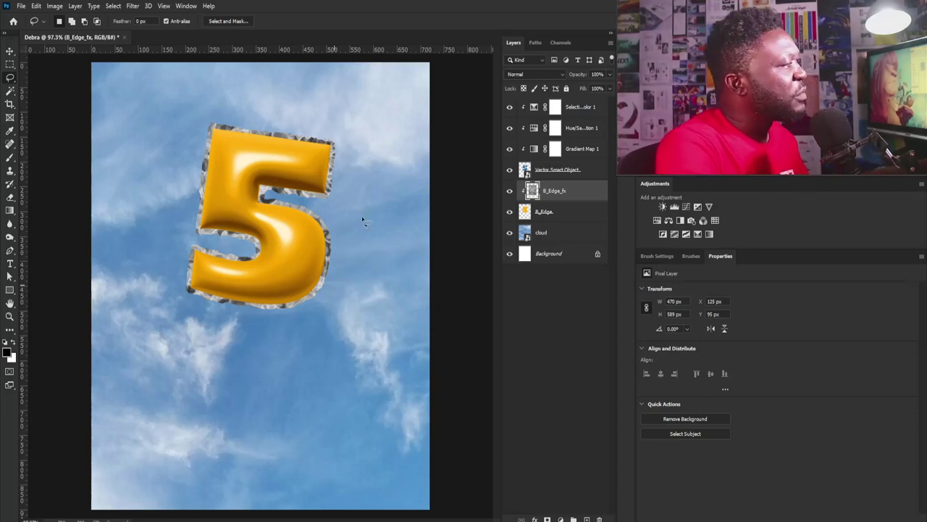
# Release the gradient map clipping and group the Vector Smart Object, B_Edge_fx and B_Edge as '5'.
pyautogui.click(559, 174)
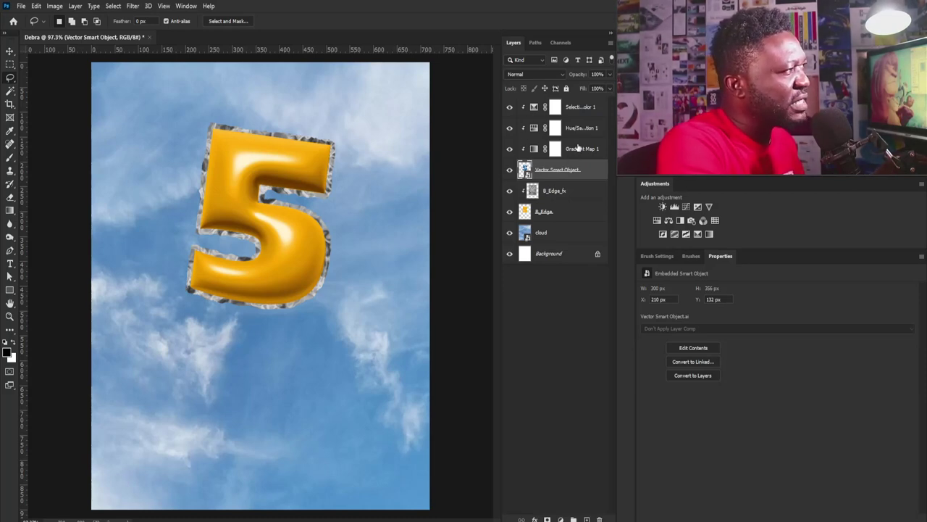
pyautogui.moveTo(578, 157); pyautogui.dragTo(576, 152)
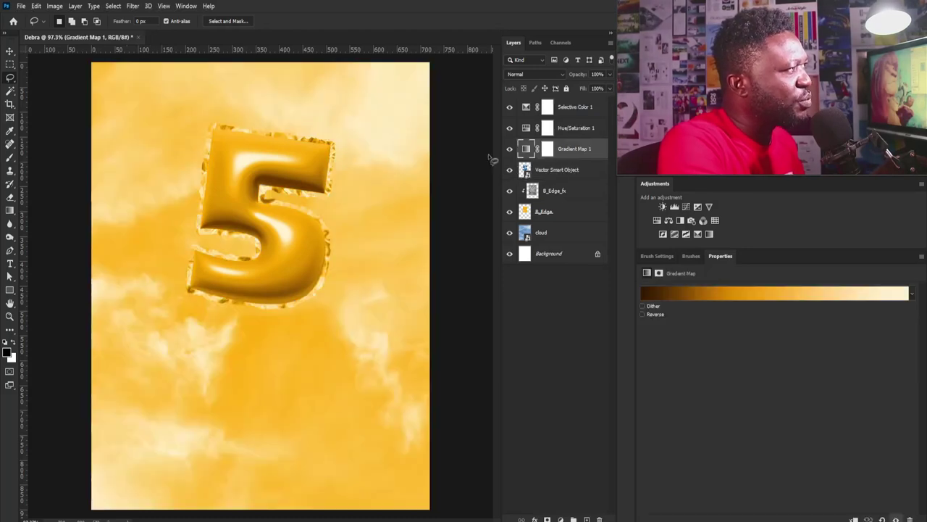
pyautogui.click(549, 170)
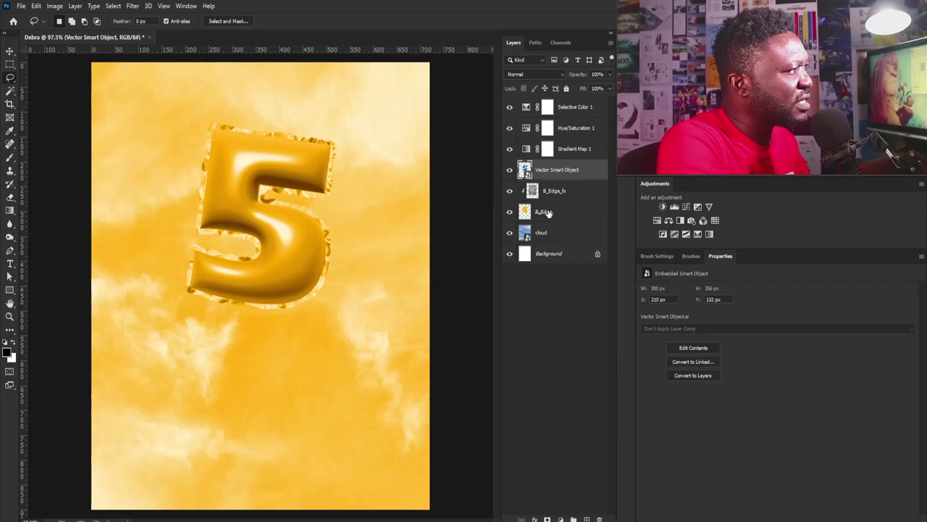
pyautogui.keyDown('shift'); pyautogui.click(546, 214); pyautogui.keyUp('shift')
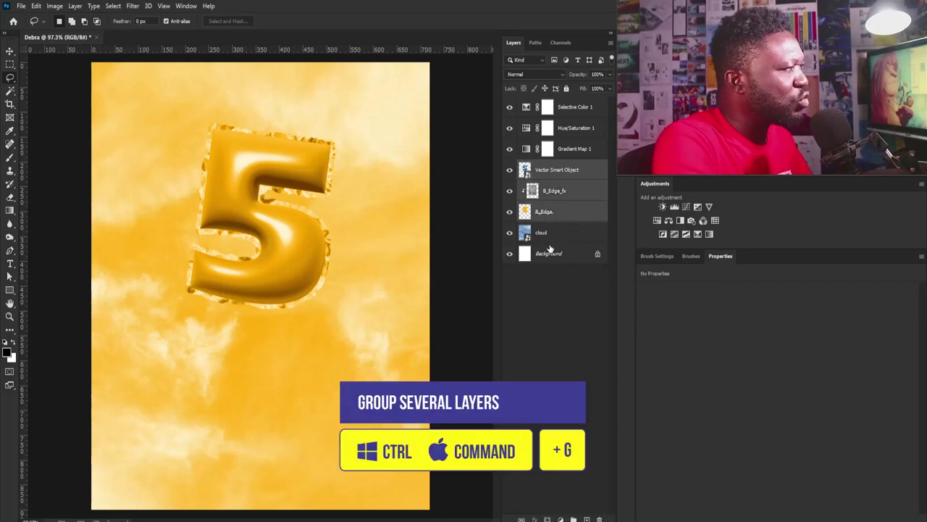
pyautogui.hotkey('ctrl', 'g')
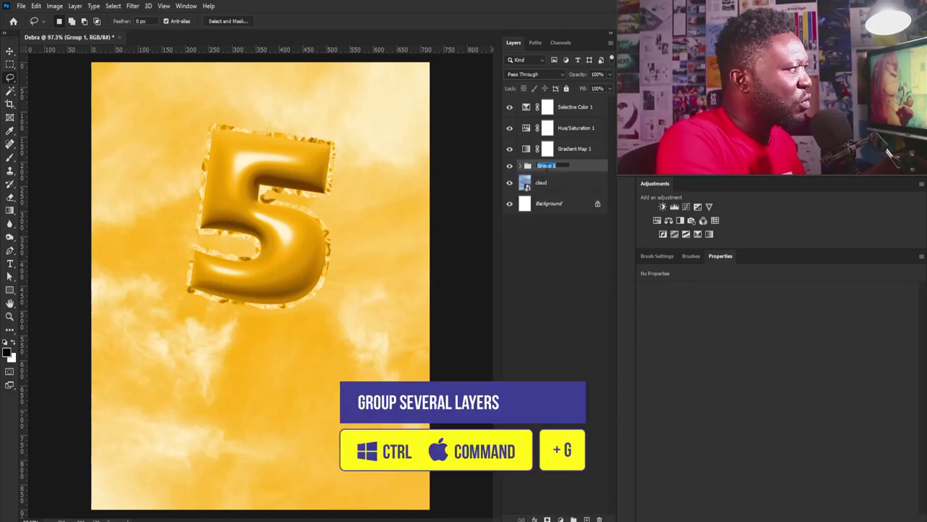
pyautogui.write('5')
# Clip Gradient Map 1, Hue/Saturation 1 and Selective Color 1 to the 5 group, then edit the gradient.
pyautogui.click(573, 153)
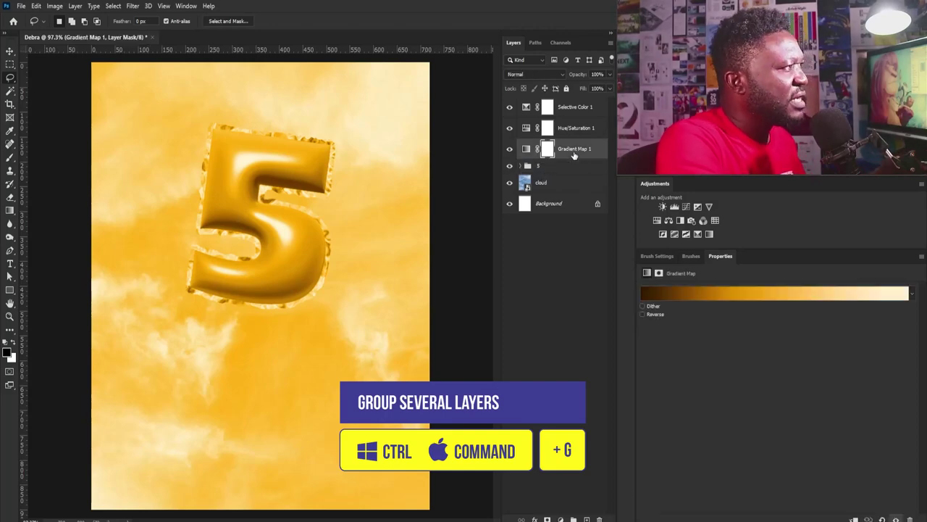
pyautogui.keyDown('alt'); pyautogui.click(573, 157); pyautogui.keyUp('alt')
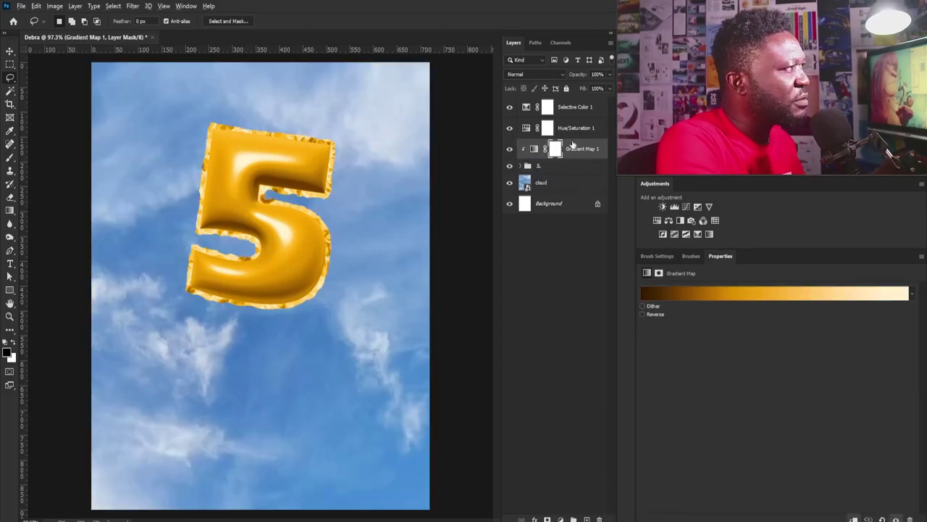
pyautogui.keyDown('alt'); pyautogui.click(573, 137); pyautogui.keyUp('alt')
pyautogui.keyDown('alt'); pyautogui.click(577, 117); pyautogui.keyUp('alt')
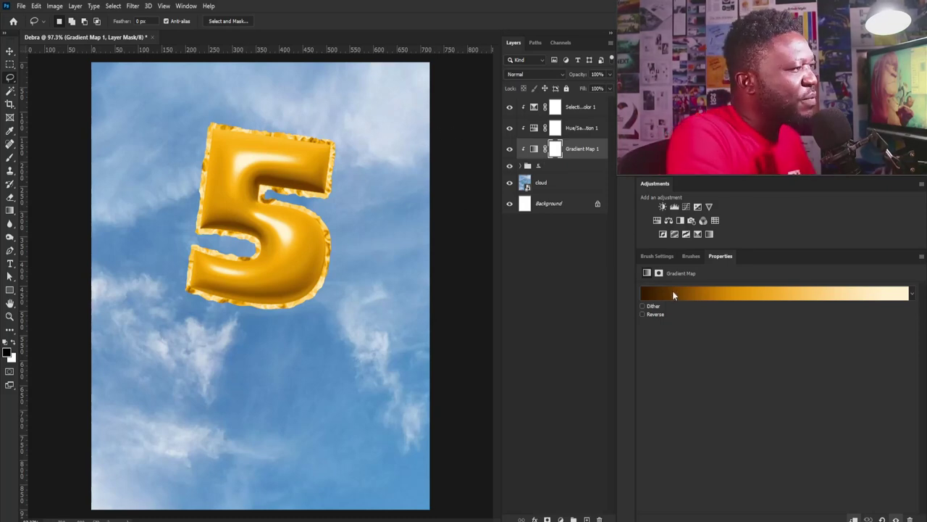
pyautogui.click(537, 149)
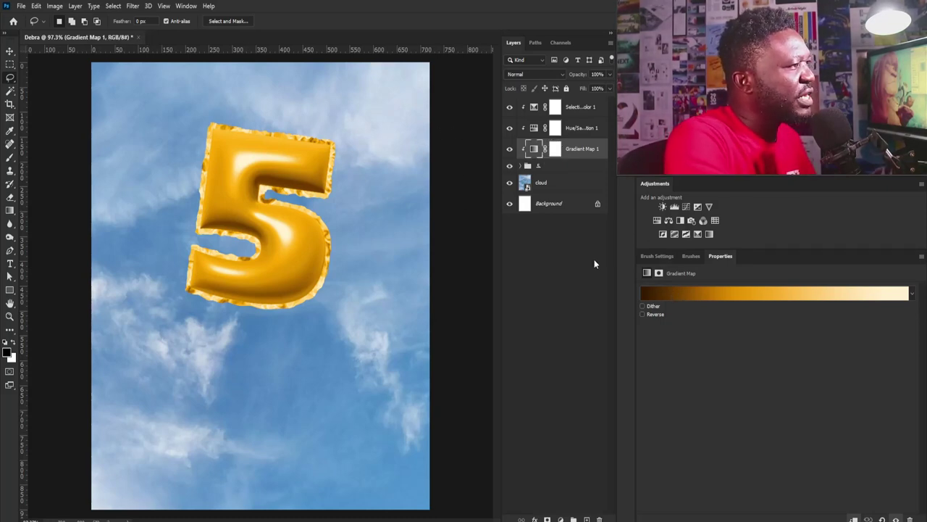
pyautogui.click(706, 297)
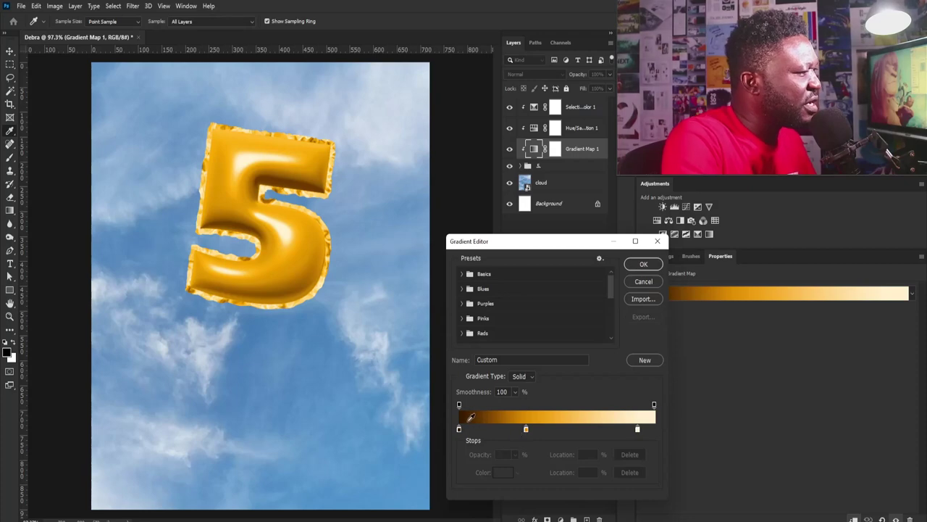
# Move the orange stop to 40%, pull the cream stop inward, and set the midpoint to 75%.
pyautogui.moveTo(526, 428); pyautogui.dragTo(537, 427)
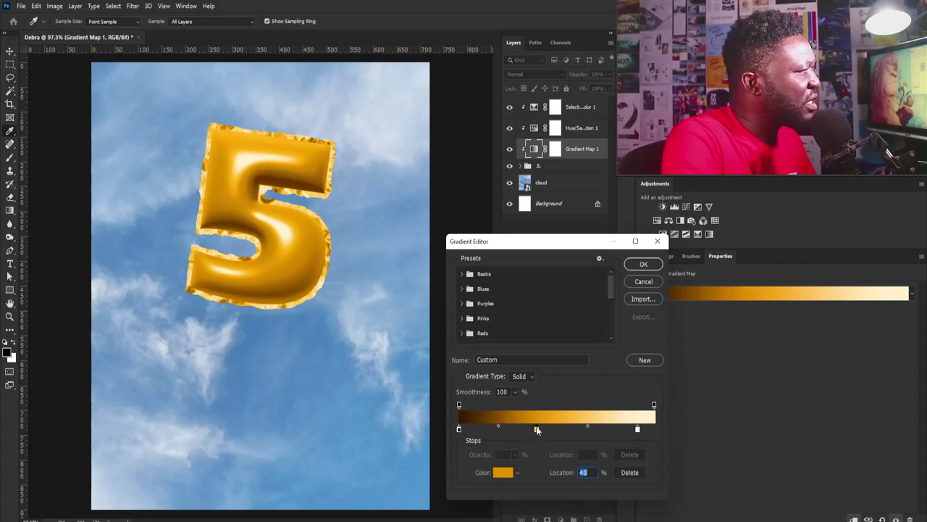
pyautogui.moveTo(638, 430)
pyautogui.mouseDown()
pyautogui.moveTo(601, 430)
pyautogui.moveTo(656, 430)
pyautogui.mouseUp()
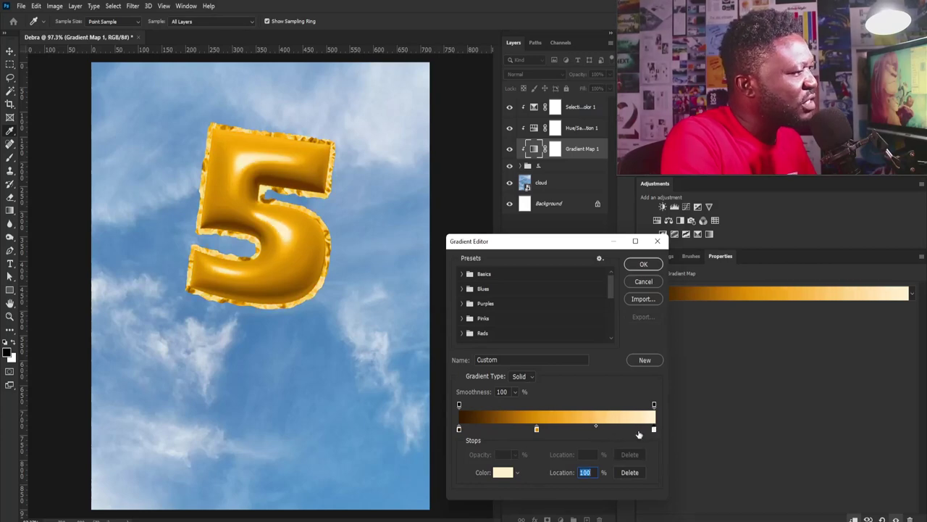
pyautogui.moveTo(597, 428); pyautogui.dragTo(627, 431)
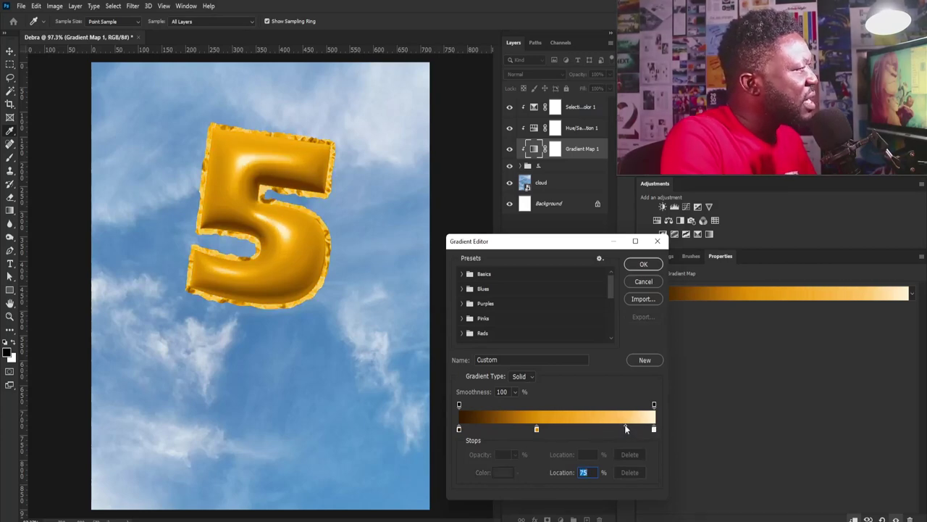
pyautogui.click(645, 265)
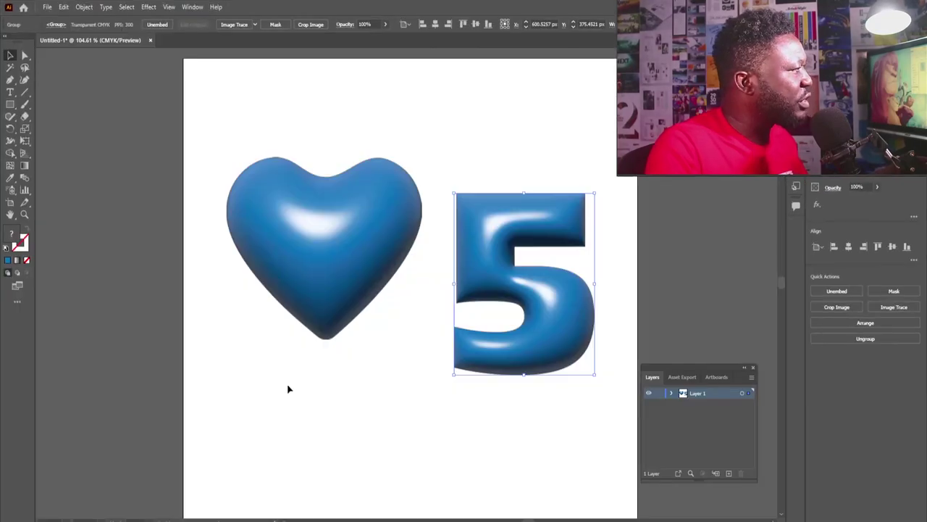
# Copy the blue 3D heart in Illustrator and switch back to the Photoshop poster.
pyautogui.click(310, 294)
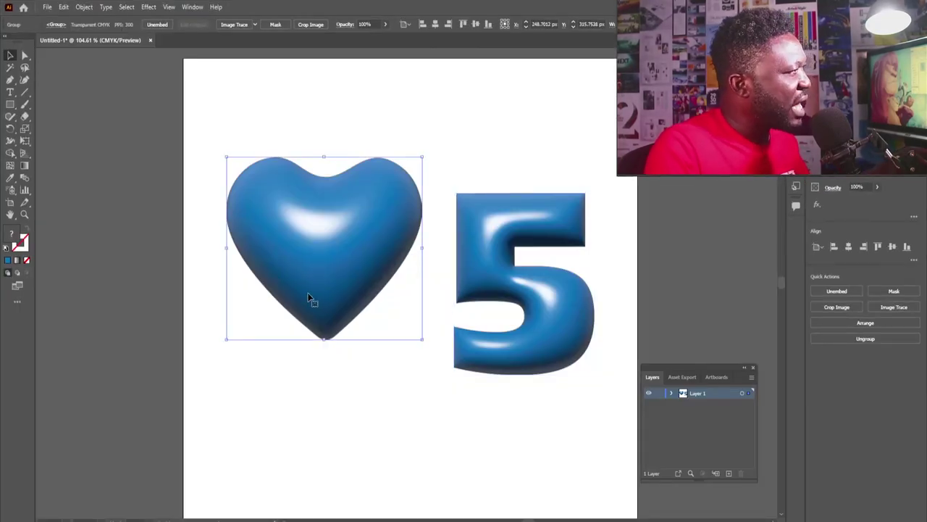
pyautogui.hotkey('ctrl', 'c')
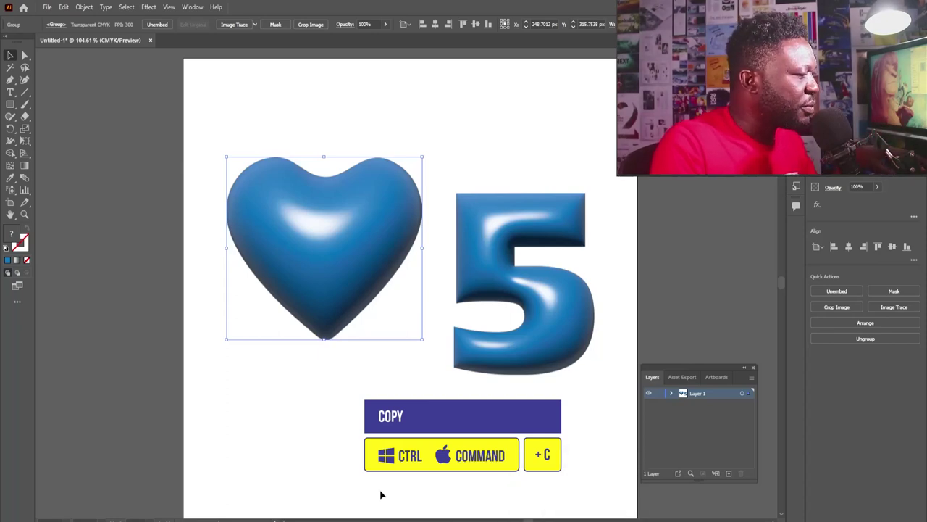
pyautogui.hotkey('alt', 'Tab')
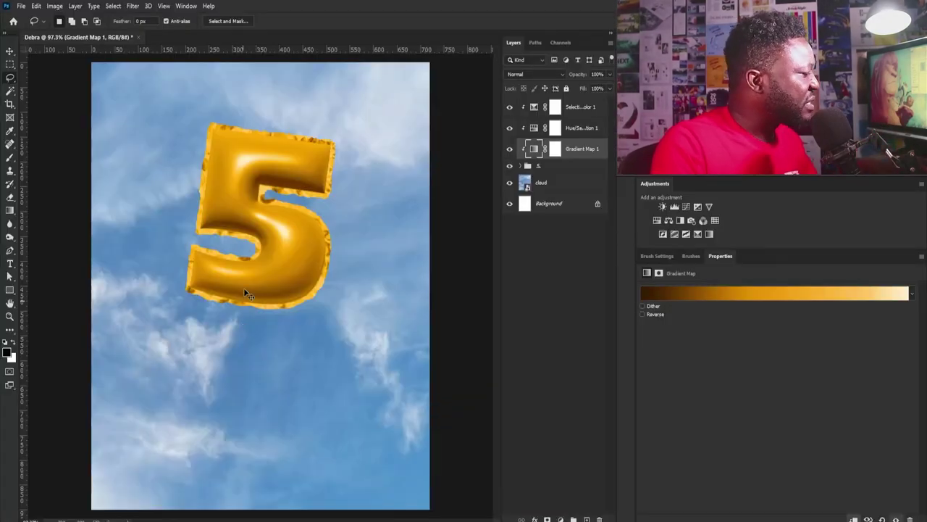
# Paste the heart as a Smart Object and move its layer above Hue/Saturation 1.
pyautogui.hotkey('ctrl', 'v')
pyautogui.click(478, 183)
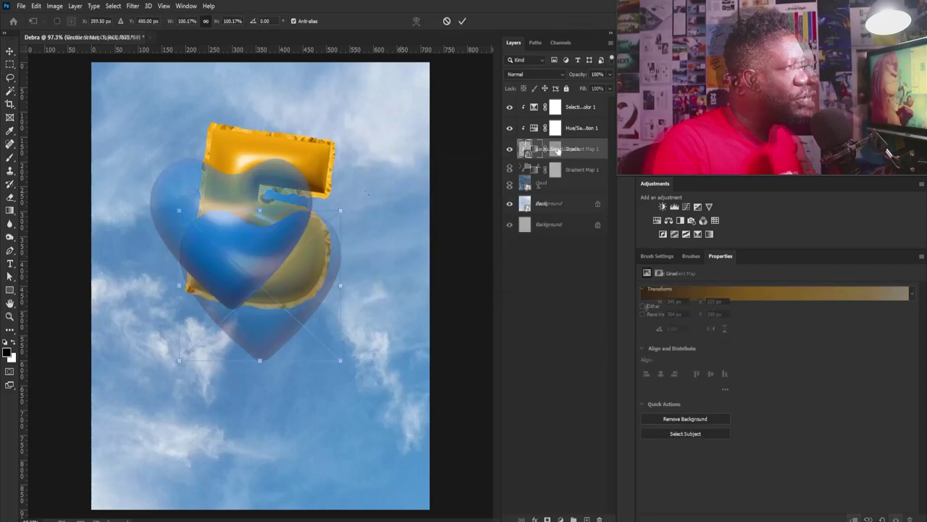
pyautogui.press('Return')
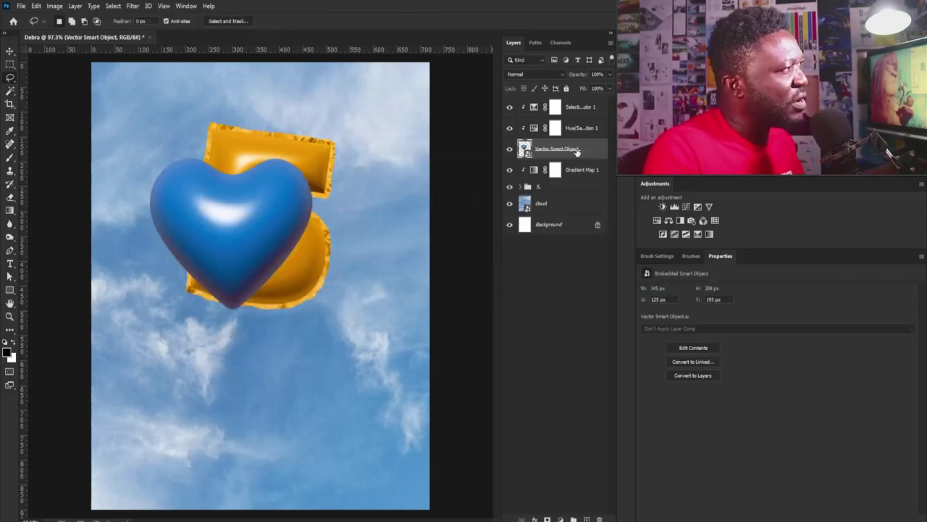
pyautogui.moveTo(578, 150); pyautogui.dragTo(573, 107)
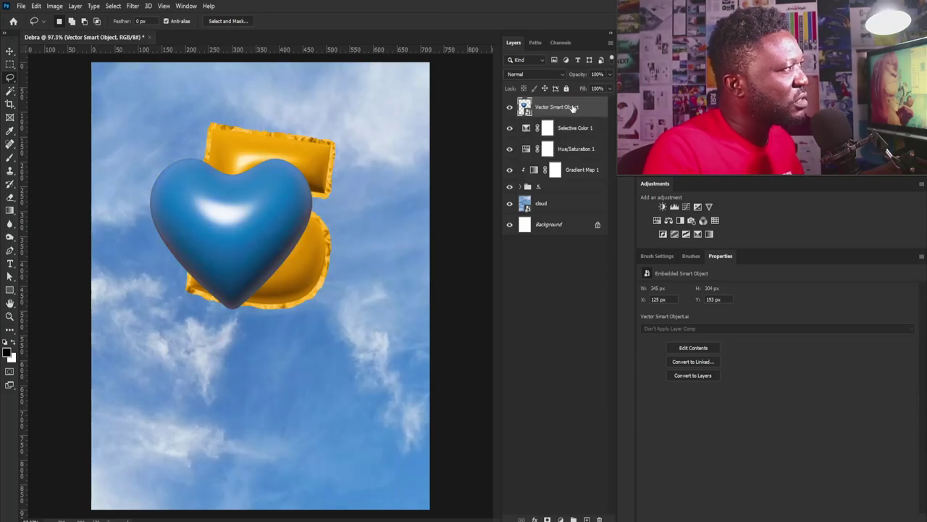
# Clip the Selective Color and Hue/Saturation adjustments to the layers below them.
pyautogui.click(569, 151)
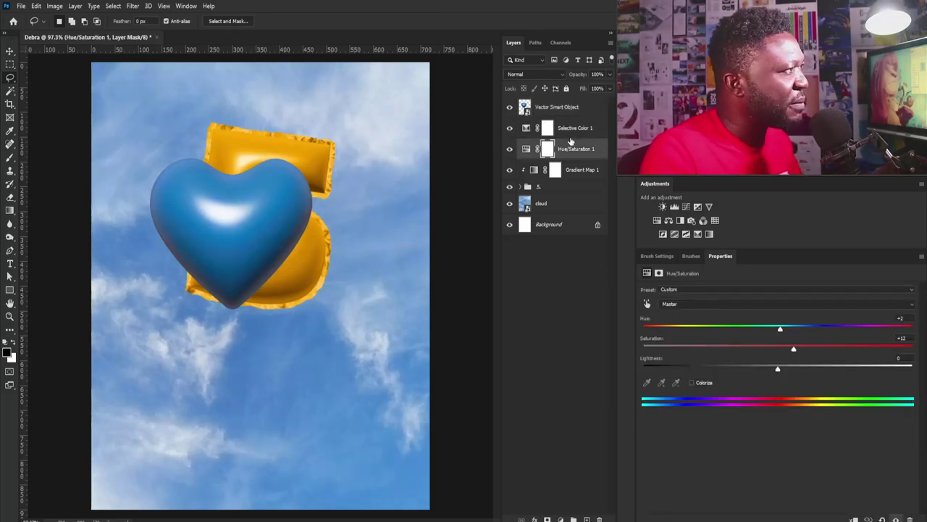
pyautogui.keyDown('alt'); pyautogui.click(570, 137); pyautogui.keyUp('alt')
pyautogui.keyDown('alt'); pyautogui.click(569, 156); pyautogui.keyUp('alt')
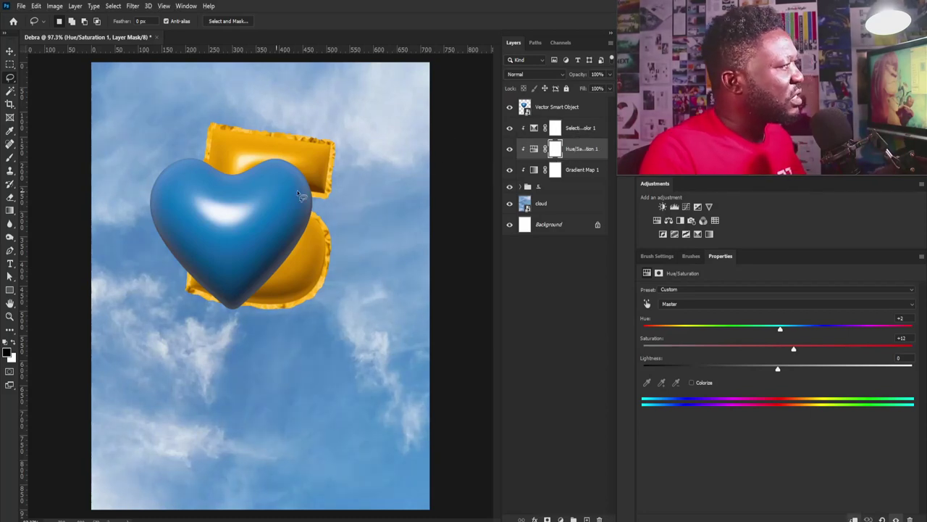
# Hide the gold 5 group and move the blue heart right and down on the sky.
pyautogui.click(528, 109)
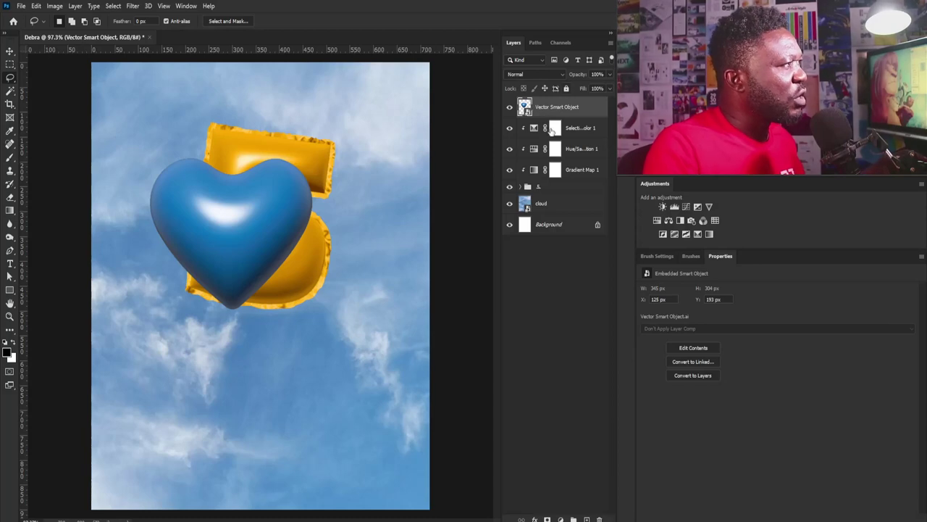
pyautogui.click(509, 186)
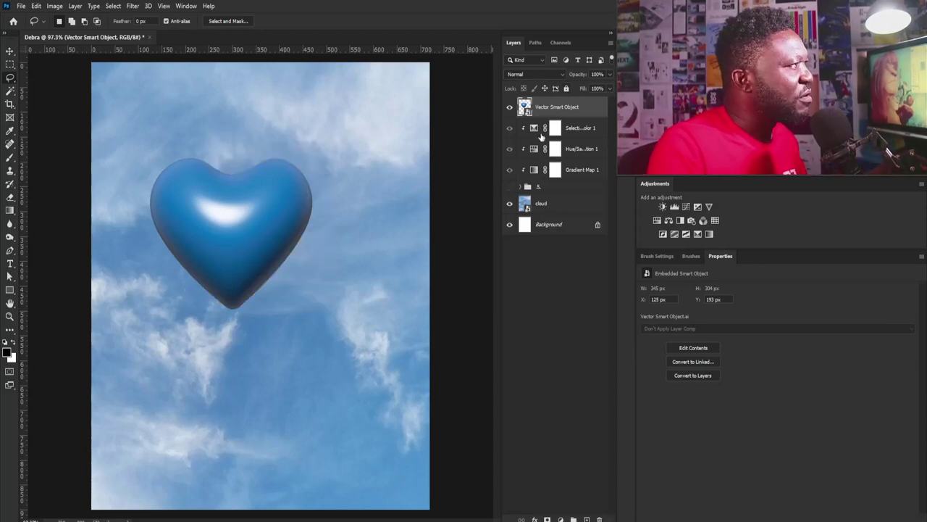
pyautogui.press('v')
pyautogui.moveTo(253, 183); pyautogui.dragTo(293, 221)
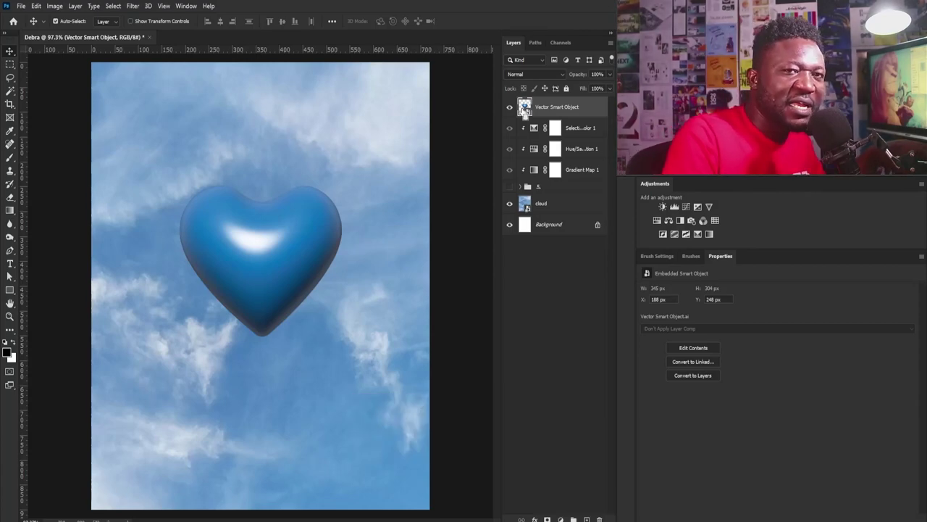
# Load the heart's outline as a selection and expand it by 12 px.
pyautogui.keyDown('ctrl'); pyautogui.click(525, 108); pyautogui.keyUp('ctrl')
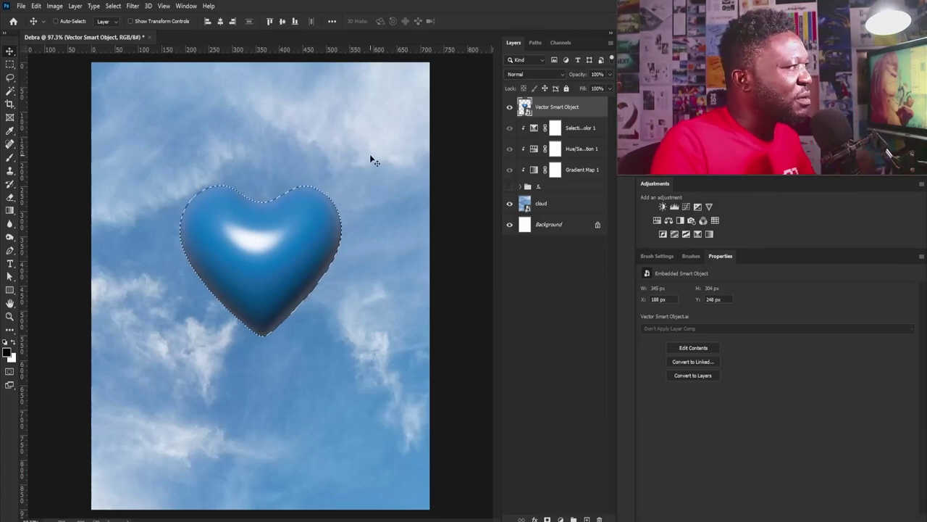
pyautogui.click(115, 8)
pyautogui.moveTo(181, 150)
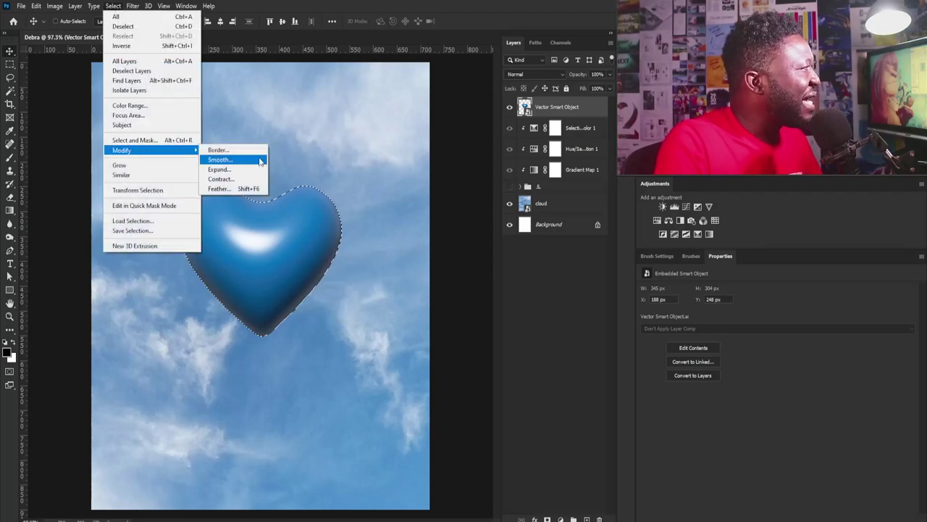
pyautogui.click(230, 170)
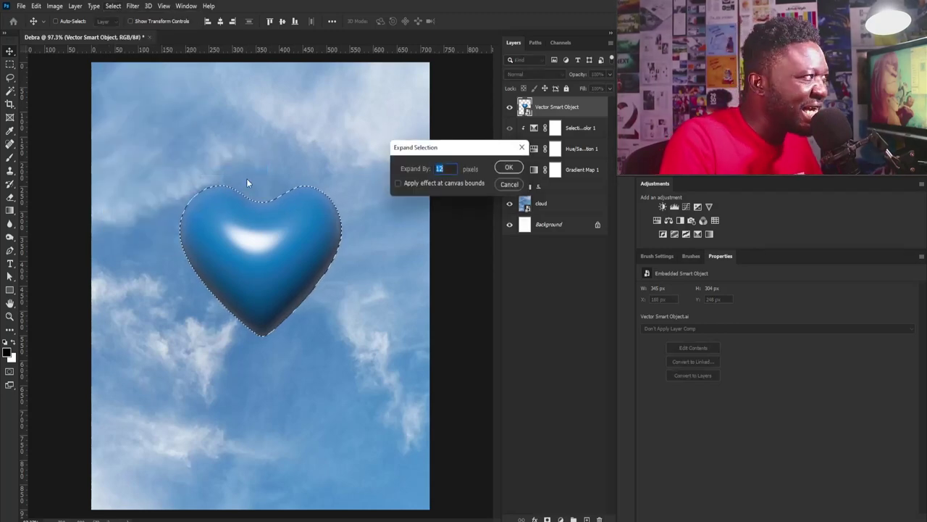
pyautogui.click(505, 168)
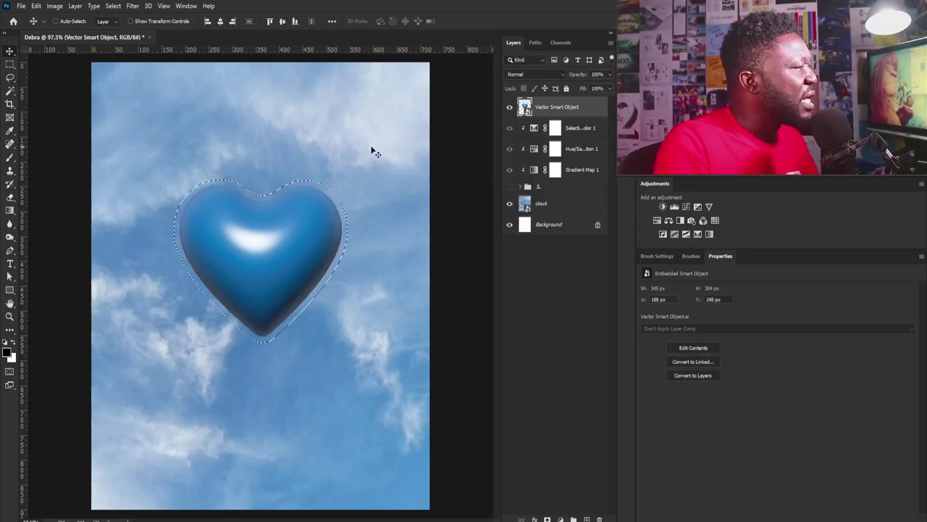
# Expand the heart selection by another 2 px.
pyautogui.click(127, 7)
pyautogui.moveTo(113, 7)
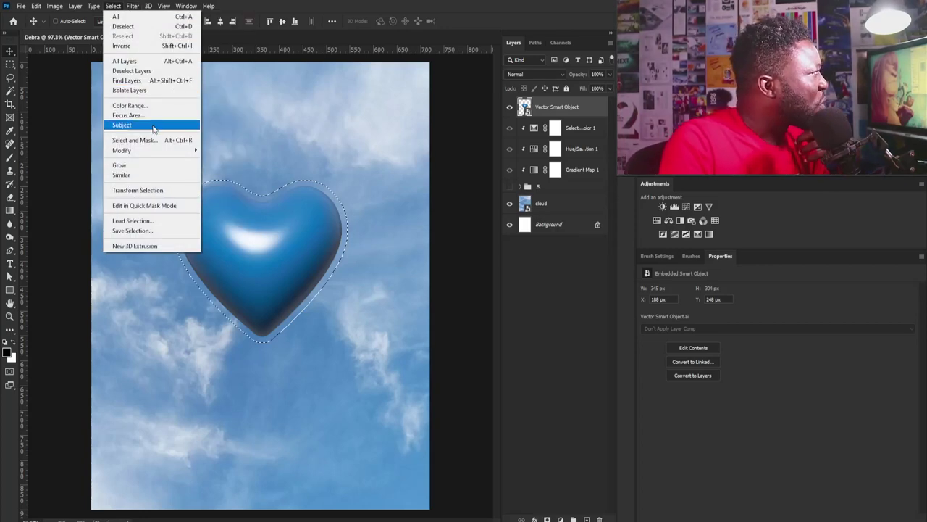
pyautogui.moveTo(154, 154)
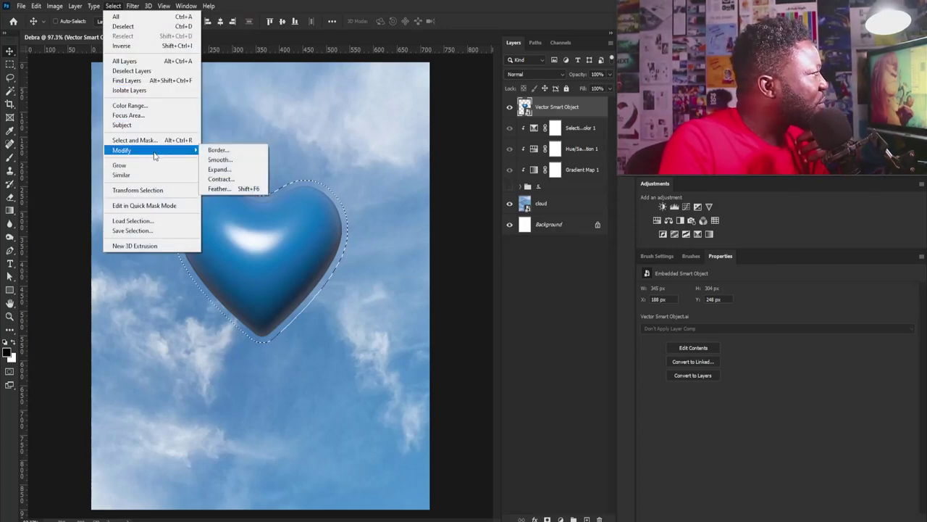
pyautogui.click(221, 169)
pyautogui.write('2')
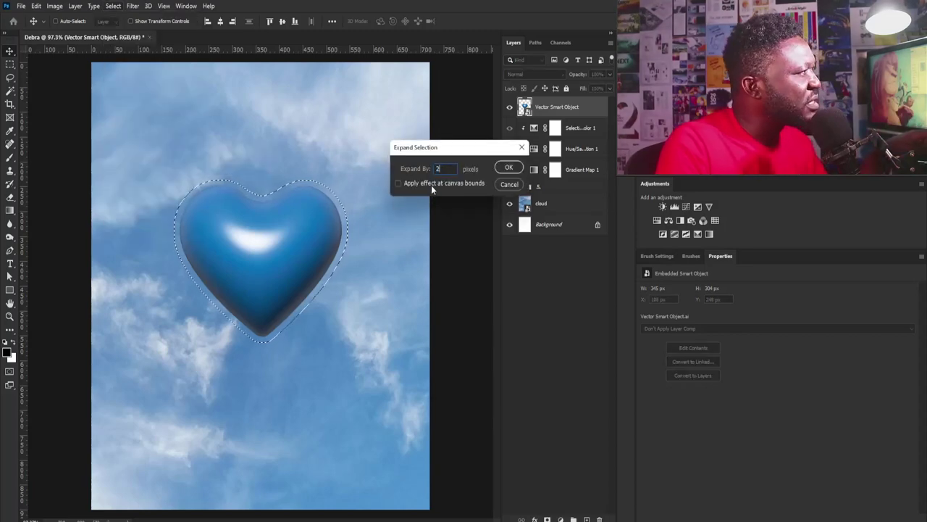
pyautogui.click(501, 170)
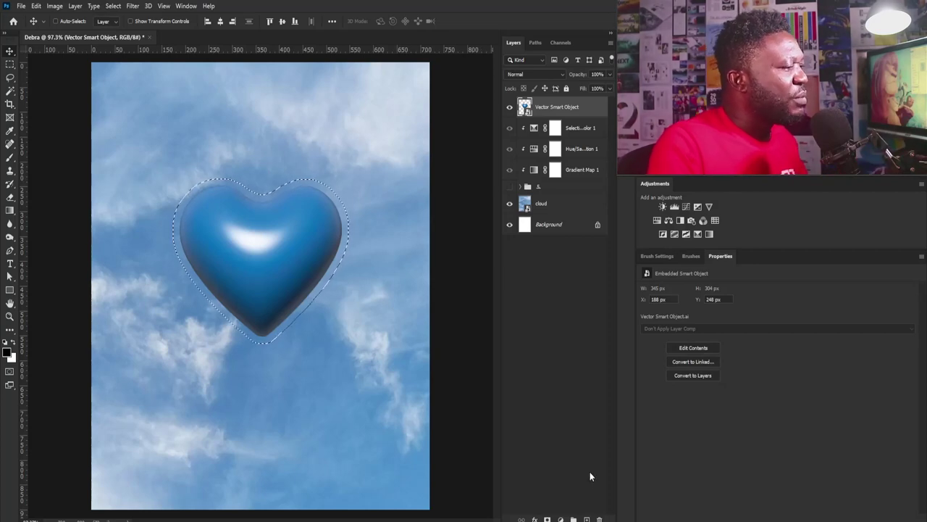
# Add a new empty layer named H_Edge.
pyautogui.click(587, 519)
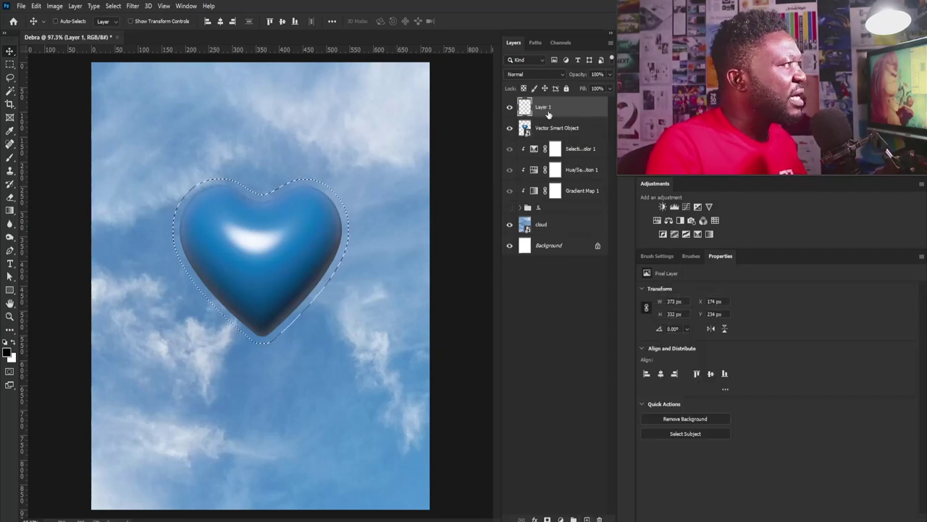
pyautogui.doubleClick(543, 107)
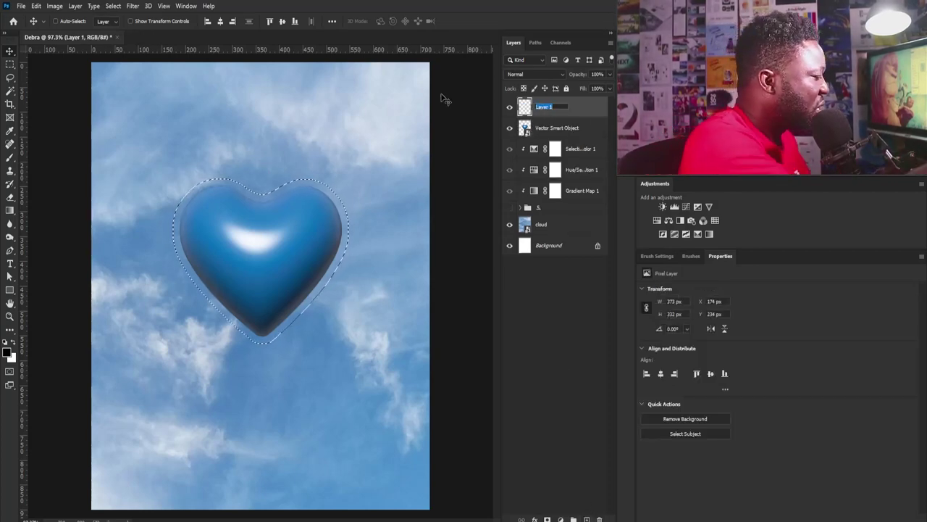
pyautogui.write('H')
pyautogui.write(' Edo')
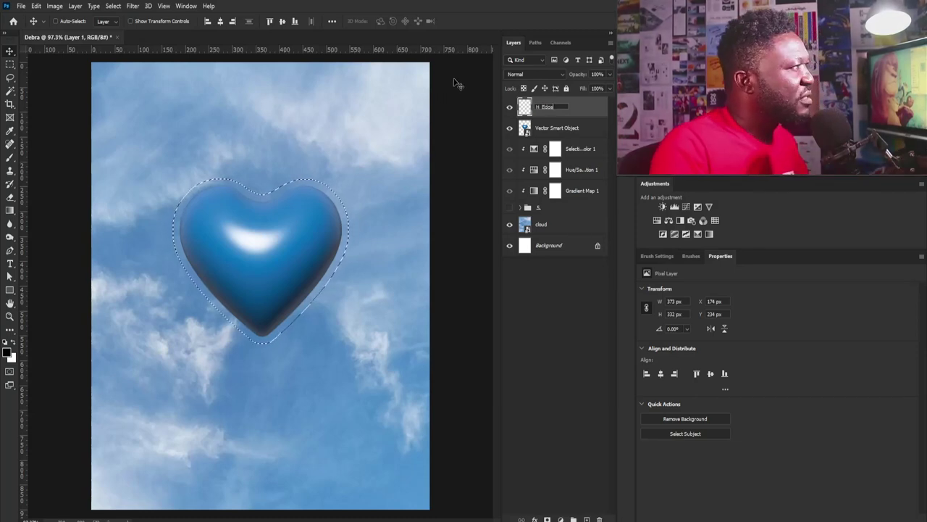
pyautogui.write('e')
pyautogui.press('Return')
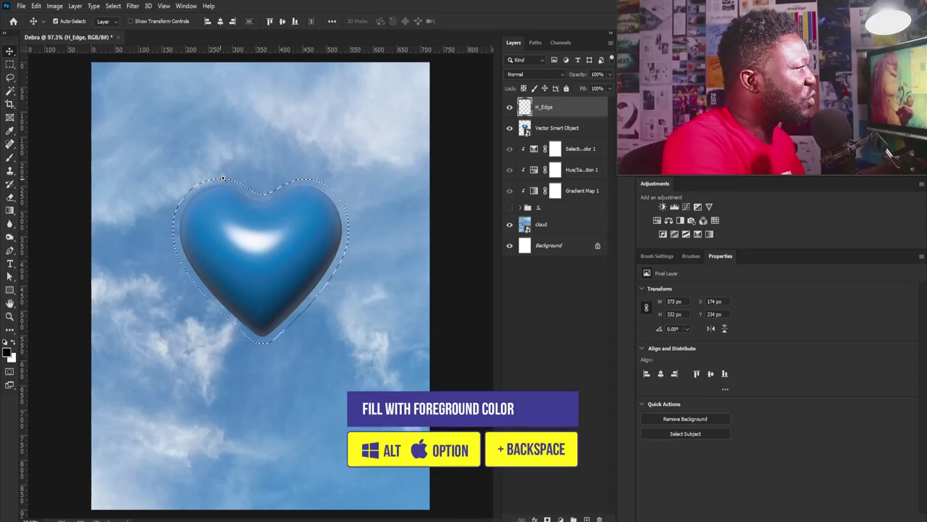
# Add freehand Lasso areas along the heart's upper-left edge and fill the selection with black.
pyautogui.scroll(3, 239, 196)
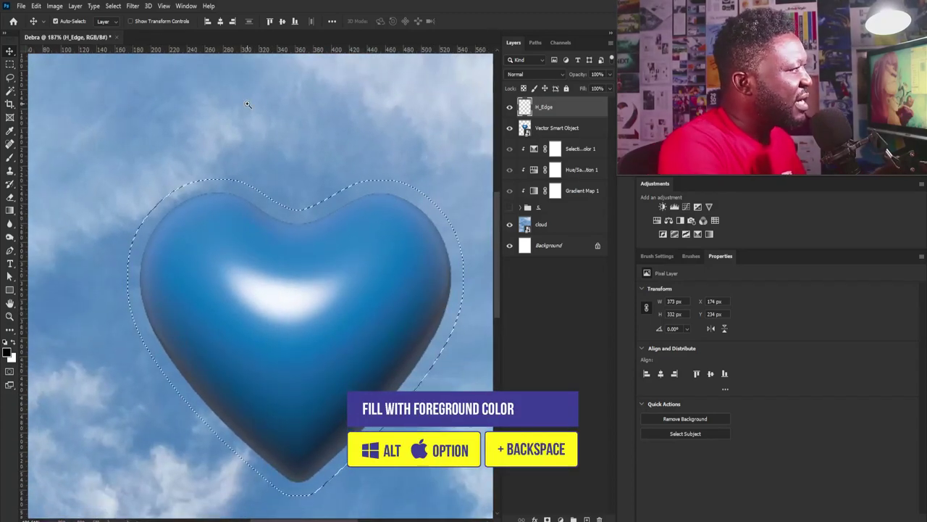
pyautogui.click(11, 77)
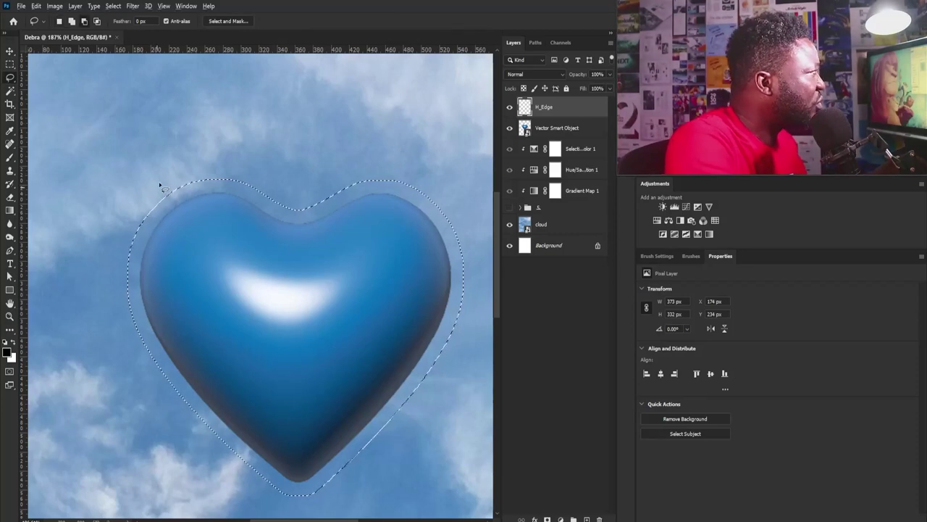
pyautogui.moveTo(147, 212); pyautogui.dragTo(156, 195)
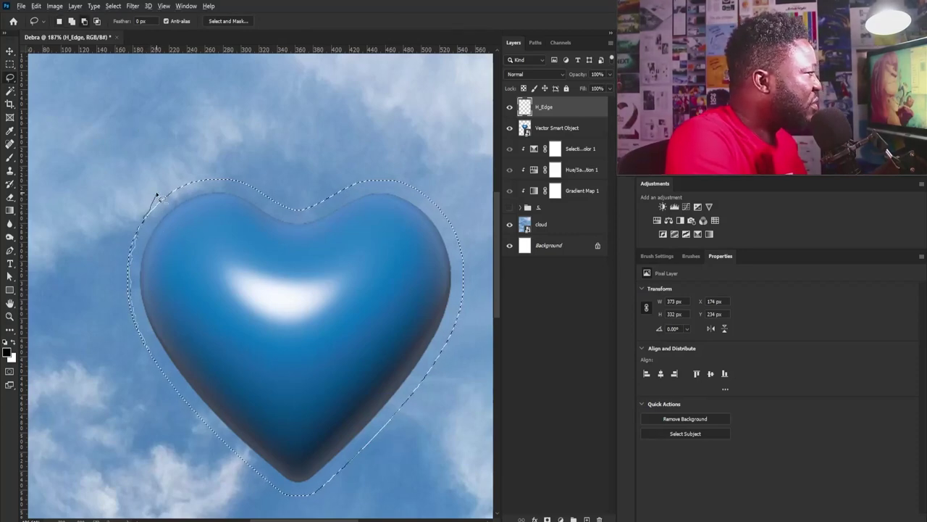
pyautogui.moveTo(156, 196)
pyautogui.mouseDown()
pyautogui.moveTo(247, 187)
pyautogui.moveTo(135, 229)
pyautogui.mouseUp()
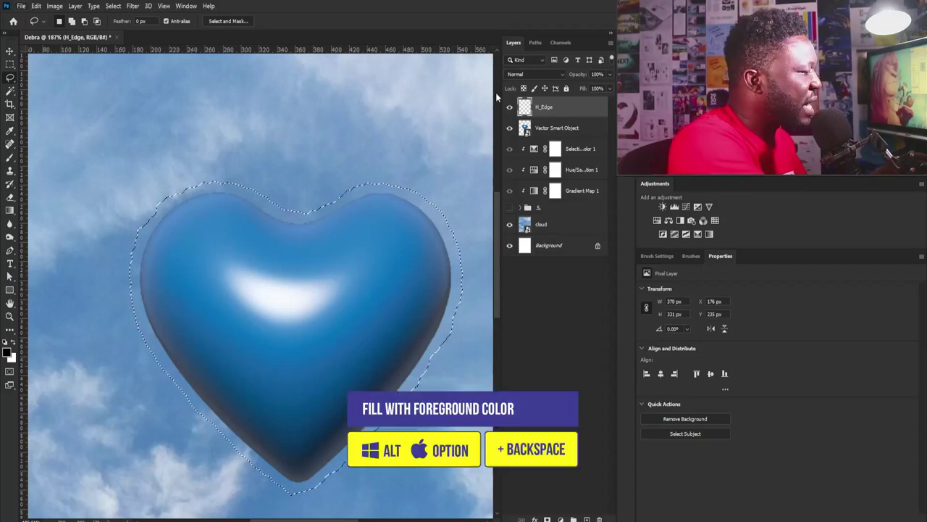
pyautogui.hotkey('alt', 'BackSpace')
# Deselect, drag H_Edge under the heart, and duplicate B_Edge_fx from the 5 group above H_Edge.
pyautogui.hotkey('ctrl', 'd')
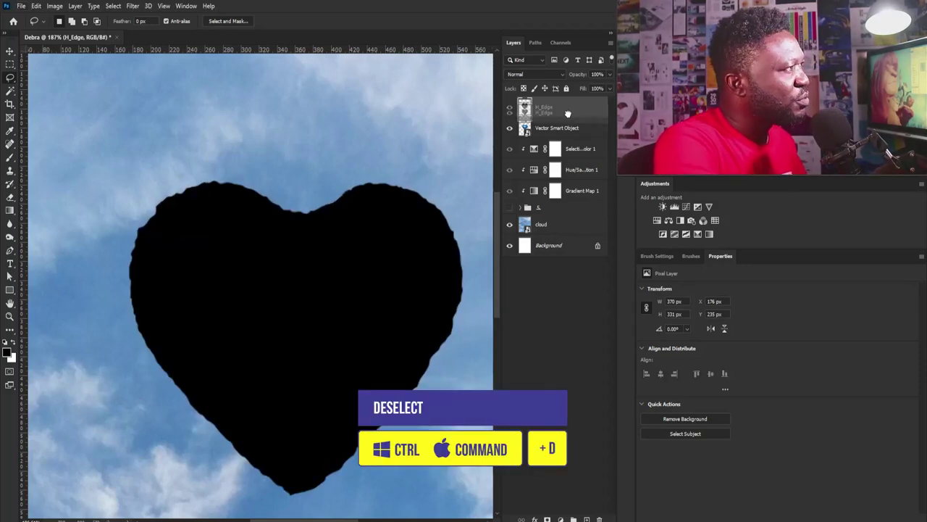
pyautogui.moveTo(568, 114); pyautogui.dragTo(567, 138)
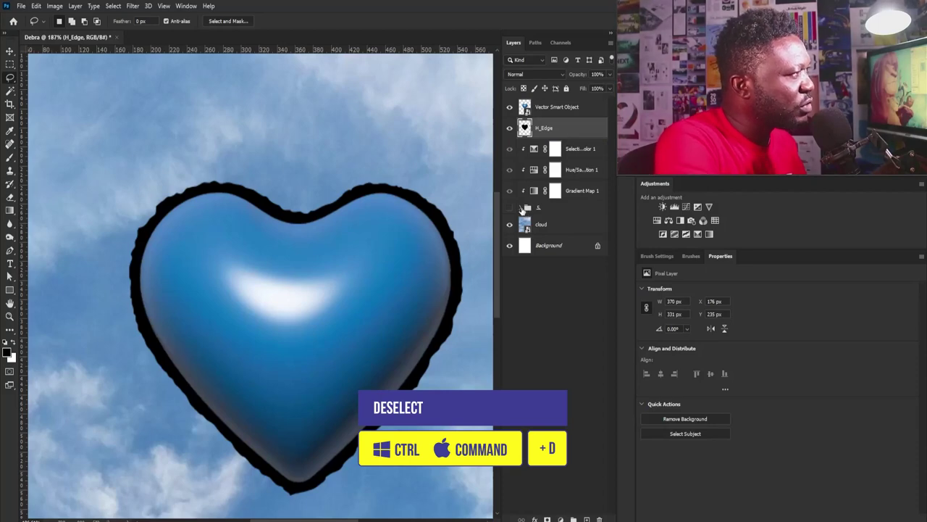
pyautogui.click(522, 208)
pyautogui.click(555, 248)
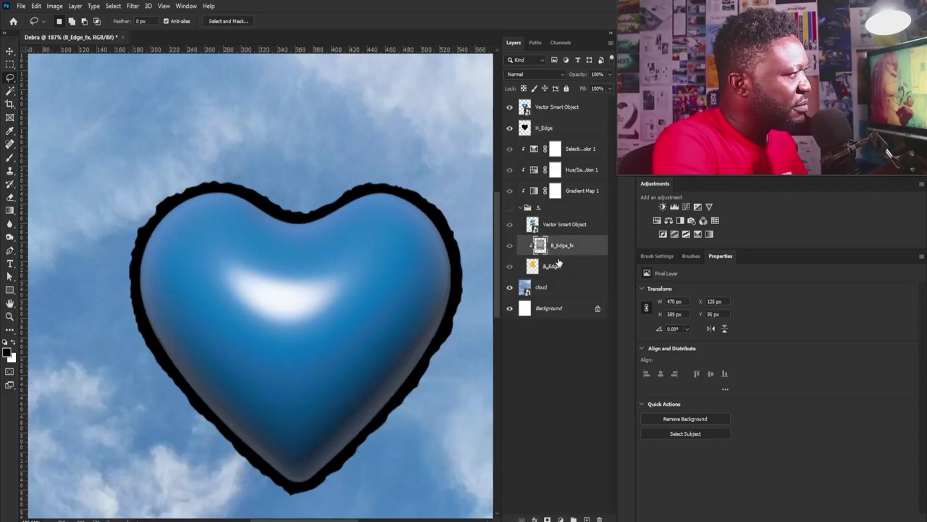
pyautogui.hotkey('ctrl', 'j')
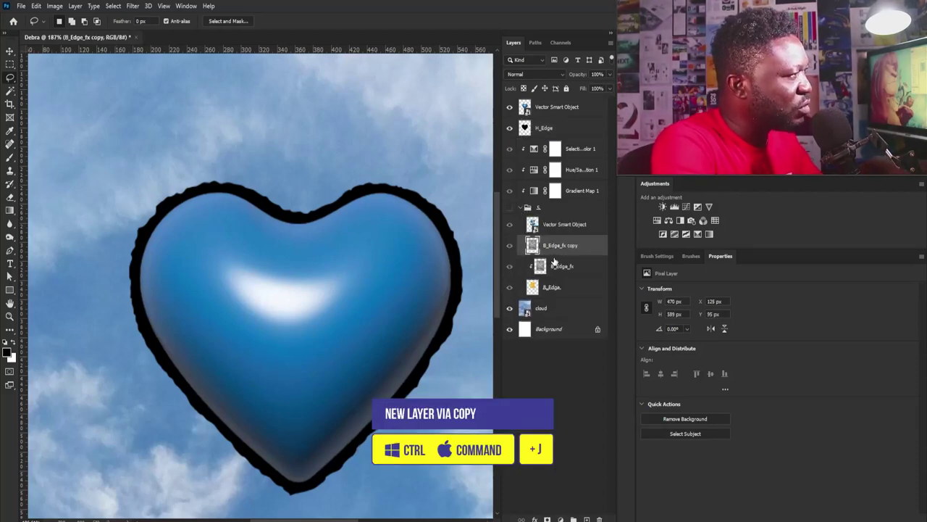
pyautogui.moveTo(558, 246); pyautogui.dragTo(562, 120)
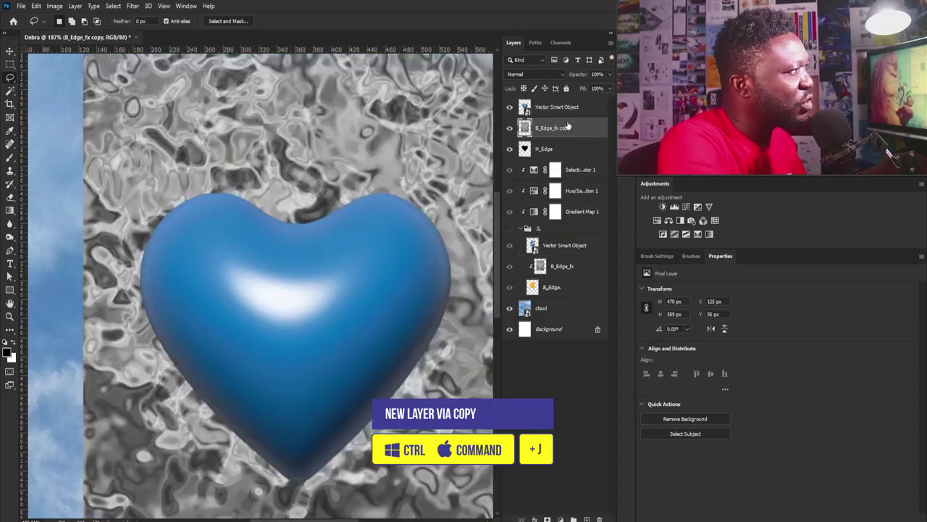
pyautogui.click(520, 229)
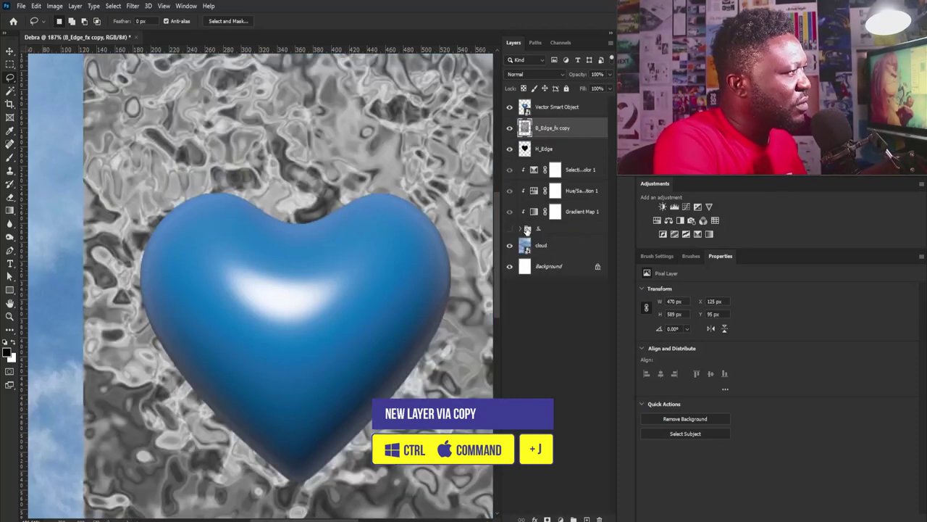
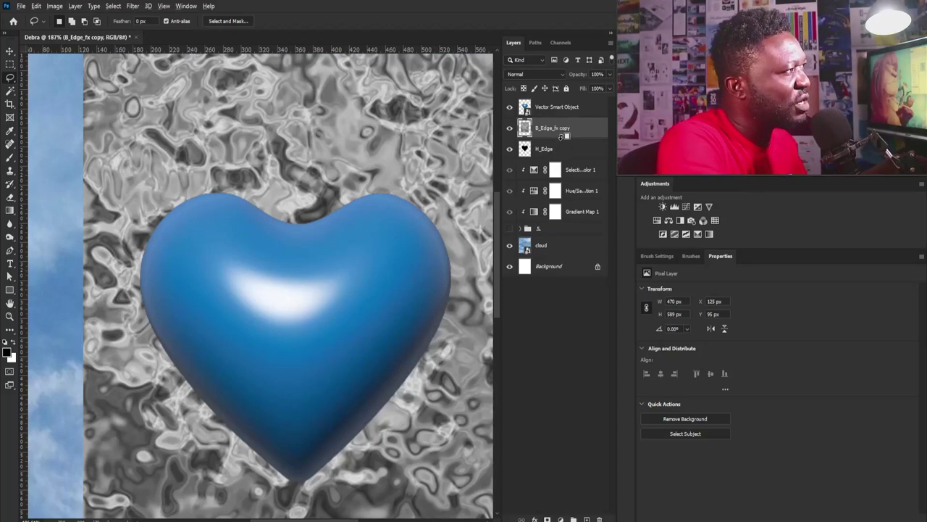
# Clip B_Edge_fx copy to H_Edge, then group Vector Smart Object through H_Edge into Group 1.
pyautogui.hotkey('ctrl', 'alt', 'g')
pyautogui.click(558, 109)
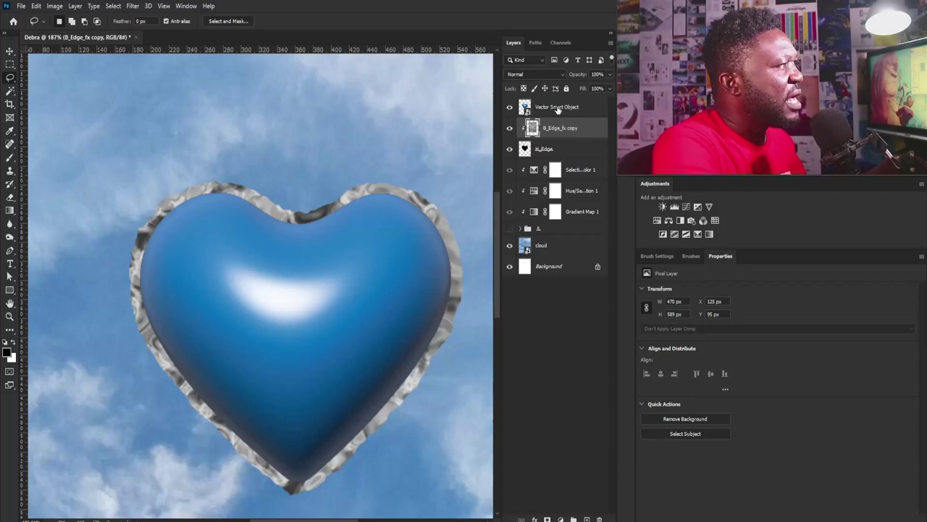
pyautogui.keyDown('shift'); pyautogui.click(542, 148); pyautogui.keyUp('shift')
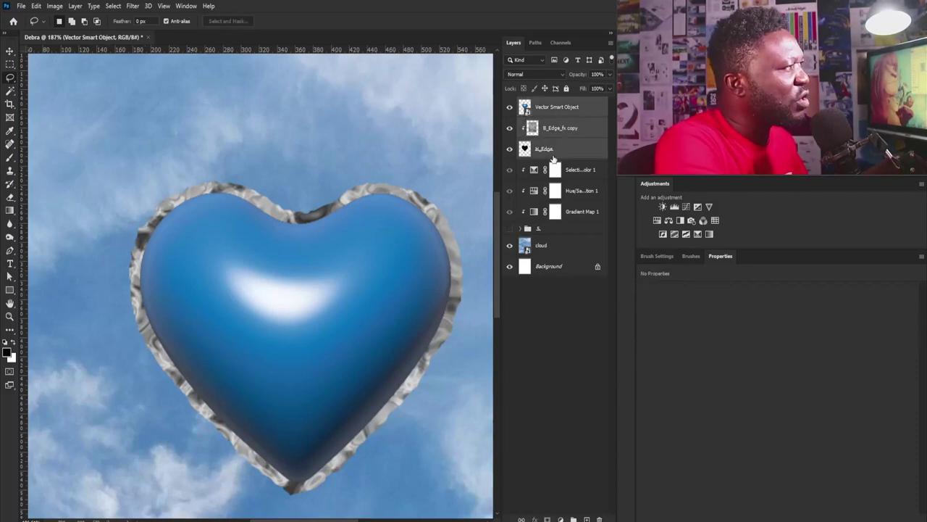
pyautogui.hotkey('ctrl', 'g')
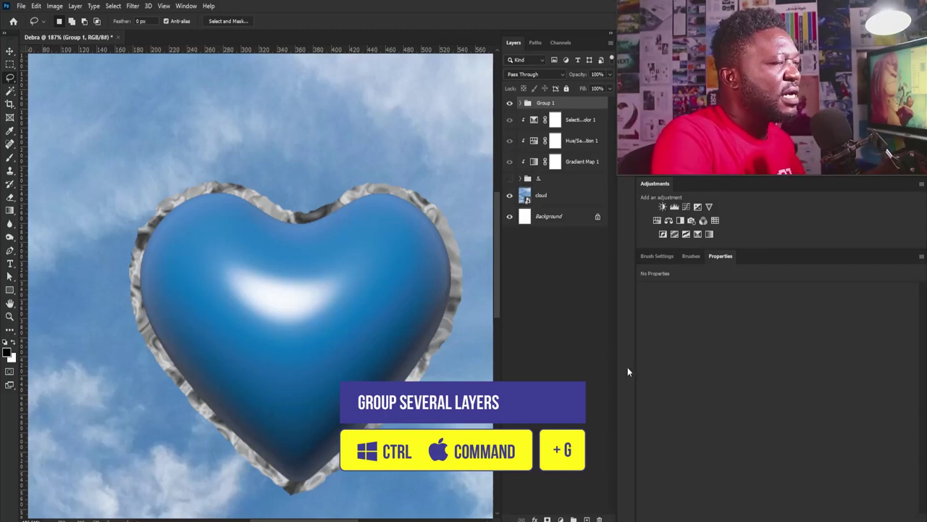
# Add a Gradient Map adjustment above the heart group and clip it to Group 1.
pyautogui.click(711, 235)
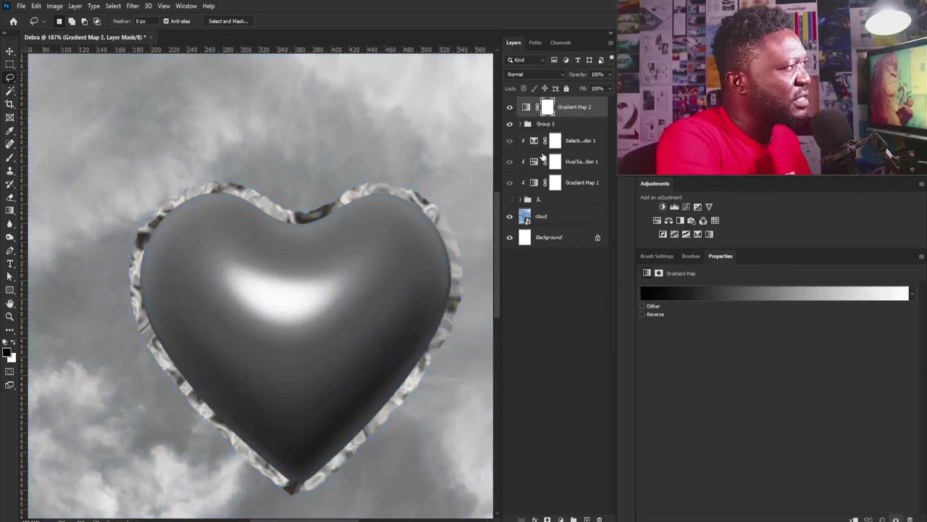
pyautogui.keyDown('alt'); pyautogui.click(514, 115); pyautogui.keyUp('alt')
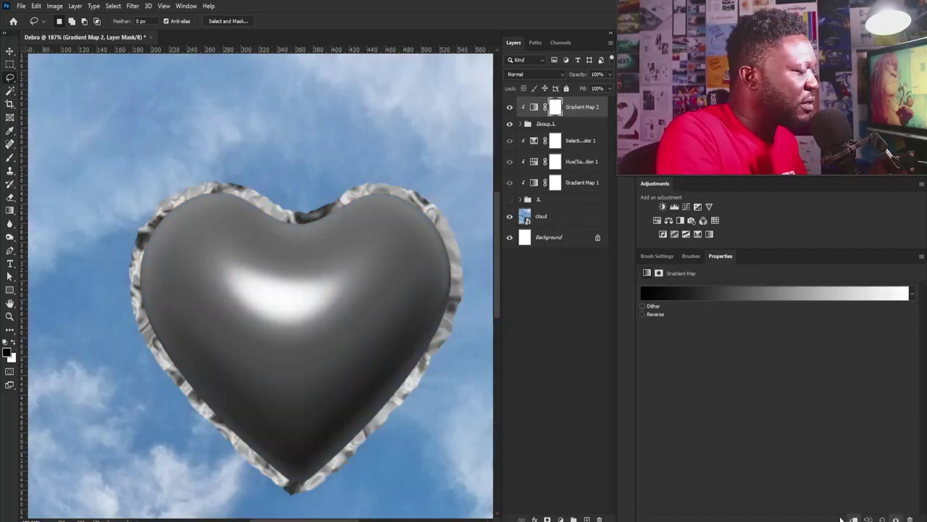
pyautogui.click(510, 110)
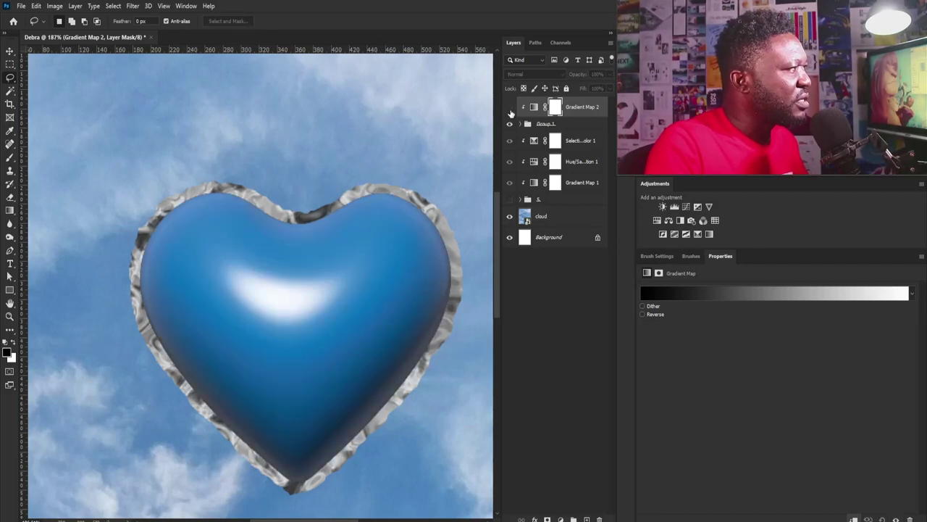
pyautogui.click(534, 108)
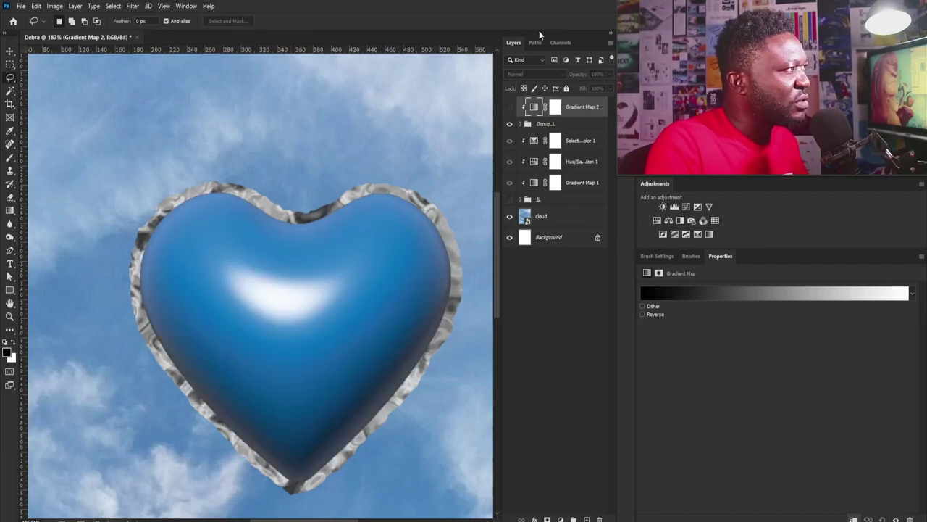
pyautogui.click(653, 293)
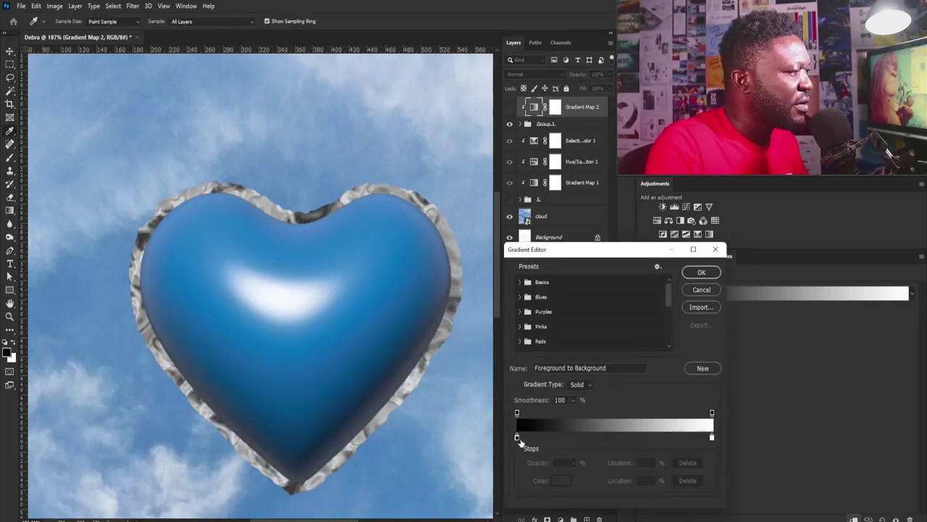
# Set the gradient's ends to navy 09294c and bright blue 288edf, sampled from the heart.
pyautogui.doubleClick(518, 437)
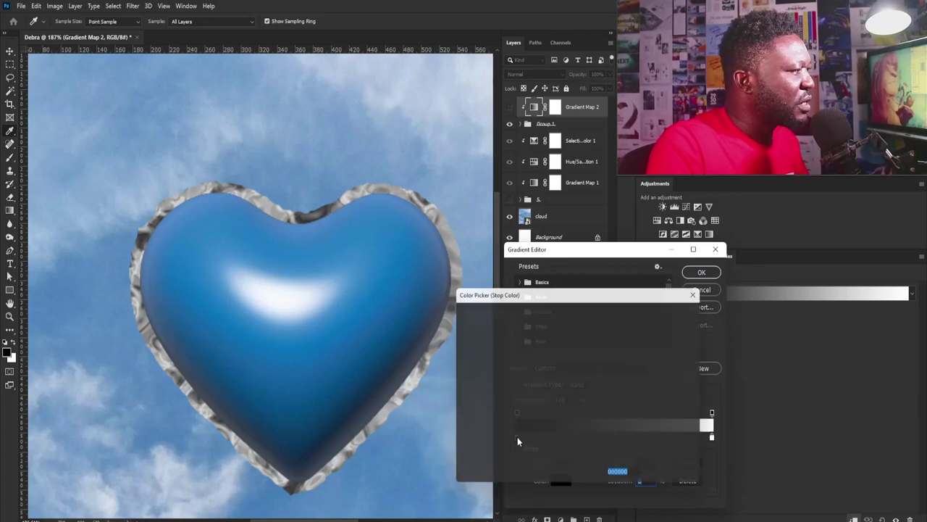
pyautogui.click(400, 359)
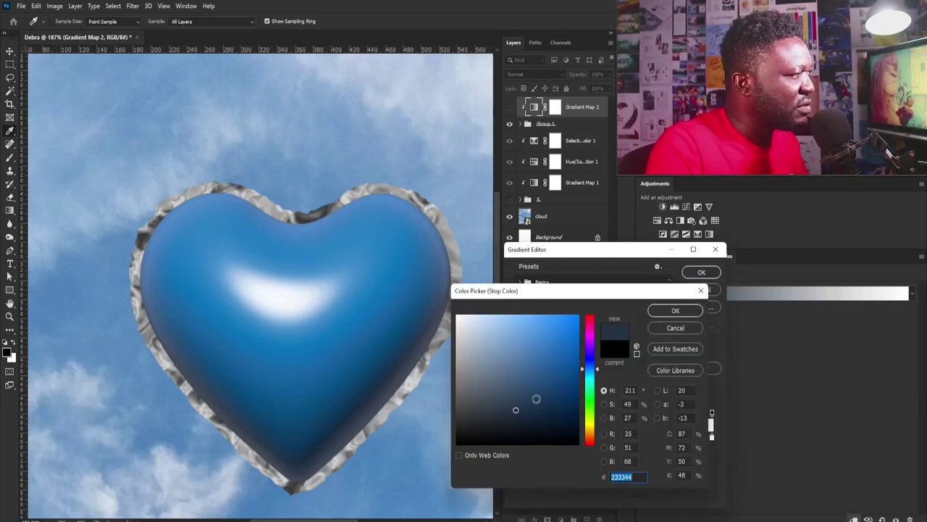
pyautogui.moveTo(536, 399)
pyautogui.mouseDown()
pyautogui.moveTo(560, 398)
pyautogui.moveTo(565, 408)
pyautogui.mouseUp()
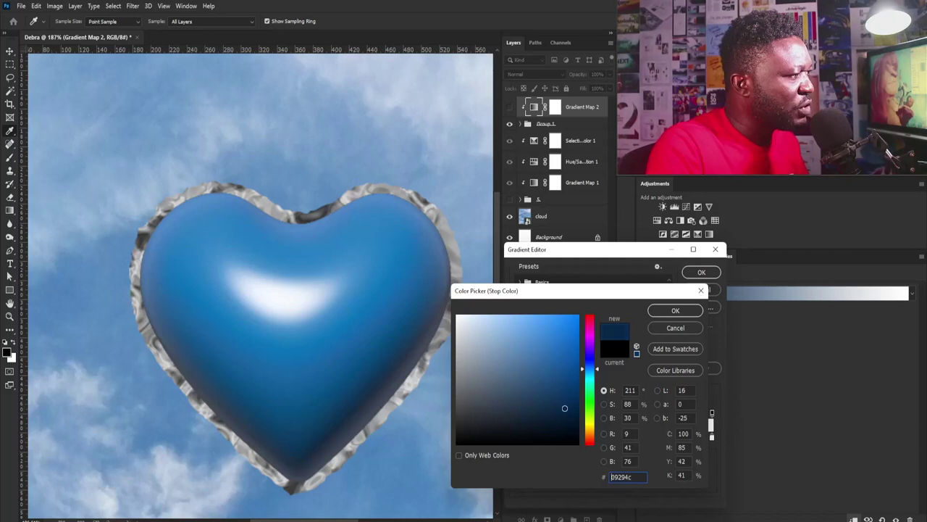
pyautogui.click(670, 311)
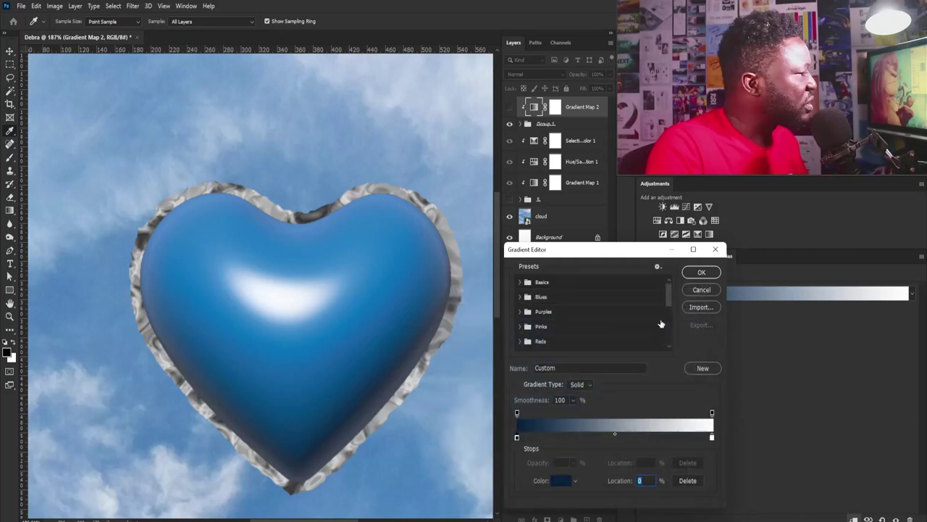
pyautogui.doubleClick(712, 437)
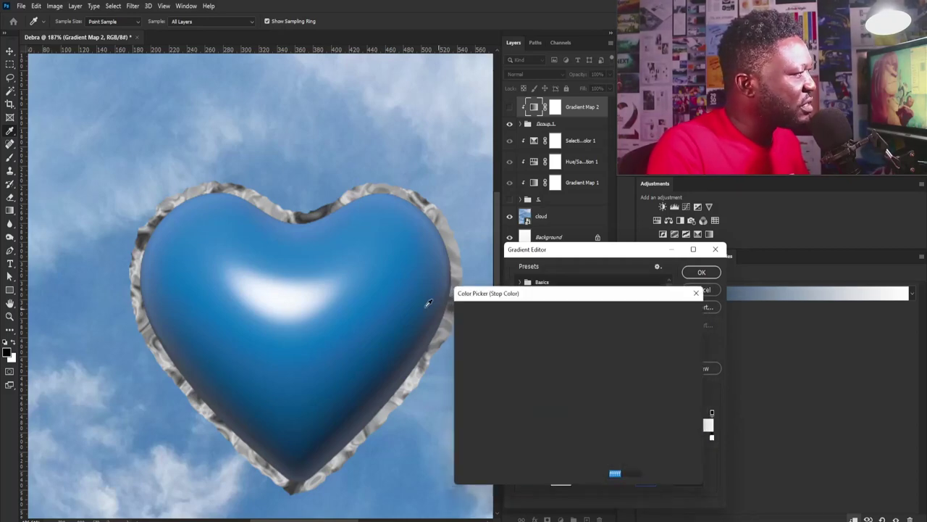
pyautogui.click(361, 280)
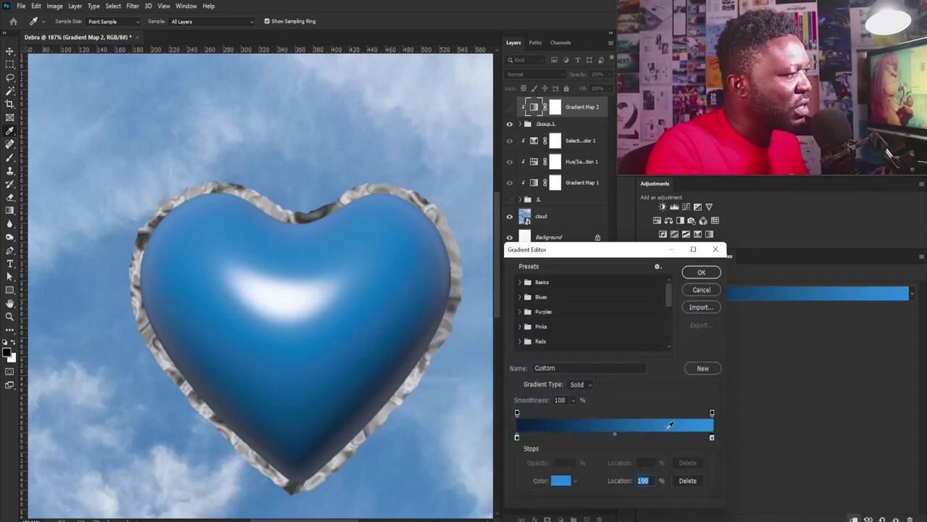
pyautogui.click(700, 272)
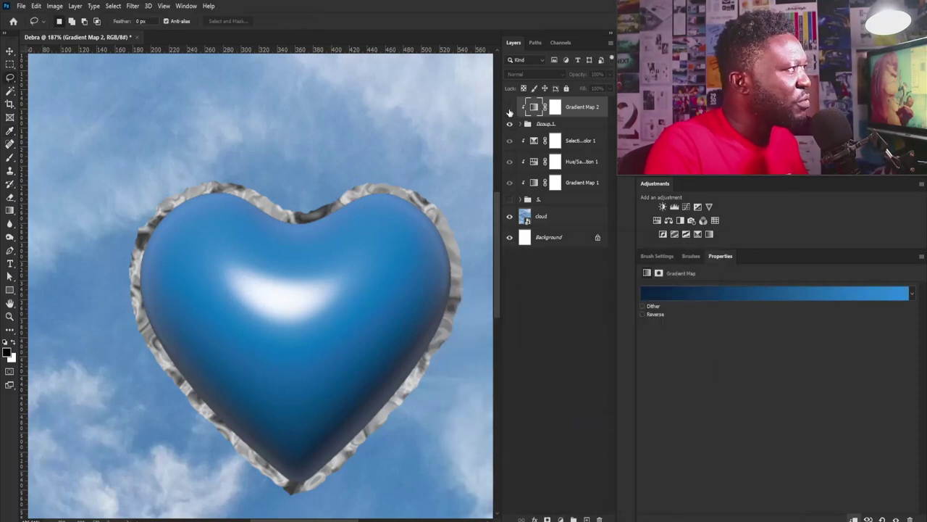
pyautogui.click(509, 107)
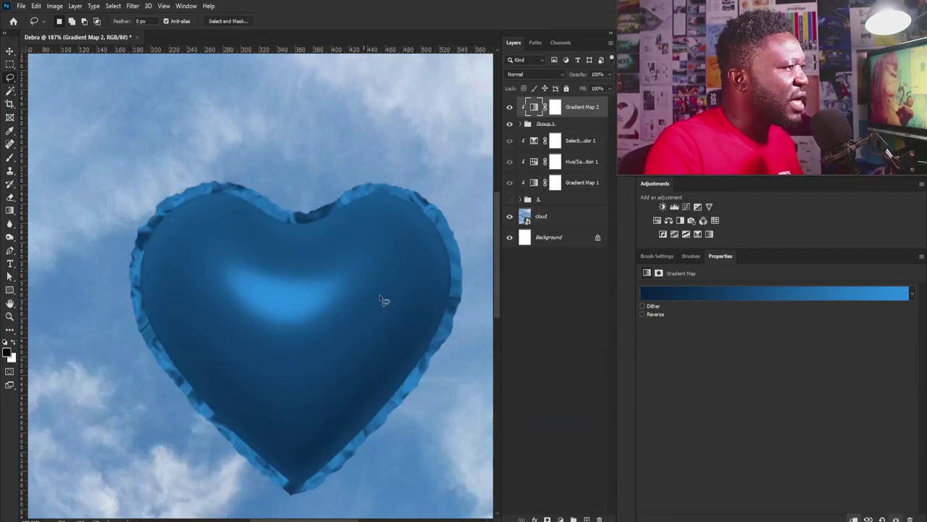
# Move the gradient stops to 5% and 87% with the midpoint at 61%.
pyautogui.click(670, 295)
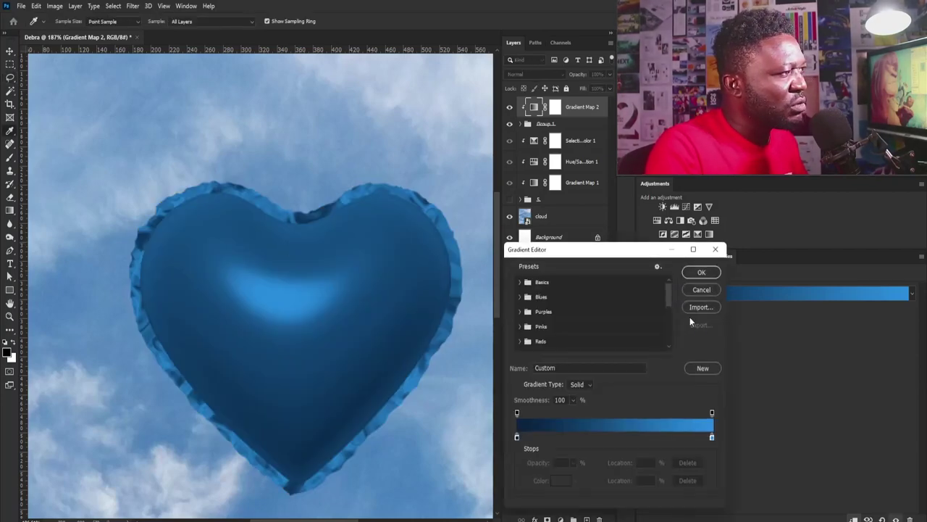
pyautogui.moveTo(713, 437); pyautogui.dragTo(687, 439)
pyautogui.moveTo(517, 438); pyautogui.dragTo(527, 439)
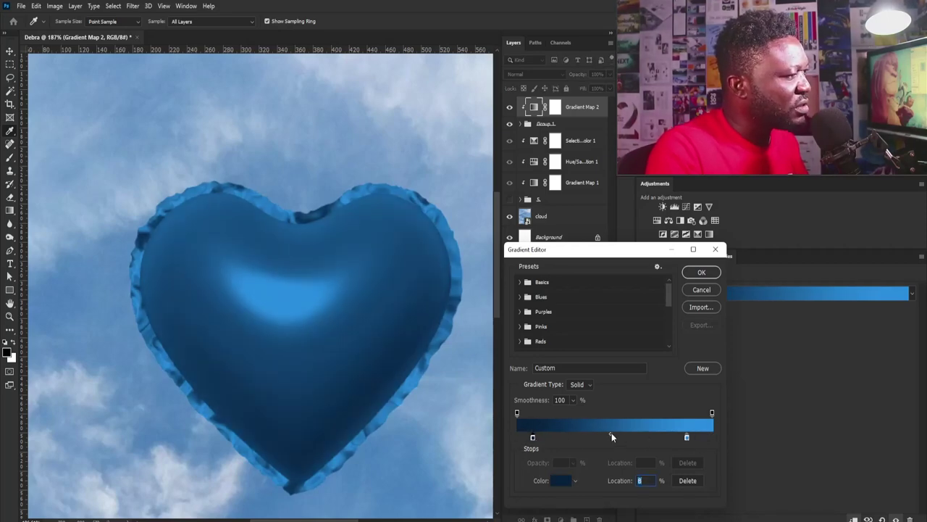
pyautogui.moveTo(612, 434); pyautogui.dragTo(588, 437)
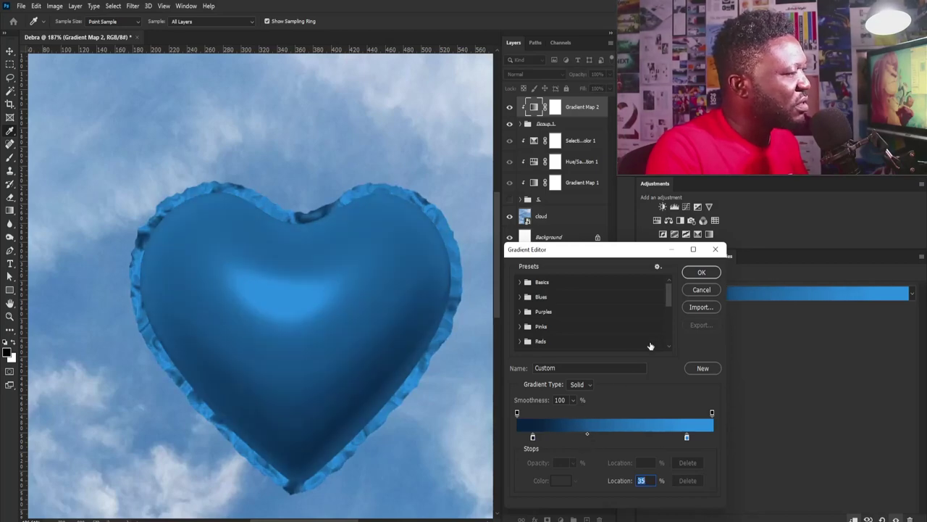
pyautogui.click(701, 272)
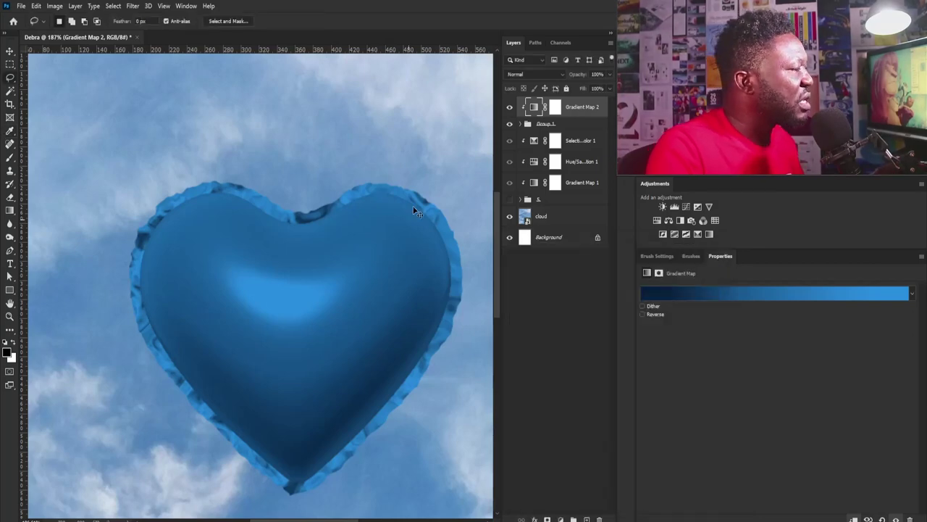
# Show the gold 5 balloon group and move the heart group toward the canvas's top-left.
pyautogui.hotkey('ctrl', '-')
pyautogui.hotkey('ctrl', '-')
pyautogui.hotkey('ctrl', '-')
pyautogui.scroll(2, 362, 200)
pyautogui.scroll(-1, 430, 184)
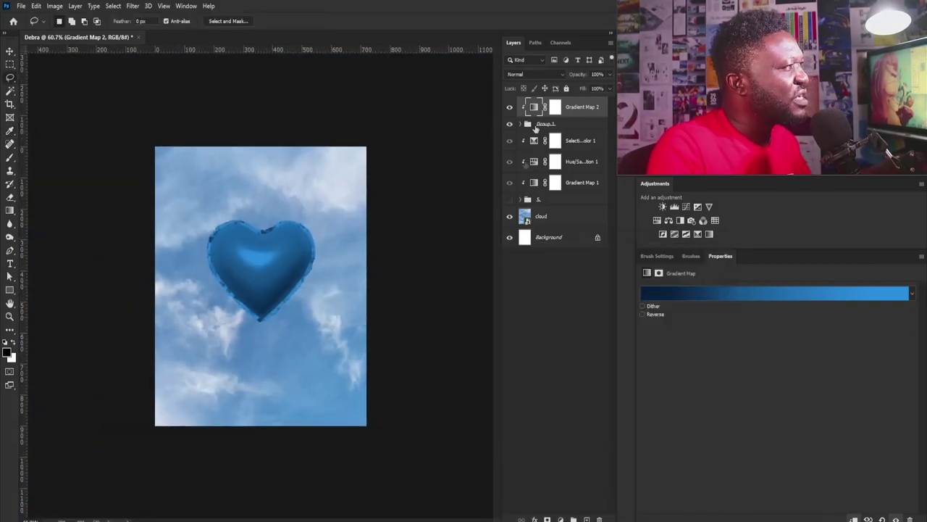
pyautogui.click(509, 200)
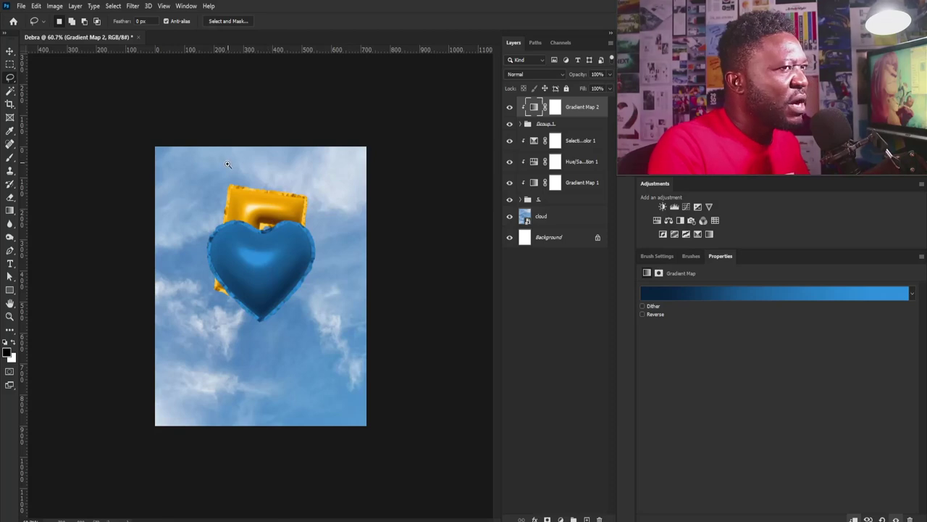
pyautogui.scroll(2, 245, 179)
pyautogui.click(566, 123)
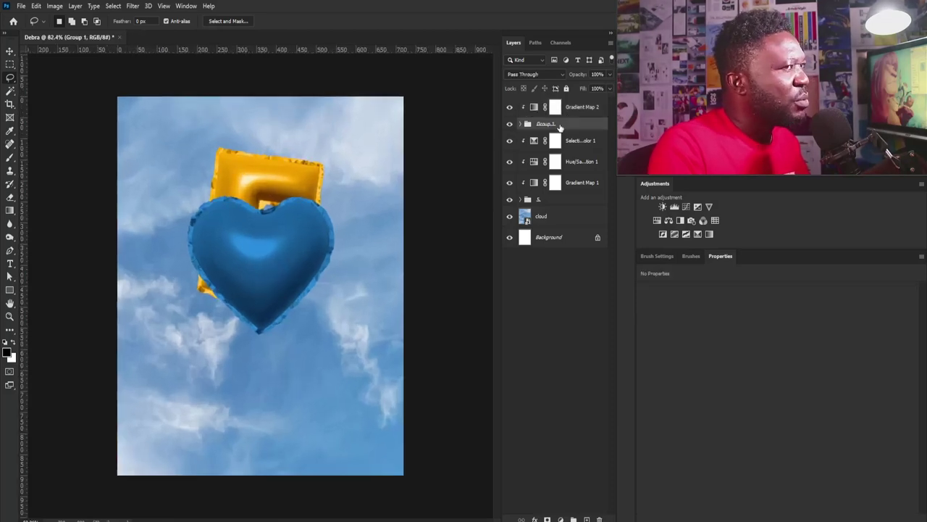
pyautogui.press('v')
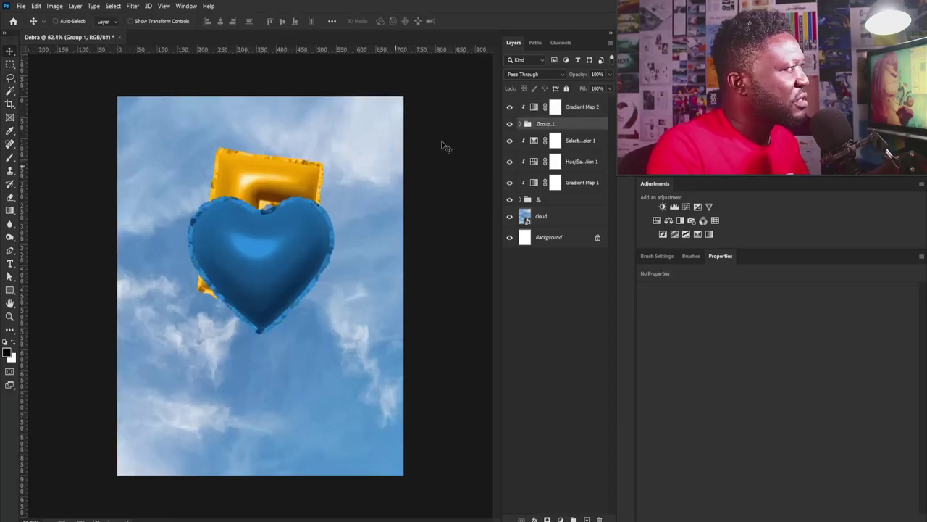
pyautogui.moveTo(259, 264); pyautogui.dragTo(200, 185)
# Scale the heart to about 70%, tilt it about -13°, and tuck it against the 5.
pyautogui.hotkey('ctrl', 't')
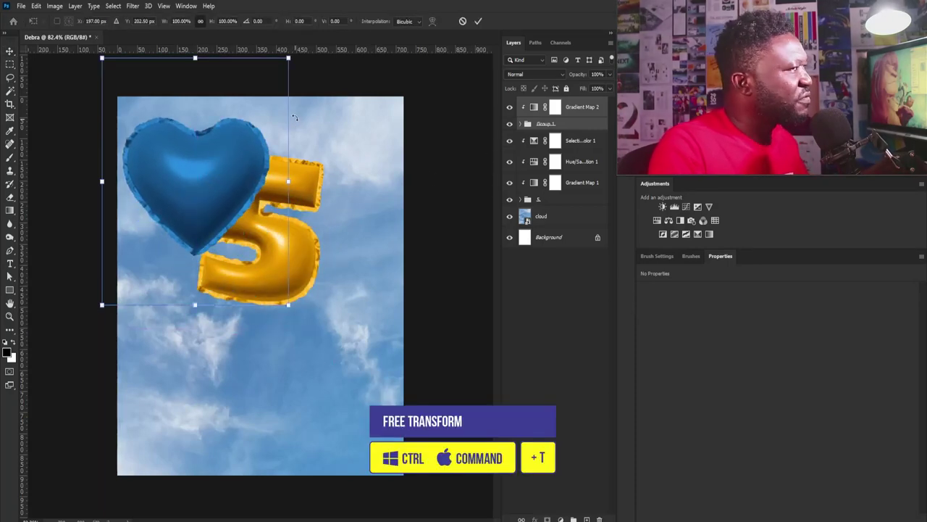
pyautogui.moveTo(289, 58); pyautogui.dragTo(265, 92)
pyautogui.moveTo(305, 129); pyautogui.dragTo(287, 110)
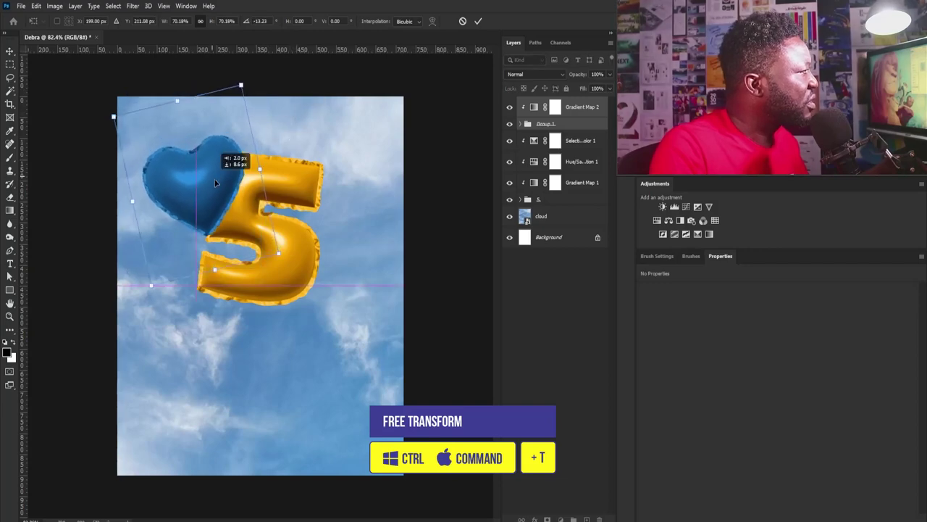
pyautogui.moveTo(209, 174); pyautogui.dragTo(212, 180)
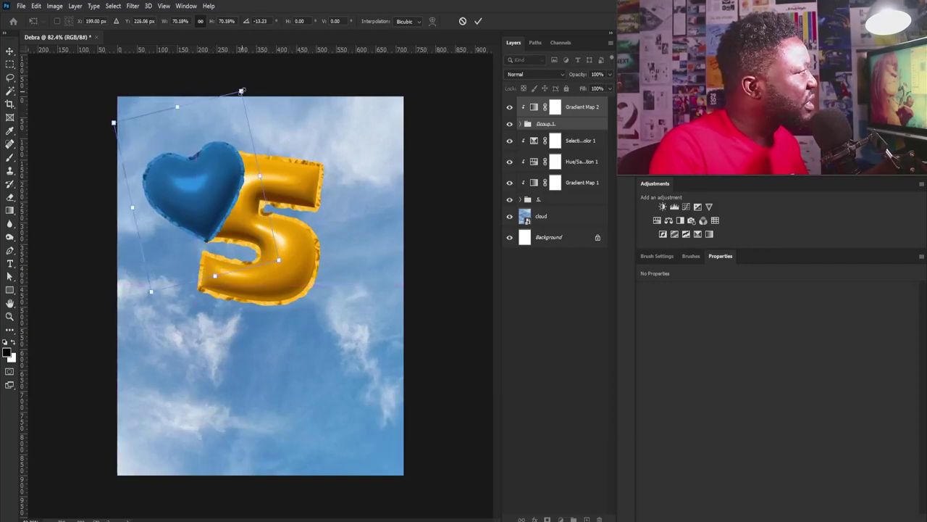
pyautogui.moveTo(244, 91); pyautogui.dragTo(248, 86)
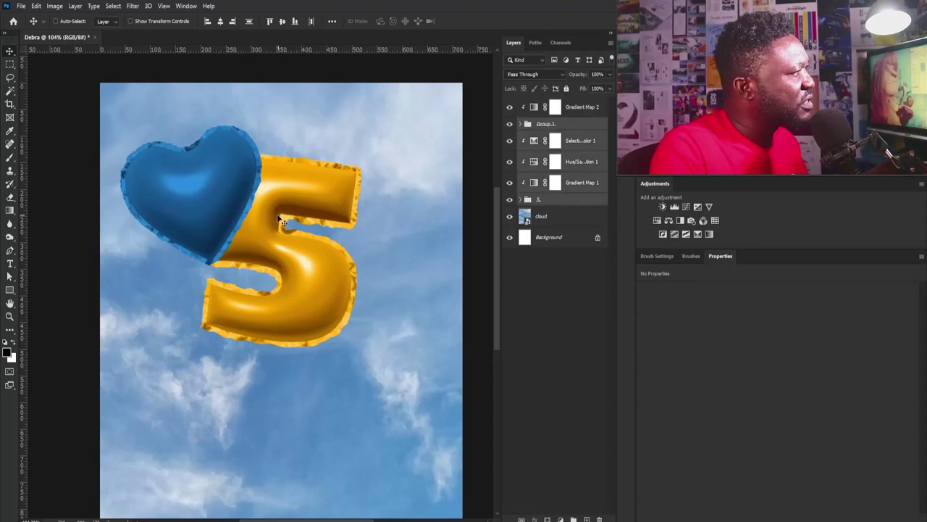
pyautogui.moveTo(274, 216); pyautogui.dragTo(292, 225)
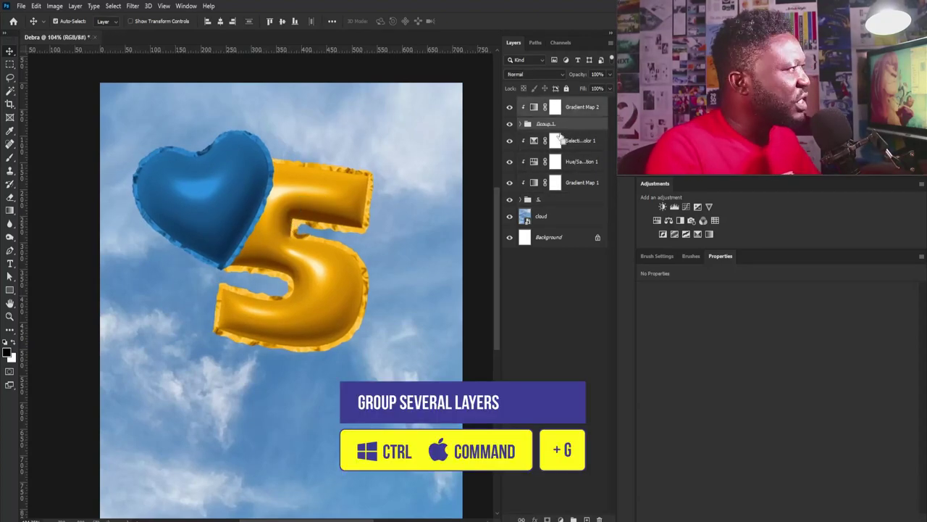
# Group the gradient map with the heart and name the group Heart.
pyautogui.hotkey('ctrl', 'g')
pyautogui.doubleClick(546, 102)
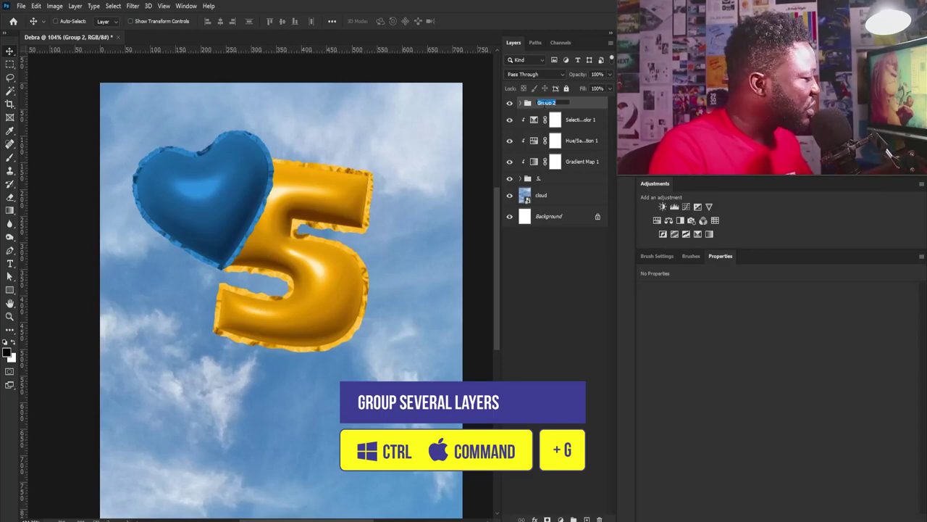
pyautogui.write('H')
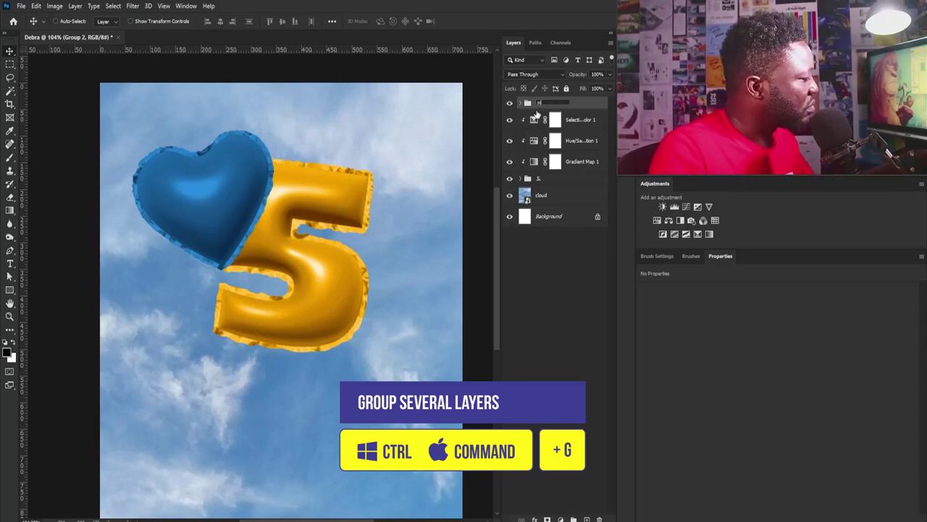
pyautogui.write('eart')
pyautogui.press('Return')
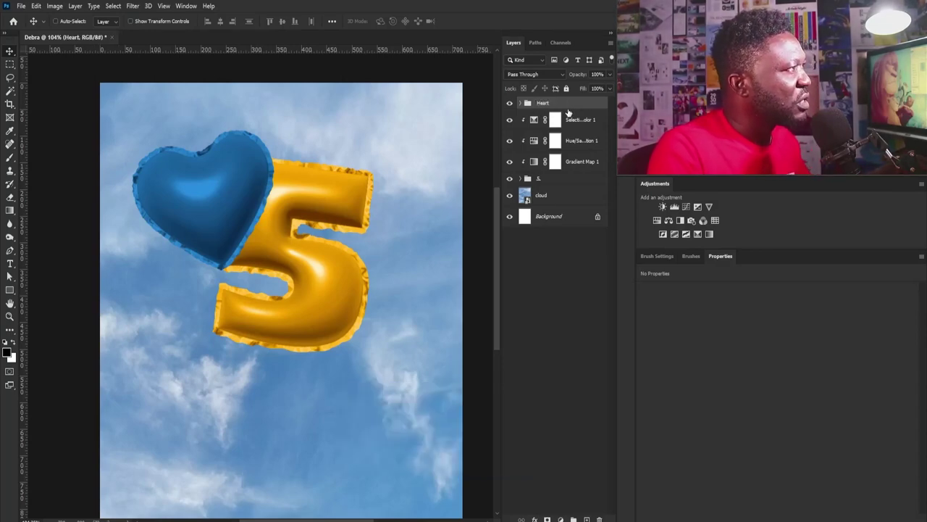
# Duplicate the Heart group below the 5 group and move the copy right, behind the 5.
pyautogui.moveTo(580, 108); pyautogui.dragTo(586, 519)
pyautogui.moveTo(544, 108); pyautogui.dragTo(549, 203)
pyautogui.moveTo(221, 216); pyautogui.dragTo(394, 196)
# Scale the heart copy to about 62% and tilt it about 27° at the 5's upper right.
pyautogui.hotkey('ctrl', 't')
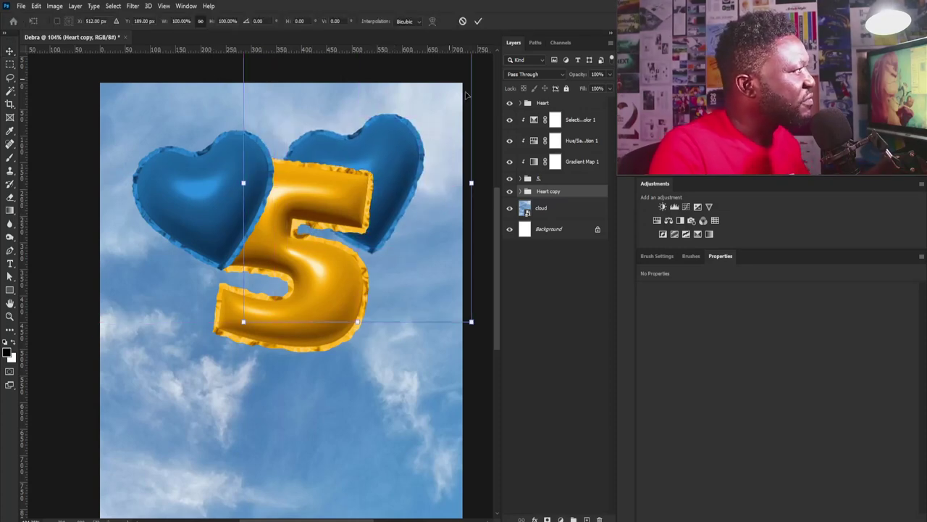
pyautogui.moveTo(485, 330); pyautogui.dragTo(388, 333)
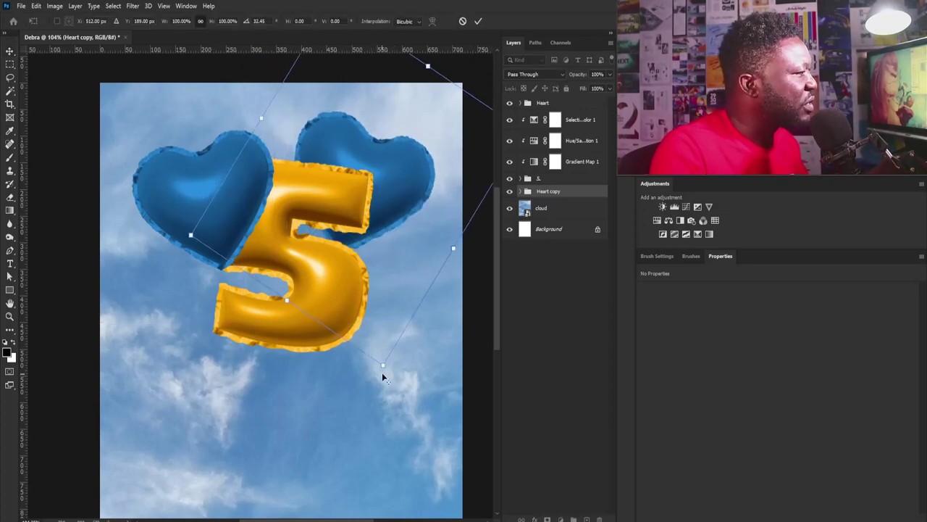
pyautogui.moveTo(384, 374); pyautogui.dragTo(368, 281)
pyautogui.moveTo(345, 201); pyautogui.dragTo(351, 179)
pyautogui.moveTo(464, 143); pyautogui.dragTo(455, 131)
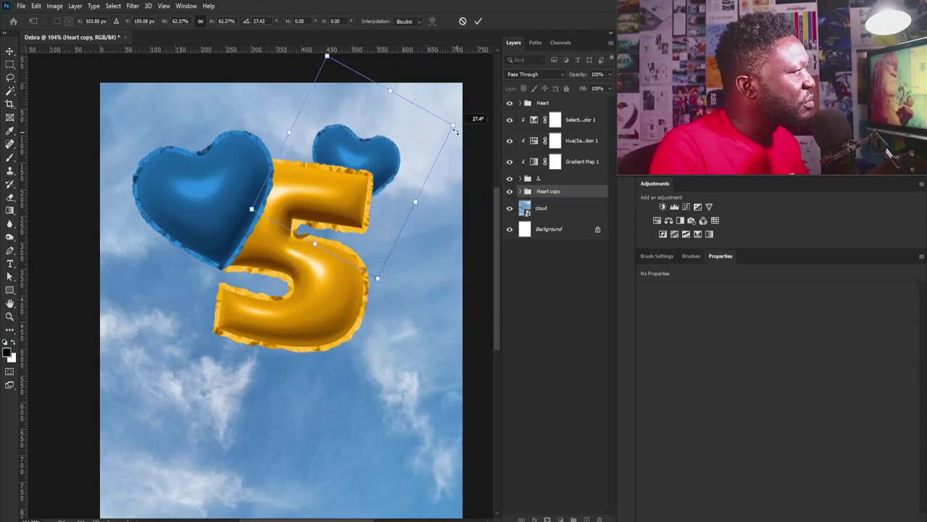
pyautogui.moveTo(365, 150); pyautogui.dragTo(356, 155)
pyautogui.press('Return')
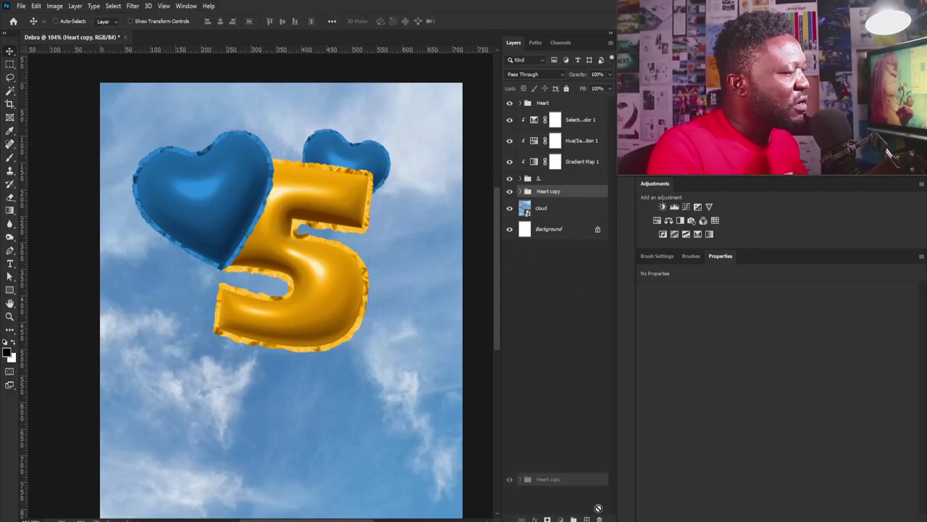
# Duplicate the right heart, tilt it about -18° at roughly 70%, and place it above the 5.
pyautogui.moveTo(588, 520); pyautogui.dragTo(588, 520)
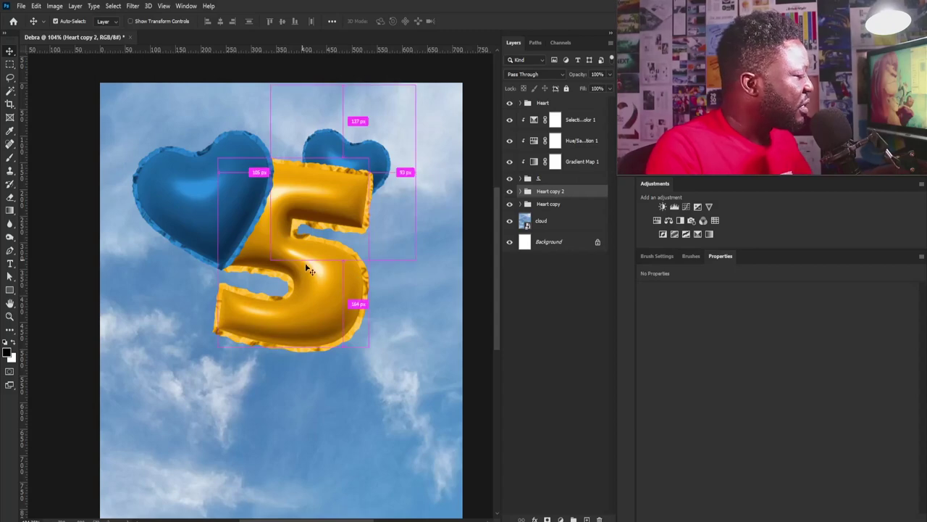
pyautogui.hotkey('ctrl', 't')
pyautogui.moveTo(424, 233); pyautogui.dragTo(429, 165)
pyautogui.moveTo(330, 174); pyautogui.dragTo(254, 112)
pyautogui.moveTo(397, 117); pyautogui.dragTo(304, 146)
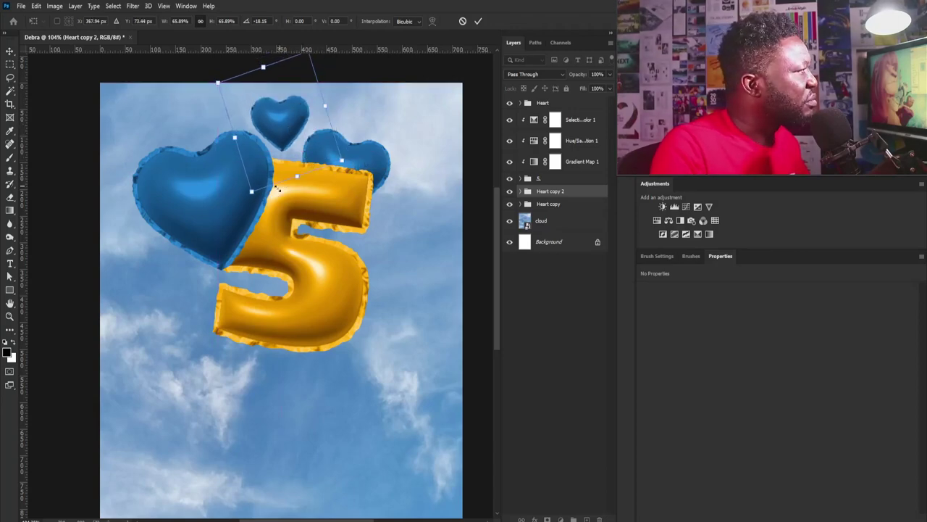
pyautogui.moveTo(249, 191); pyautogui.dragTo(253, 189)
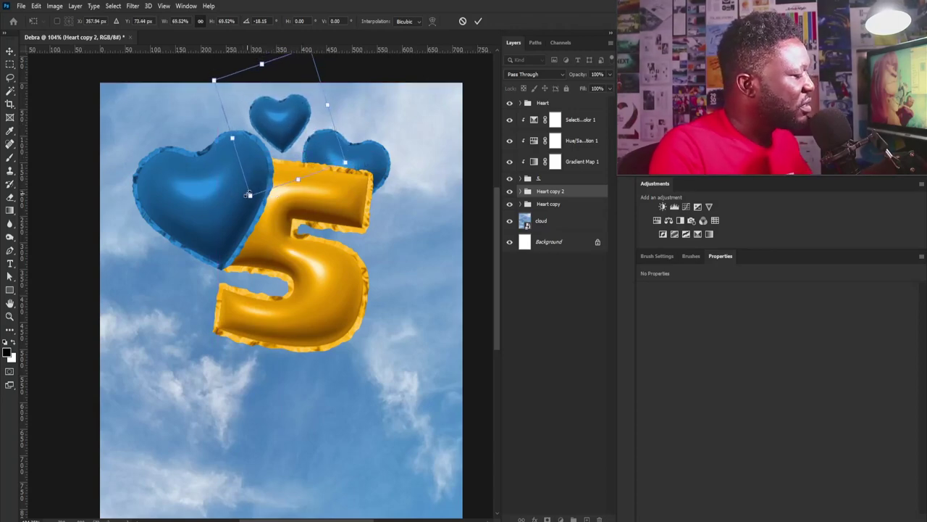
pyautogui.press('Return')
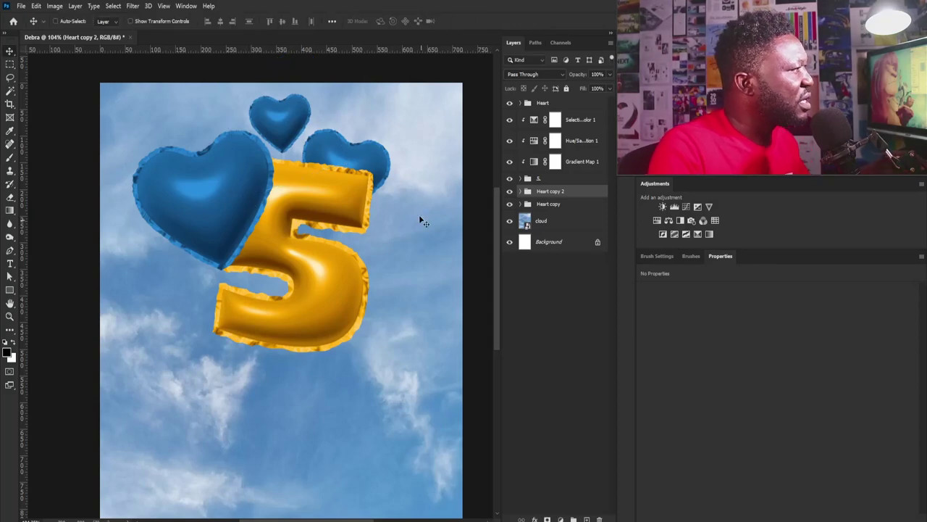
# Duplicate the Heart copy group as Heart copy 3, placed below Heart copy.
pyautogui.click(523, 179)
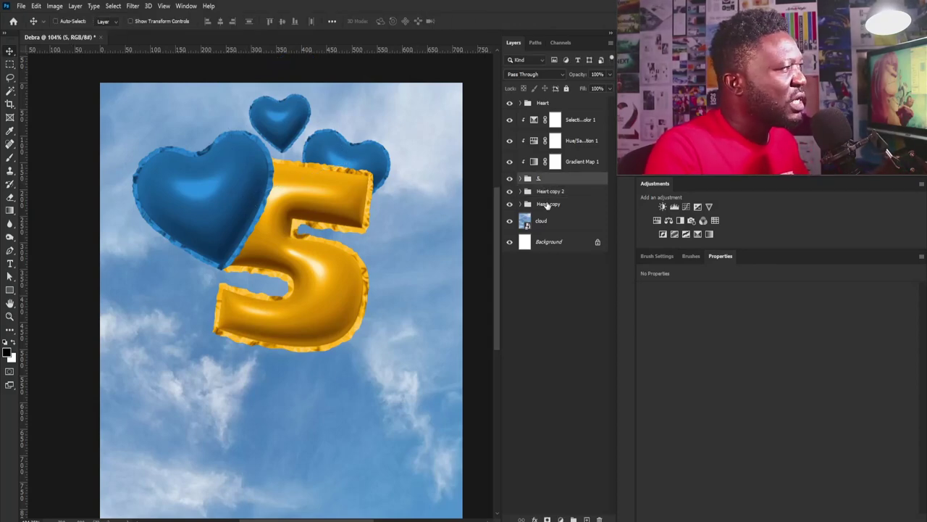
pyautogui.click(524, 205)
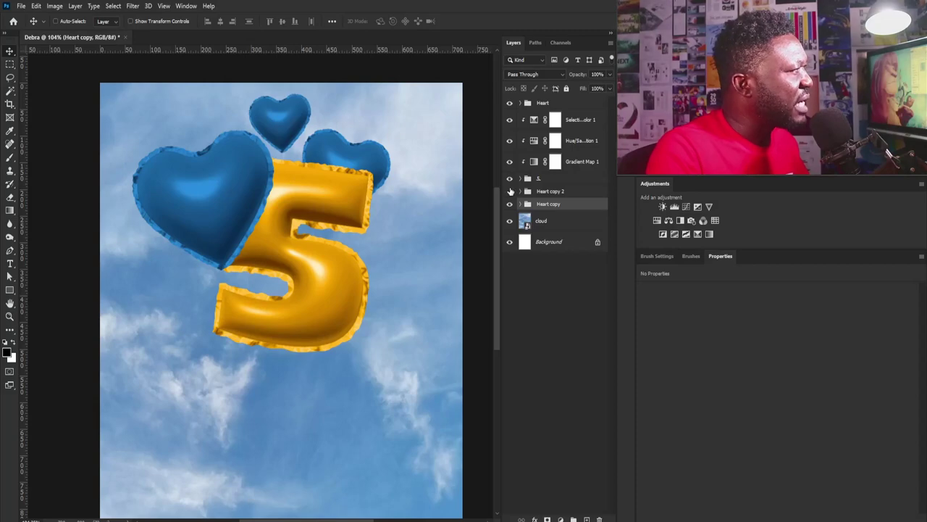
pyautogui.click(509, 190)
pyautogui.click(509, 191)
pyautogui.click(510, 204)
pyautogui.click(510, 204)
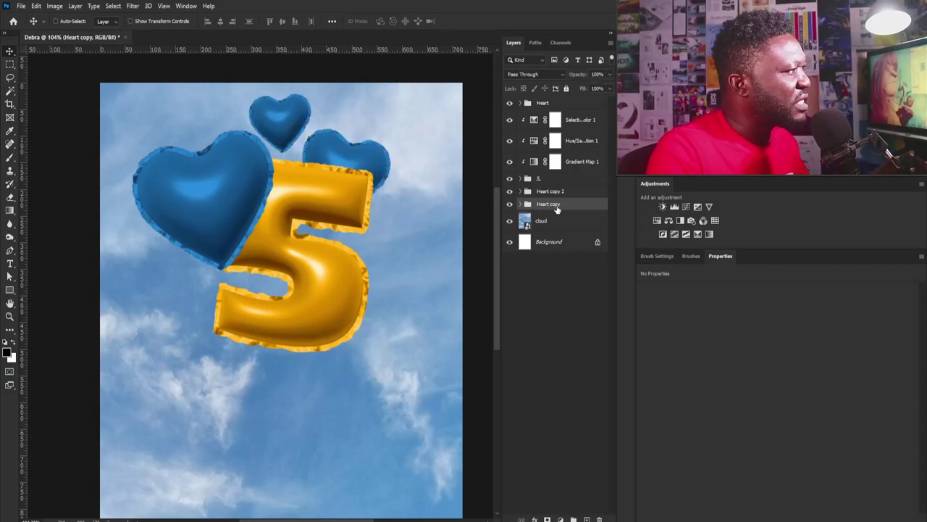
pyautogui.moveTo(557, 208); pyautogui.dragTo(587, 519)
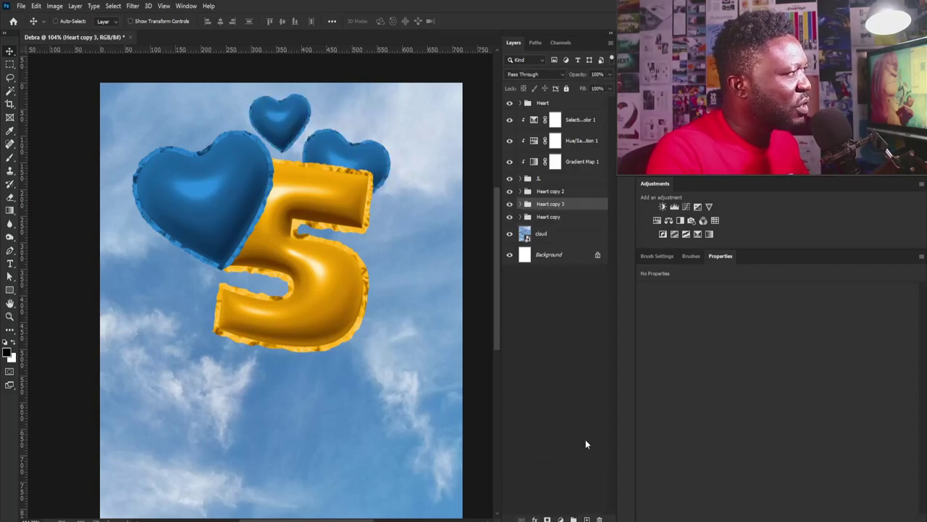
pyautogui.moveTo(560, 209); pyautogui.dragTo(552, 233)
# Rename the Heart copy 3 group to Gold_Heart copy 3.
pyautogui.doubleClick(549, 218)
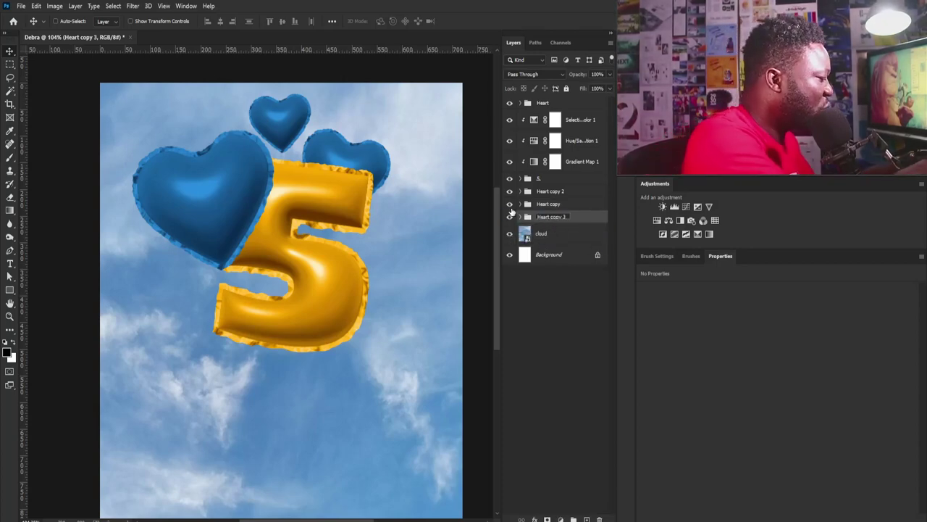
pyautogui.write('Gold_')
pyautogui.press('Return')
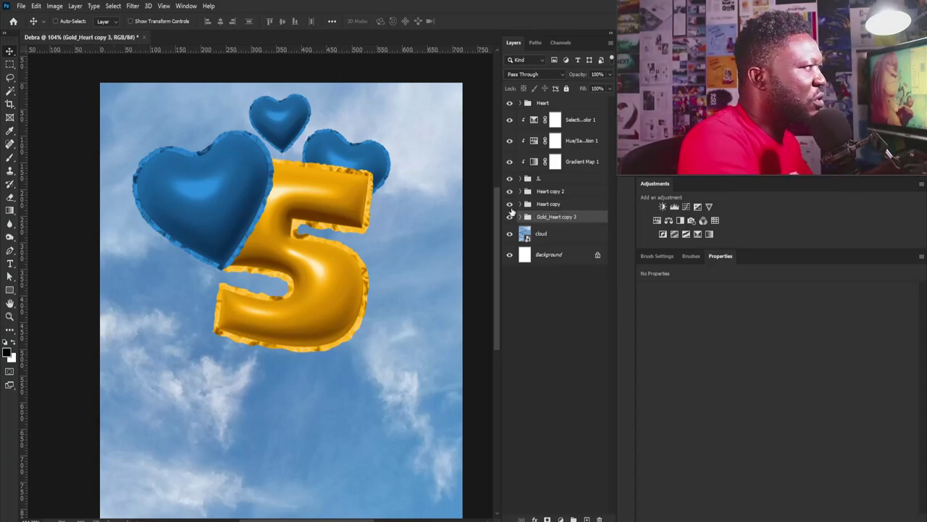
# Copy the Selective Color, Hue/Saturation and Gradient Map layers into Gold_Heart copy 3 and clip them.
pyautogui.click(577, 161)
pyautogui.keyDown('shift'); pyautogui.click(571, 121); pyautogui.keyUp('shift')
pyautogui.moveTo(573, 127); pyautogui.dragTo(587, 519)
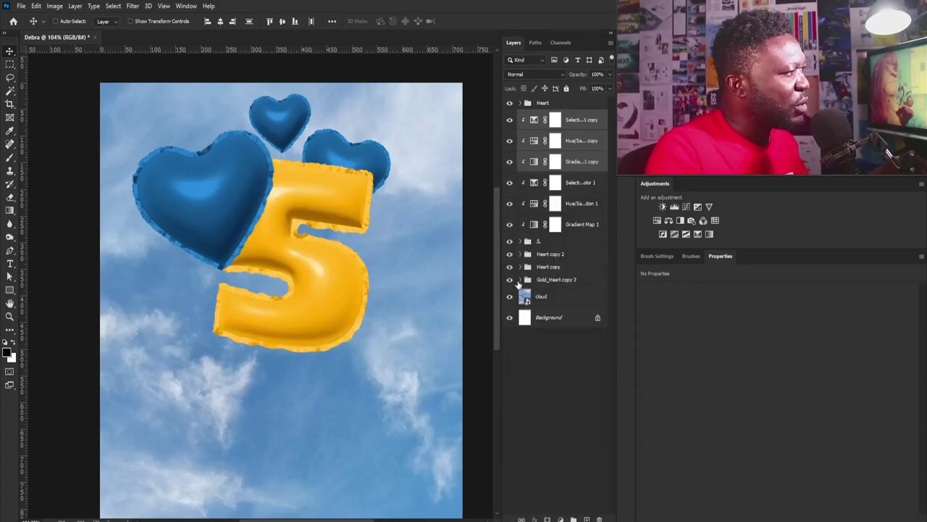
pyautogui.click(518, 281)
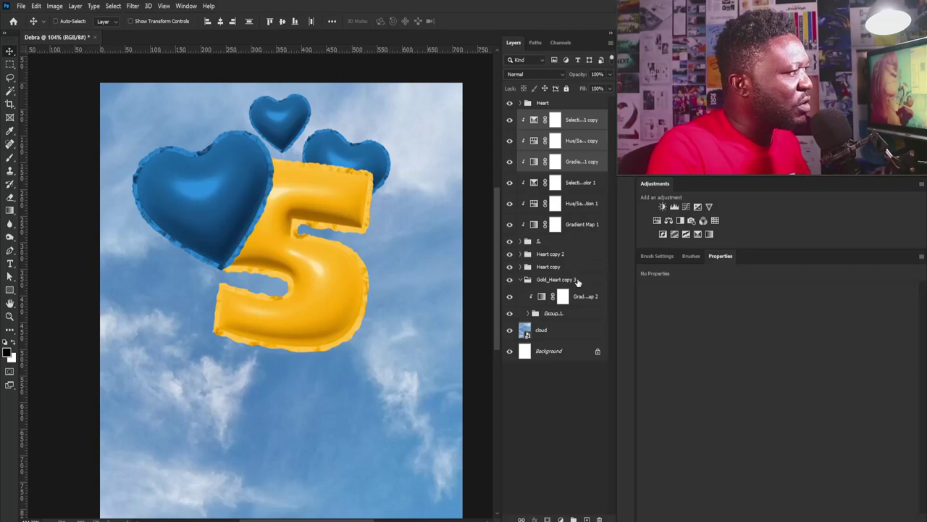
pyautogui.moveTo(578, 123); pyautogui.dragTo(599, 519)
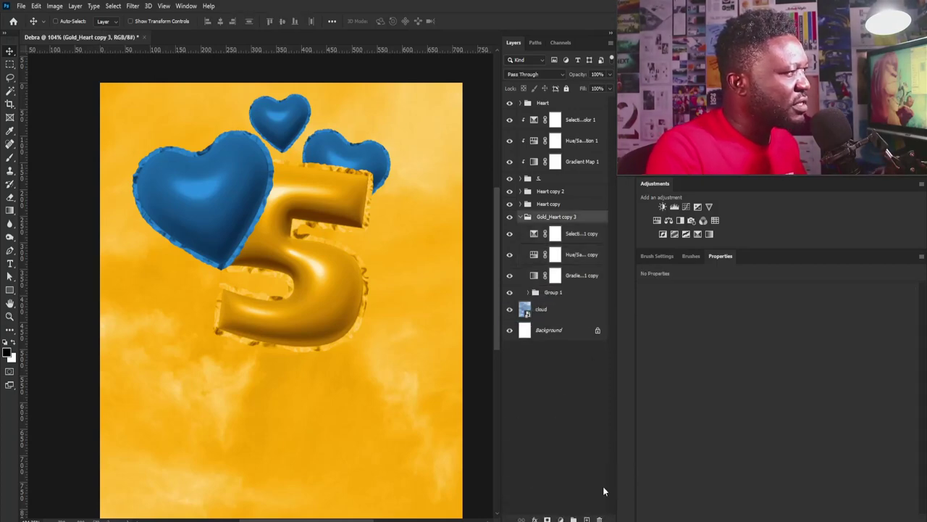
pyautogui.moveTo(581, 284); pyautogui.dragTo(579, 273)
pyautogui.keyDown('alt'); pyautogui.click(580, 261); pyautogui.keyUp('alt')
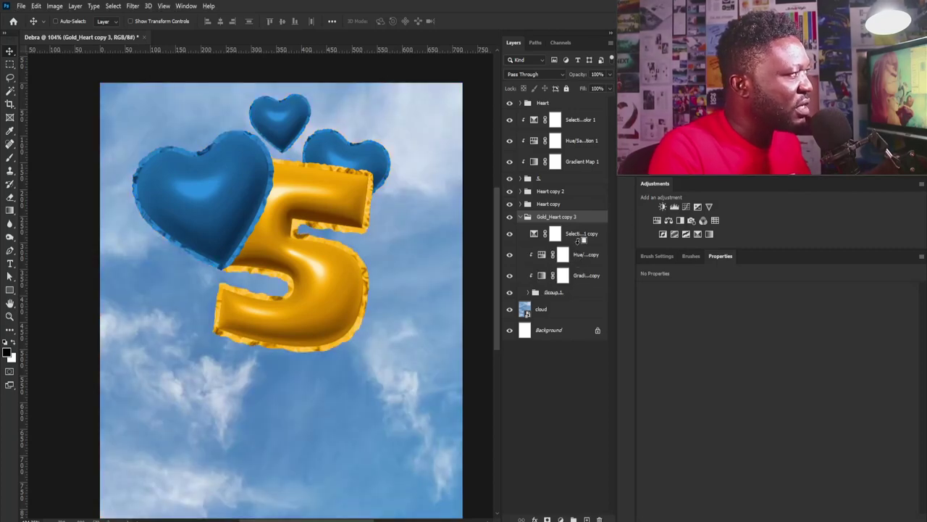
pyautogui.keyDown('alt'); pyautogui.click(578, 240); pyautogui.keyUp('alt')
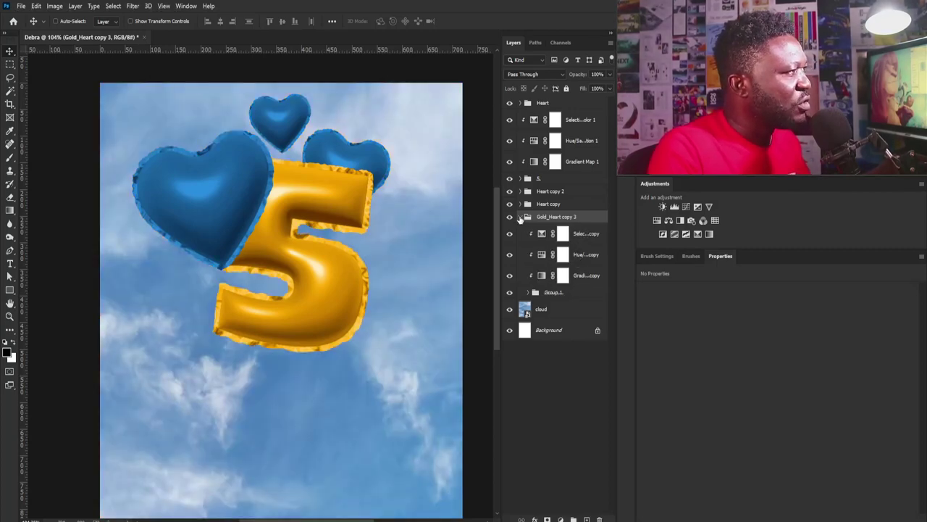
pyautogui.click(519, 217)
# Move the gold heart to the right edge, enlarging and tilting it.
pyautogui.moveTo(366, 184); pyautogui.dragTo(467, 299)
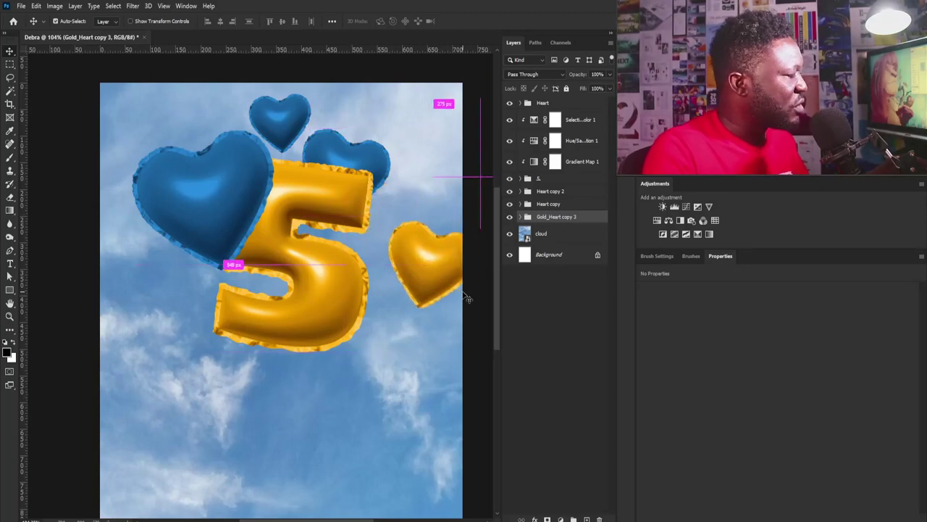
pyautogui.hotkey('ctrl', 't')
pyautogui.moveTo(360, 352); pyautogui.dragTo(231, 391)
pyautogui.moveTo(377, 216); pyautogui.dragTo(454, 283)
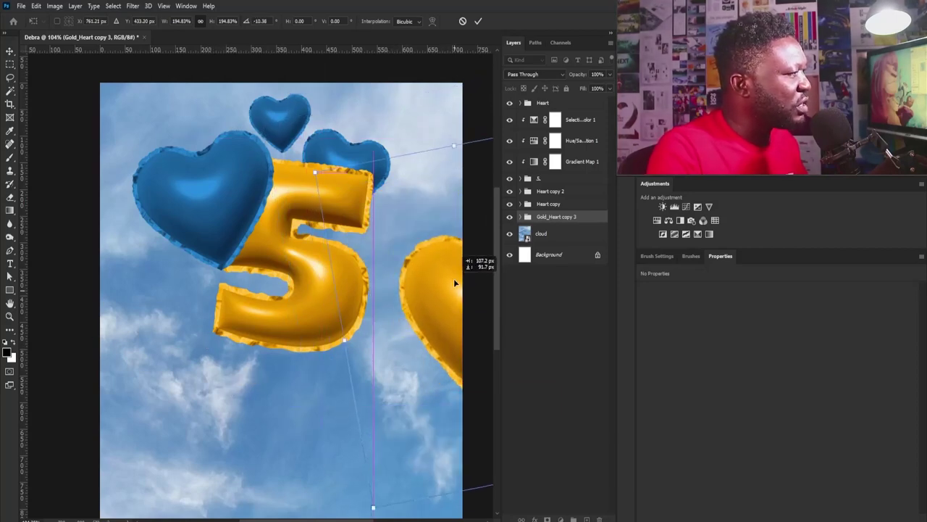
pyautogui.press('Return')
# Duplicate the gold heart as Gold_Heart copy 4 and move it to the top-left corner.
pyautogui.press('ctrl')
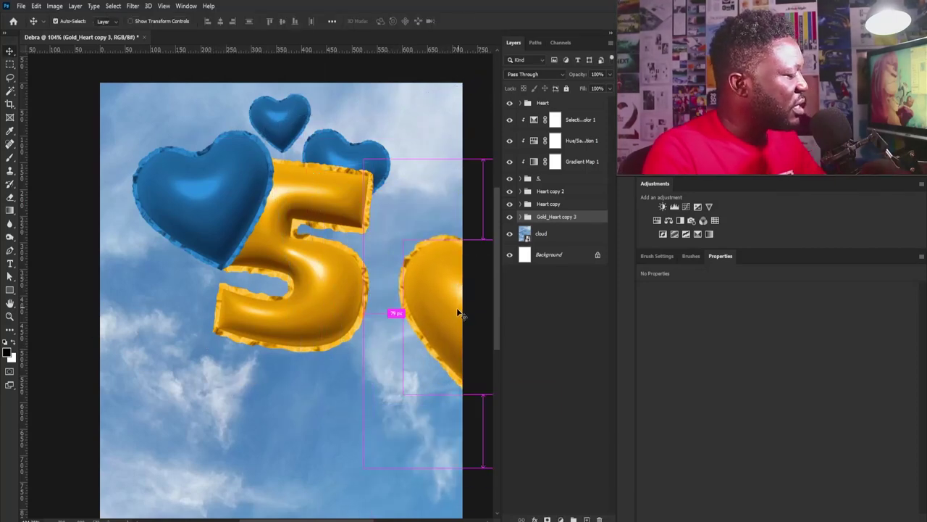
pyautogui.hotkey('ctrl', 'j')
pyautogui.moveTo(444, 309); pyautogui.dragTo(120, 94)
# Nudge the top-left gold heart left and set its Hue/Saturation saturation to -23.
pyautogui.scroll(-2, 292, 214)
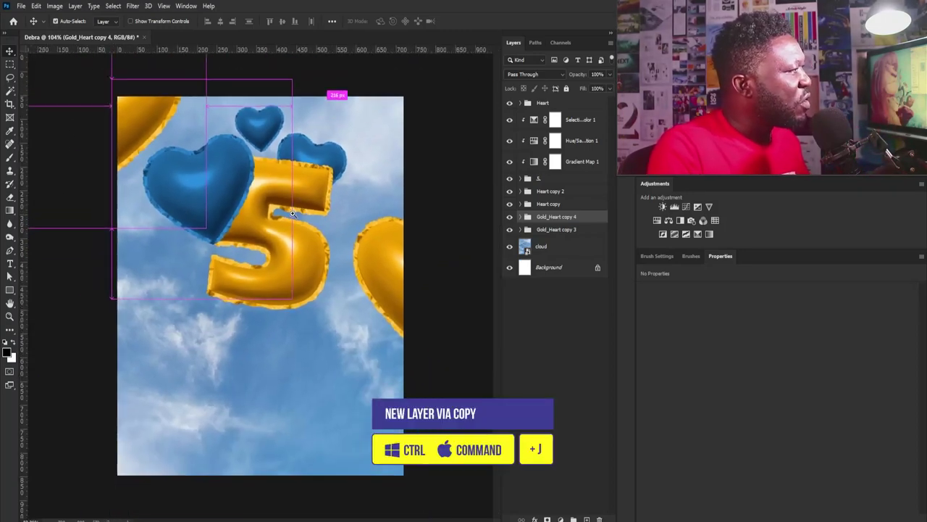
pyautogui.scroll(3, 218, 173)
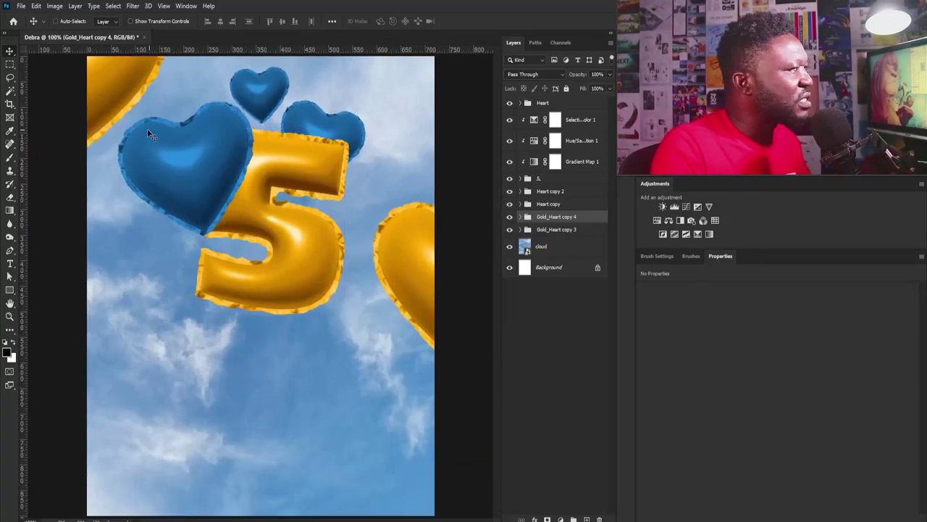
pyautogui.moveTo(101, 83); pyautogui.dragTo(92, 87)
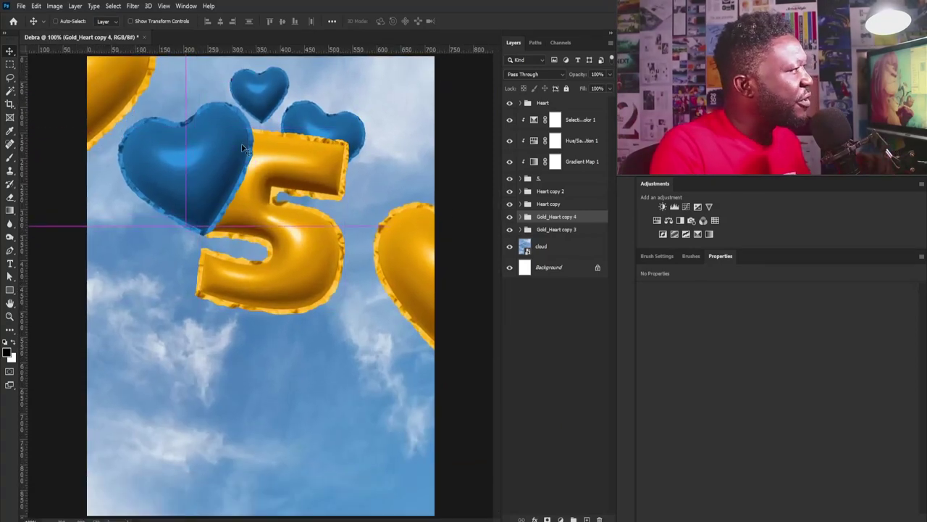
pyautogui.click(520, 217)
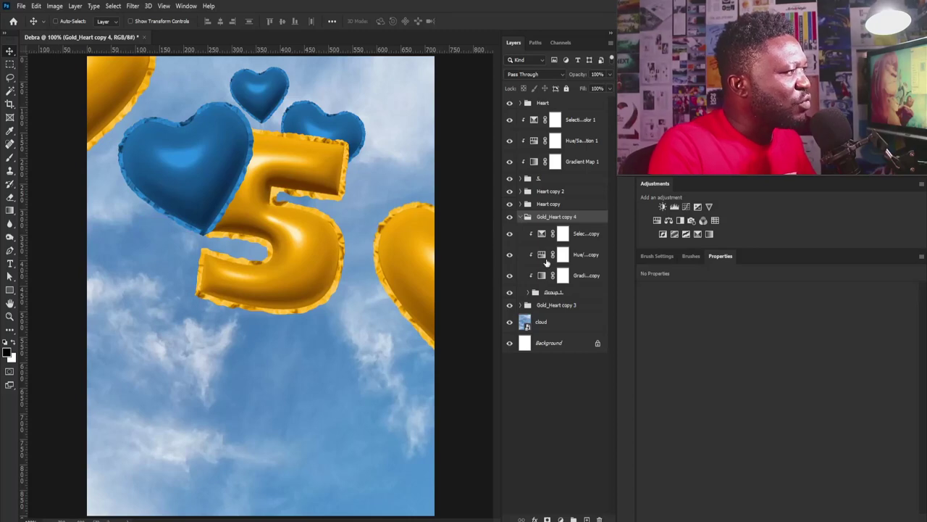
pyautogui.click(543, 255)
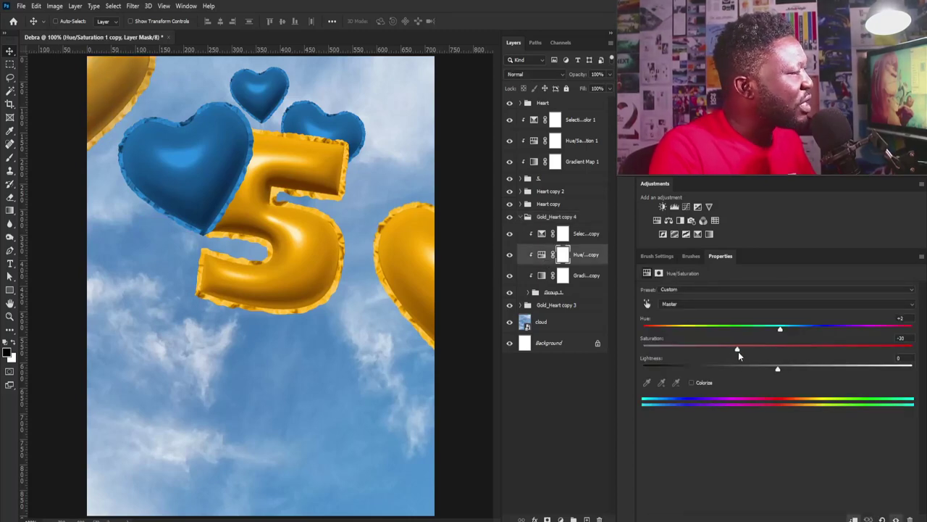
pyautogui.moveTo(744, 350); pyautogui.dragTo(748, 349)
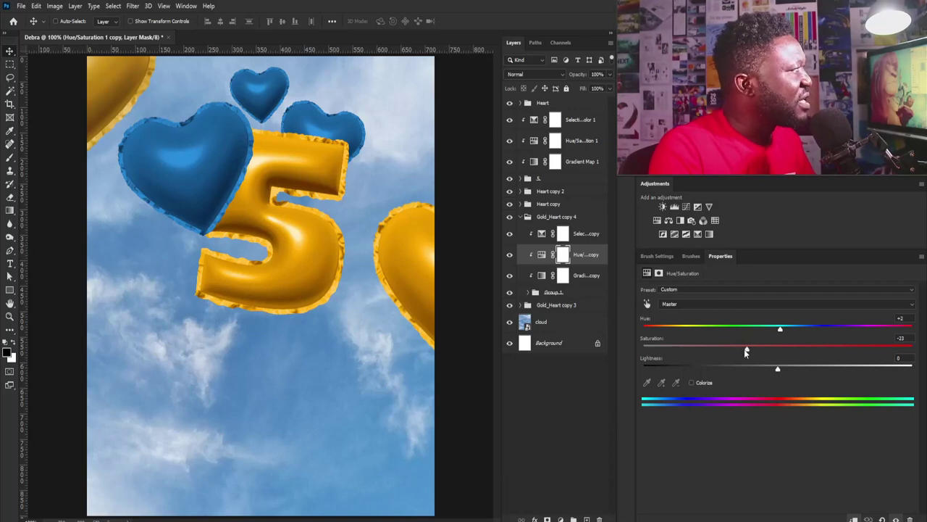
pyautogui.click(520, 215)
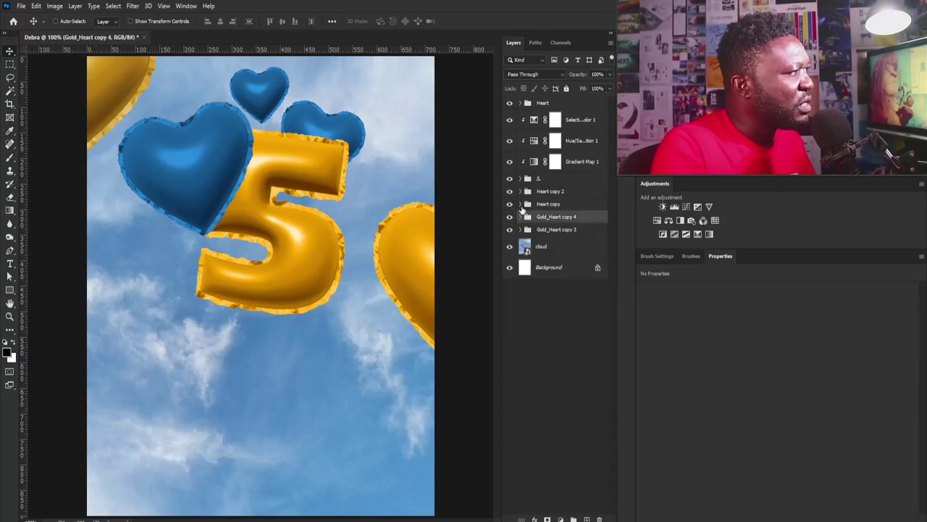
# Lower Gold_Heart copy 3's Hue/Saturation saturation to -17.
pyautogui.click(520, 204)
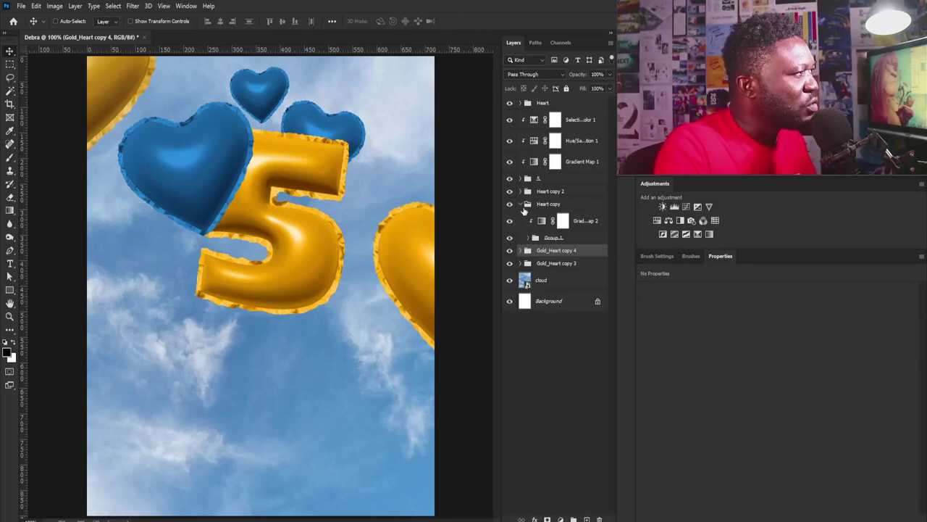
pyautogui.click(521, 205)
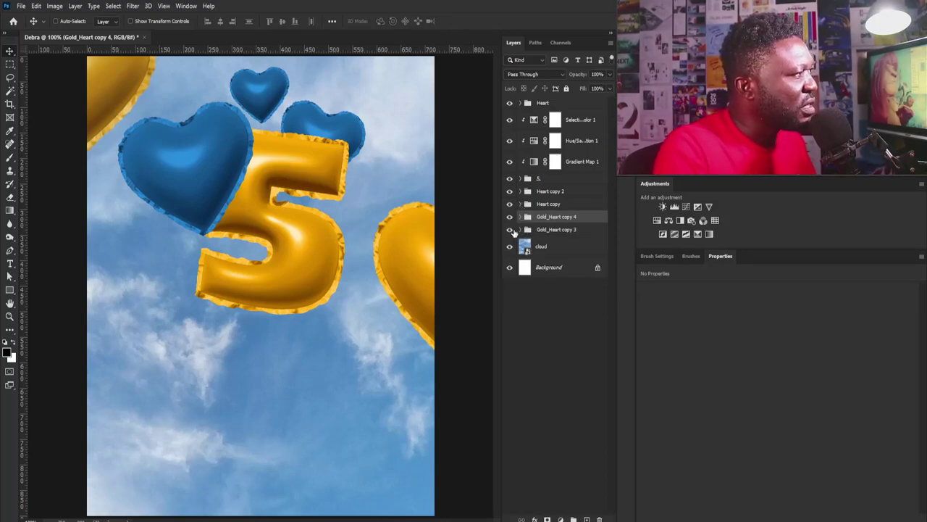
pyautogui.click(525, 231)
pyautogui.click(519, 230)
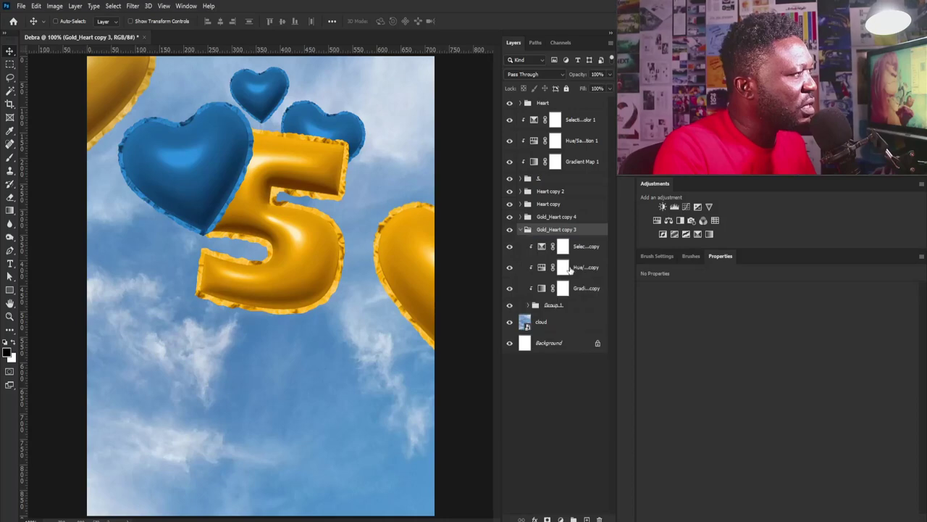
pyautogui.click(547, 268)
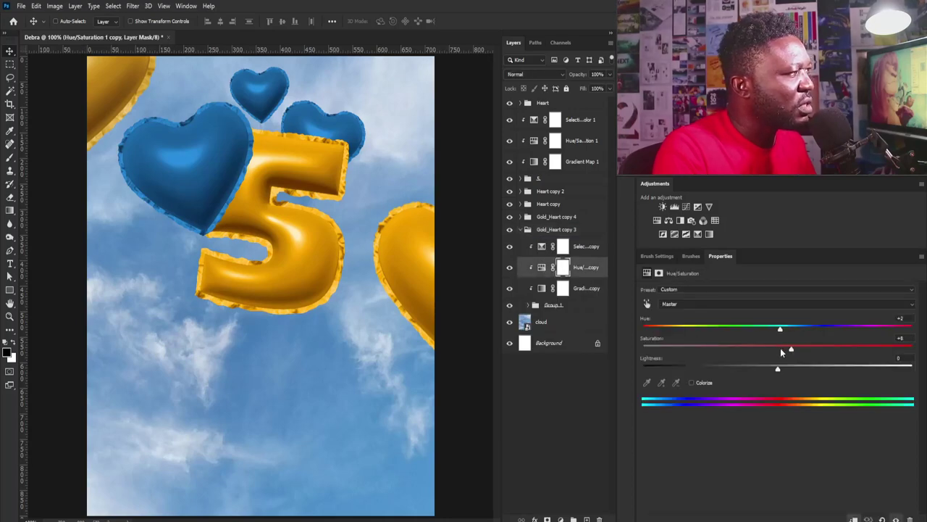
pyautogui.click(758, 349)
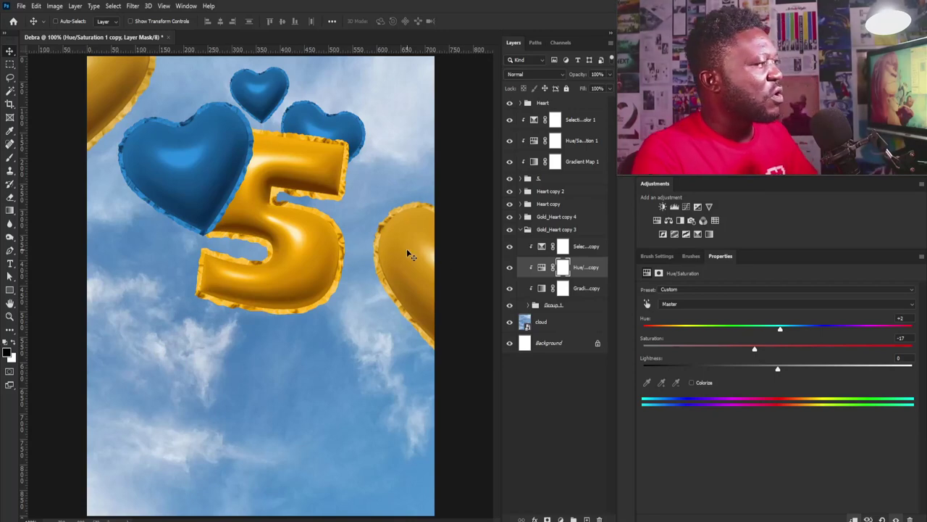
pyautogui.click(520, 229)
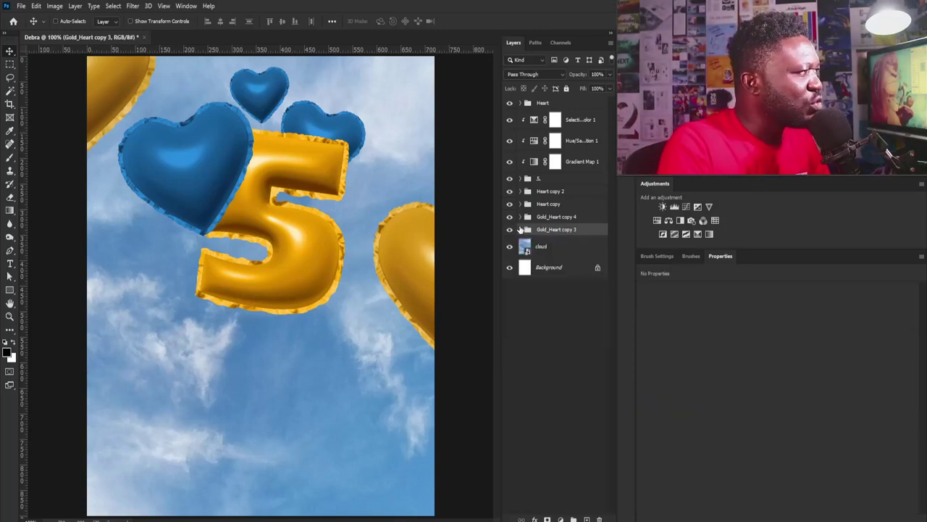
pyautogui.click(519, 229)
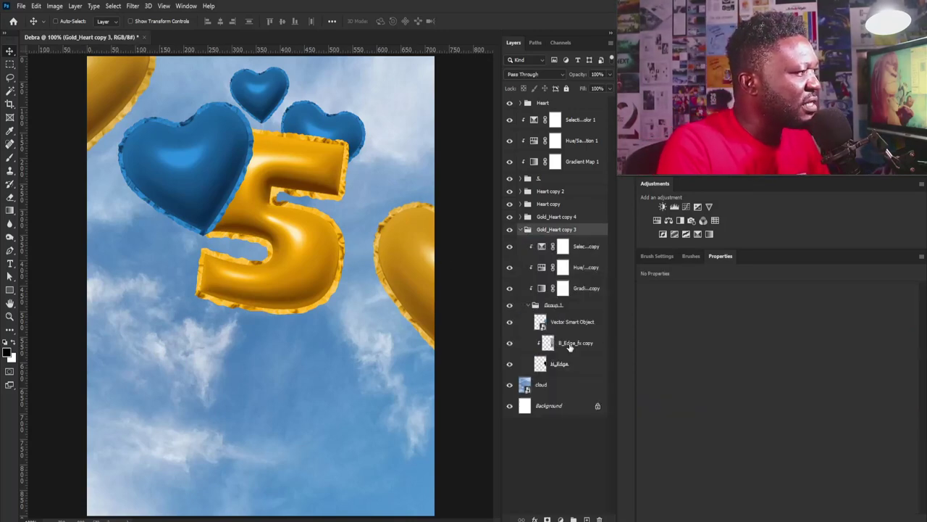
# Convert Gold_Heart copy 3's Group 1 to a smart object and apply an 8 px Field Blur.
pyautogui.click(528, 304)
pyautogui.rightClick(564, 308)
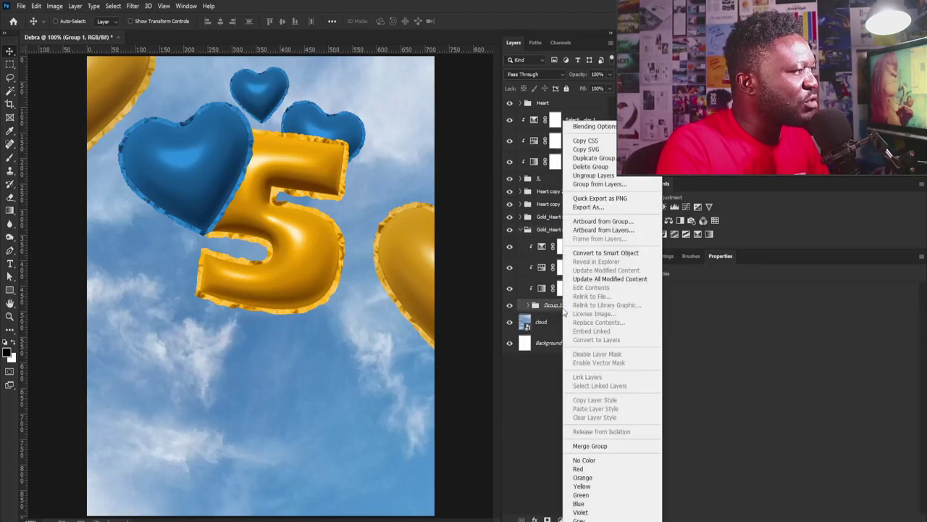
pyautogui.click(606, 253)
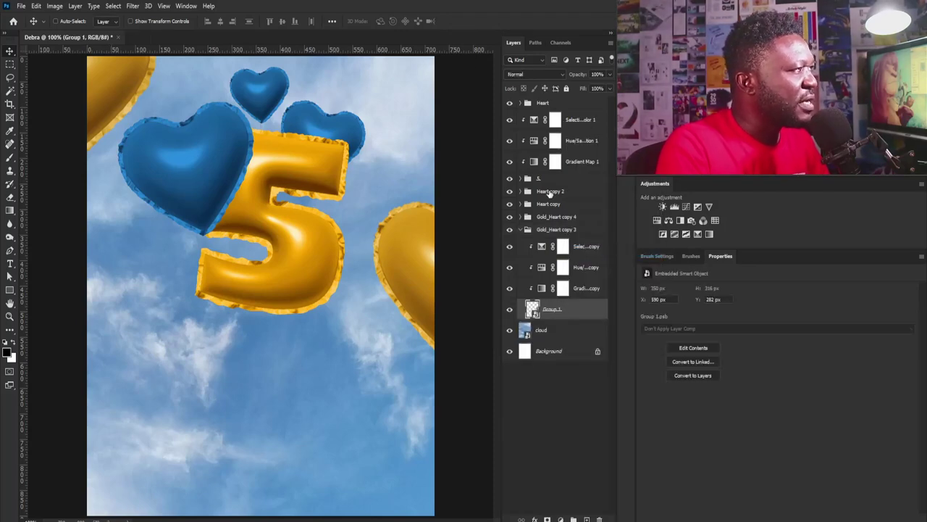
pyautogui.click(133, 6)
pyautogui.moveTo(140, 121)
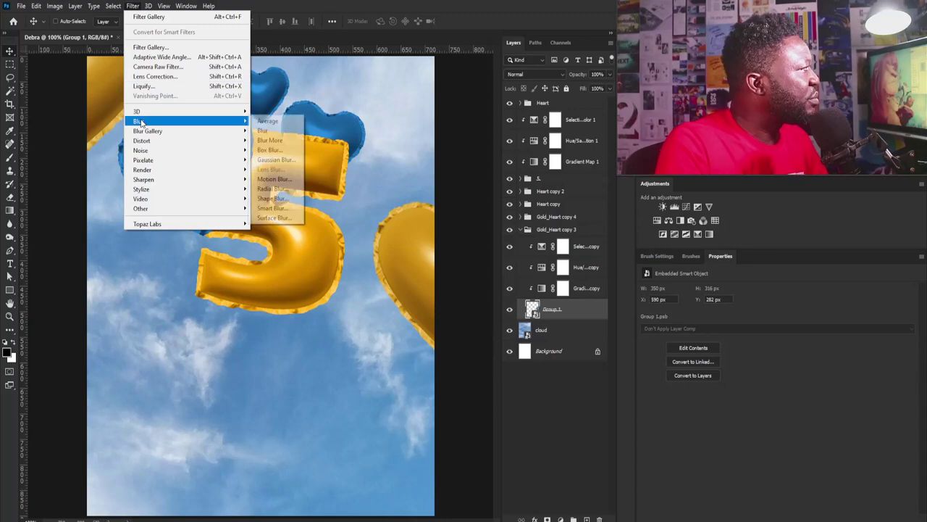
pyautogui.click(275, 128)
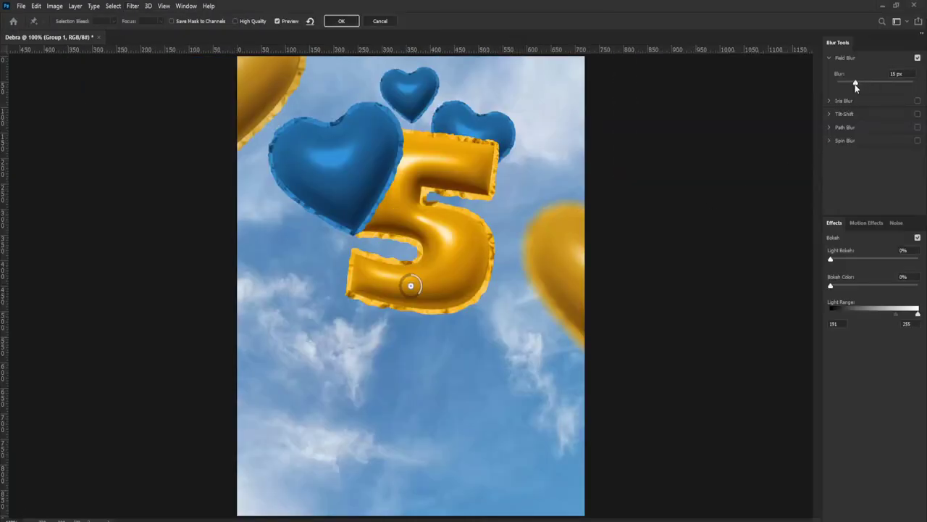
pyautogui.moveTo(852, 84); pyautogui.dragTo(850, 85)
pyautogui.click(341, 21)
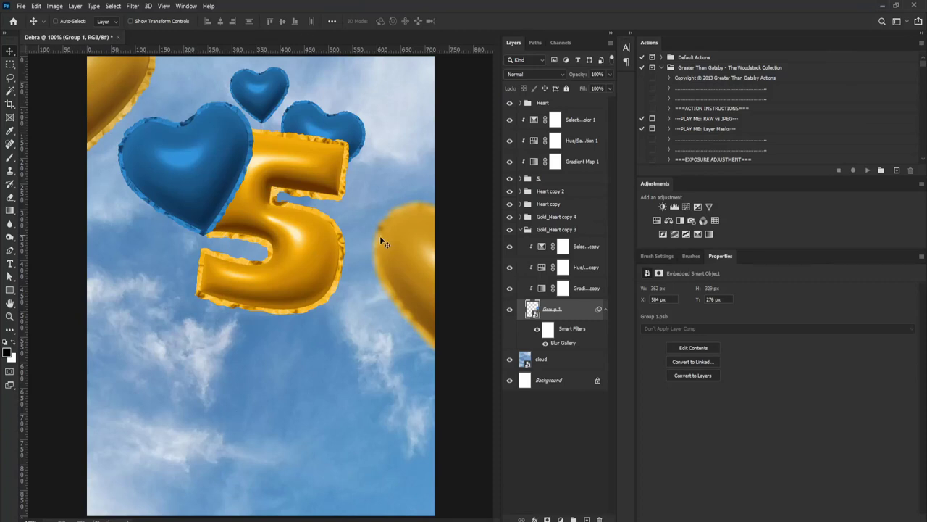
# Convert Gold_Heart copy 4's Group 1 to a smart object and apply a 10 px Field Blur.
pyautogui.click(521, 229)
pyautogui.click(520, 217)
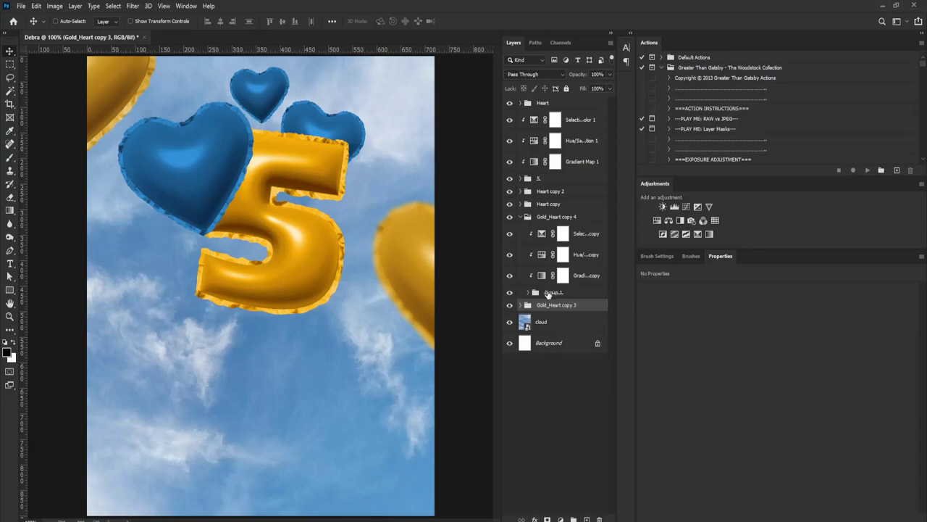
pyautogui.rightClick(548, 293)
pyautogui.click(587, 255)
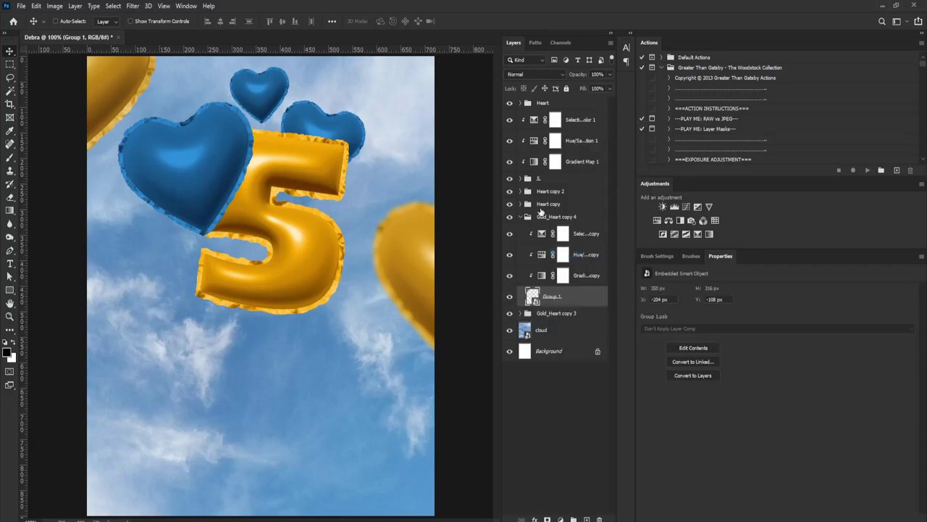
pyautogui.click(133, 5)
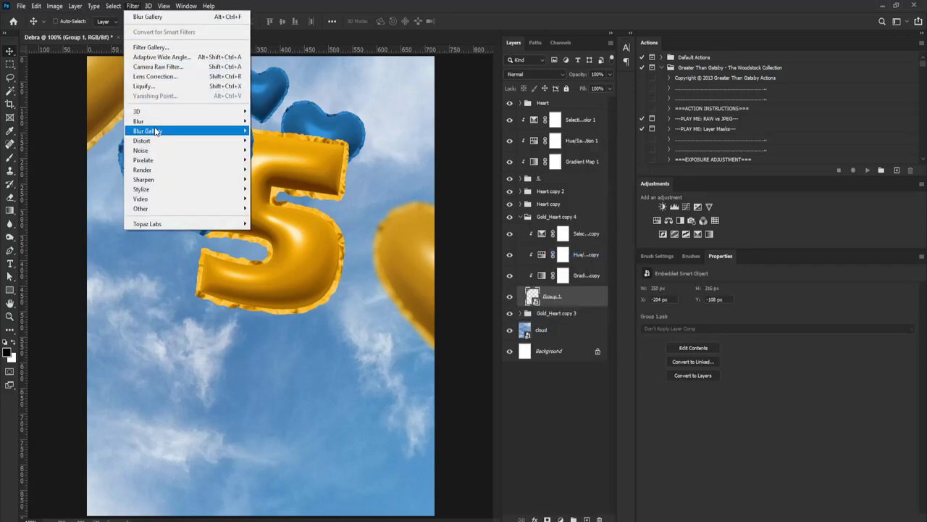
pyautogui.moveTo(225, 134)
pyautogui.click(270, 131)
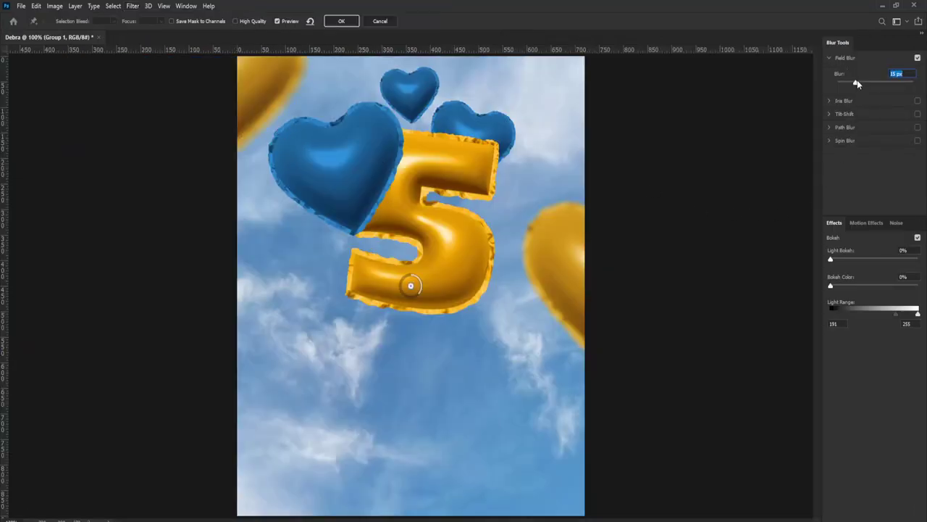
pyautogui.moveTo(856, 84); pyautogui.dragTo(850, 84)
pyautogui.click(342, 22)
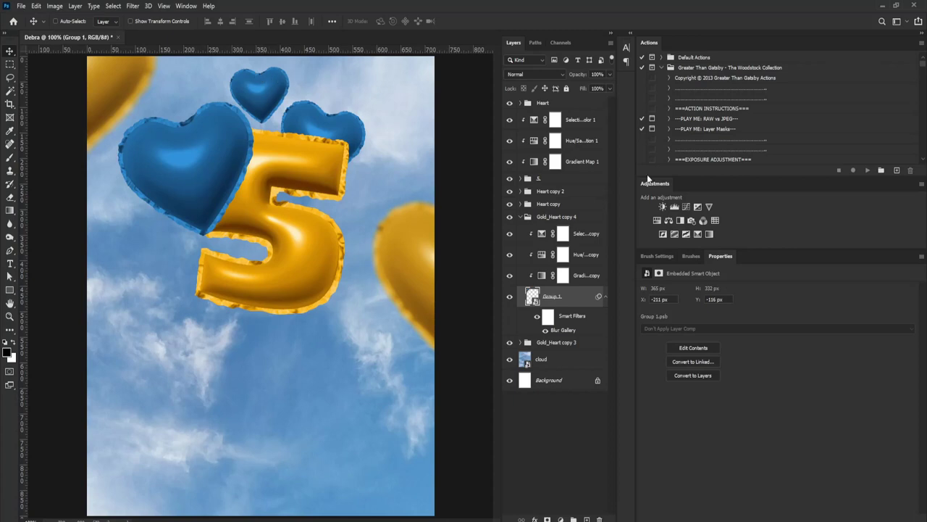
# Identify the small top heart as Heart copy 2 and select its Group 1.
pyautogui.click(522, 218)
pyautogui.rightClick(252, 88)
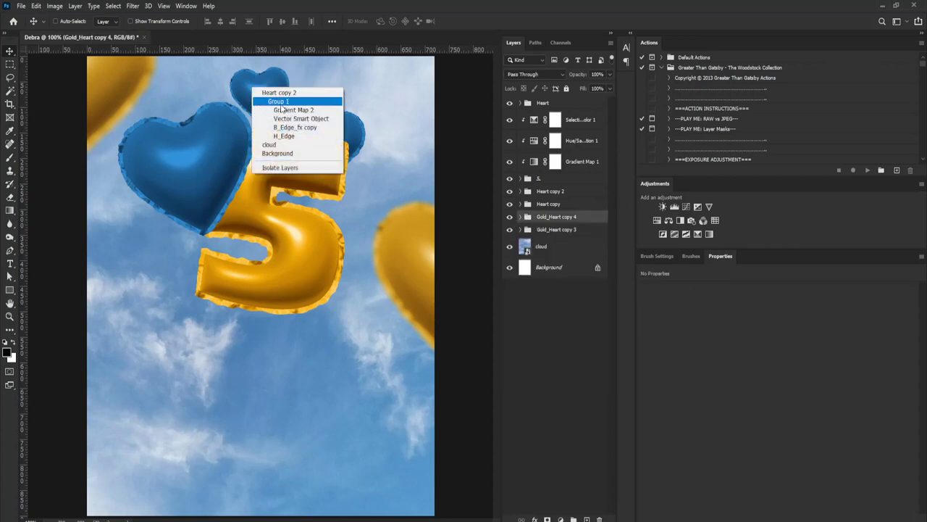
pyautogui.click(282, 103)
pyautogui.rightClick(281, 96)
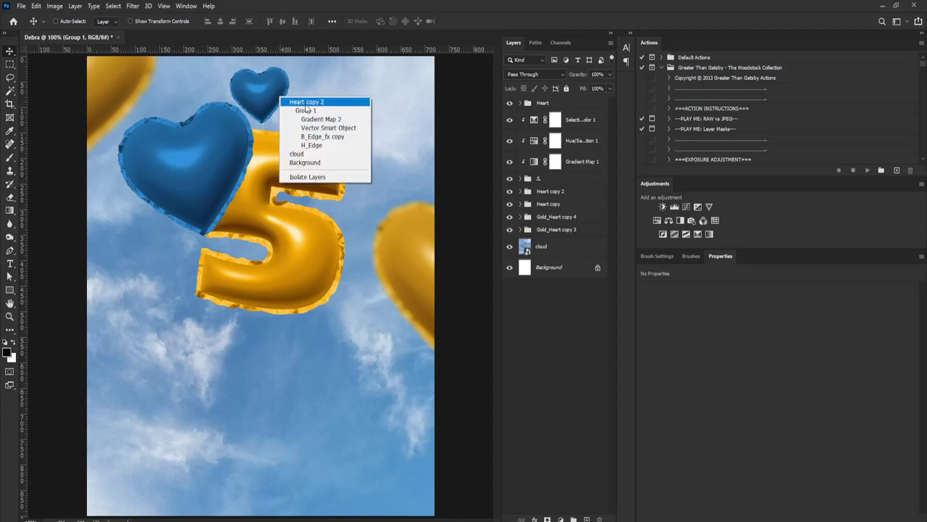
pyautogui.click(307, 102)
pyautogui.click(510, 191)
pyautogui.click(510, 192)
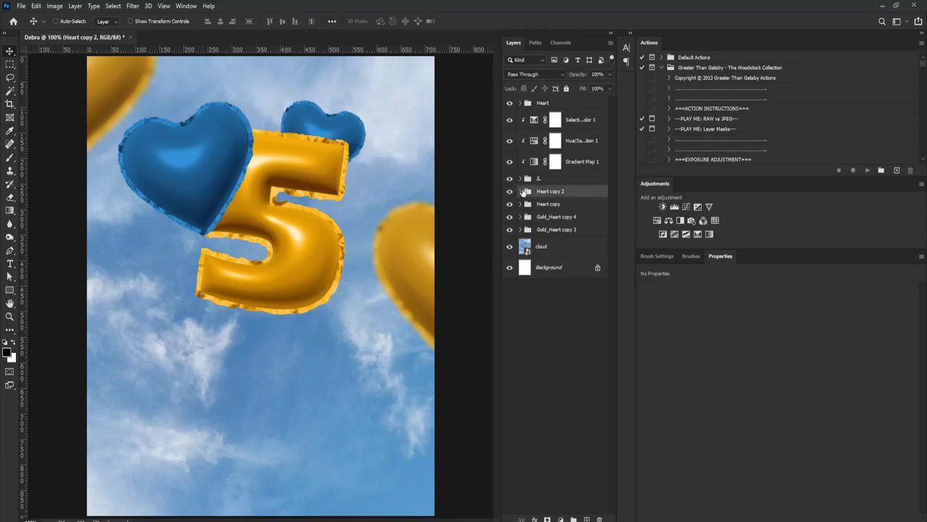
pyautogui.click(520, 191)
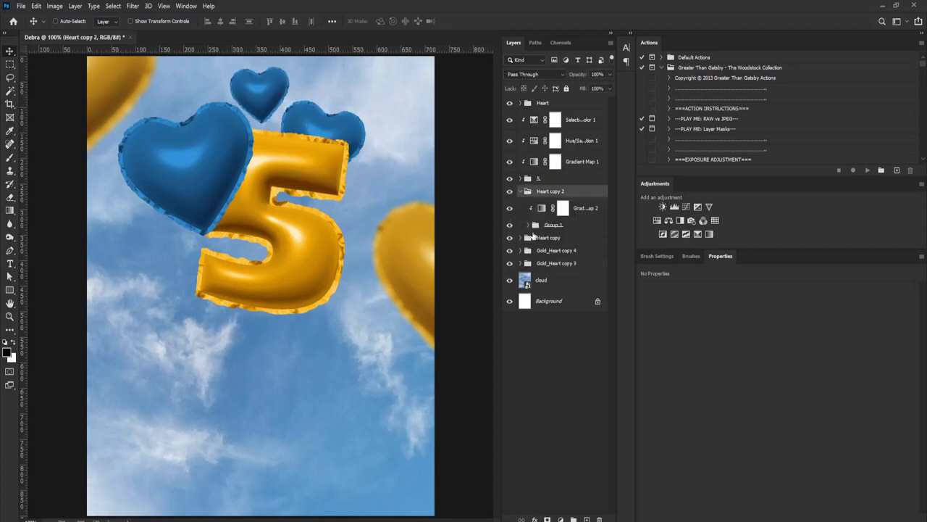
pyautogui.click(554, 210)
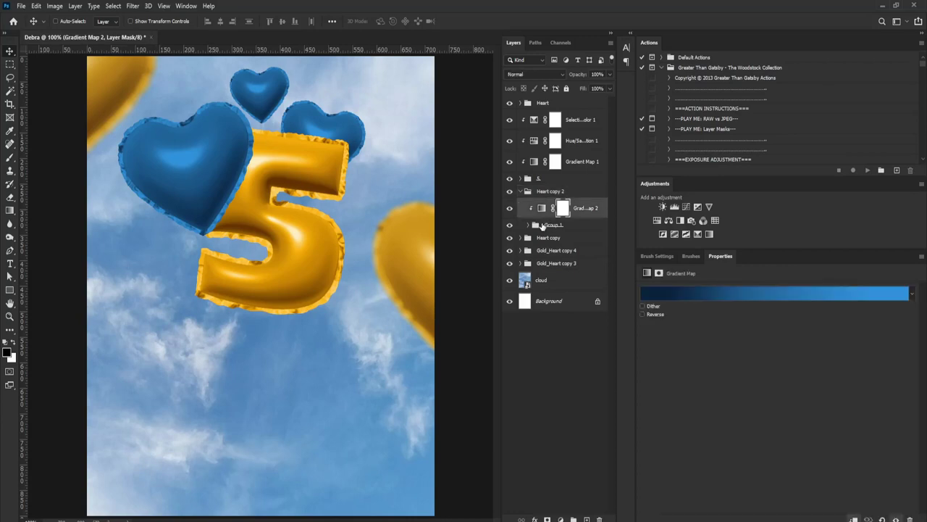
pyautogui.click(543, 225)
# Convert that Group 1 to a smart object and apply a 5 px Field Blur.
pyautogui.rightClick(564, 224)
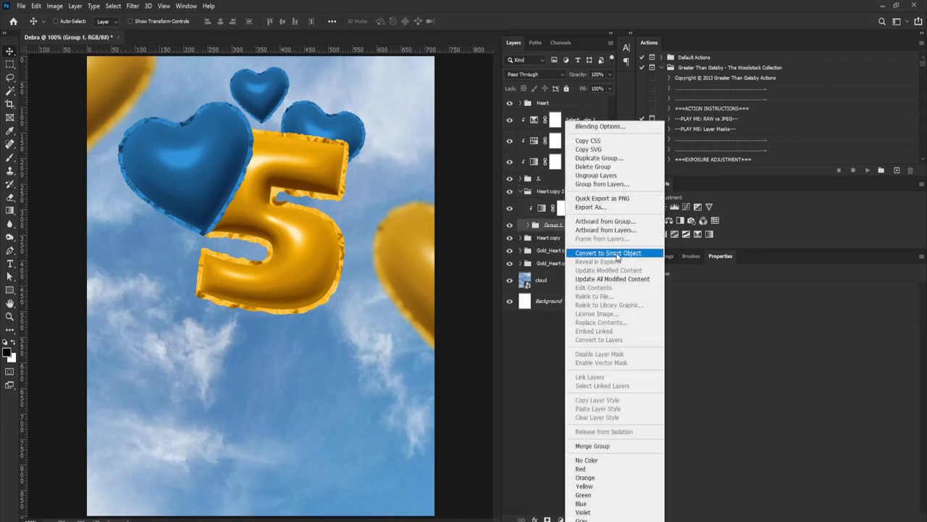
pyautogui.click(617, 253)
pyautogui.click(131, 6)
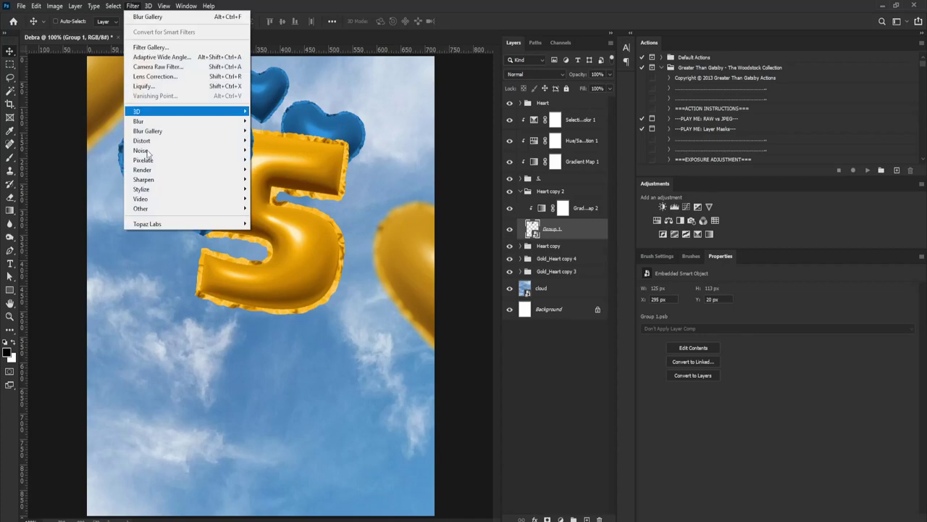
pyautogui.moveTo(173, 132)
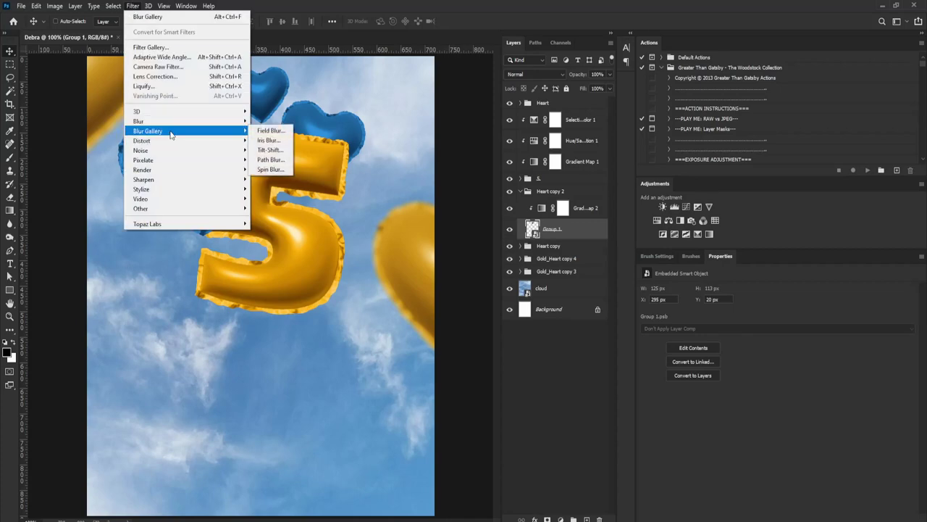
pyautogui.click(277, 127)
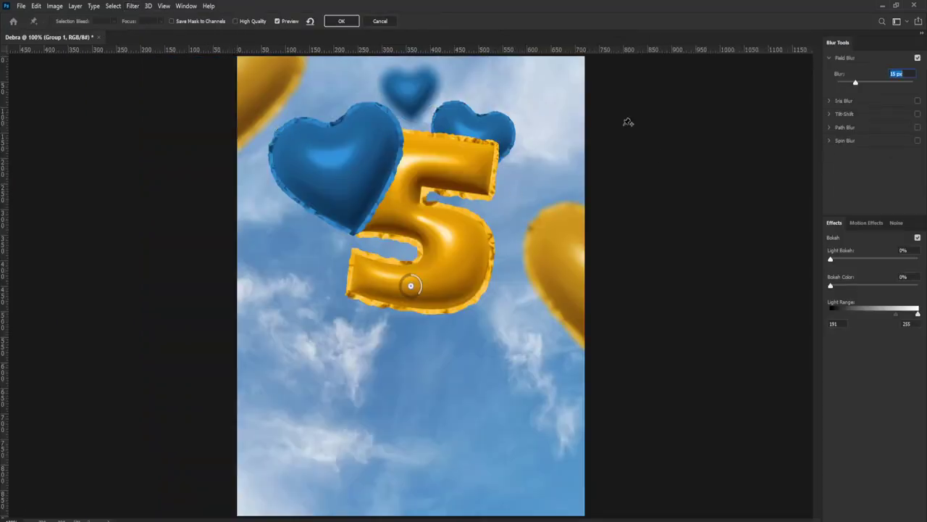
pyautogui.moveTo(855, 83); pyautogui.dragTo(843, 84)
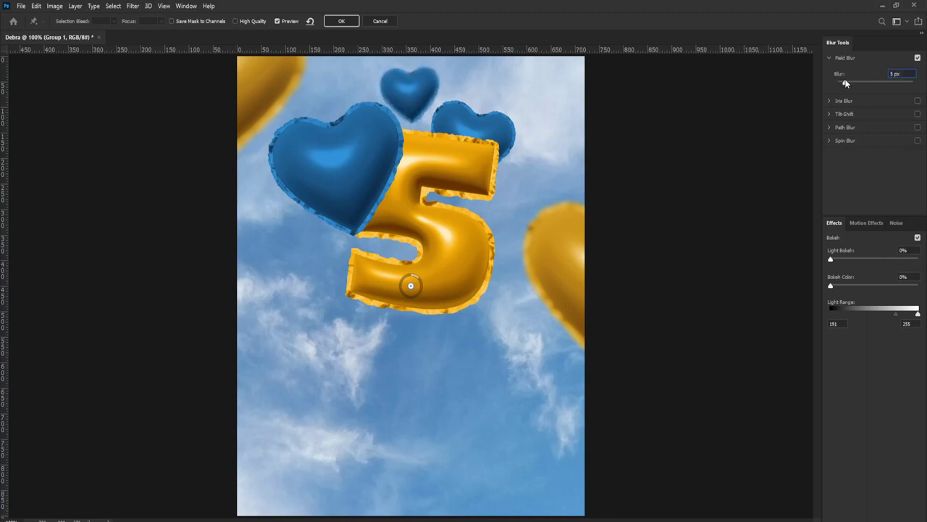
pyautogui.click(338, 21)
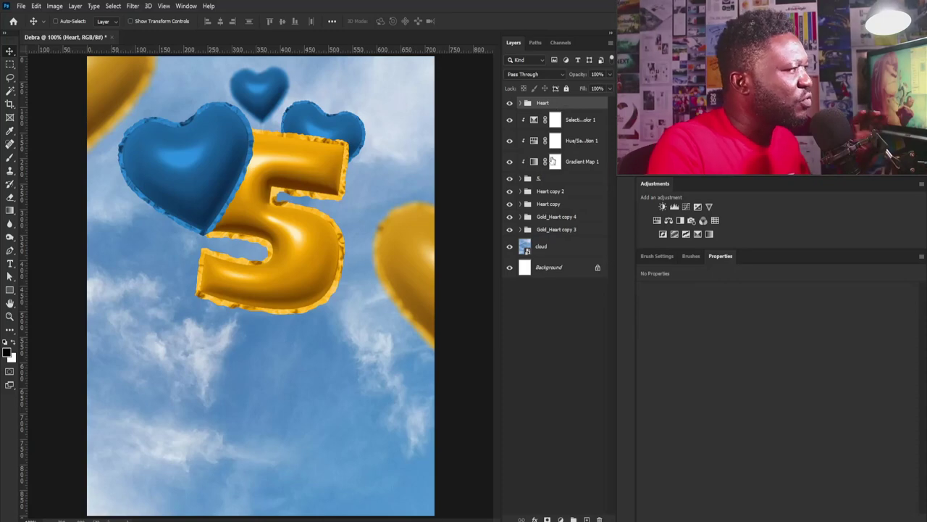
# Select the 5's Selective Color 1 adjustment and start a new layer above it.
pyautogui.click(555, 268)
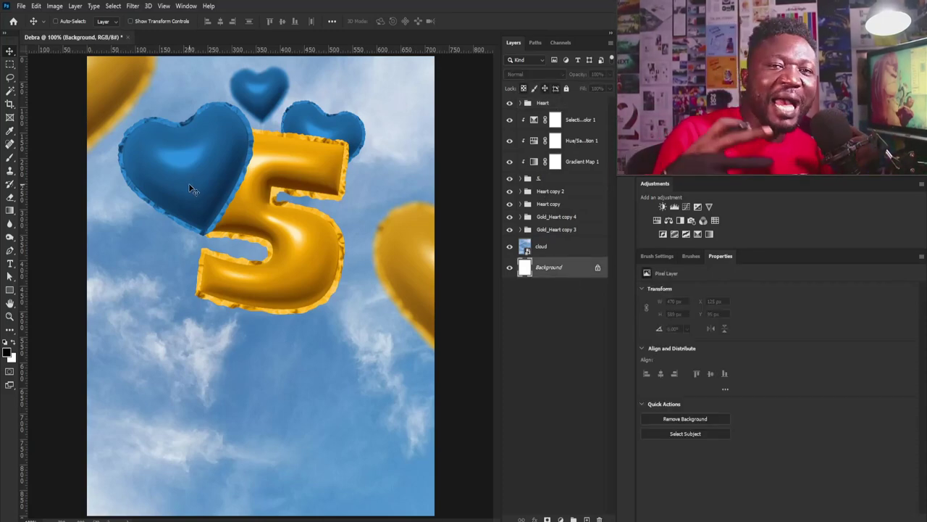
pyautogui.rightClick(209, 171)
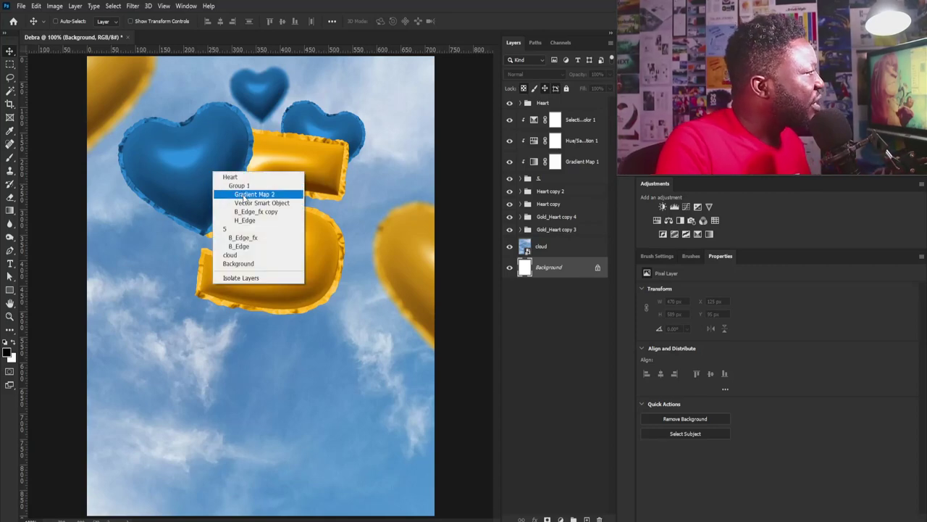
pyautogui.click(254, 157)
pyautogui.rightClick(270, 162)
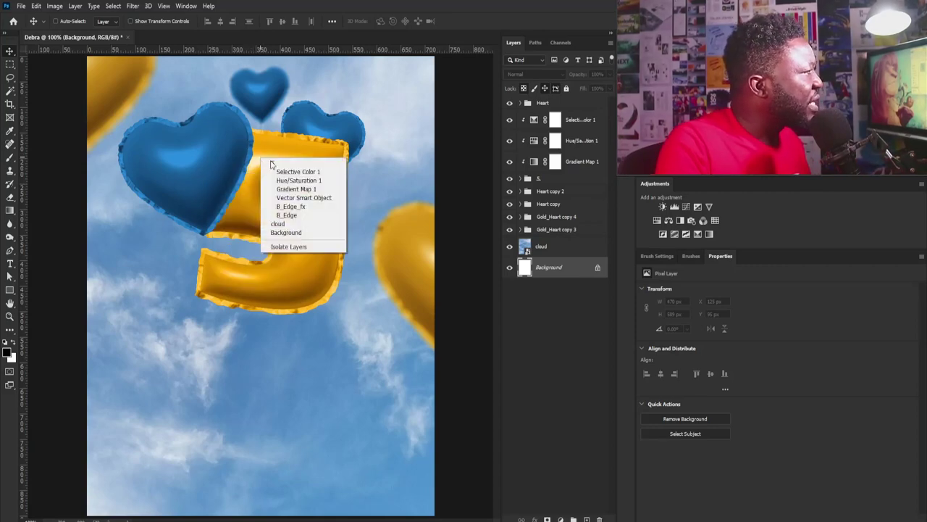
pyautogui.click(292, 207)
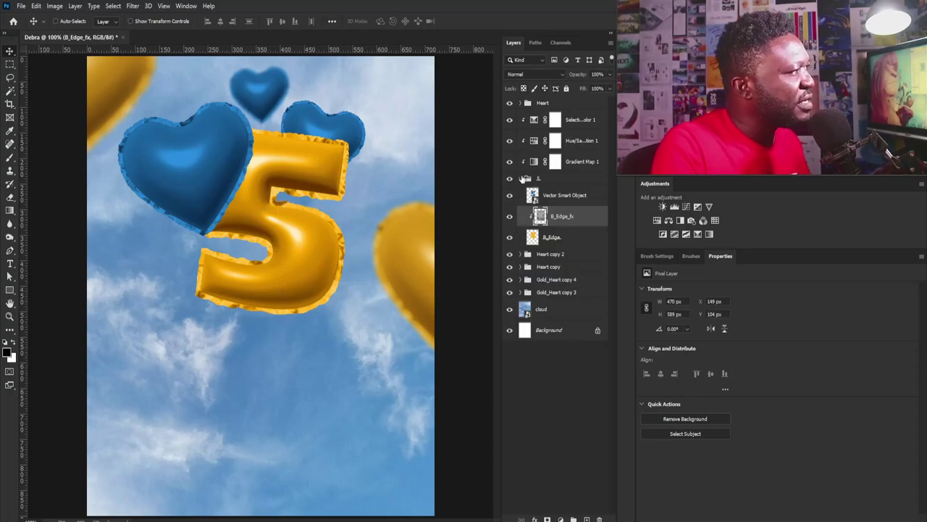
pyautogui.click(535, 193)
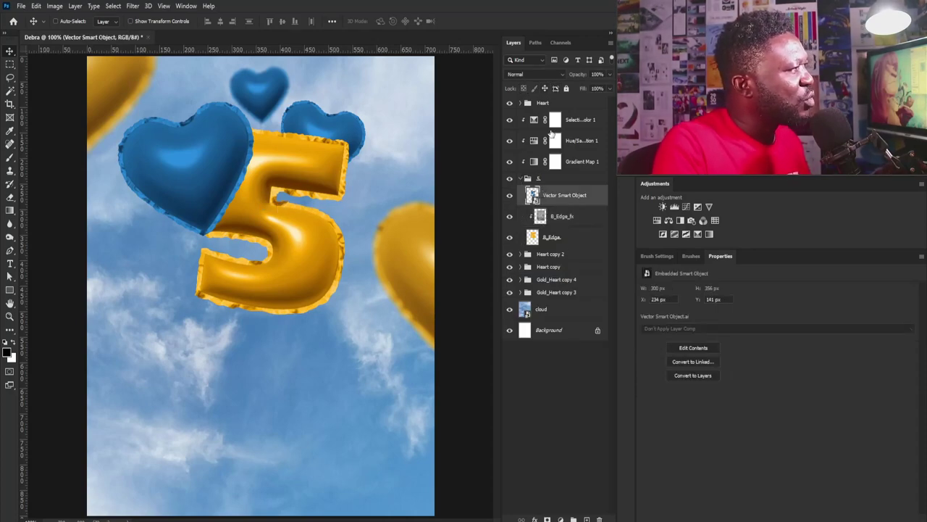
pyautogui.click(577, 122)
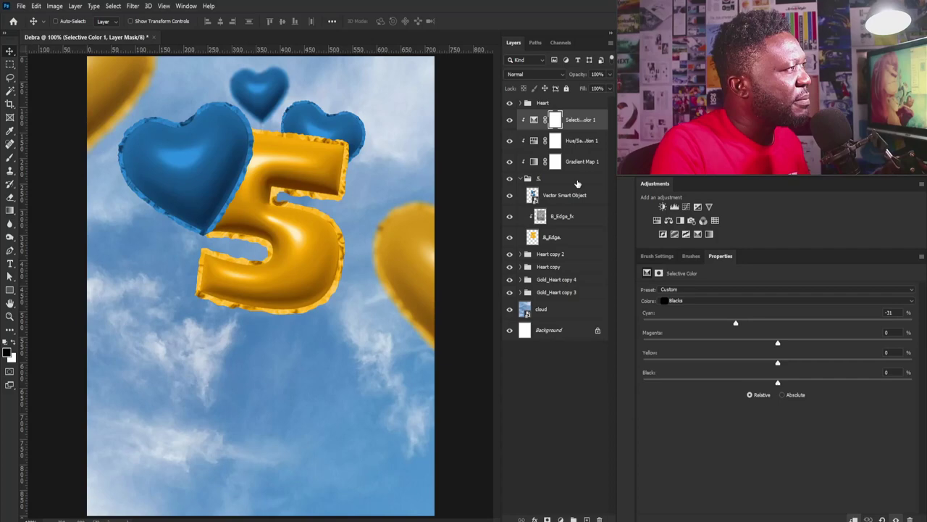
pyautogui.keyDown('alt'); pyautogui.click(587, 516); pyautogui.keyUp('alt')
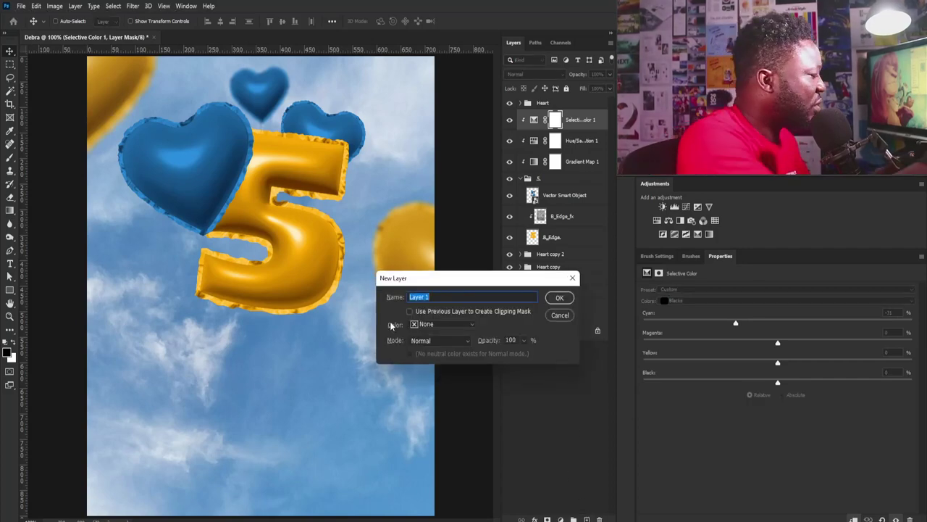
# Name the new layer Shadow, load the blue heart's outline as a selection, and reselect Shadow.
pyautogui.write('Shadow')
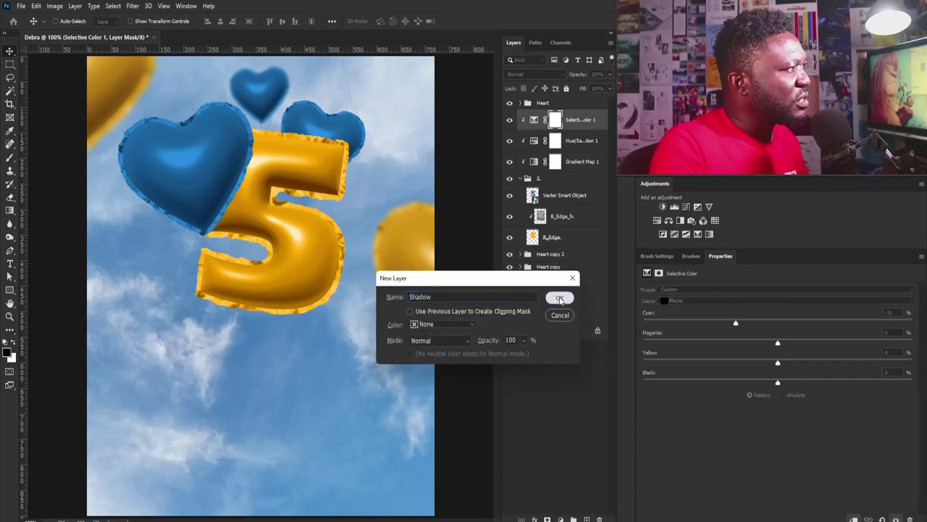
pyautogui.click(559, 298)
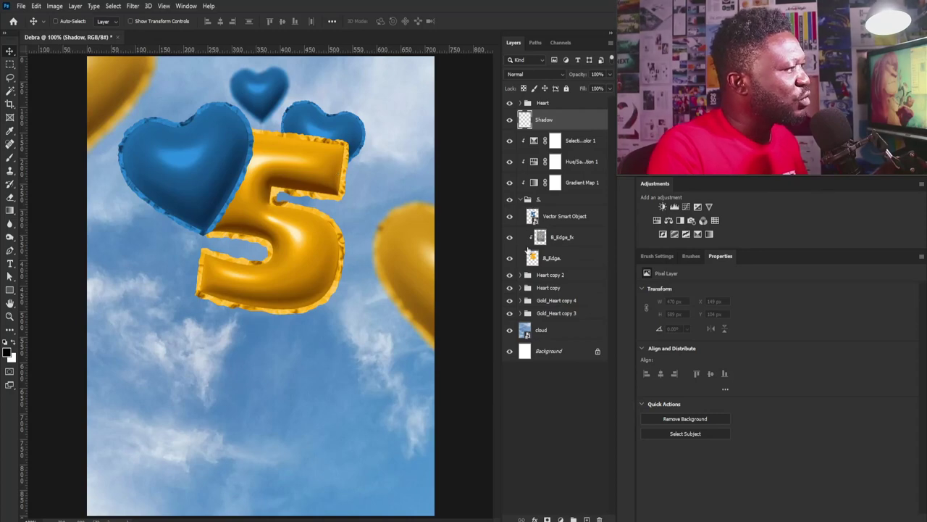
pyautogui.rightClick(221, 158)
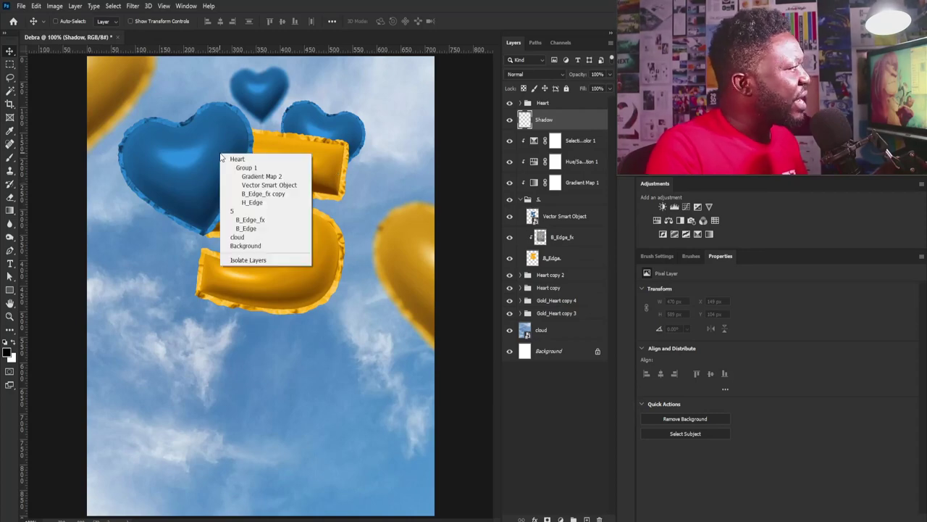
pyautogui.click(263, 187)
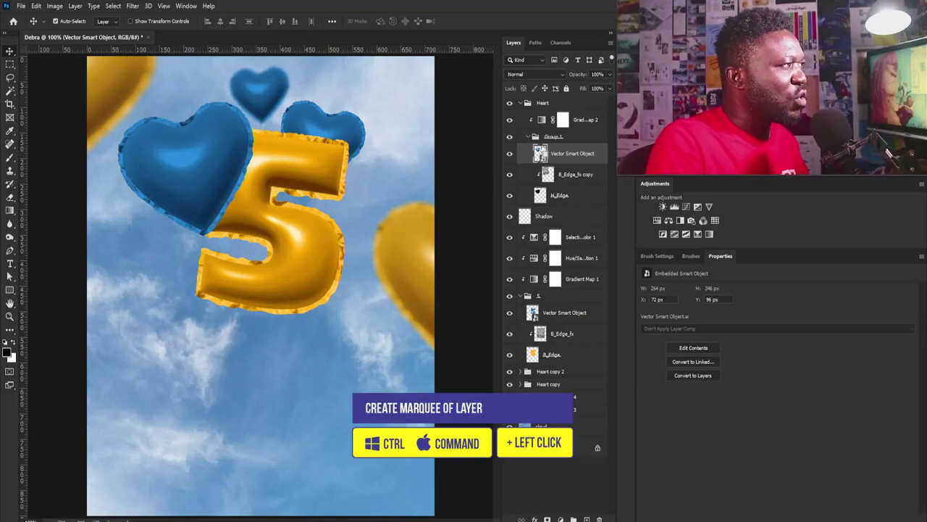
pyautogui.keyDown('ctrl'); pyautogui.click(539, 154); pyautogui.keyUp('ctrl')
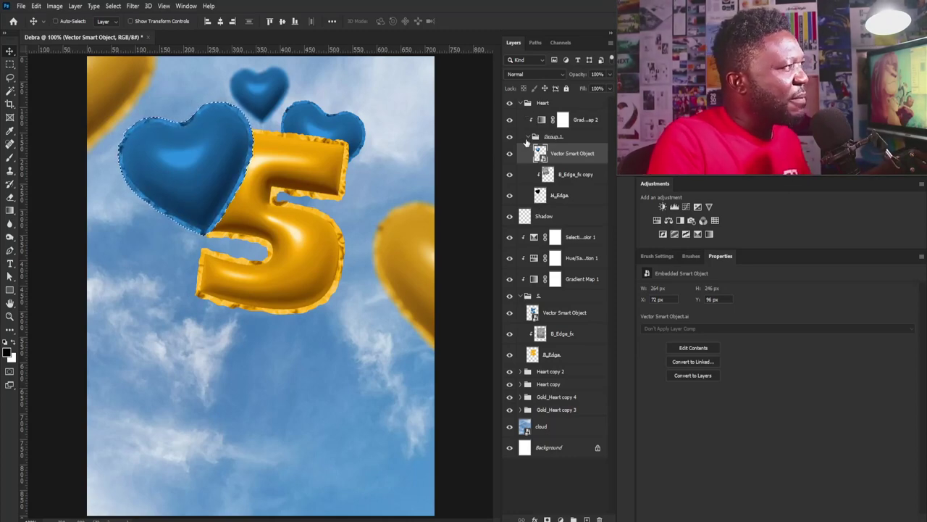
pyautogui.click(530, 137)
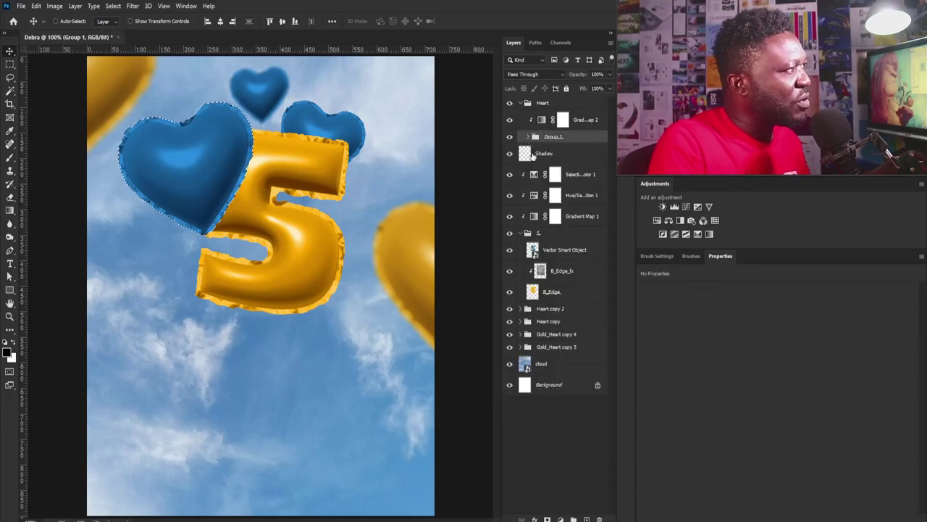
pyautogui.click(536, 153)
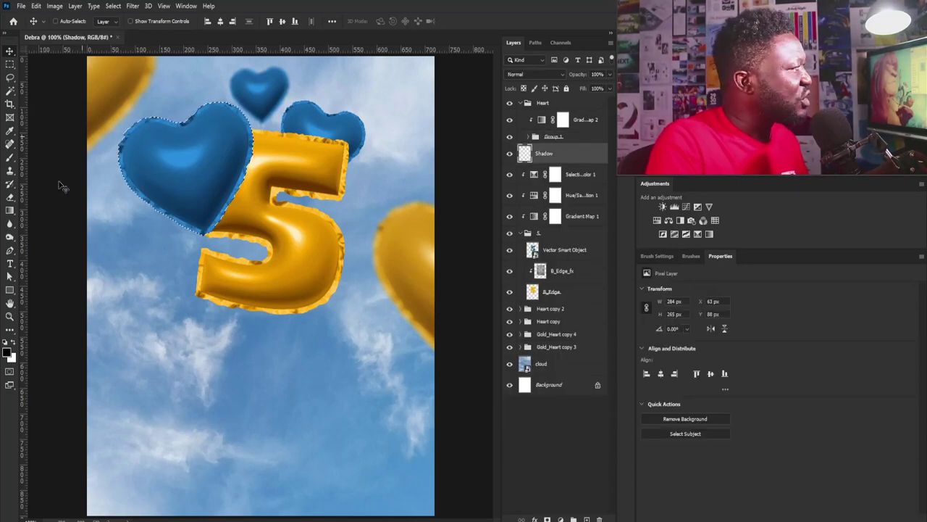
# Set the foreground to a dark brown sampled from the canvas and deepened.
pyautogui.click(8, 352)
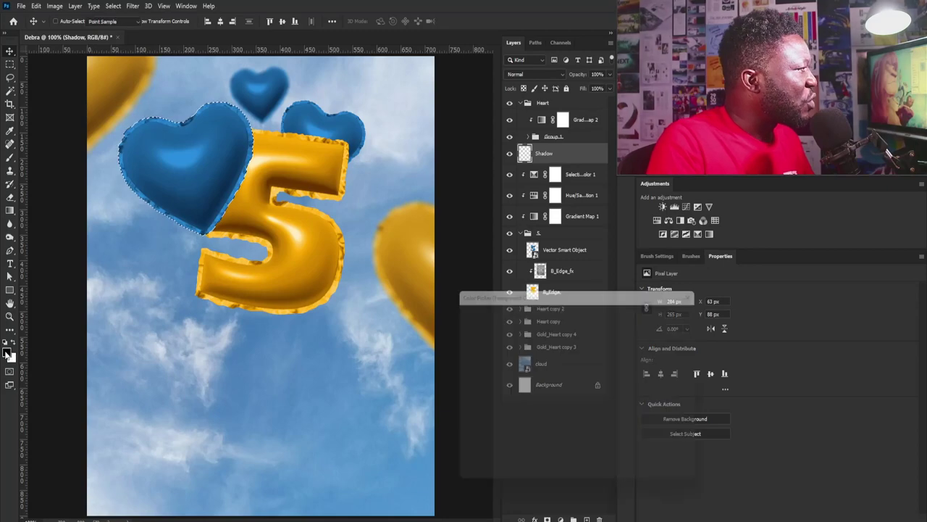
pyautogui.click(241, 225)
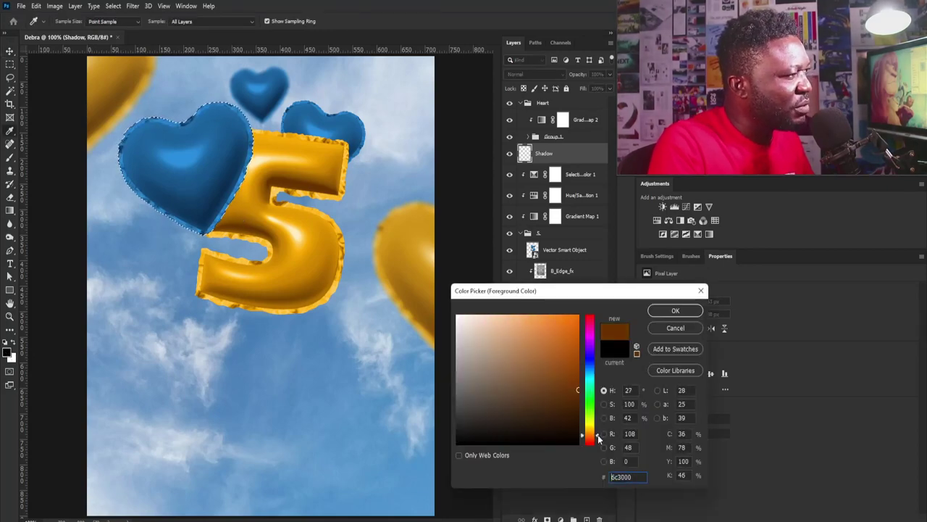
pyautogui.moveTo(598, 438); pyautogui.dragTo(599, 433)
pyautogui.moveTo(580, 393); pyautogui.dragTo(580, 405)
pyautogui.click(675, 311)
# Fill the heart selection with dark brown, deselect, and nudge the shadow right and down.
pyautogui.press('v')
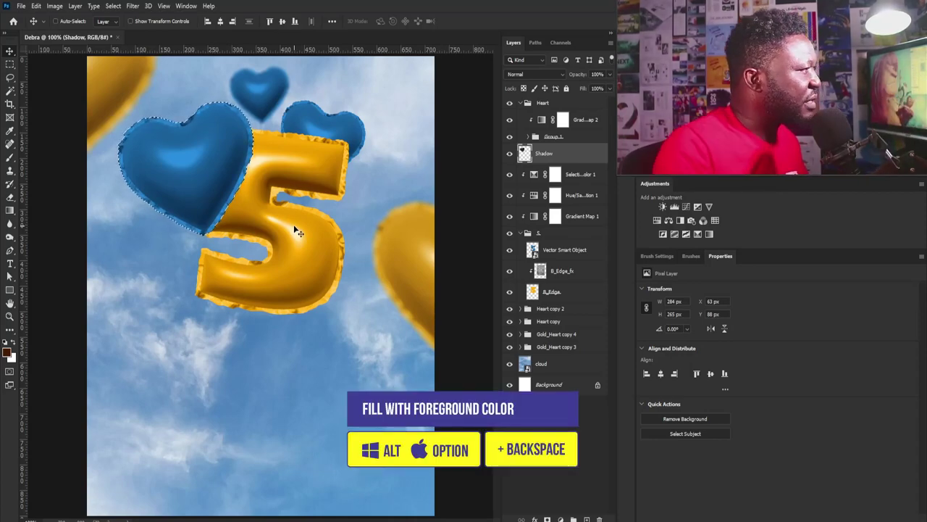
pyautogui.hotkey('alt', 'BackSpace')
pyautogui.hotkey('ctrl', 'd')
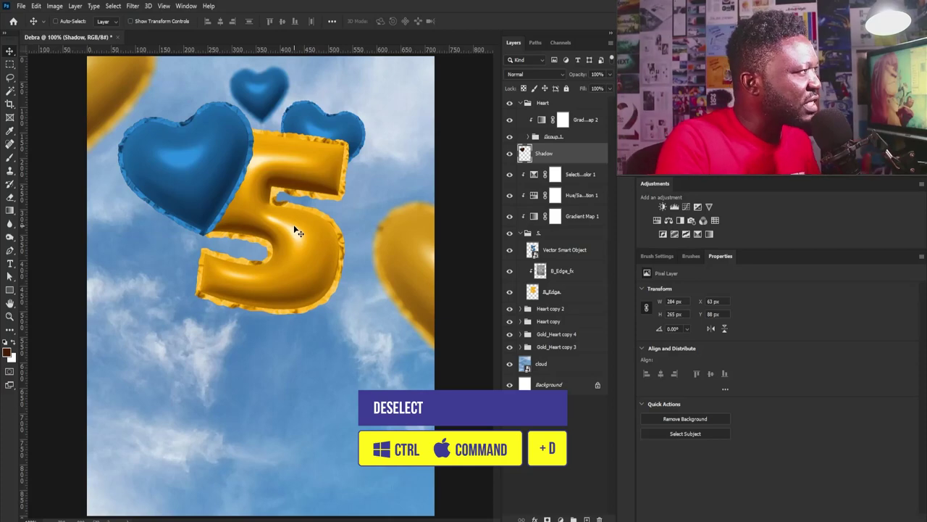
pyautogui.press('Right')
pyautogui.press('Right')
pyautogui.press('Right')
pyautogui.press('Right')
pyautogui.press('Right')
pyautogui.press('Right')
pyautogui.press('Right')
pyautogui.press('Right')
pyautogui.press('Right')
pyautogui.press('Down')
pyautogui.press('Down')
pyautogui.press('Down')
pyautogui.press('Down')
pyautogui.press('Down')
pyautogui.press('Down')
pyautogui.press('Down')
pyautogui.press('Down')
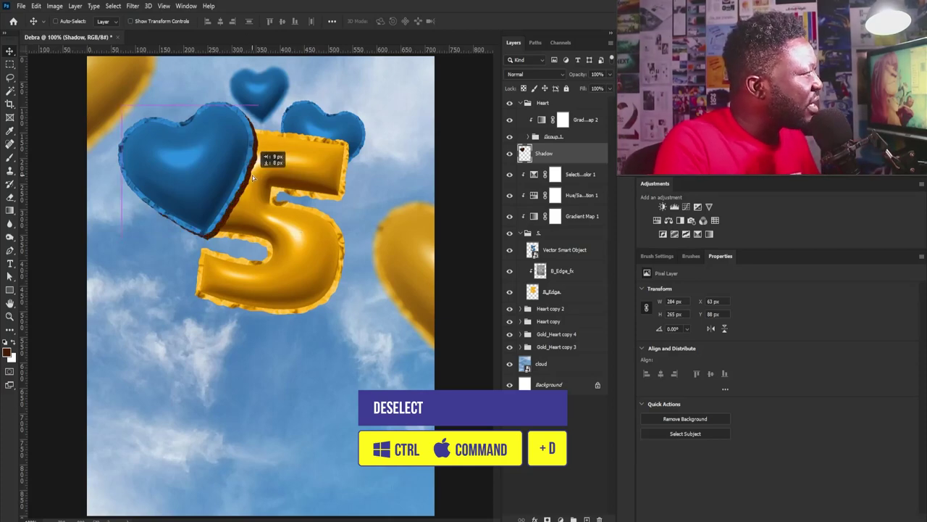
# Soften the shadow with a Gaussian Blur and shift it slightly down and right.
pyautogui.click(132, 6)
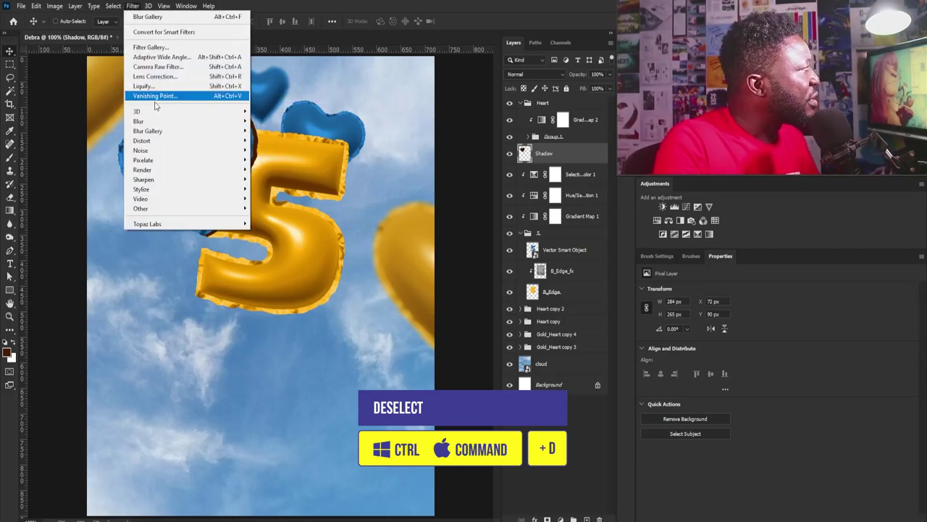
pyautogui.moveTo(217, 121)
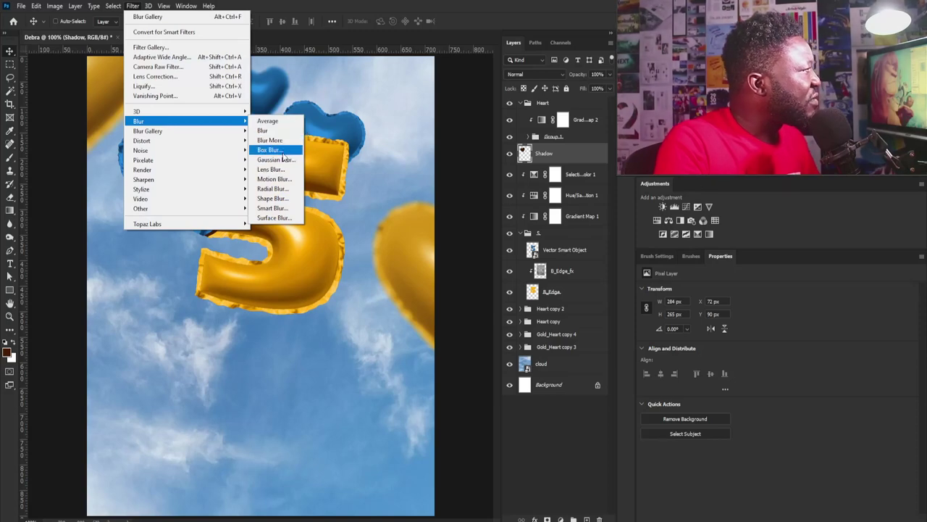
pyautogui.click(276, 160)
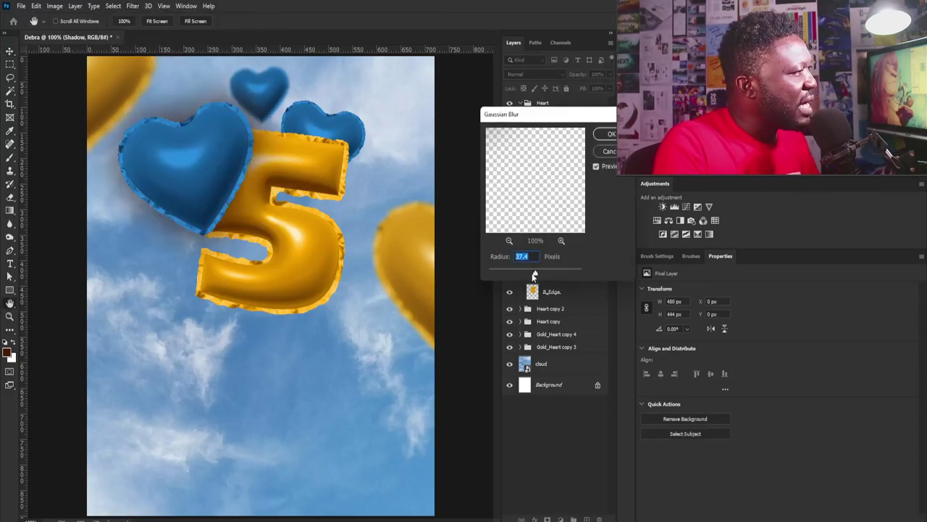
pyautogui.moveTo(519, 274); pyautogui.dragTo(510, 274)
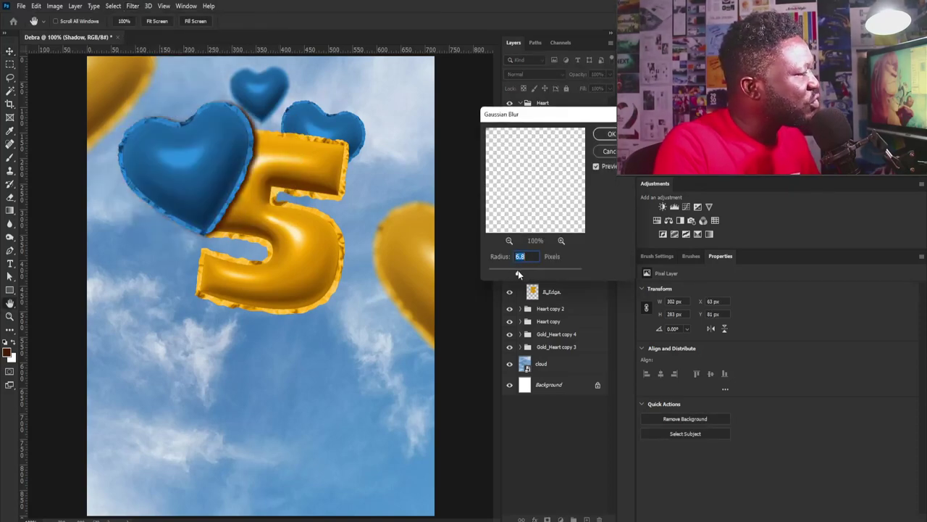
pyautogui.click(610, 135)
pyautogui.moveTo(243, 161); pyautogui.dragTo(249, 169)
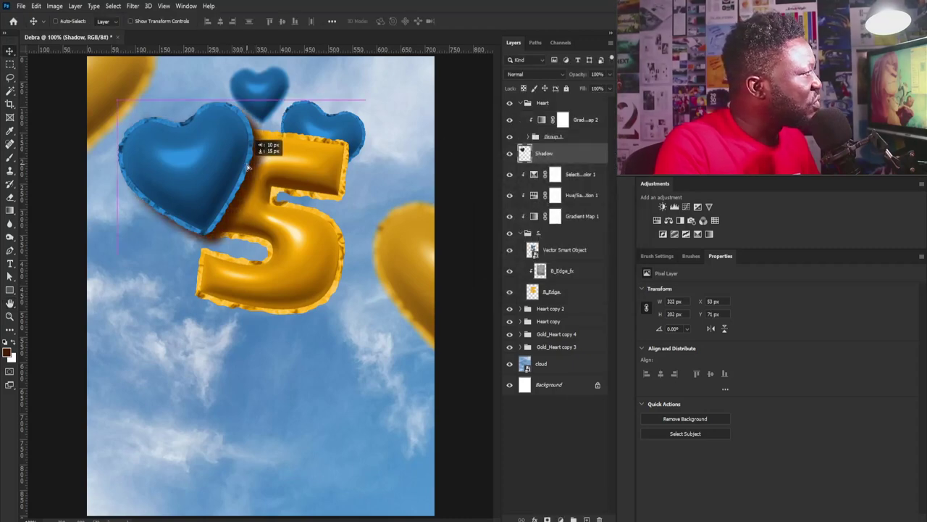
pyautogui.click(609, 74)
# Set the Shadow layer to 73% opacity and mask it with the gold 5's outline.
pyautogui.moveTo(592, 85); pyautogui.dragTo(597, 84)
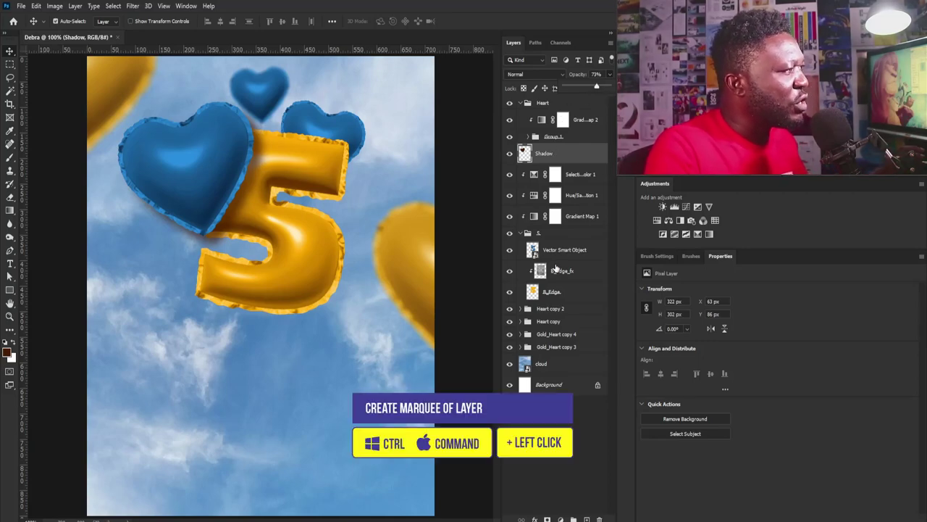
pyautogui.keyDown('ctrl'); pyautogui.click(533, 250); pyautogui.keyUp('ctrl')
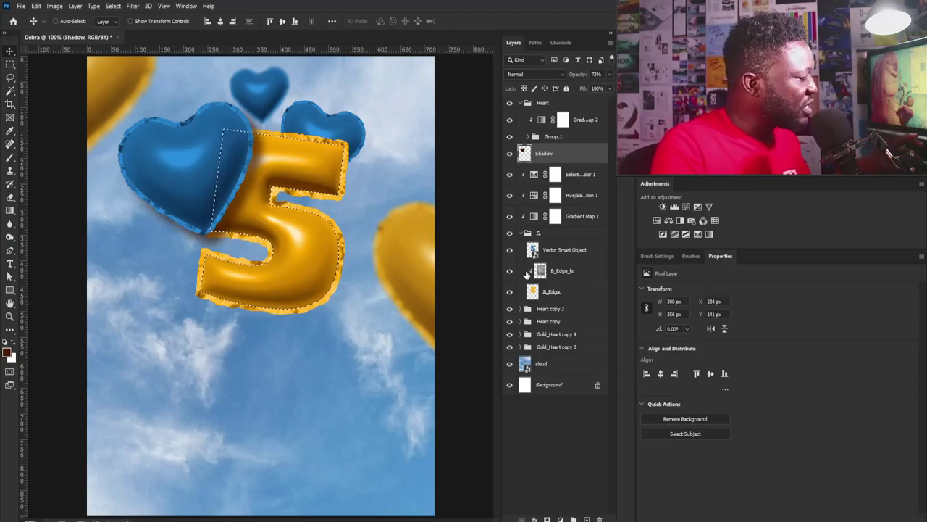
pyautogui.keyDown('ctrl'); pyautogui.click(532, 292); pyautogui.keyUp('ctrl')
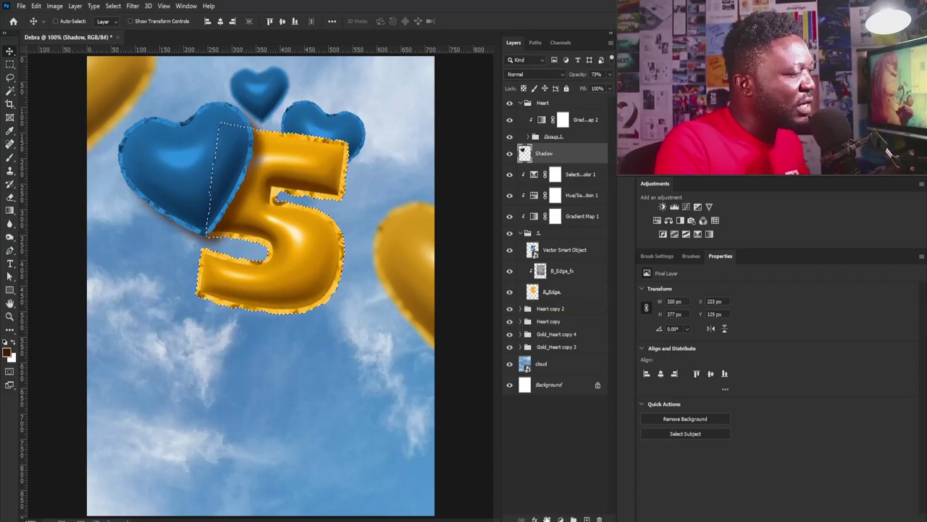
pyautogui.click(547, 519)
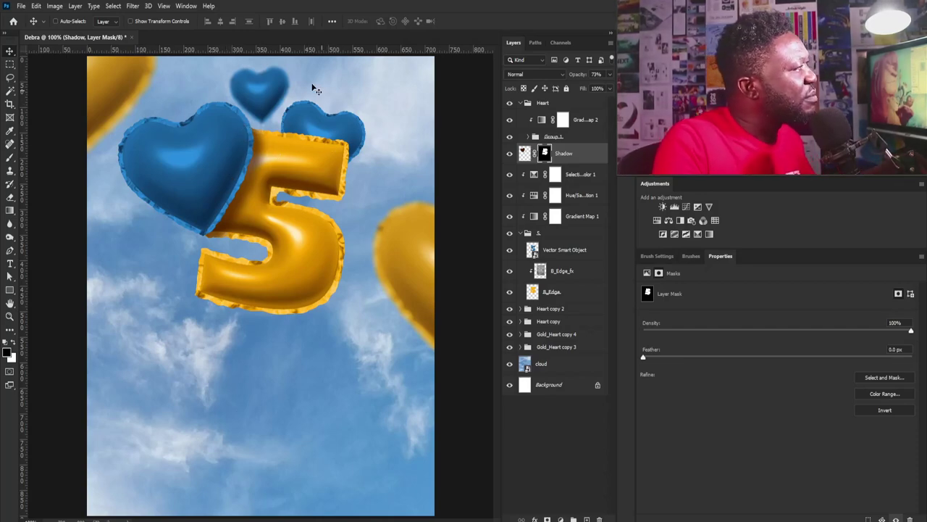
# Select the gradient map in Heart copy and add a new layer above it named Shadow.
pyautogui.rightClick(331, 134)
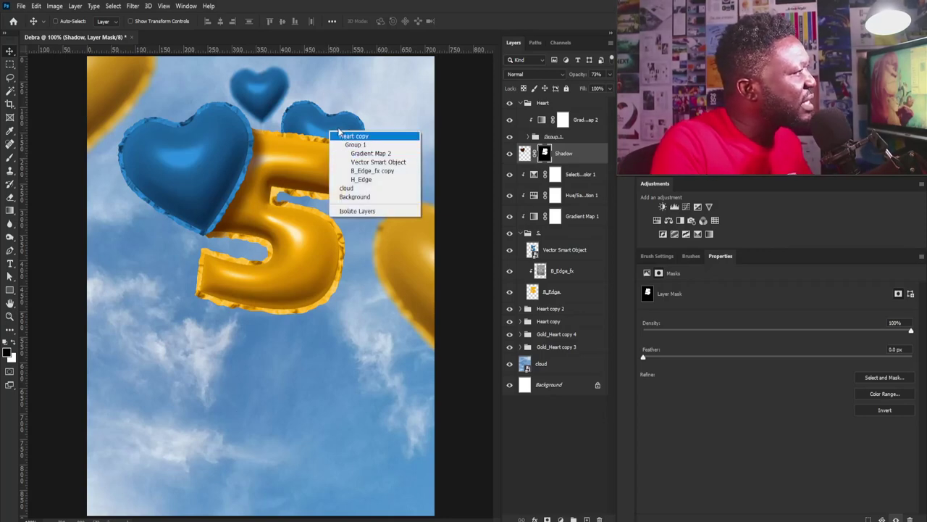
pyautogui.click(334, 131)
pyautogui.rightClick(333, 131)
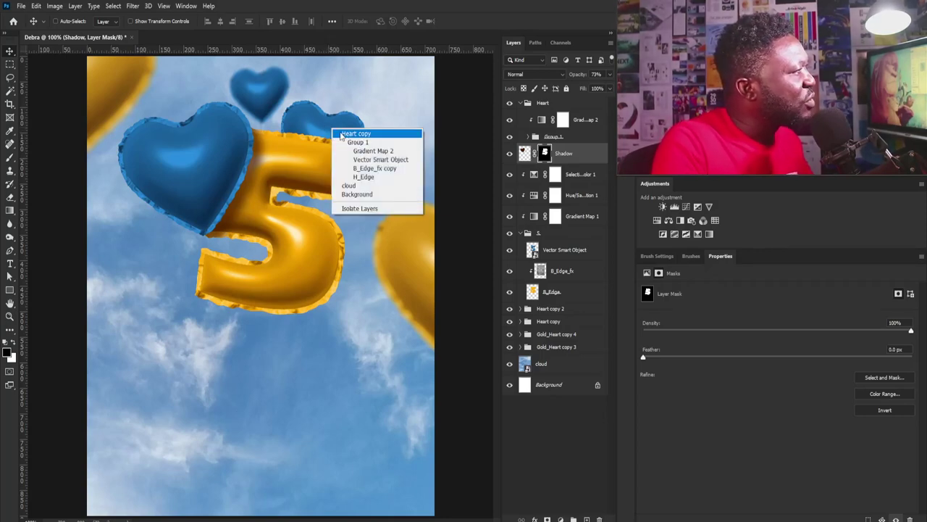
pyautogui.click(380, 169)
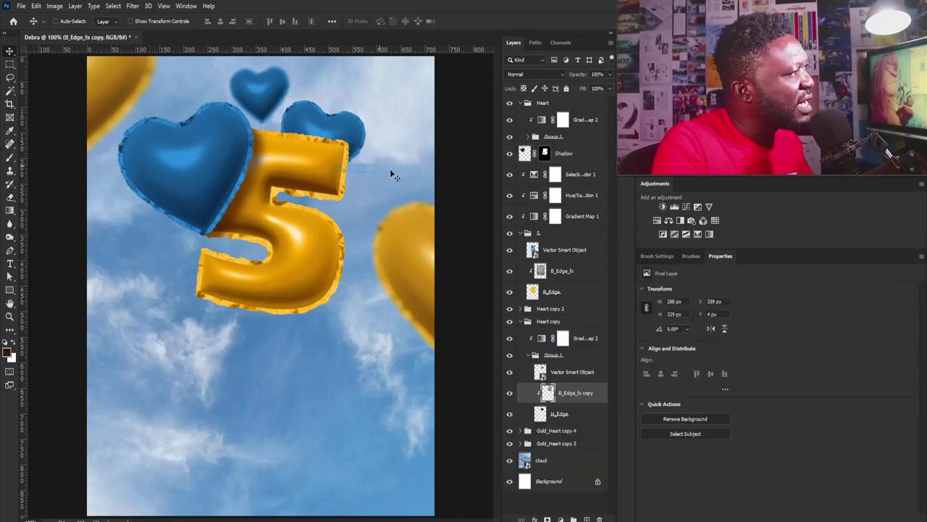
pyautogui.click(555, 368)
pyautogui.click(575, 337)
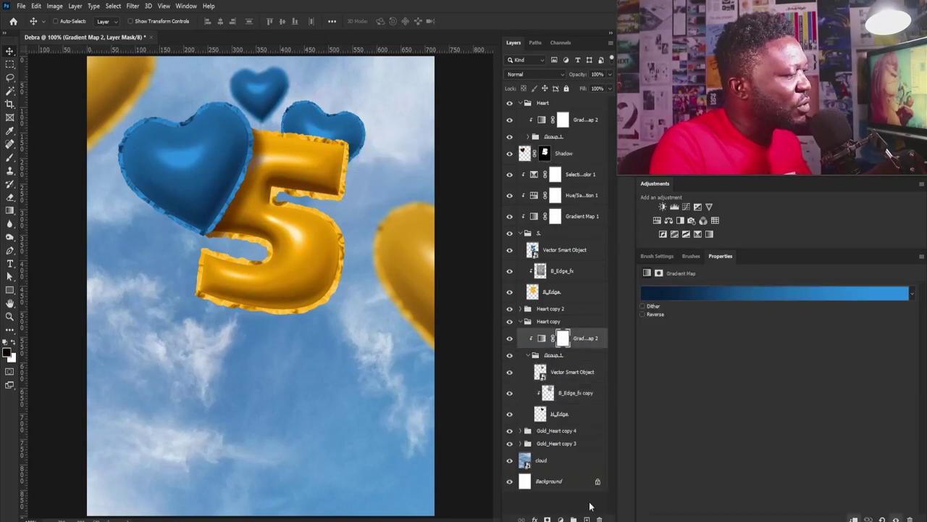
pyautogui.hotkey('ctrl', 'shift', 'alt', 'n')
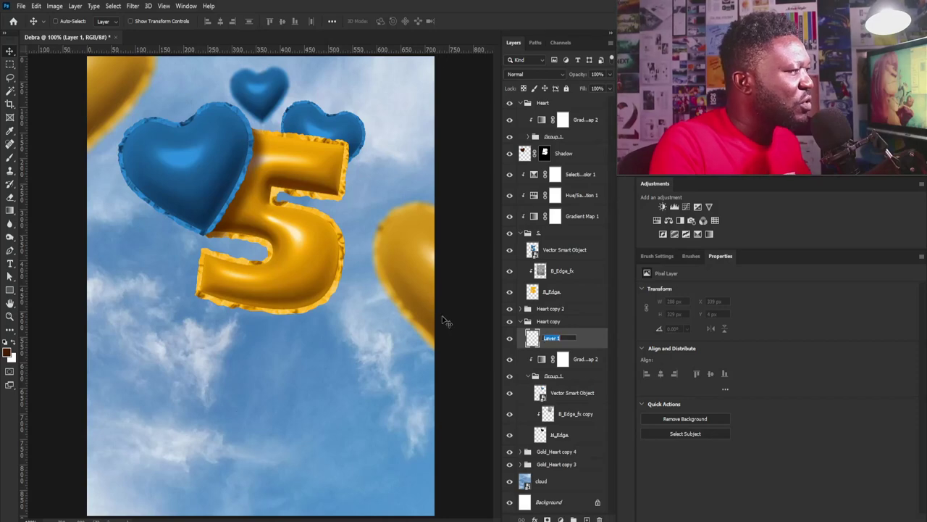
pyautogui.write('Sh')
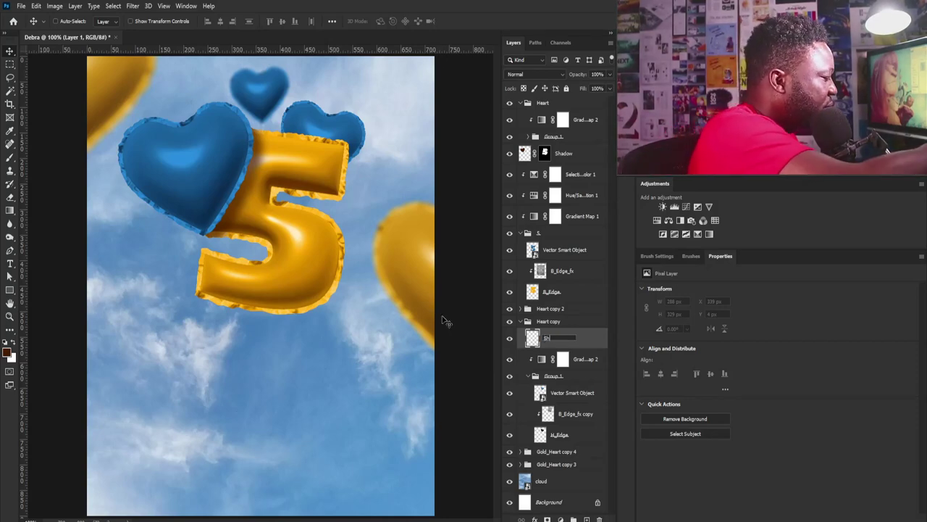
pyautogui.write('adow')
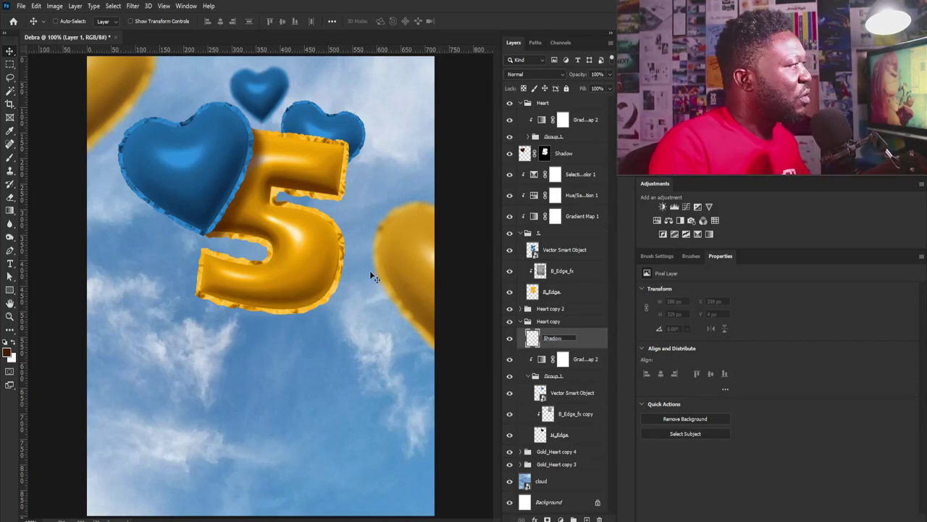
pyautogui.click(589, 334)
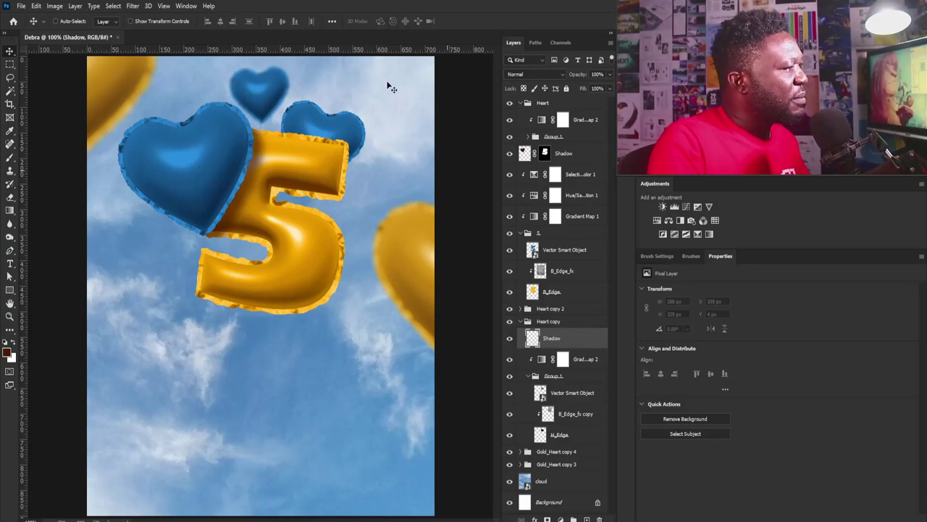
# Set the foreground to a darkened blue sampled from the heart balloon.
pyautogui.click(8, 352)
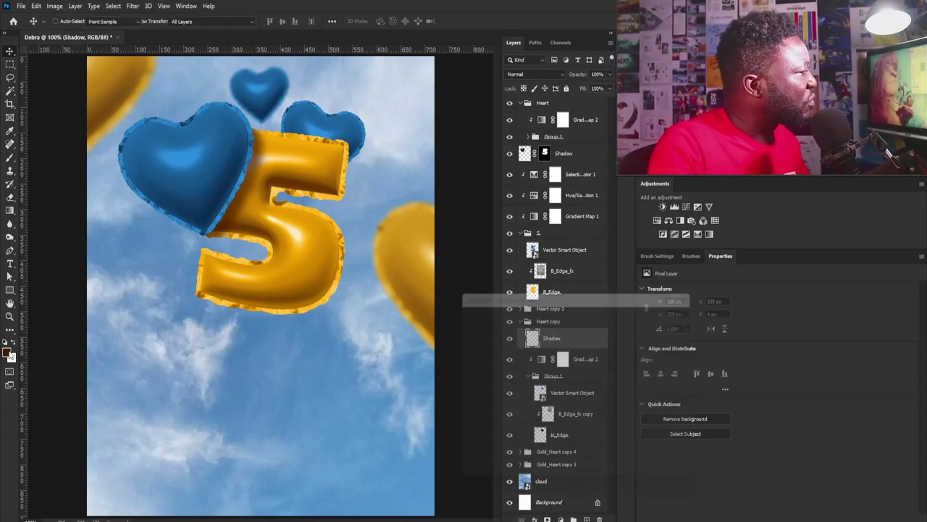
pyautogui.moveTo(544, 298); pyautogui.dragTo(423, 314)
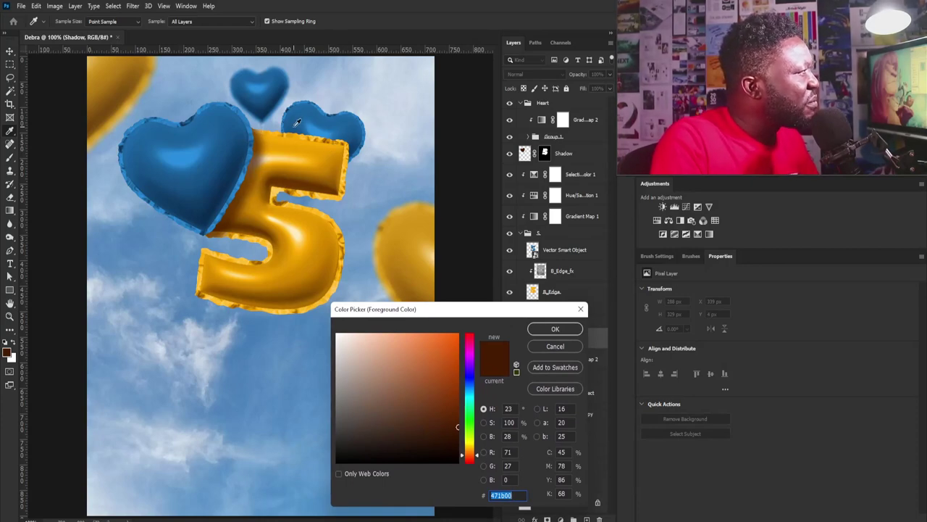
pyautogui.click(297, 123)
pyautogui.moveTo(446, 391); pyautogui.dragTo(447, 424)
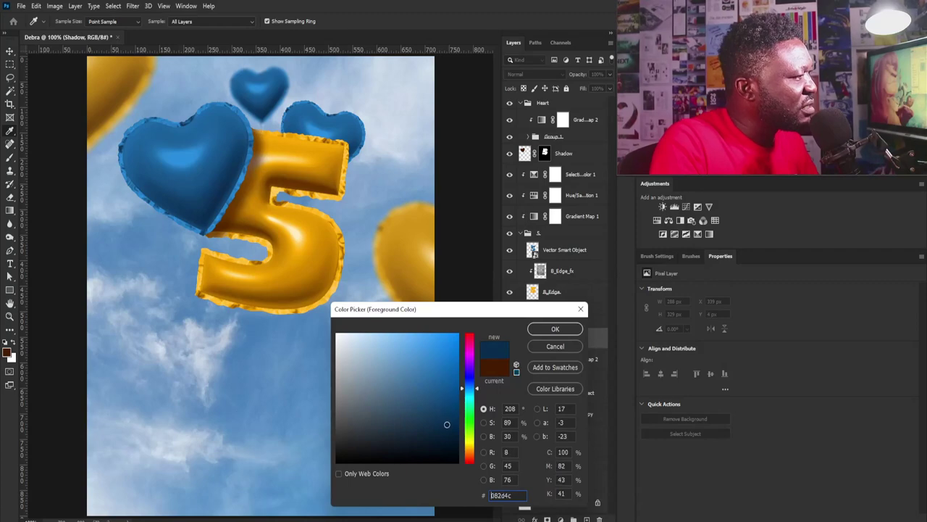
pyautogui.click(553, 329)
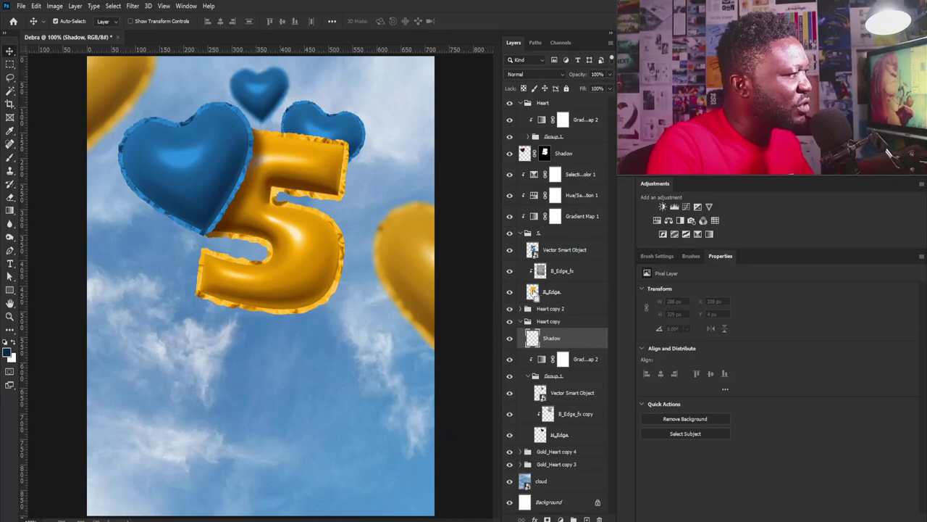
# Fill the gold 5's outline with the dark blue and deselect.
pyautogui.keyDown('ctrl'); pyautogui.click(532, 291); pyautogui.keyUp('ctrl')
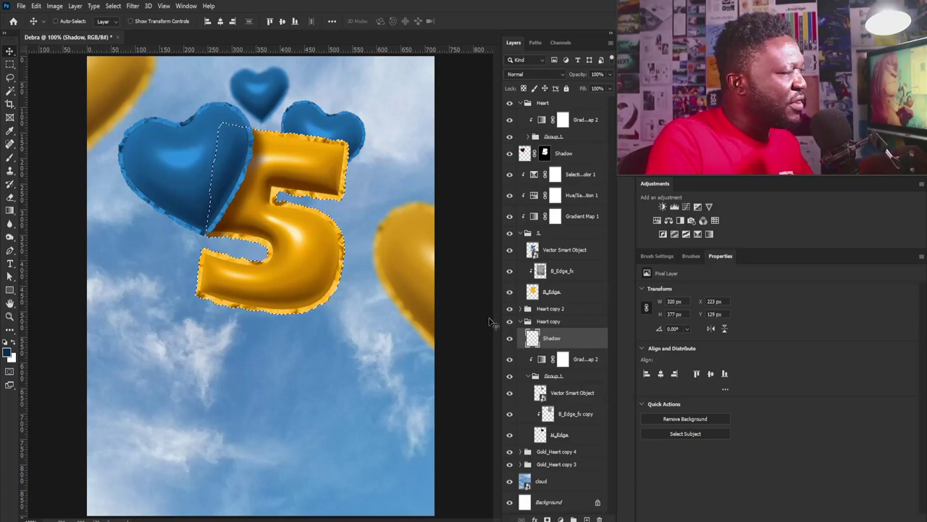
pyautogui.hotkey('alt', 'BackSpace')
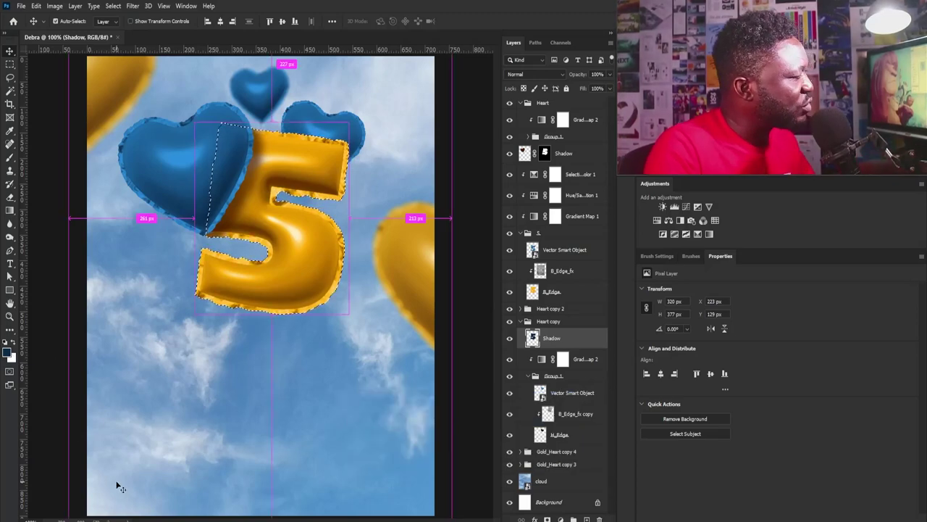
pyautogui.hotkey('ctrl', 'd')
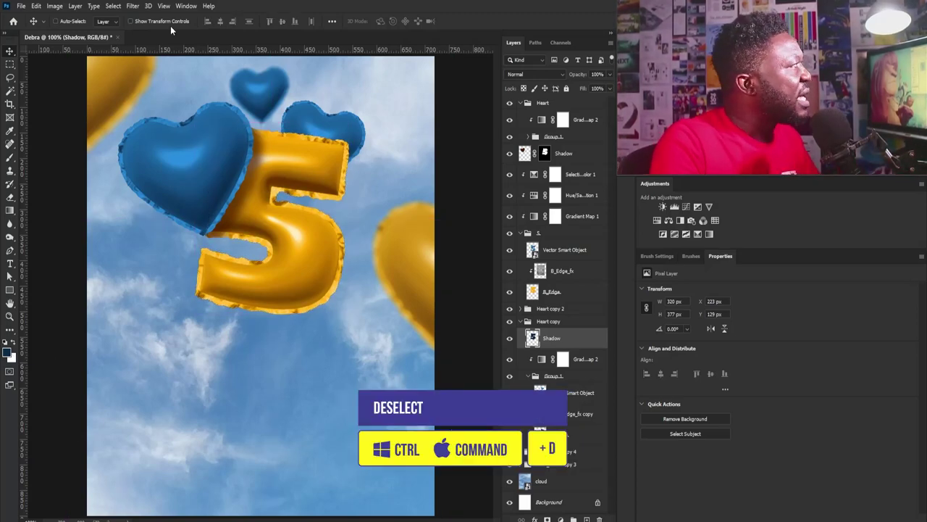
# Blur the dark blue 5 silhouette with a 13.9-pixel Gaussian Blur.
pyautogui.click(133, 6)
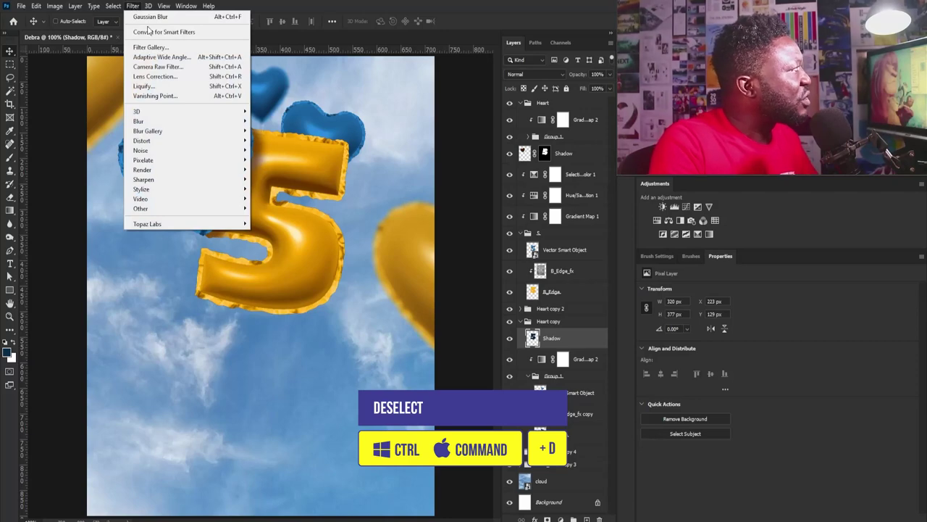
pyautogui.moveTo(164, 123)
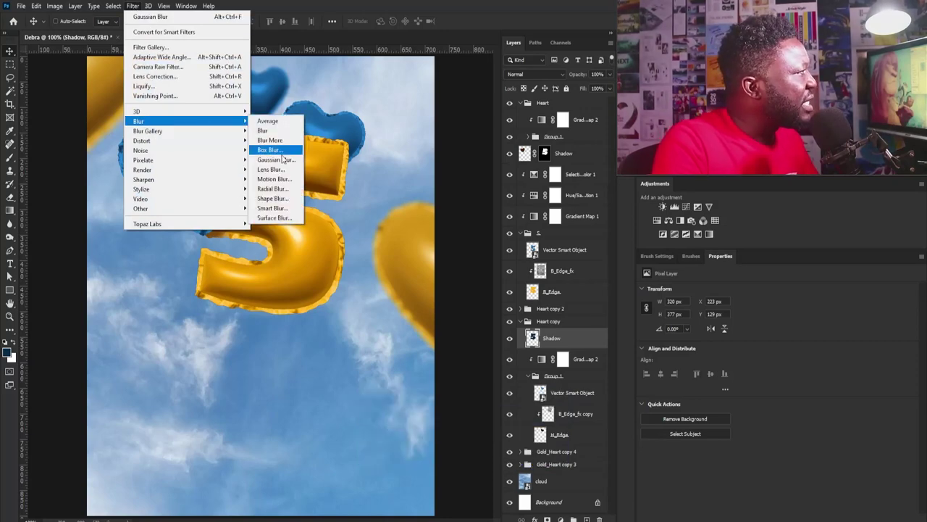
pyautogui.click(277, 159)
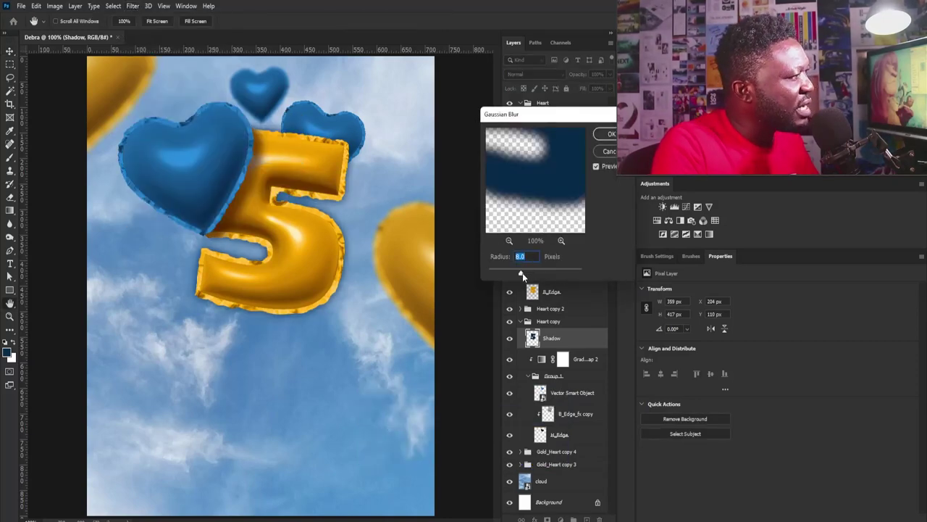
pyautogui.moveTo(522, 273); pyautogui.dragTo(527, 274)
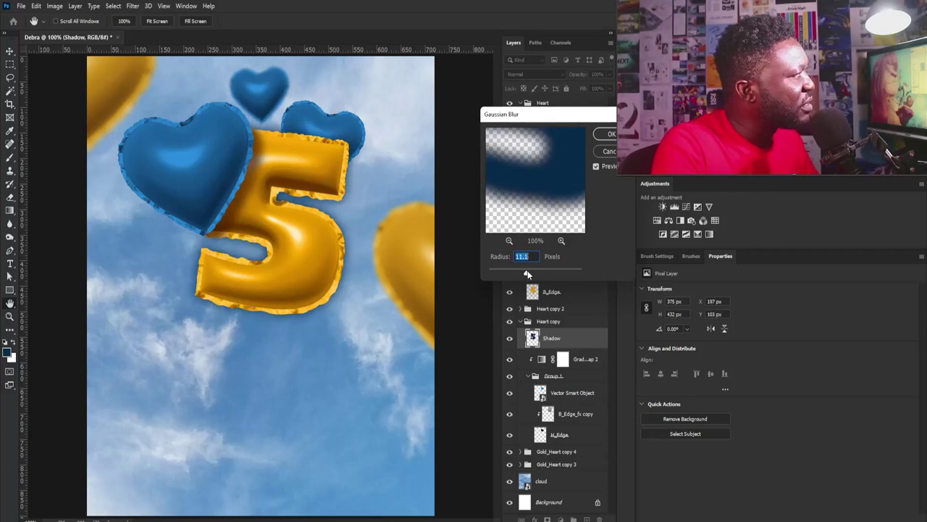
pyautogui.click(610, 134)
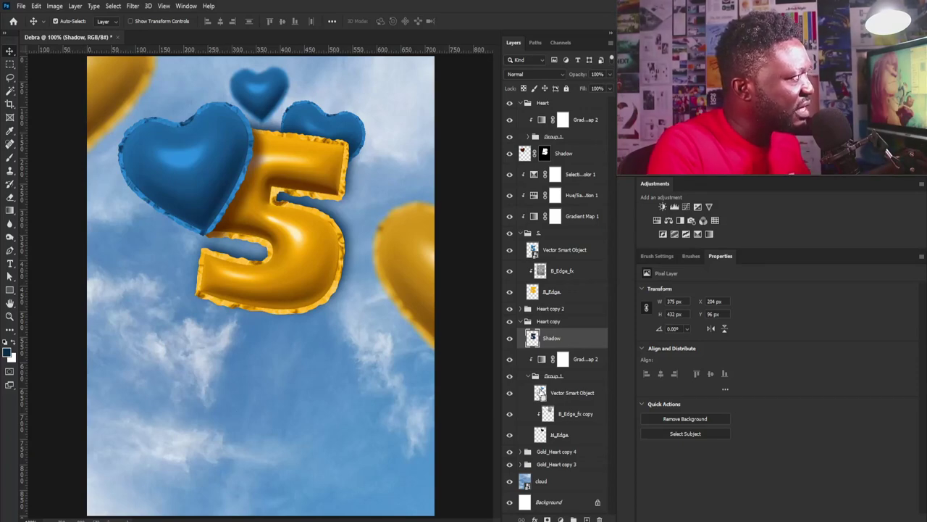
# Mask the Shadow layer to the combined outlines of the two blue hearts.
pyautogui.keyDown('ctrl'); pyautogui.click(541, 392); pyautogui.keyUp('ctrl')
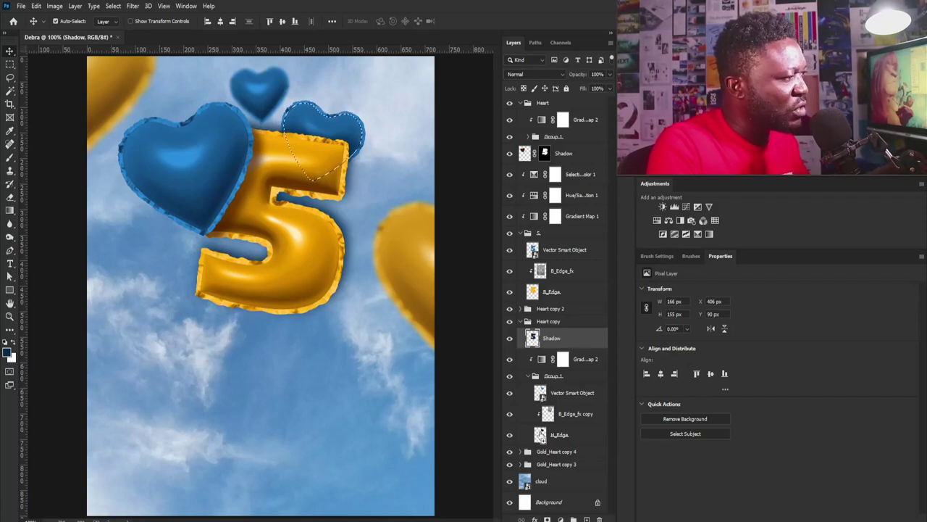
pyautogui.keyDown('ctrl'); pyautogui.keyDown('shift'); pyautogui.click(540, 434); pyautogui.keyUp('shift'); pyautogui.keyUp('ctrl')
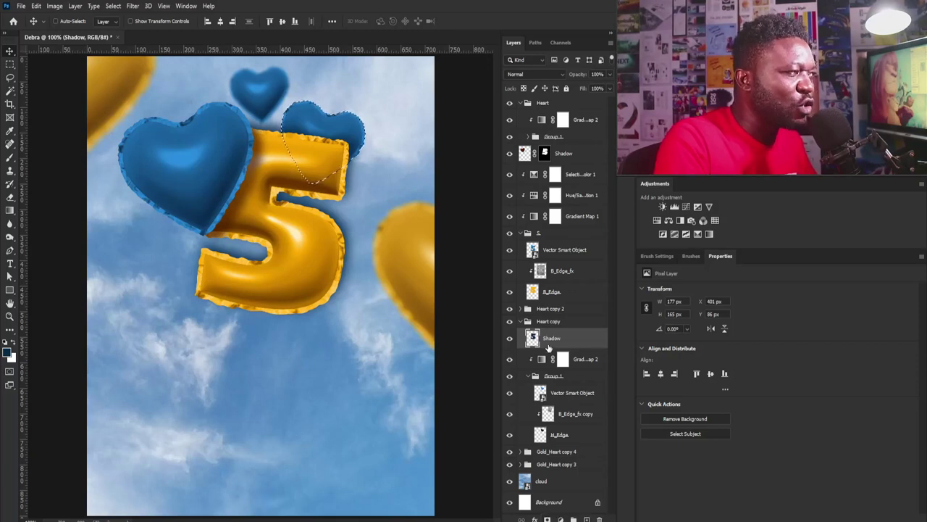
pyautogui.click(547, 519)
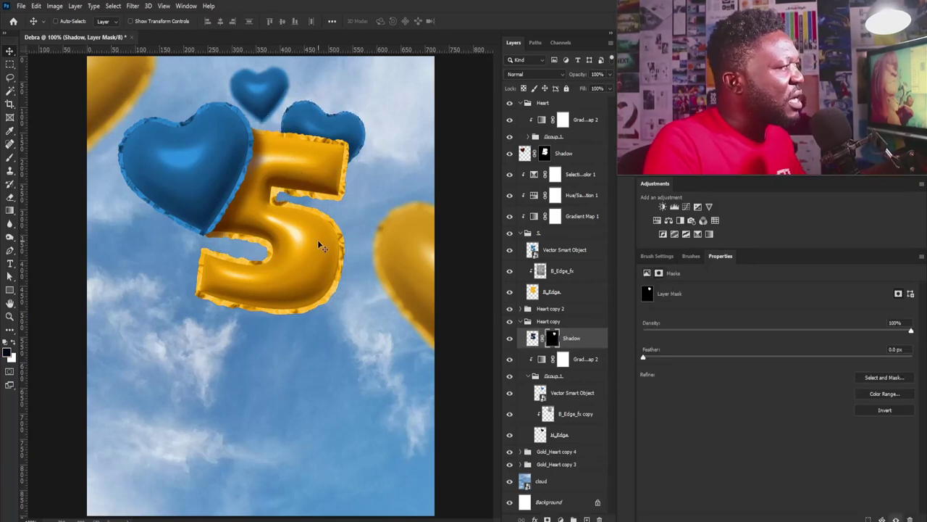
# Collapse the Heart and Heart copy groups and select Heart through Gold_Heart copy 3.
pyautogui.hotkey('ctrl', '-')
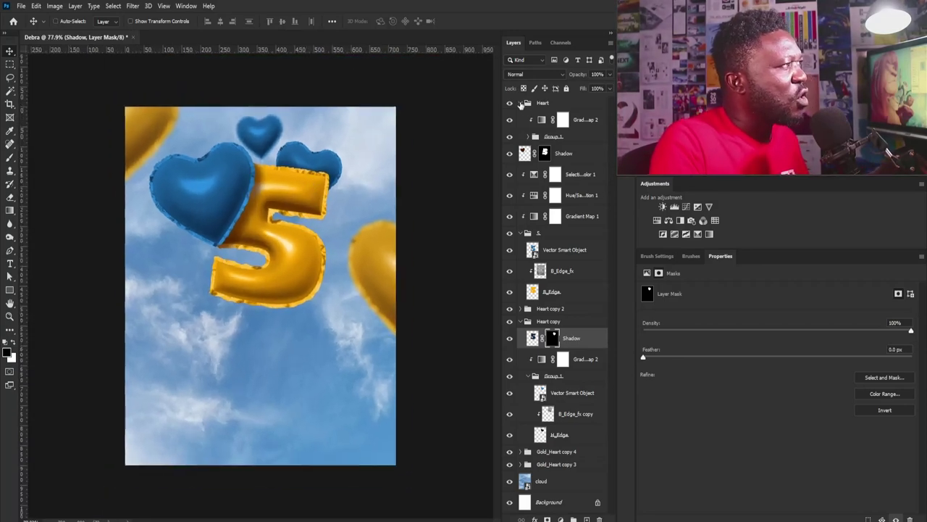
pyautogui.click(521, 102)
pyautogui.click(521, 287)
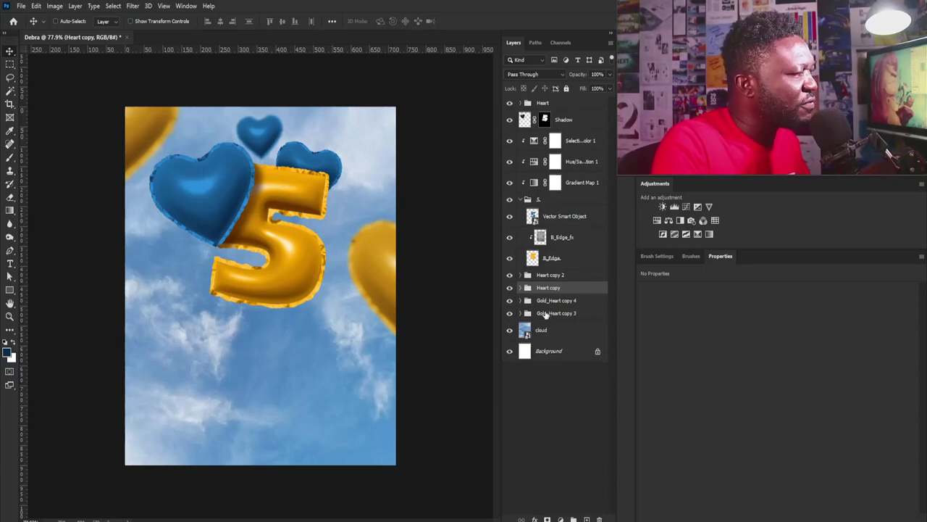
pyautogui.click(551, 106)
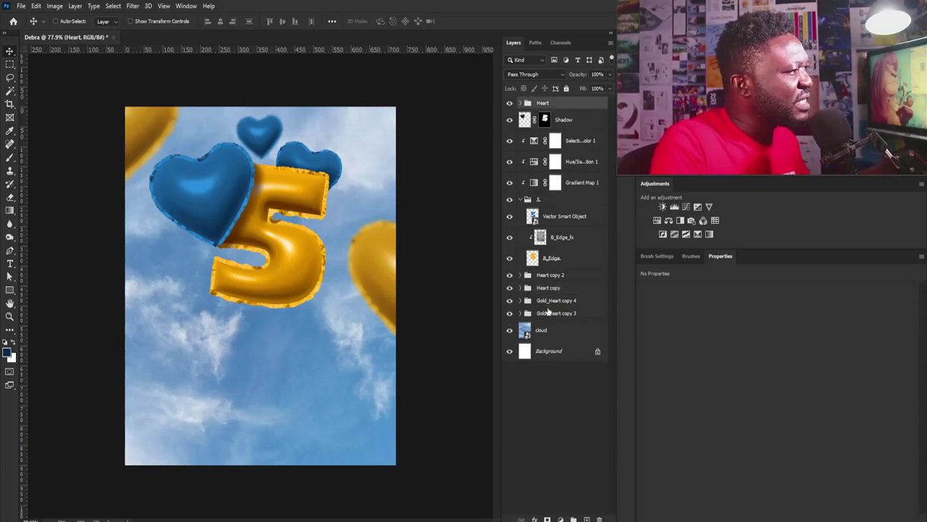
pyautogui.keyDown('shift'); pyautogui.click(547, 316); pyautogui.keyUp('shift')
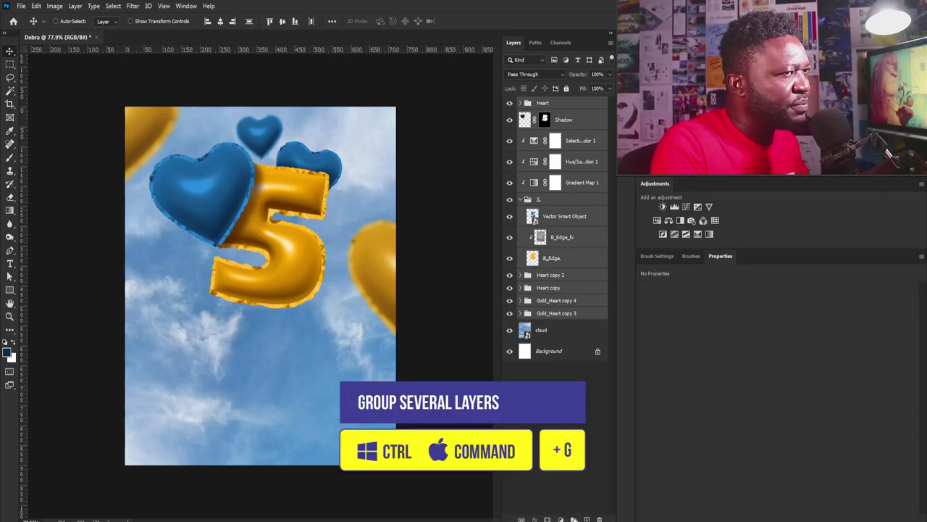
# Group the selected balloon layers into a group named balloon.
pyautogui.hotkey('ctrl', 'g')
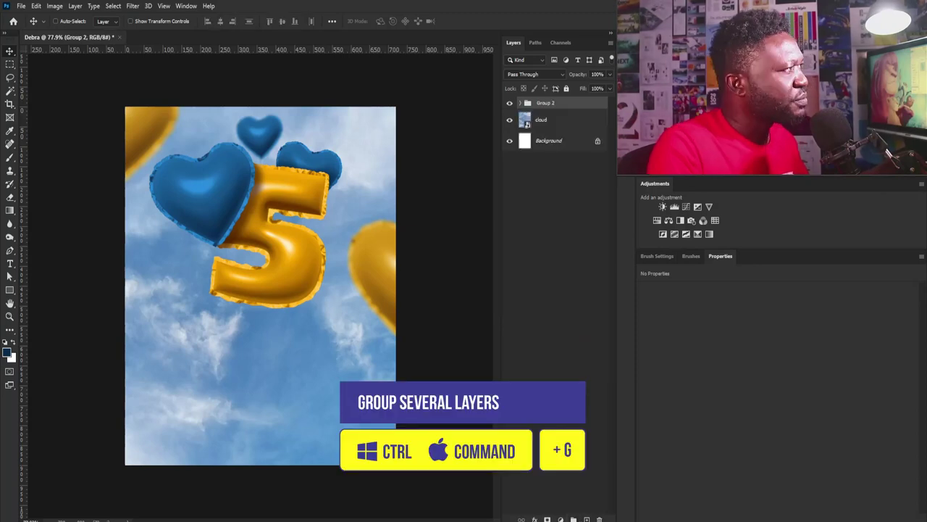
pyautogui.doubleClick(541, 105)
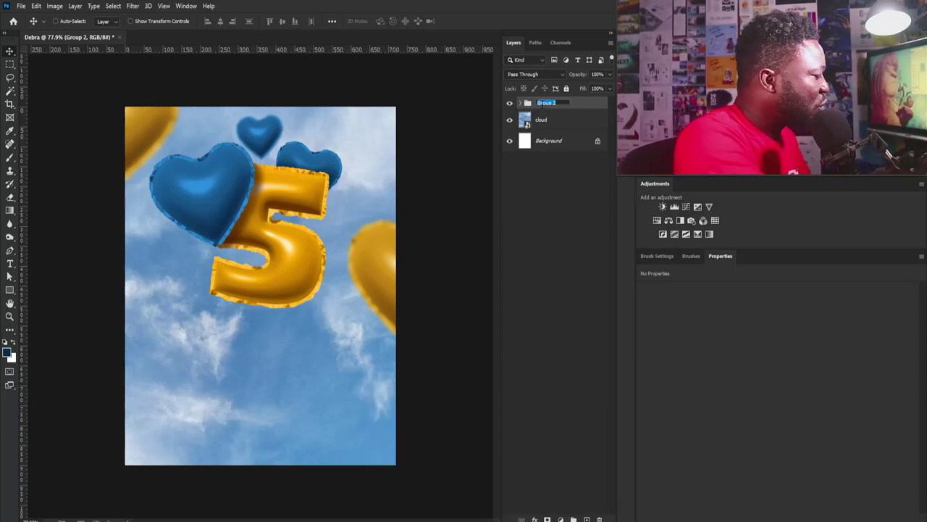
pyautogui.write('ba')
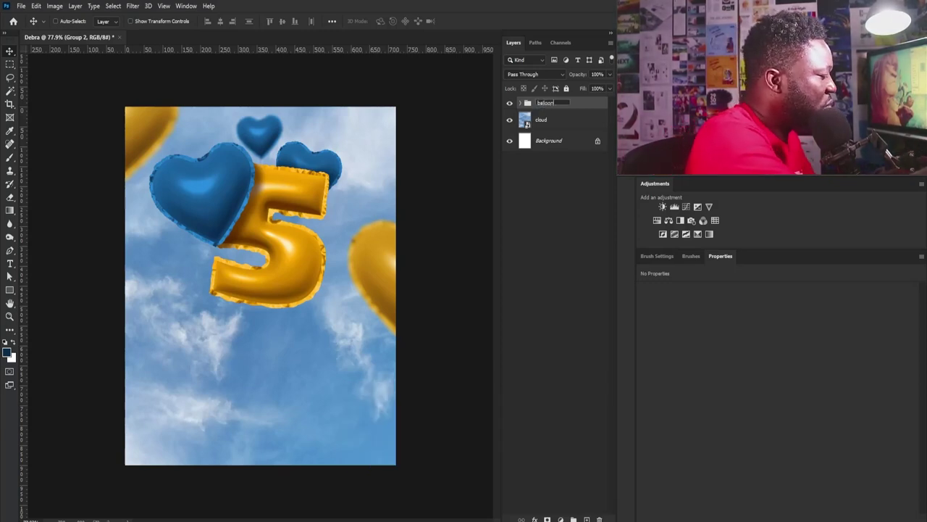
pyautogui.write('lloon')
pyautogui.press('Return')
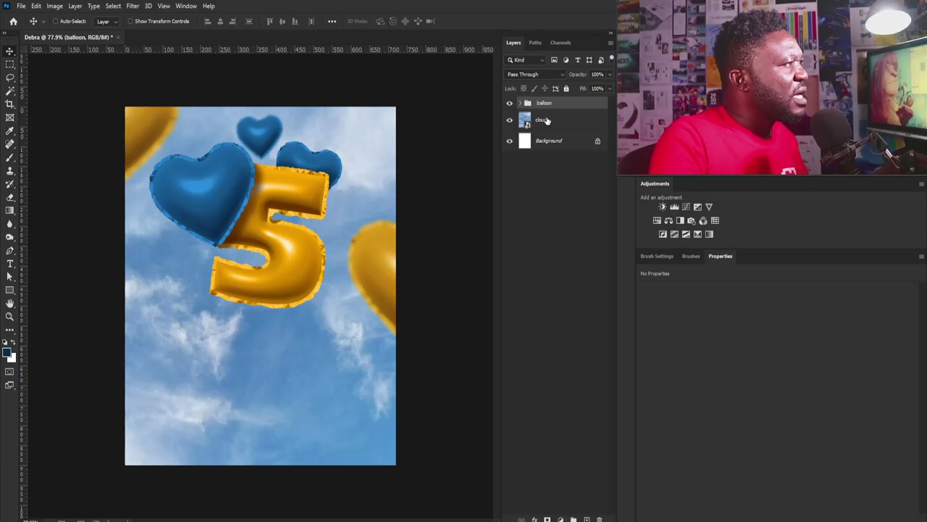
# Add a new empty layer named smoke above the cloud layer.
pyautogui.click(551, 128)
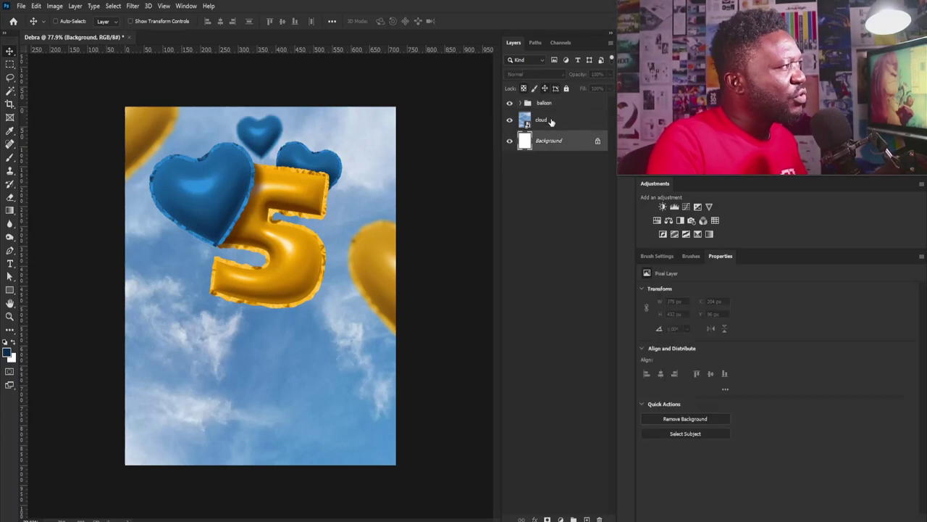
pyautogui.click(586, 519)
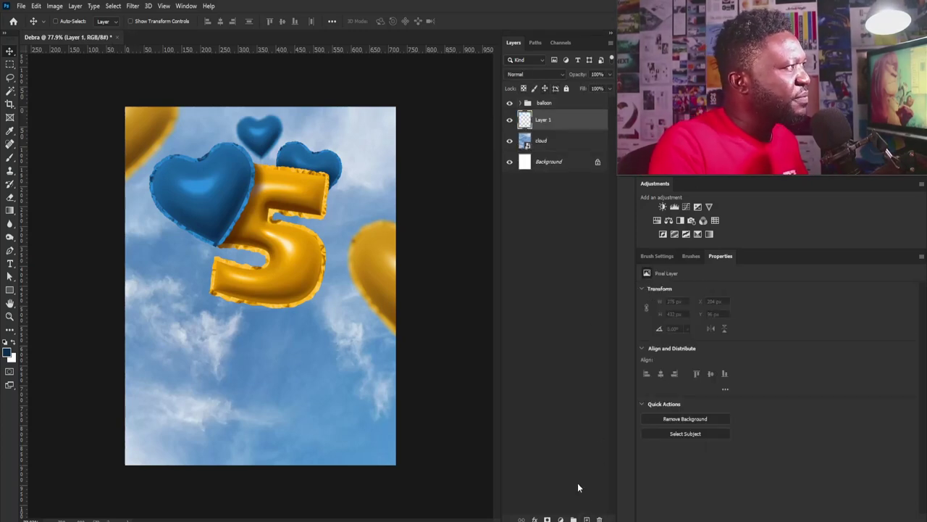
pyautogui.doubleClick(546, 120)
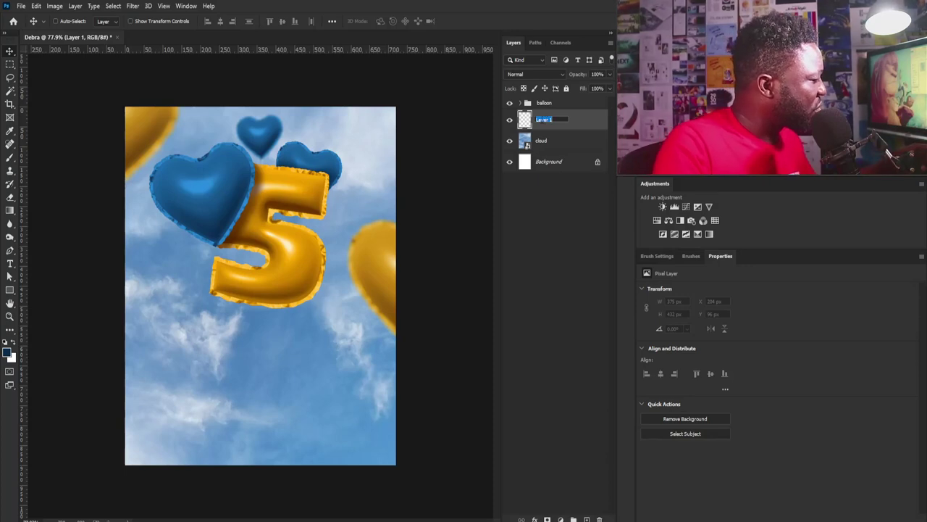
pyautogui.write('smoke')
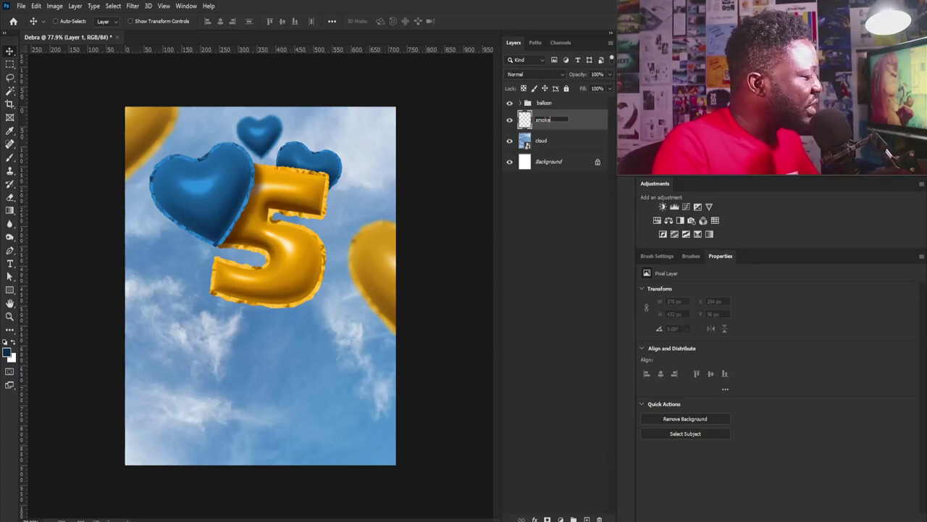
pyautogui.press('Return')
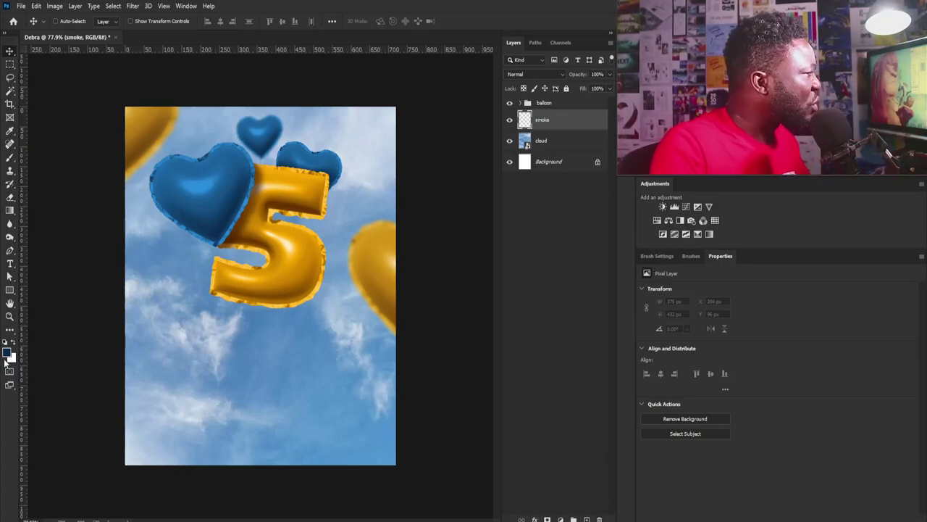
# Set the foreground to the pale sky blue #c9d1e3 sampled from the canvas.
pyautogui.click(7, 353)
pyautogui.click(225, 332)
pyautogui.click(218, 339)
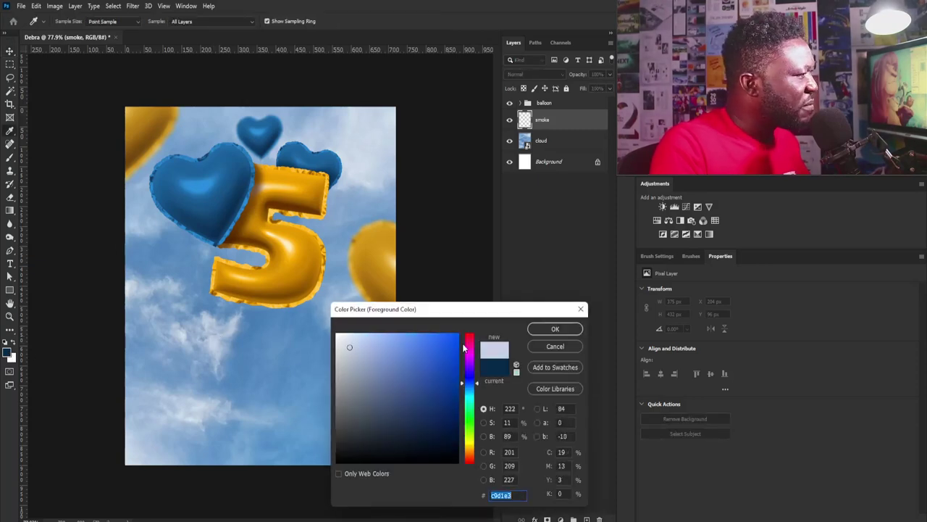
pyautogui.click(564, 330)
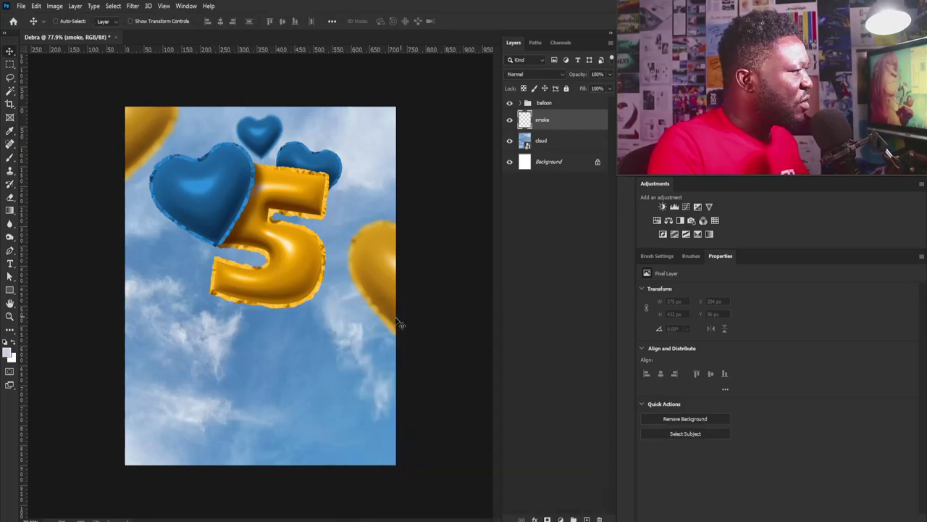
# Choose a soft round brush with Transfer enabled and flow at 100%.
pyautogui.press('b')
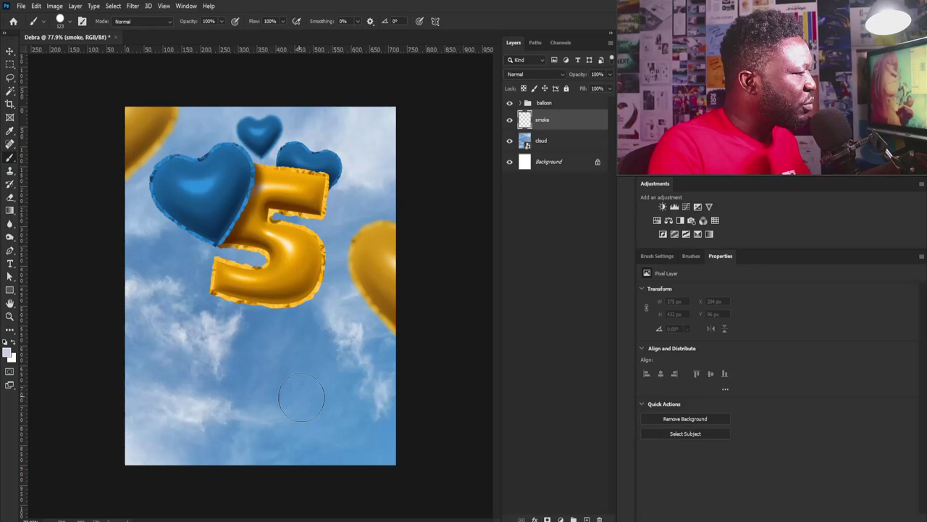
pyautogui.click(650, 255)
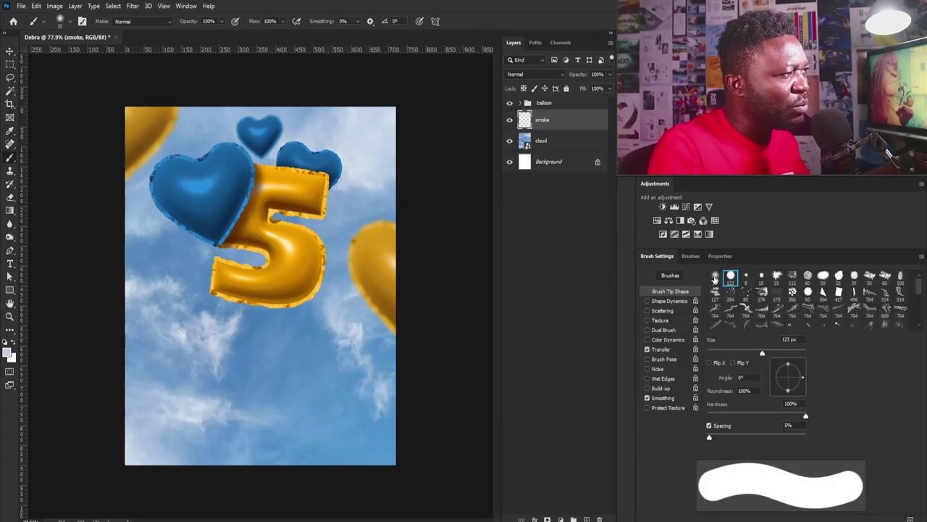
pyautogui.click(715, 277)
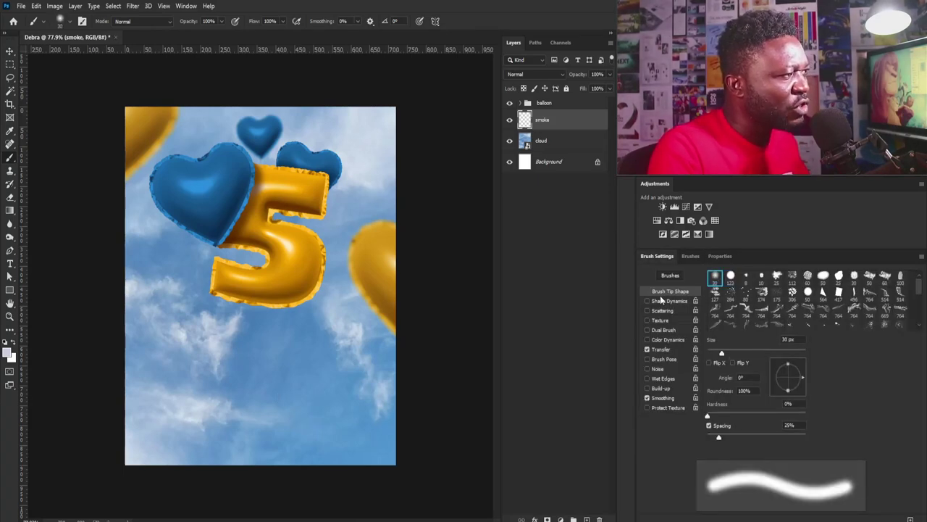
pyautogui.click(665, 349)
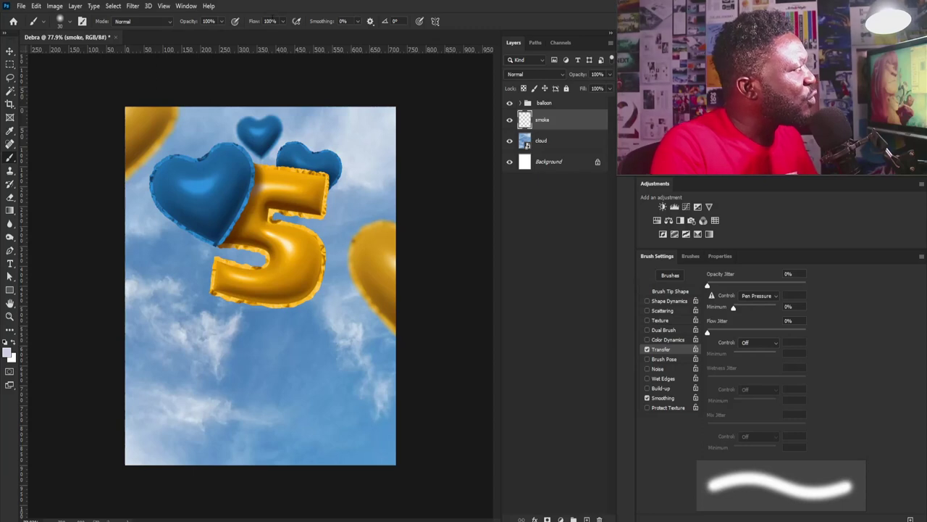
pyautogui.write('1')
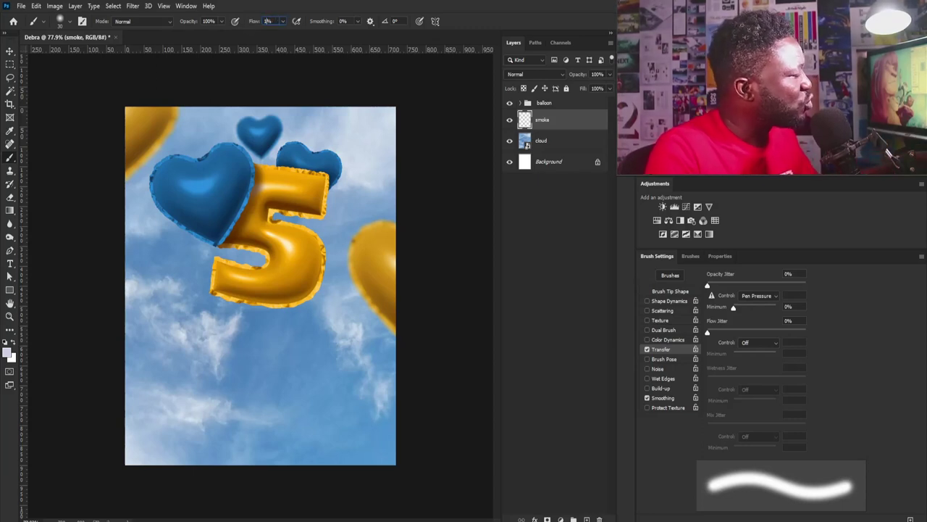
pyautogui.write('100')
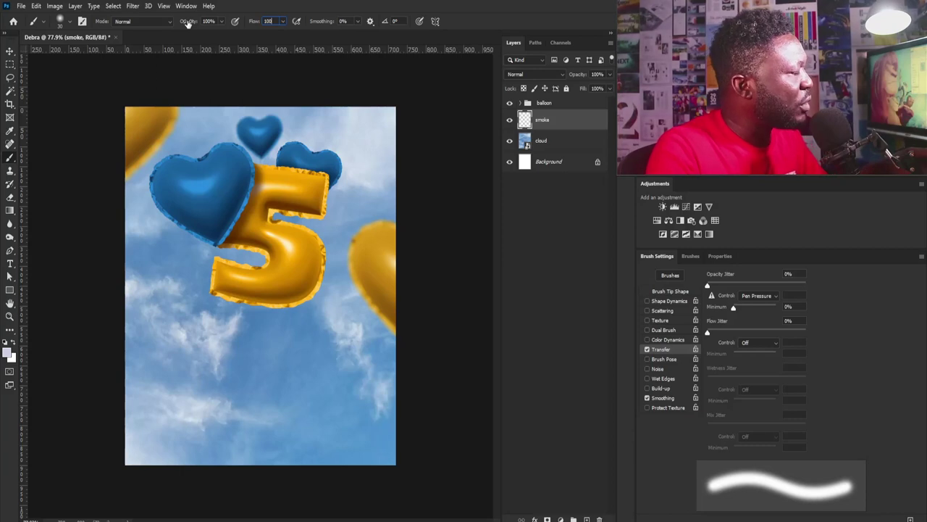
pyautogui.press('Return')
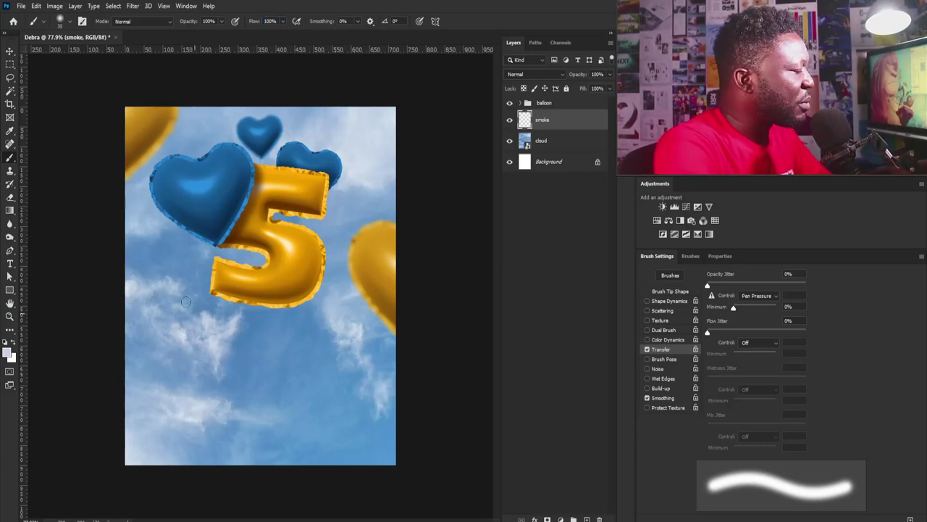
# Adjust the brush to a larger size for painting the haze.
pyautogui.press(']')
pyautogui.press(']')
pyautogui.press(']')
pyautogui.press(']')
pyautogui.press(']')
pyautogui.press(']')
pyautogui.press(']')
pyautogui.press(']')
pyautogui.press(']')
pyautogui.press(']')
pyautogui.press(']')
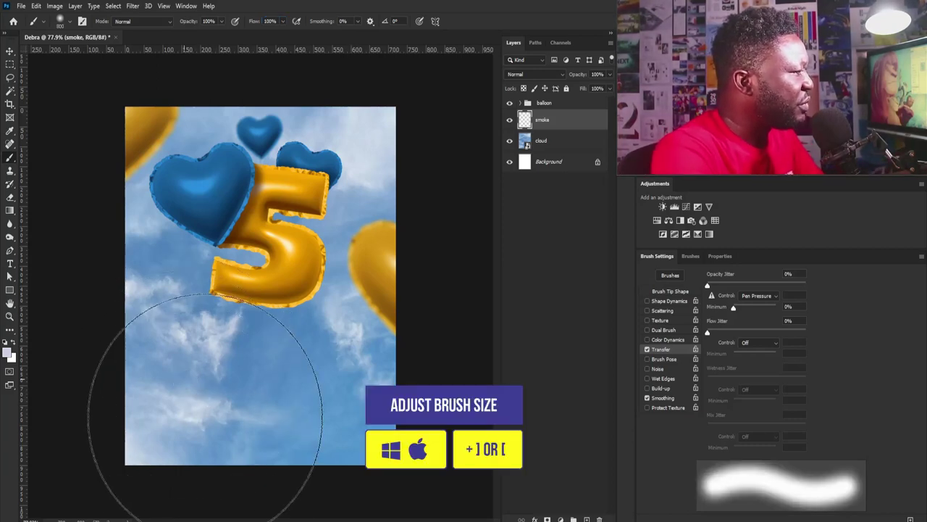
pyautogui.press('[')
pyautogui.press('[')
pyautogui.press('[')
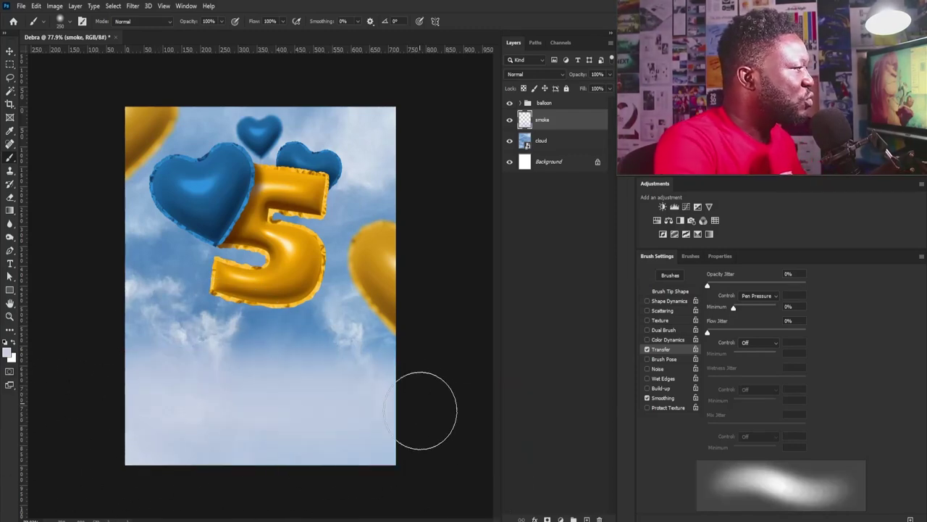
pyautogui.press(']')
pyautogui.press(']')
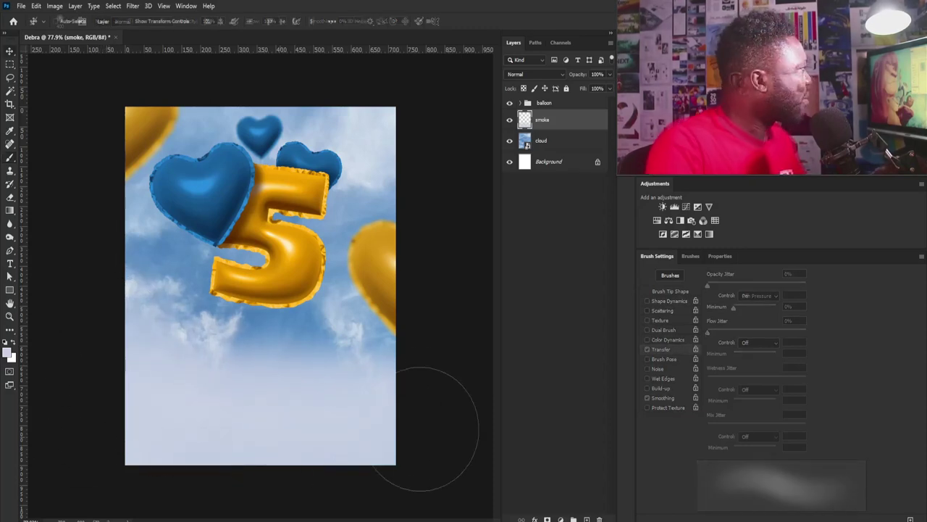
# Place the reaching-girl photo at bottom centre, enlarge it slightly, commit, and hide the guides.
pyautogui.press('v')
pyautogui.moveTo(299, 313); pyautogui.dragTo(302, 392)
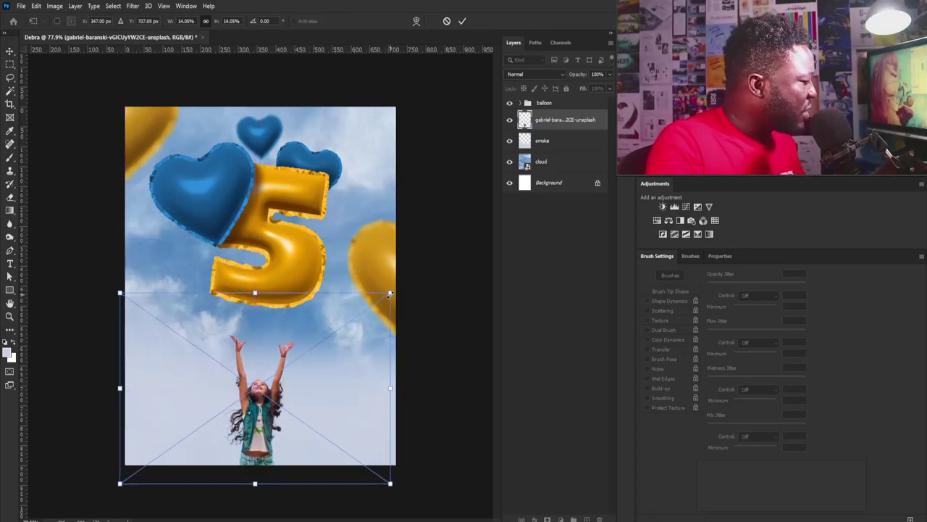
pyautogui.moveTo(389, 294); pyautogui.dragTo(399, 287)
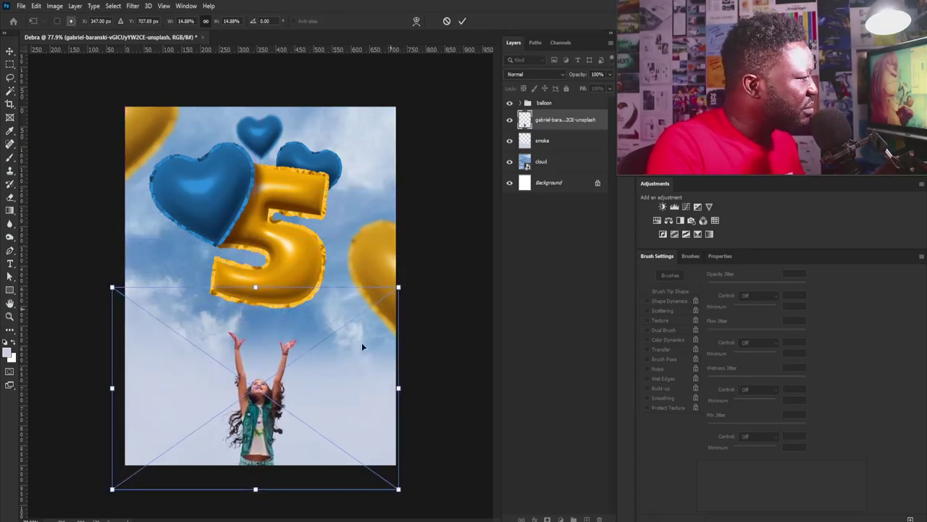
pyautogui.moveTo(362, 346); pyautogui.dragTo(288, 427)
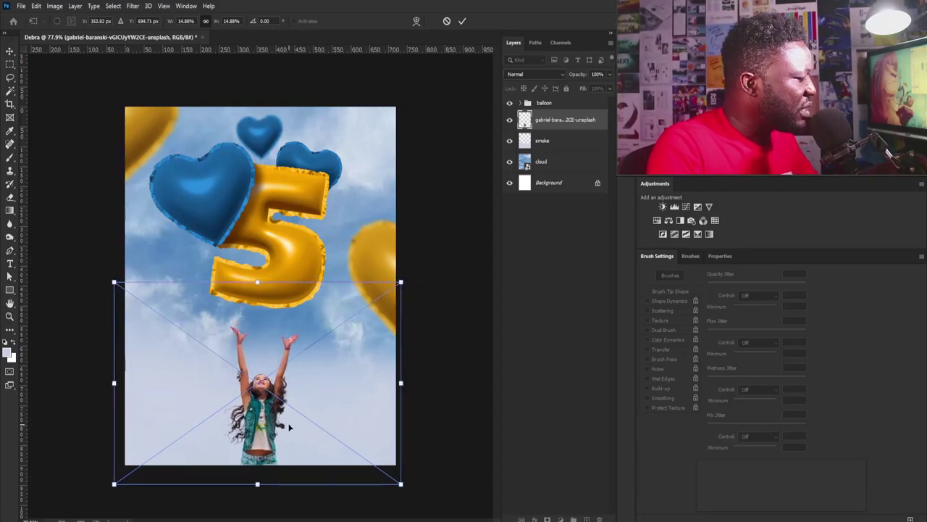
pyautogui.press('Return')
pyautogui.scroll(5, 297, 449)
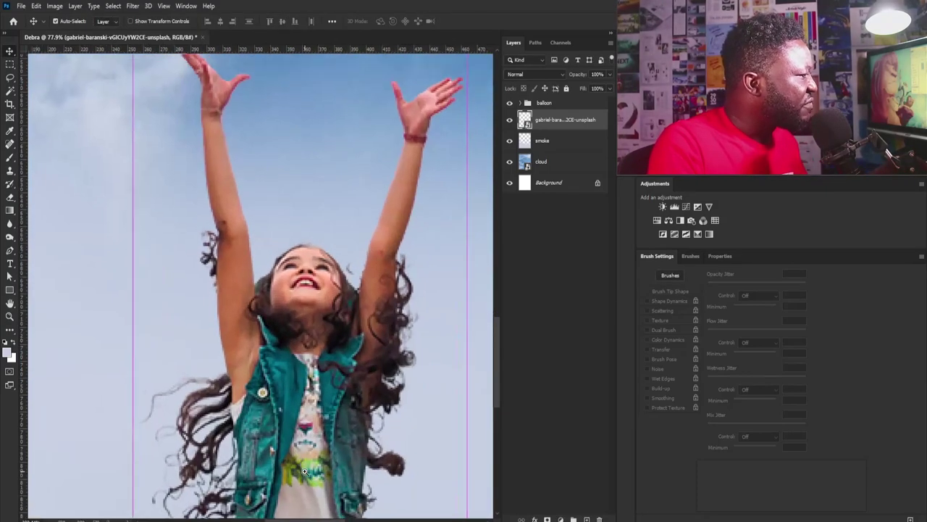
pyautogui.scroll(-3, 304, 471)
pyautogui.hotkey('ctrl', ';')
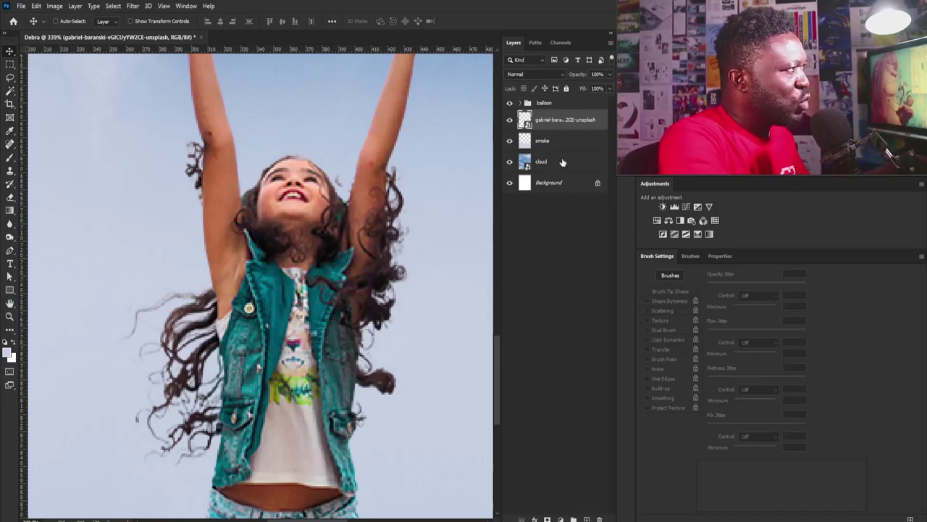
# Add a Hue/Saturation layer clipped to the girl photo and set Hue to +16.
pyautogui.click(657, 221)
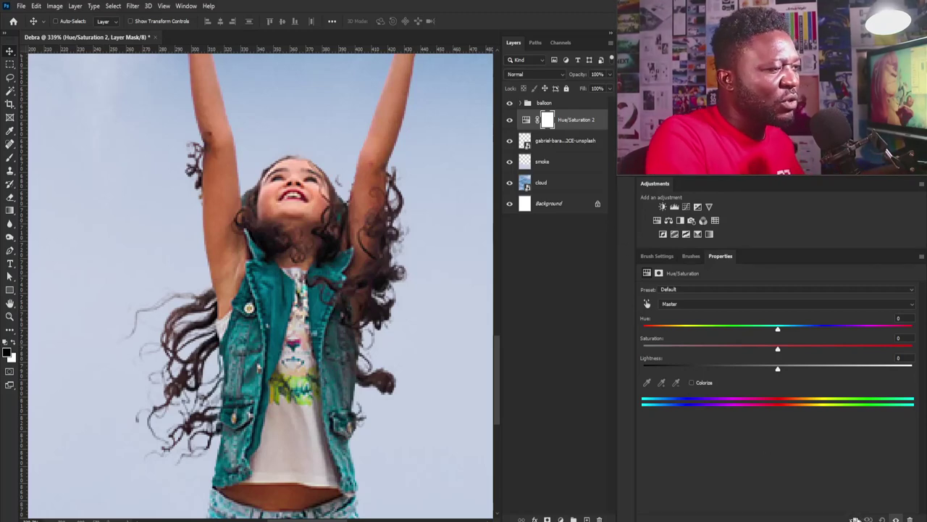
pyautogui.hotkey('ctrl', 'alt', 'g')
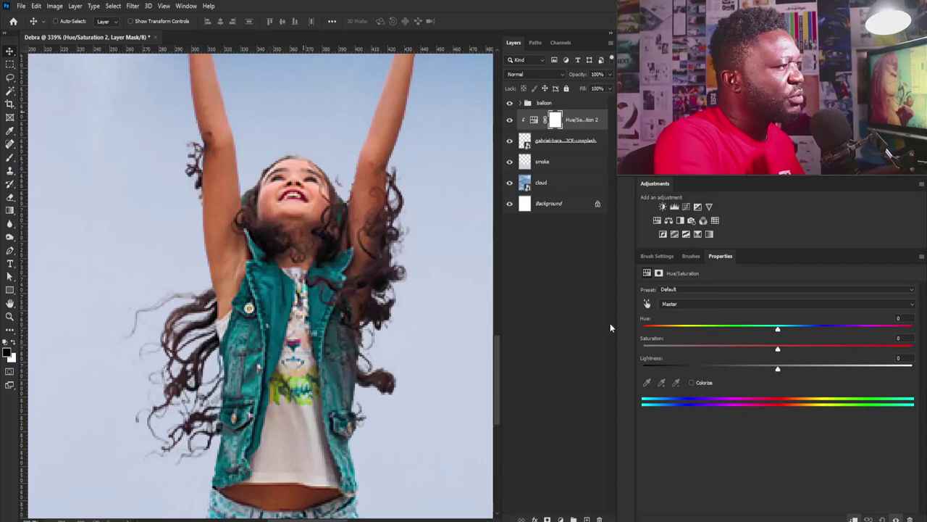
pyautogui.click(778, 348)
pyautogui.moveTo(778, 331); pyautogui.dragTo(791, 331)
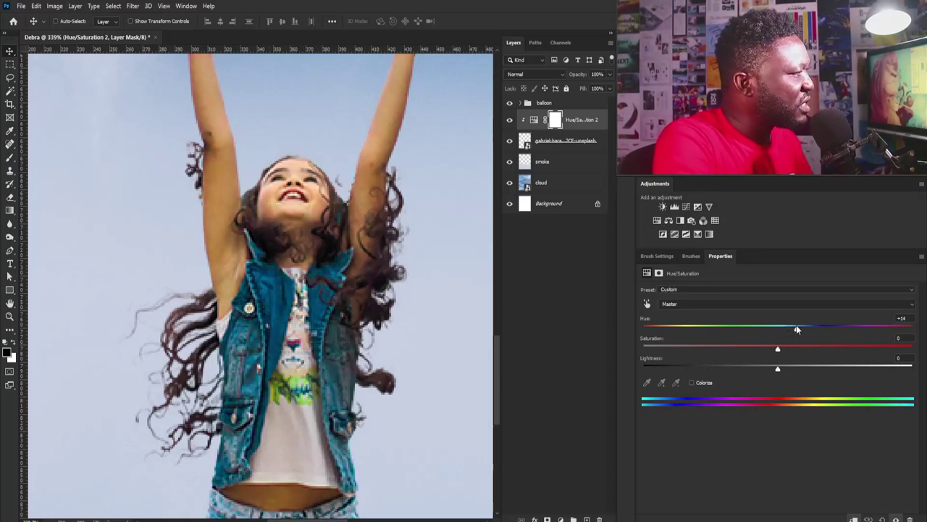
pyautogui.scroll(-3, 384, 196)
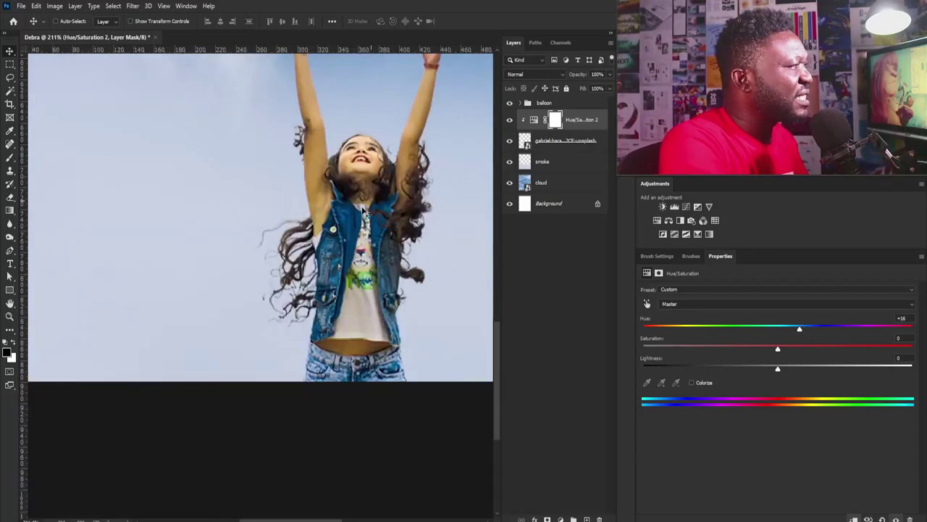
pyautogui.scroll(1, 383, 196)
pyautogui.moveTo(383, 196); pyautogui.dragTo(345, 257)
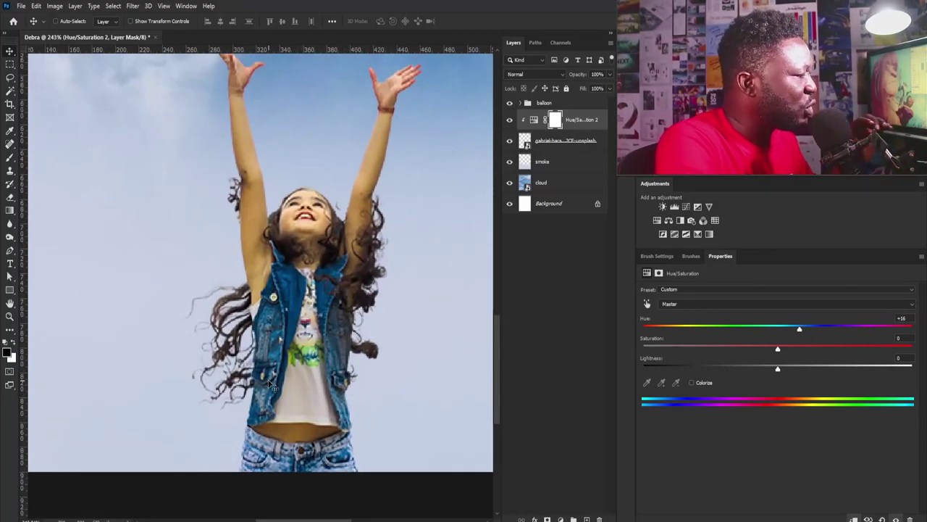
# Switch to the Pen tool in Path drawing mode.
pyautogui.press('p')
pyautogui.scroll(5, 274, 384)
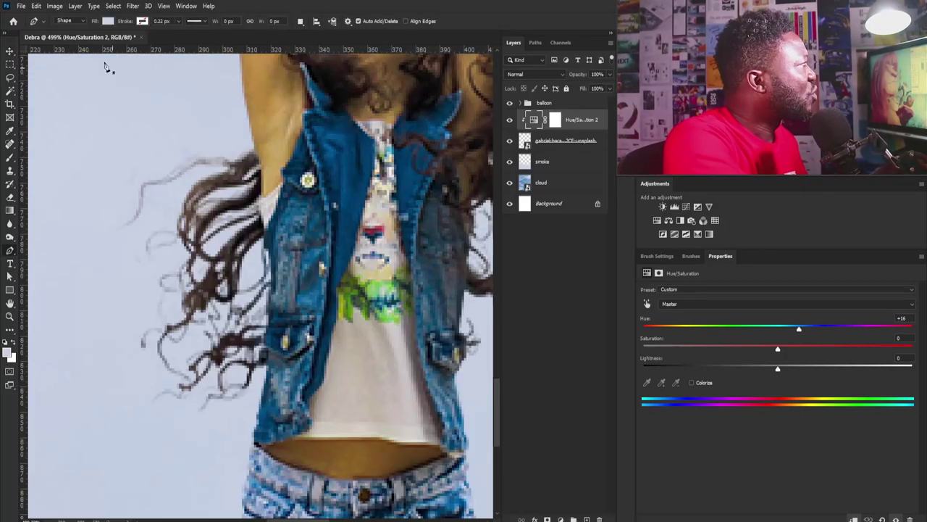
pyautogui.click(64, 22)
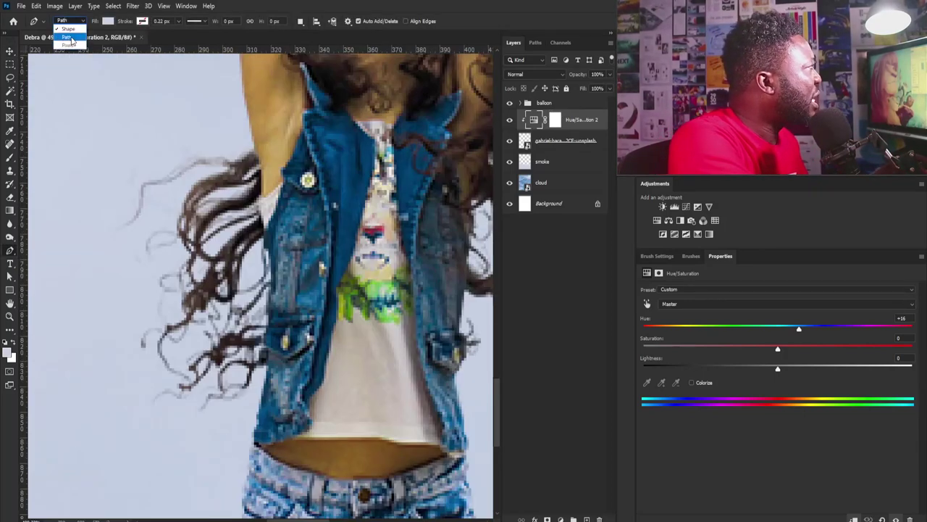
pyautogui.click(71, 34)
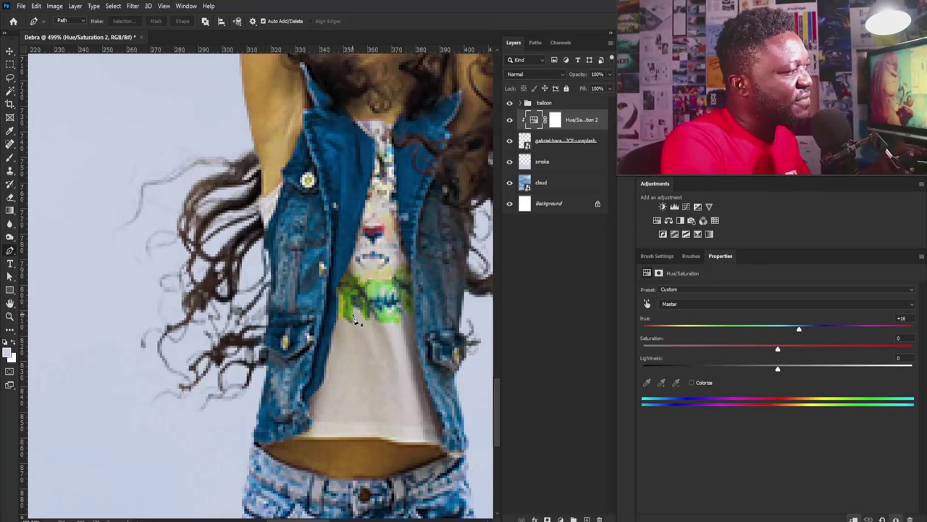
pyautogui.scroll(-5, 365, 311)
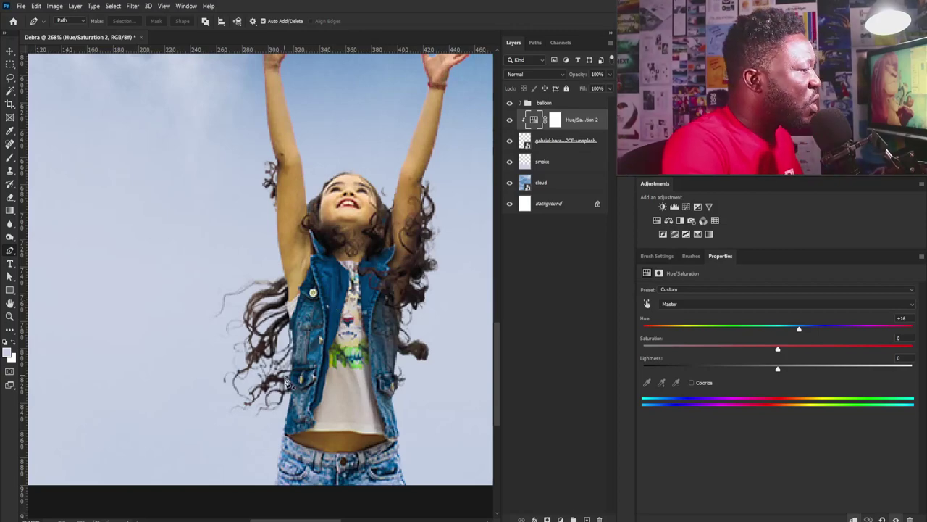
pyautogui.scroll(4, 289, 383)
# Trace the denim vest's left edge up to the collar with the Pen.
pyautogui.click(280, 431)
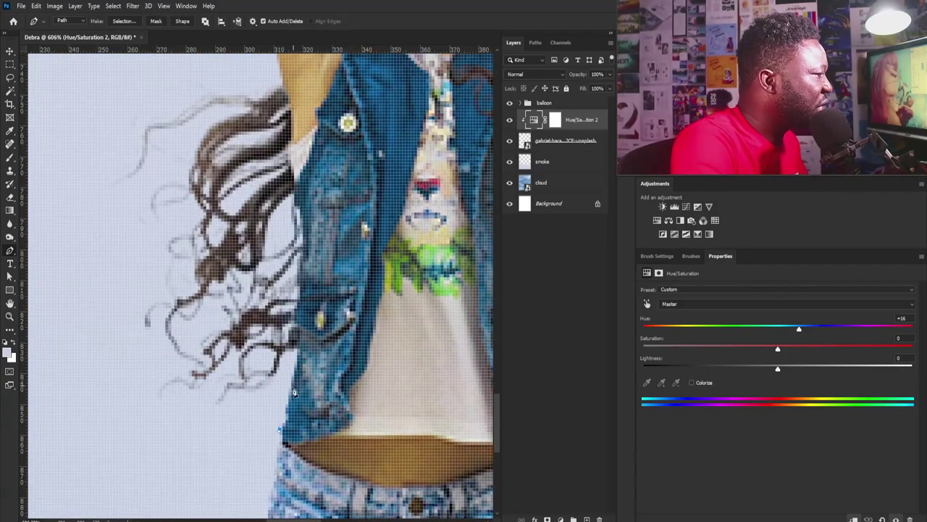
pyautogui.click(295, 392)
pyautogui.click(301, 362)
pyautogui.scroll(3, 301, 312)
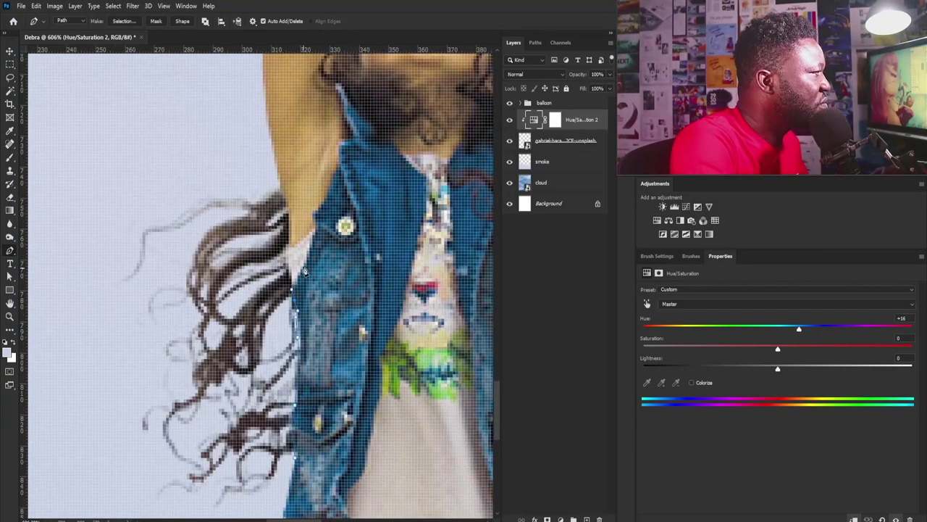
pyautogui.scroll(3, 304, 270)
pyautogui.click(316, 268)
pyautogui.click(330, 226)
pyautogui.click(371, 219)
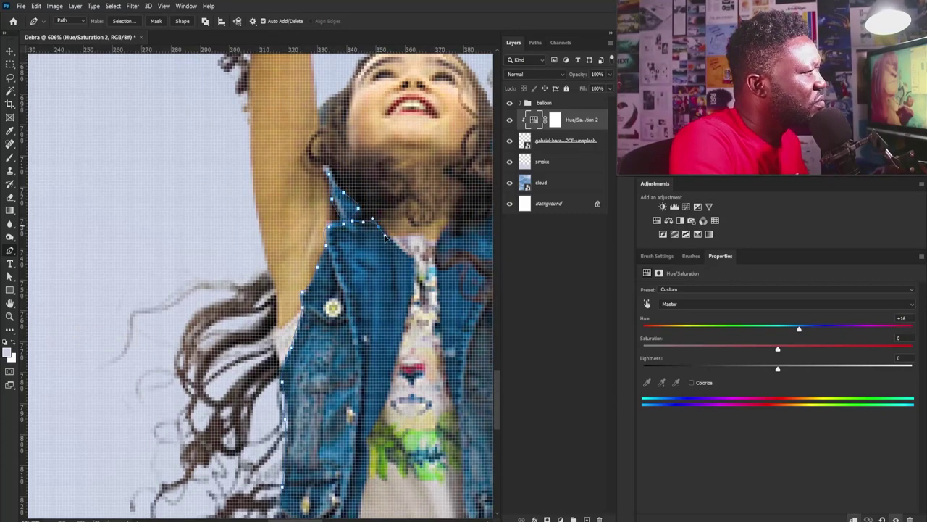
pyautogui.scroll(-4, 418, 259)
pyautogui.scroll(-3, 377, 355)
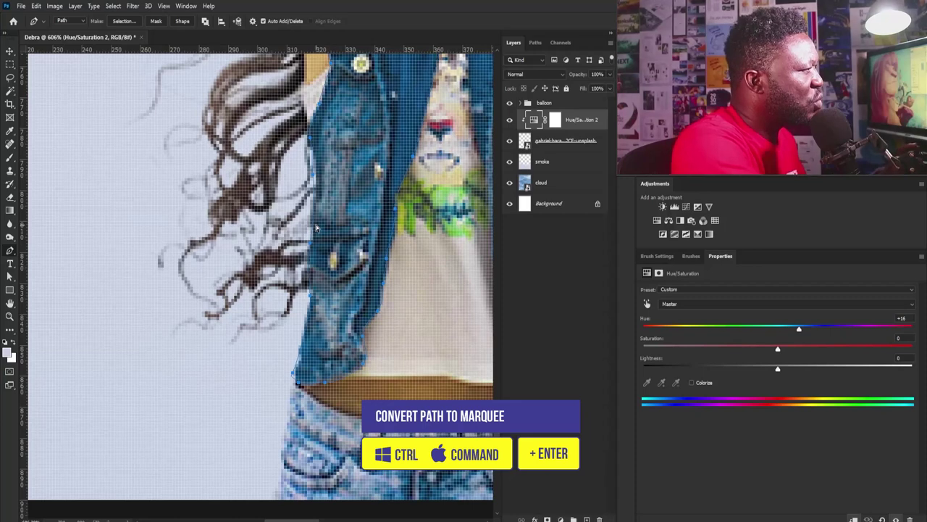
# Convert the vest path to a selection and fill it in the Hue/Saturation 2 mask.
pyautogui.hotkey('ctrl', 'Return')
pyautogui.scroll(-3, 316, 229)
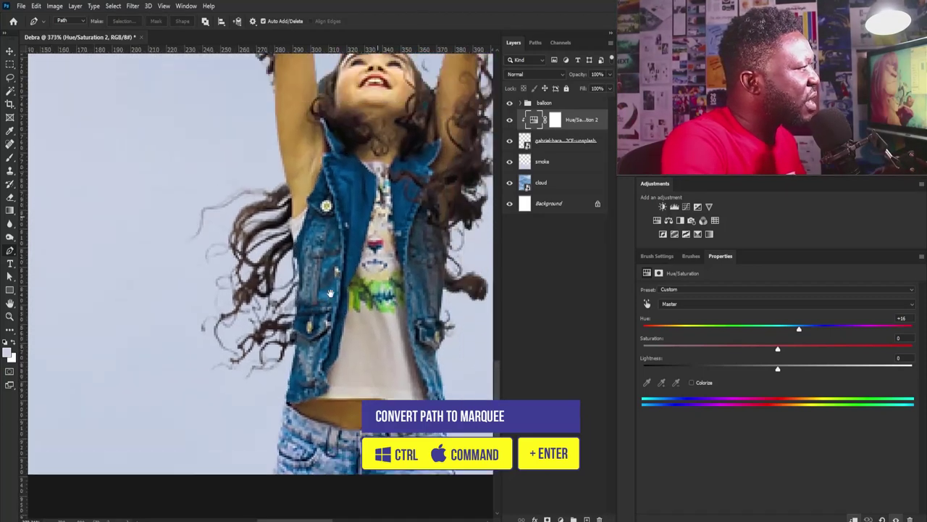
pyautogui.click(556, 121)
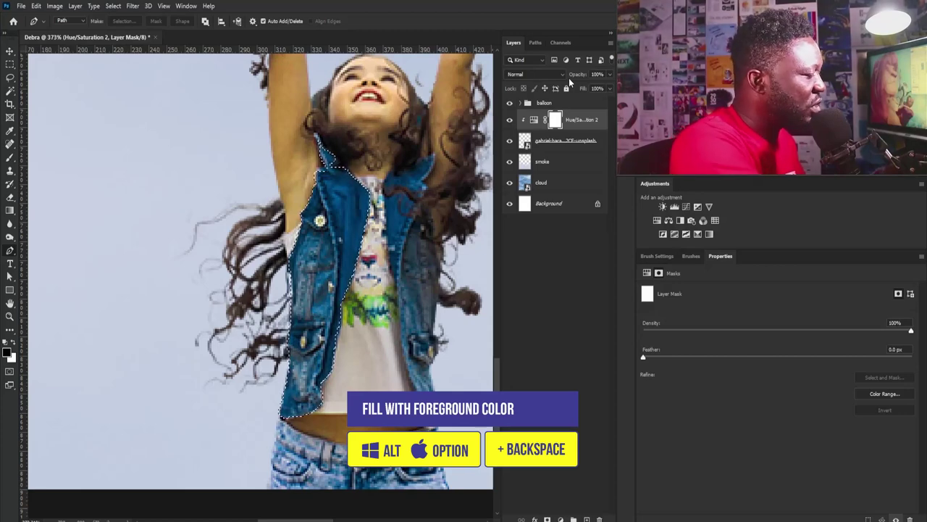
pyautogui.hotkey('alt', 'BackSpace')
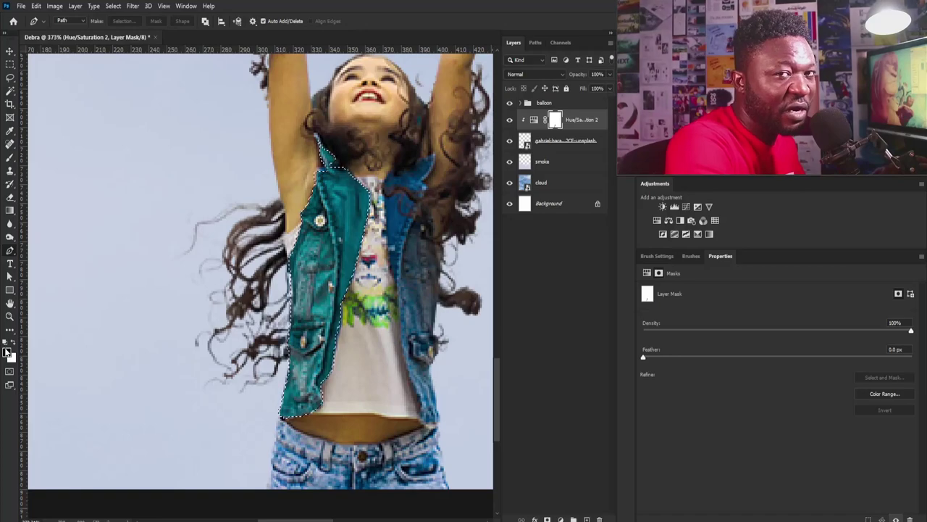
# Trace around the vest's right collar and down its right edge.
pyautogui.scroll(2, 397, 397)
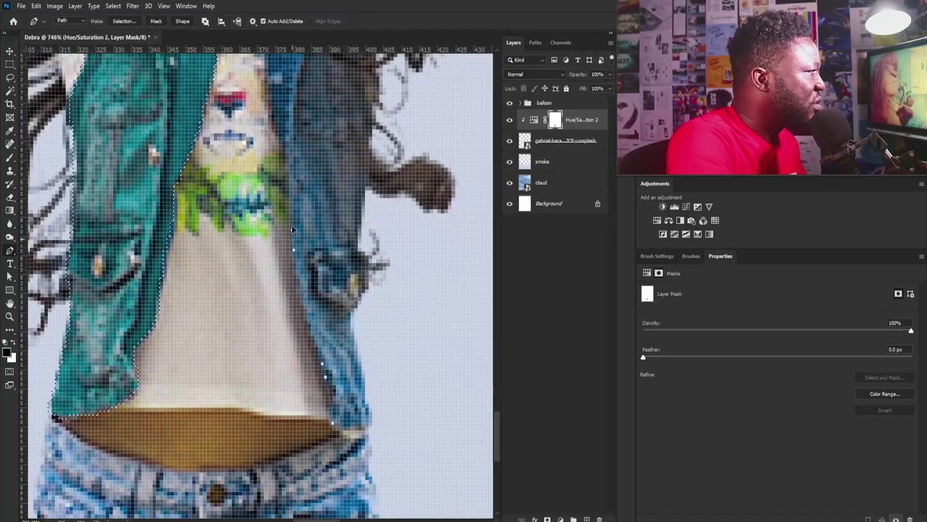
pyautogui.scroll(3, 286, 306)
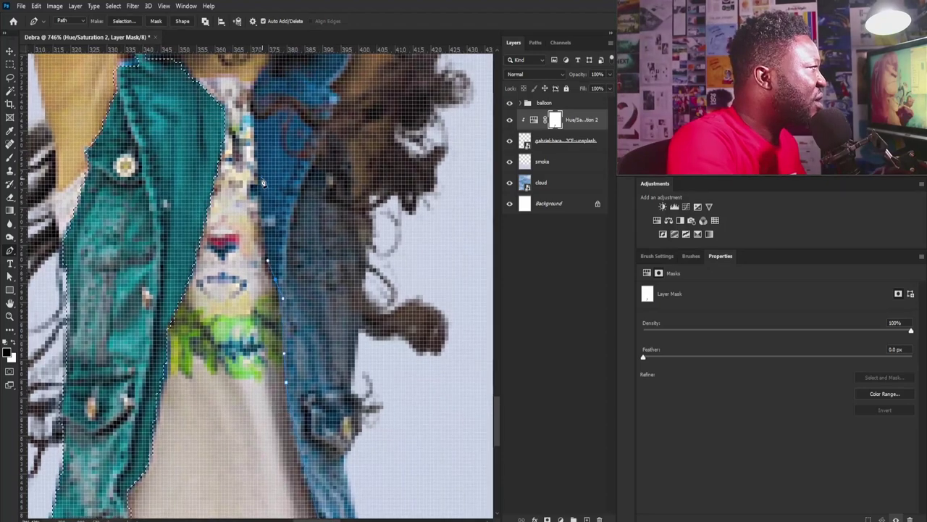
pyautogui.scroll(3, 262, 276)
pyautogui.click(253, 248)
pyautogui.click(277, 208)
pyautogui.click(288, 224)
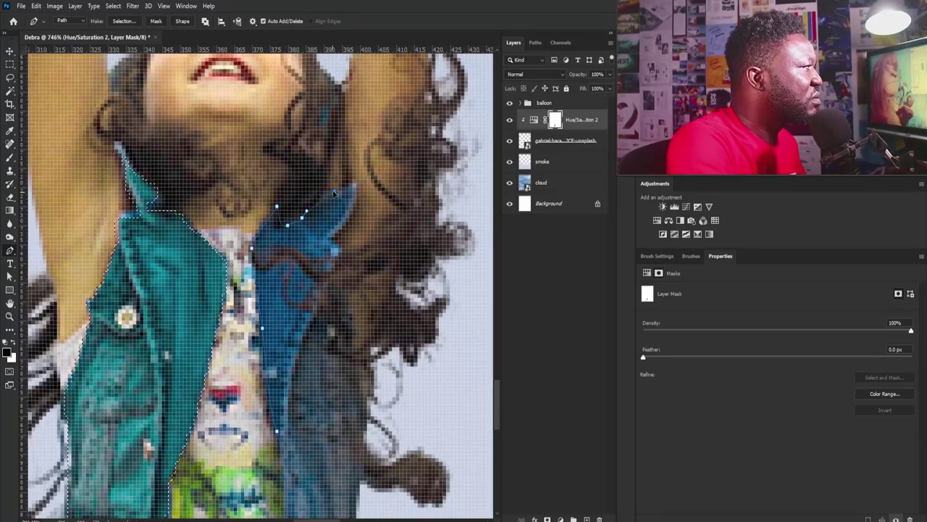
pyautogui.click(301, 217)
pyautogui.click(334, 192)
pyautogui.click(356, 188)
pyautogui.click(338, 233)
pyautogui.click(338, 251)
# Turn the right-side vest outline into a selection.
pyautogui.scroll(-2, 312, 326)
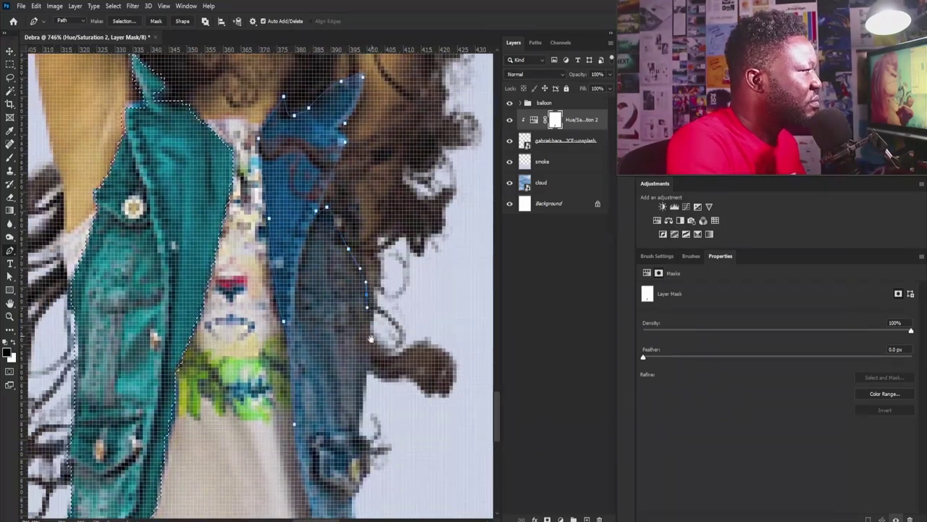
pyautogui.scroll(-2, 333, 326)
pyautogui.scroll(-3, 355, 330)
pyautogui.scroll(-5, 357, 332)
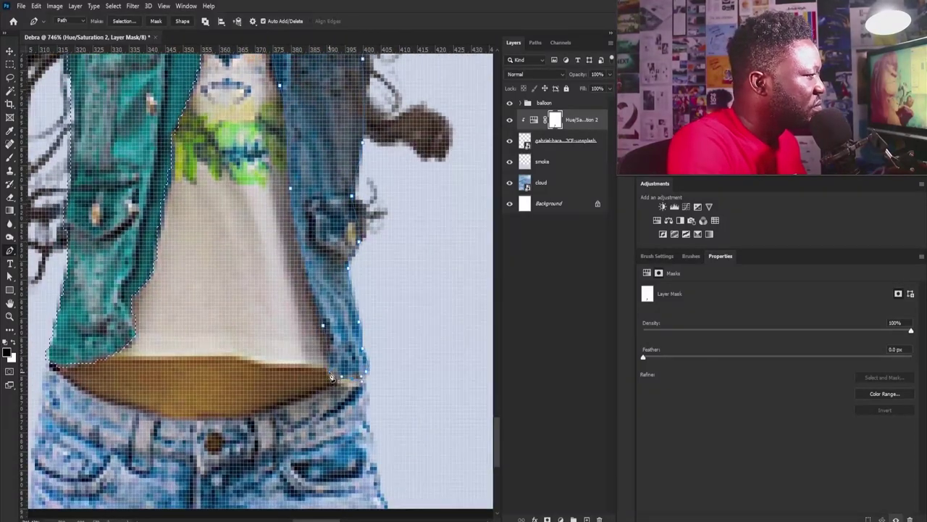
pyautogui.scroll(-3, 328, 363)
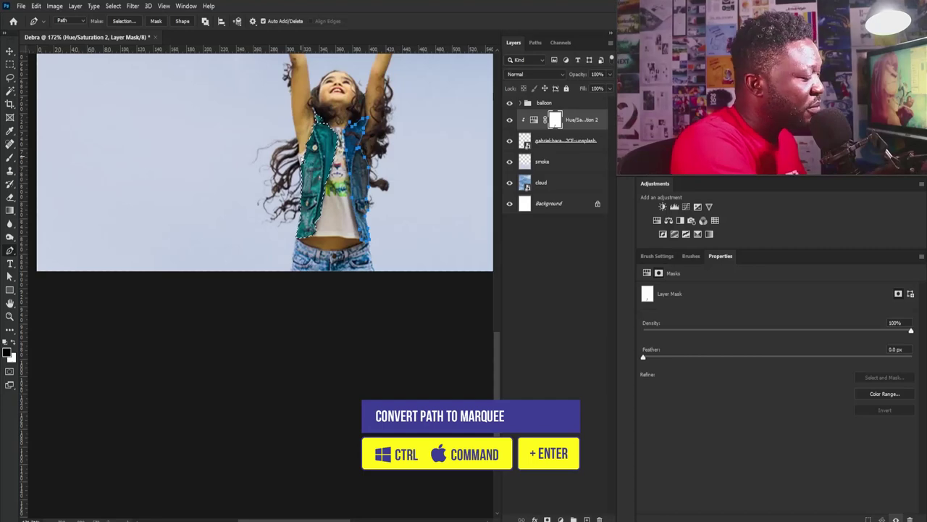
pyautogui.hotkey('ctrl', 'Return')
# Invert the Hue/Saturation 2 mask so the blue shift is confined to the vest.
pyautogui.scroll(3, 374, 223)
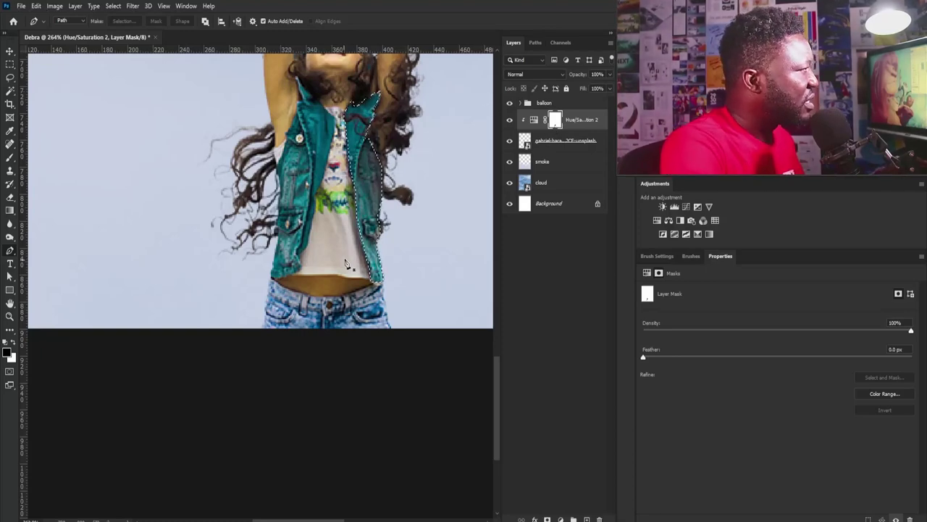
pyautogui.scroll(-3, 355, 190)
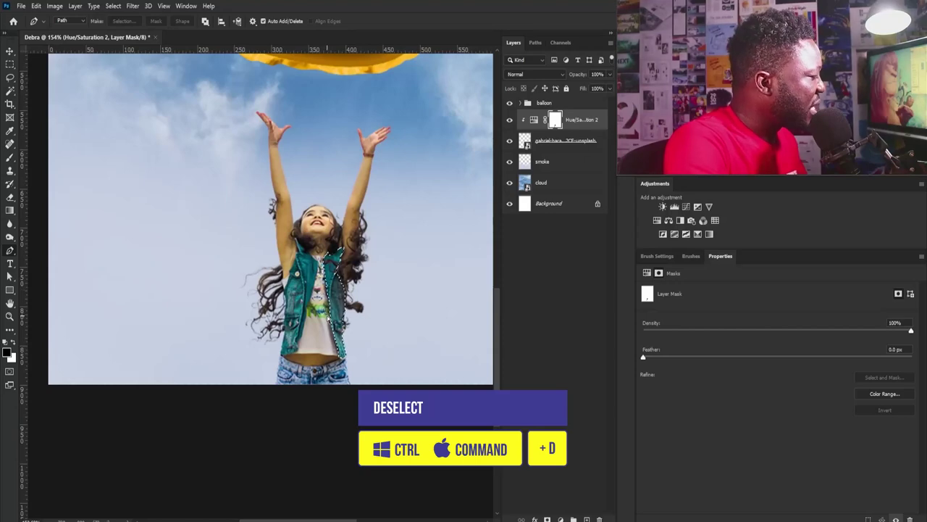
pyautogui.scroll(3, 329, 308)
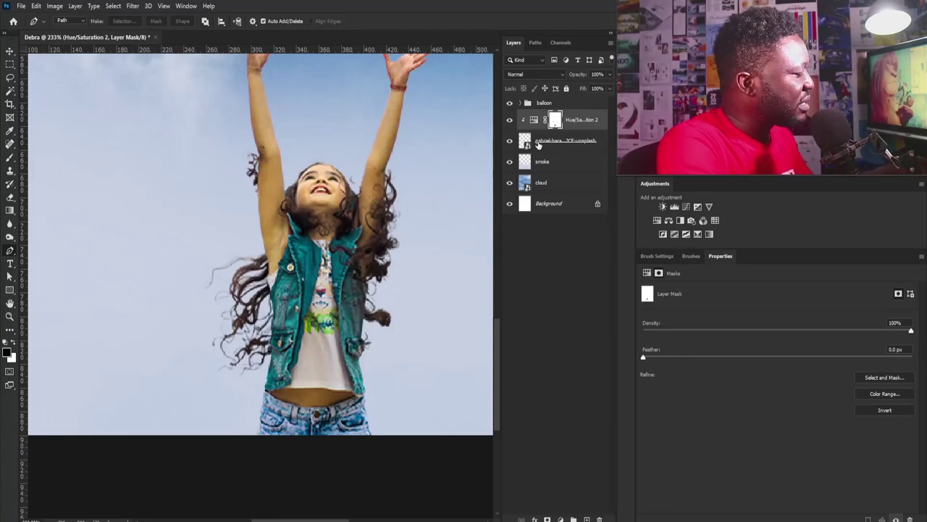
pyautogui.hotkey('ctrl', 'i')
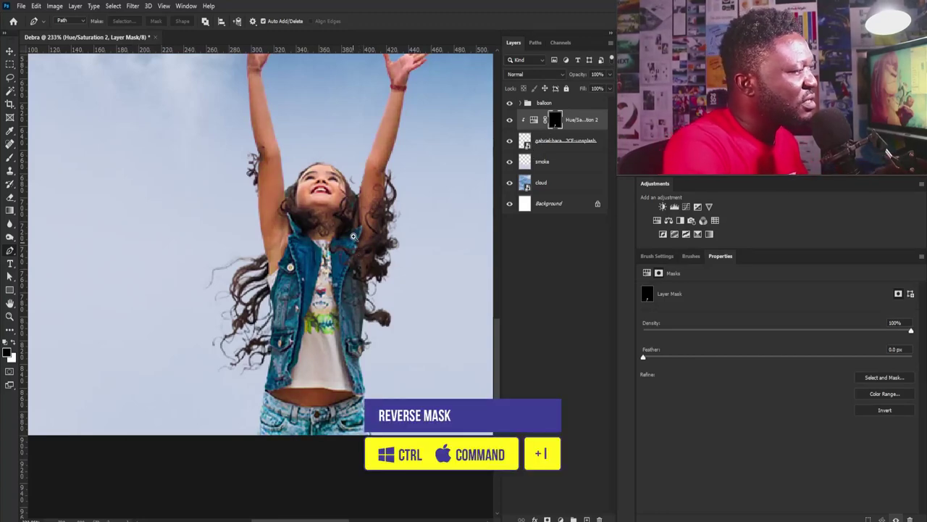
pyautogui.scroll(-4, 323, 287)
pyautogui.scroll(2, 302, 366)
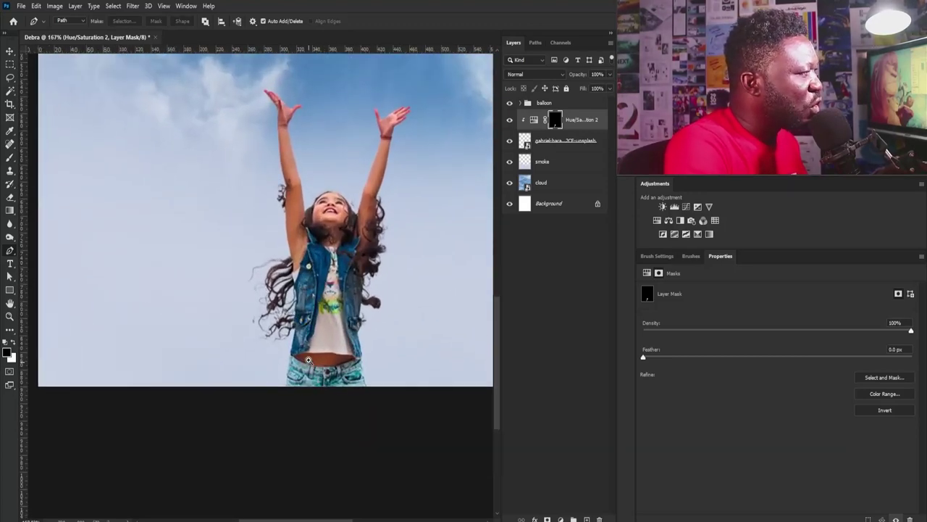
pyautogui.scroll(6, 308, 360)
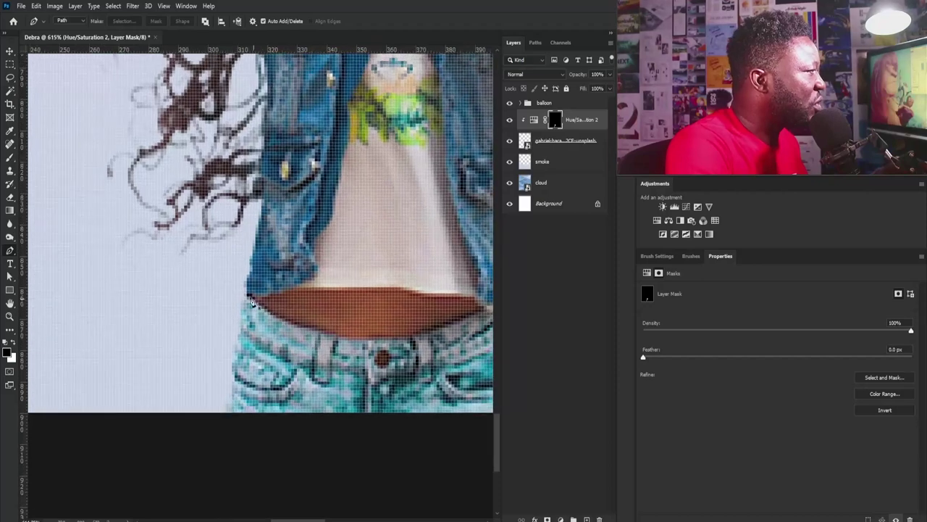
# Trace a Pen outline around the jeans from the waistline to the image bottom.
pyautogui.click(243, 294)
pyautogui.click(309, 327)
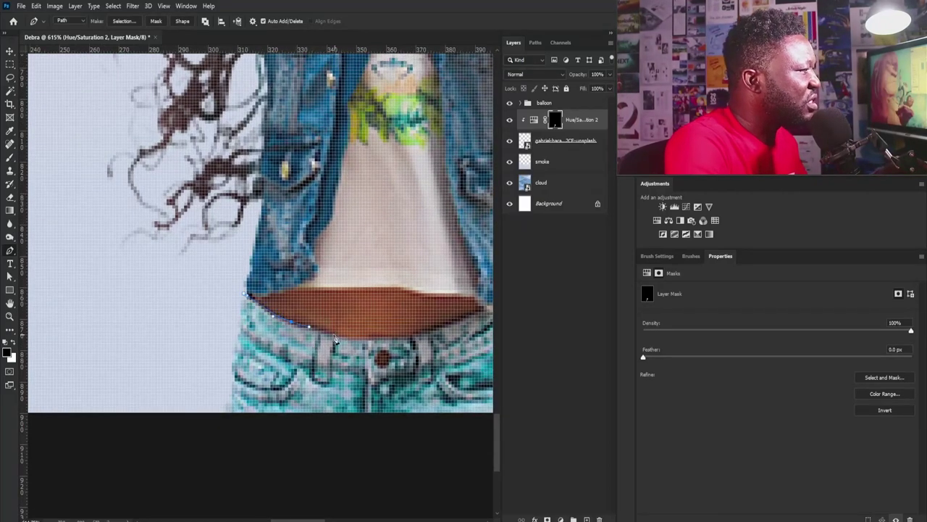
pyautogui.click(427, 332)
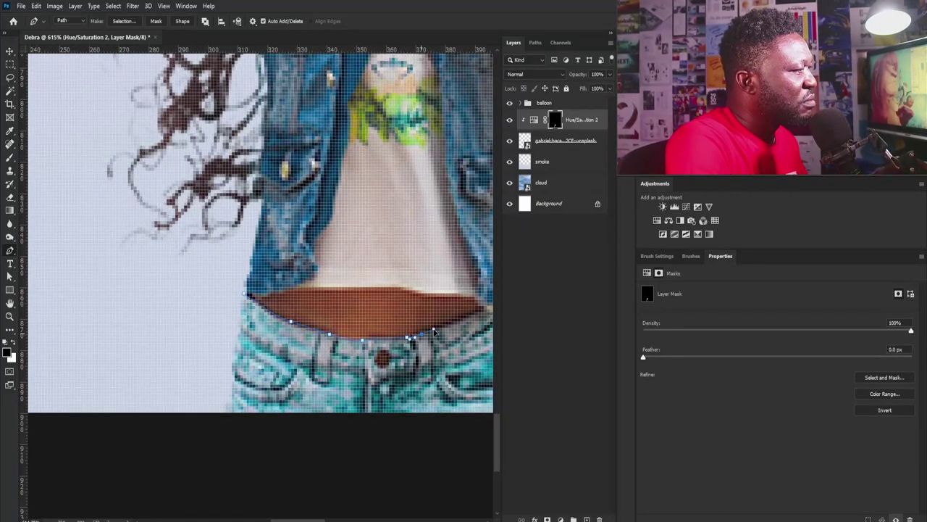
pyautogui.moveTo(435, 327); pyautogui.dragTo(338, 344)
pyautogui.click(361, 338)
pyautogui.click(370, 330)
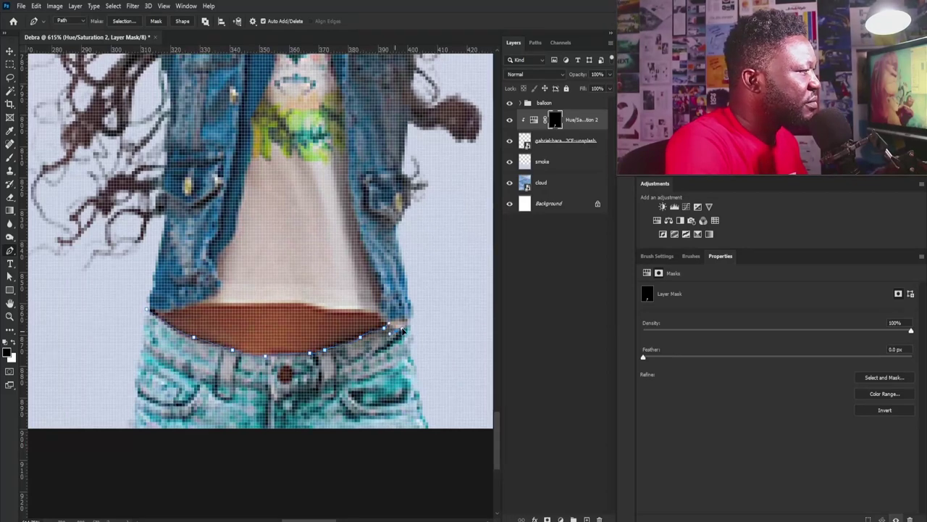
pyautogui.click(406, 328)
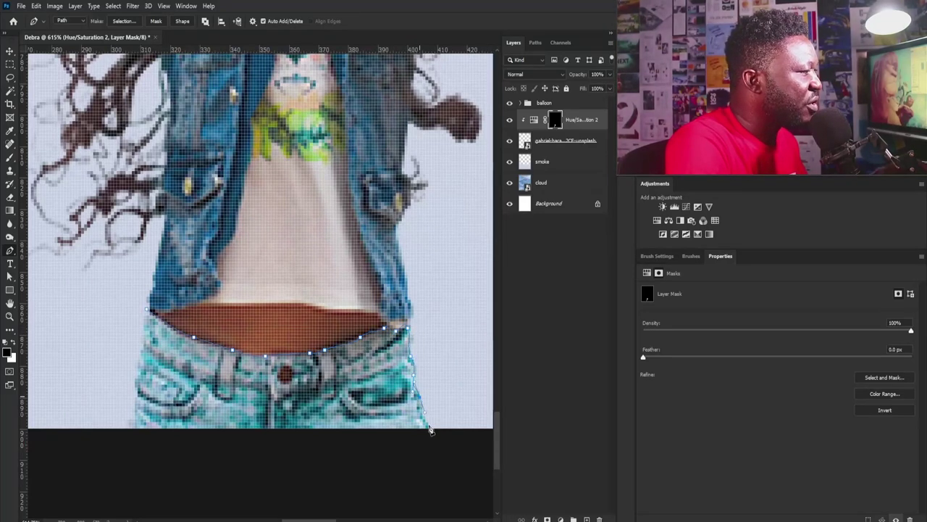
pyautogui.click(428, 433)
pyautogui.click(134, 432)
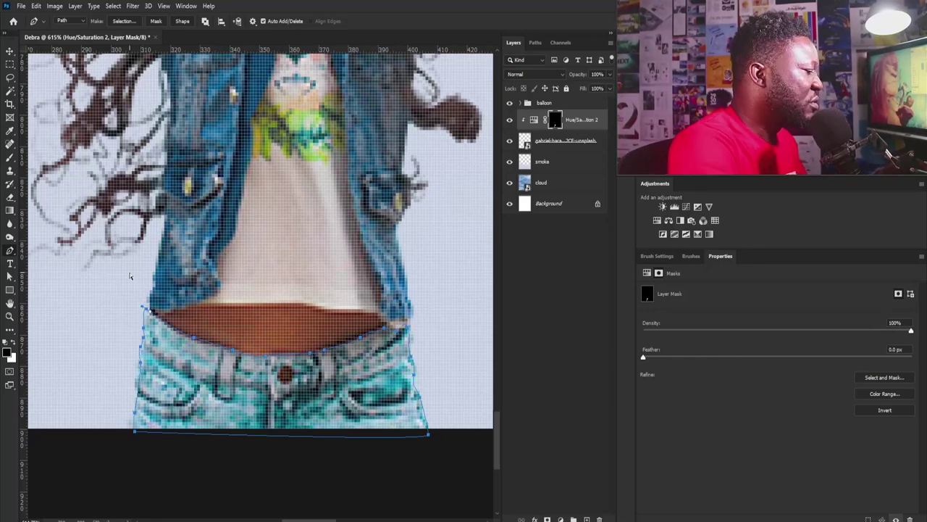
# Add the jeans selection to the Hue/Saturation 2 mask, deselect, and zoom out to the girl.
pyautogui.hotkey('ctrl', 'Return')
pyautogui.scroll(-2, 244, 319)
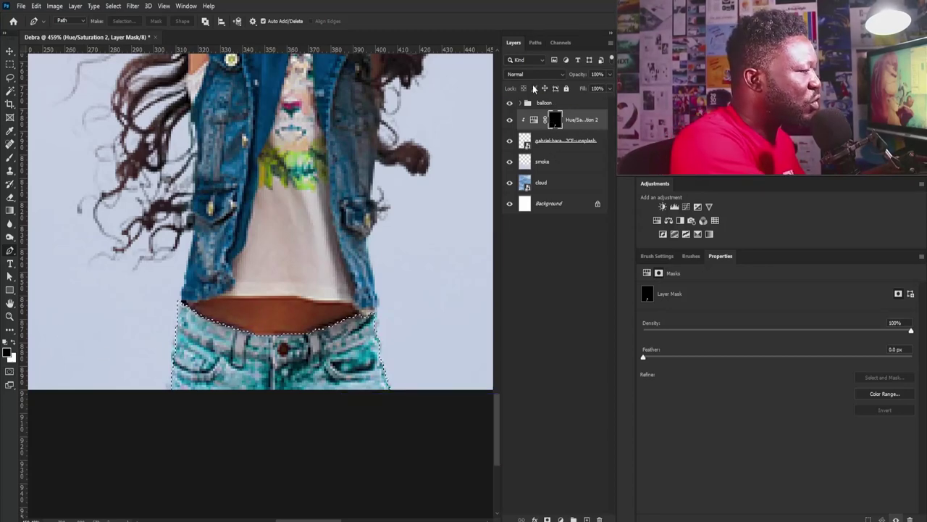
pyautogui.hotkey('ctrl', 'd')
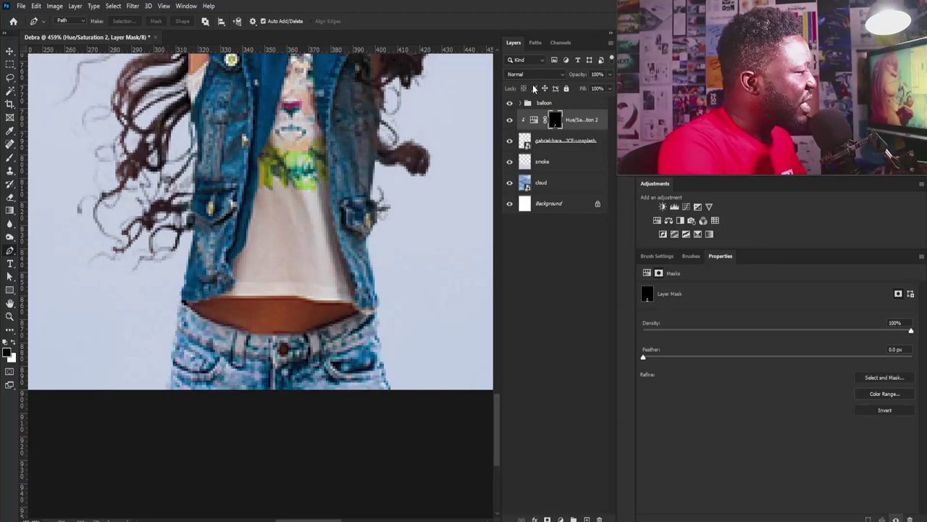
pyautogui.scroll(-5, 342, 225)
pyautogui.moveTo(329, 184); pyautogui.dragTo(293, 262)
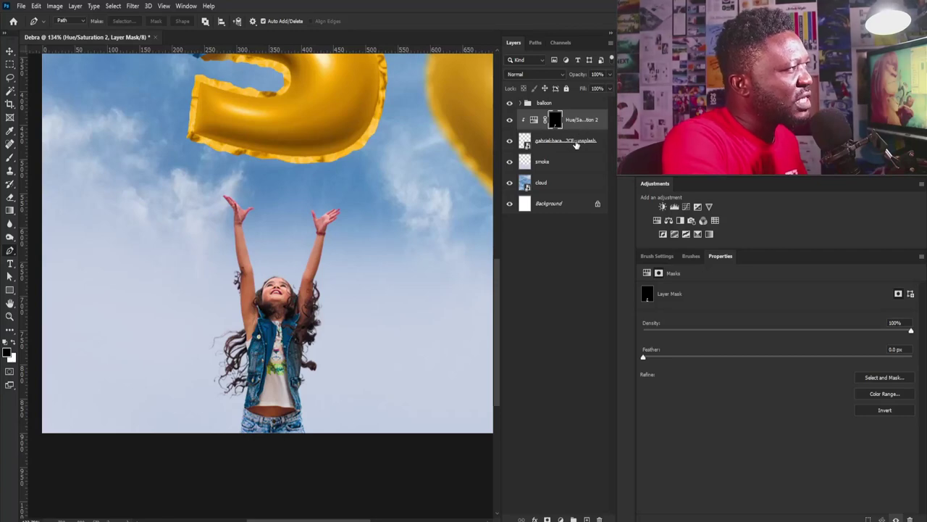
# Rename the girl photo layer to 'girl'.
pyautogui.click(572, 142)
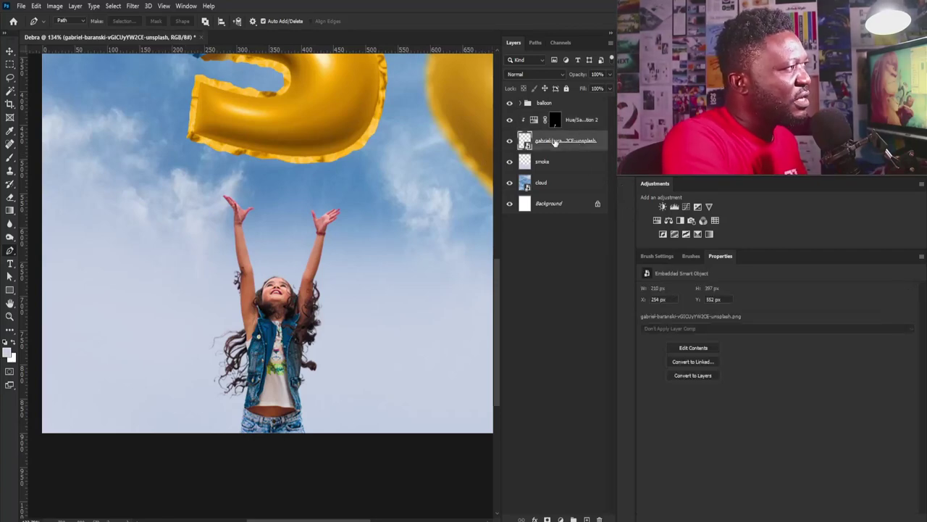
pyautogui.doubleClick(555, 142)
pyautogui.write('gi')
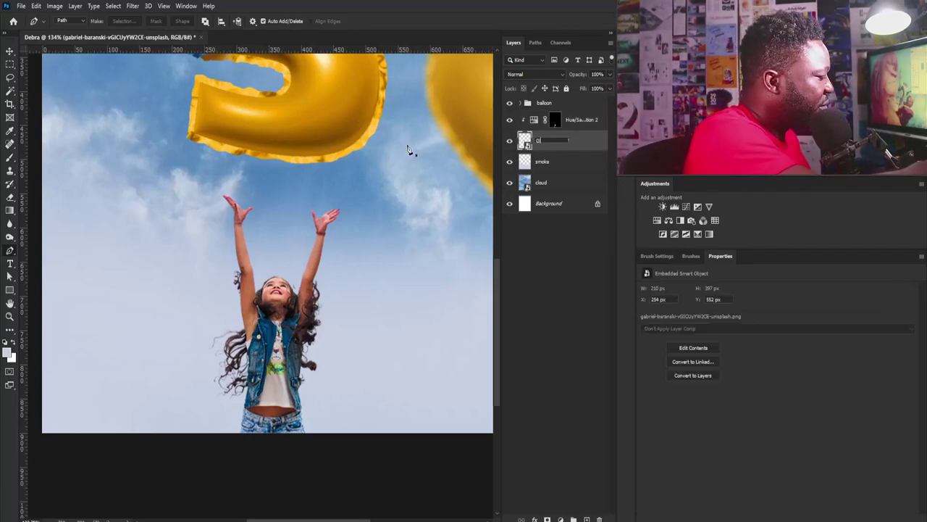
pyautogui.write('rl')
pyautogui.press('Return')
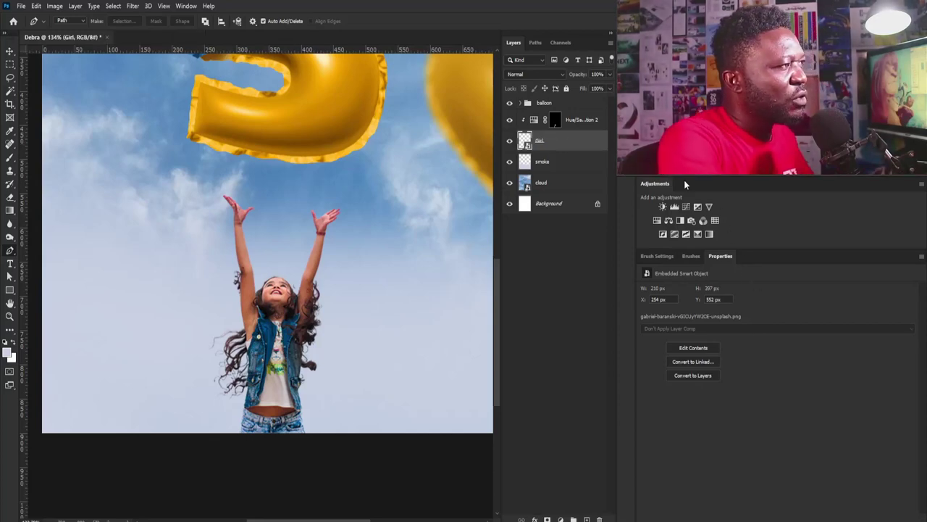
# Add a brightening Curves layer masked by an inverted copy of the Hue/Saturation 2 mask.
pyautogui.click(686, 207)
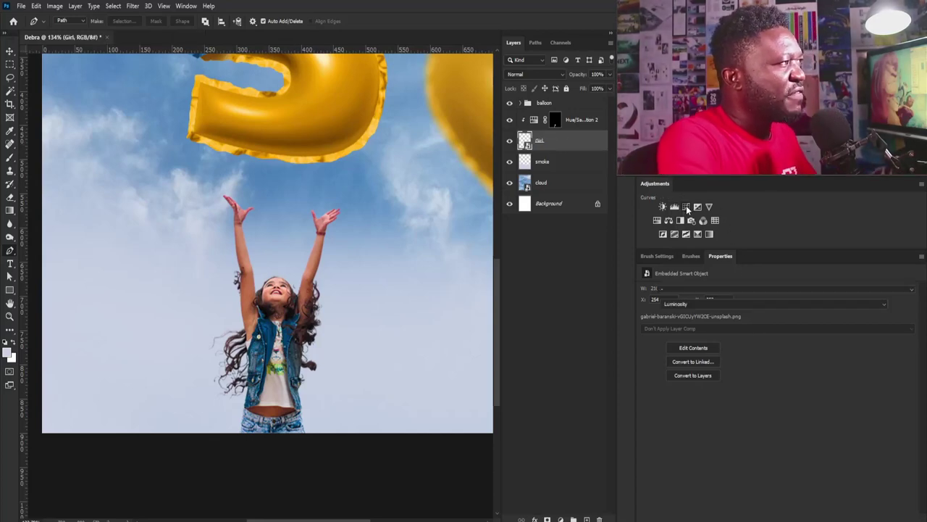
pyautogui.moveTo(792, 374); pyautogui.dragTo(794, 357)
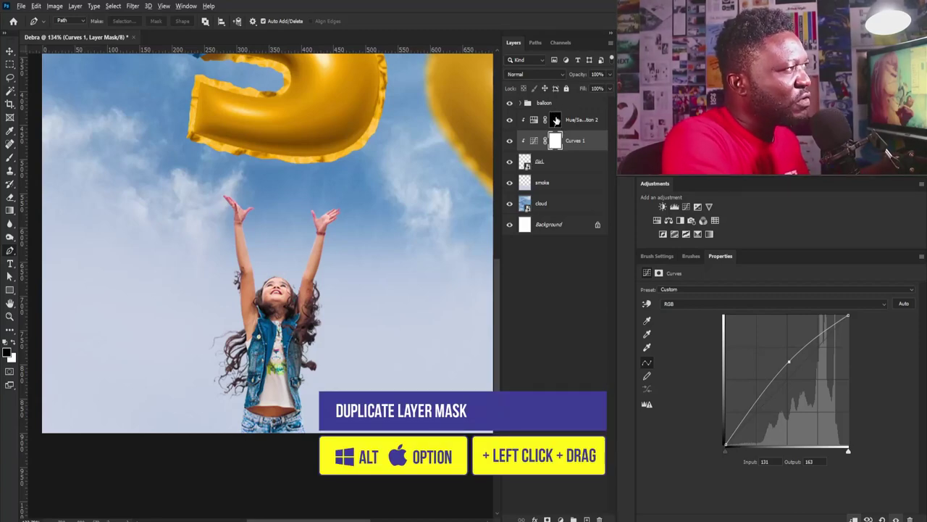
pyautogui.moveTo(556, 121); pyautogui.dragTo(555, 141)
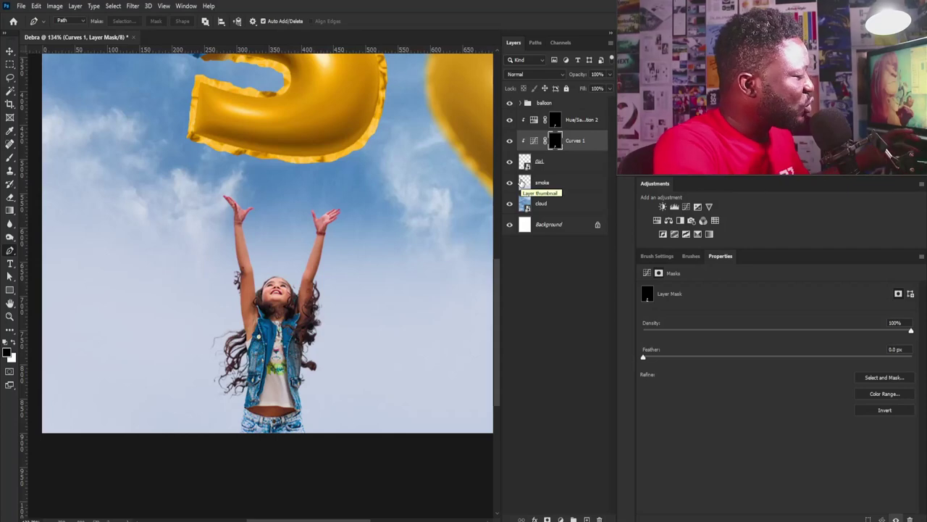
pyautogui.hotkey('ctrl', 'i')
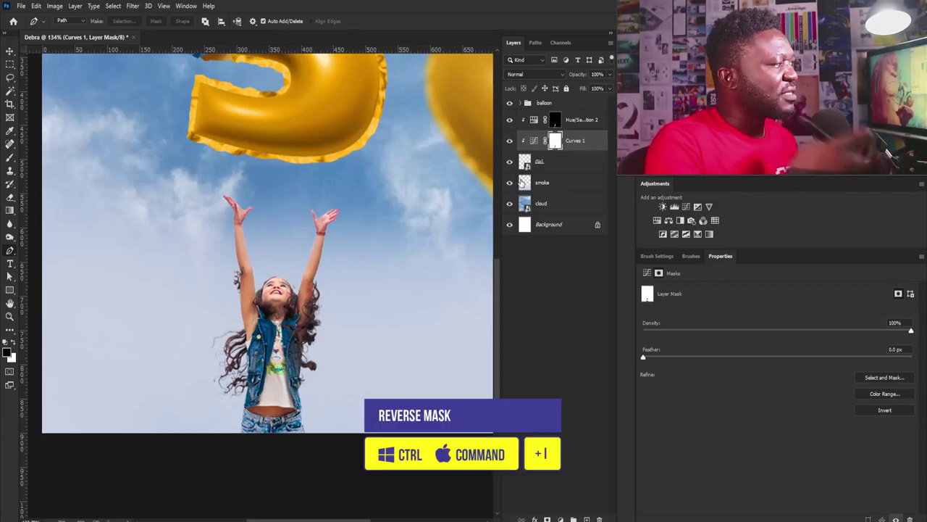
pyautogui.scroll(-3, 326, 218)
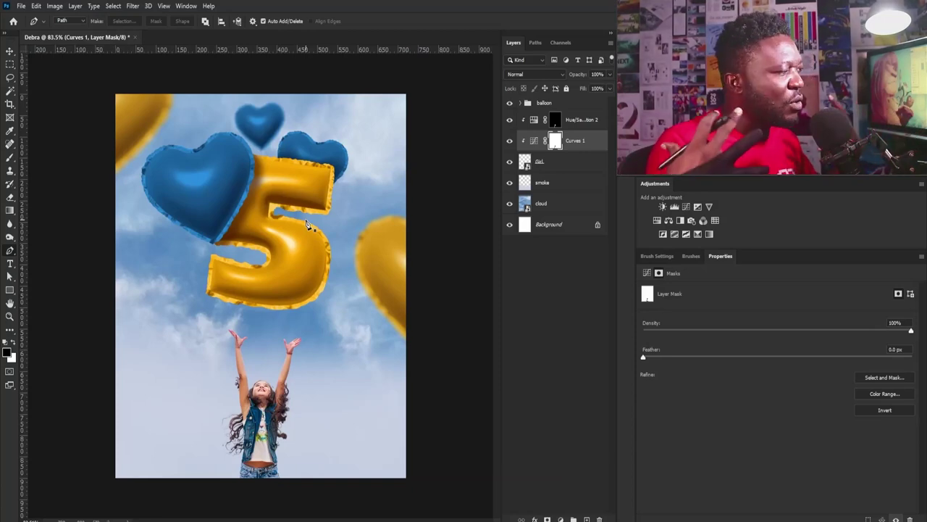
# Add a Selective Color layer above Hue/Saturation 2 with Neutrals cyan at -14.
pyautogui.click(576, 124)
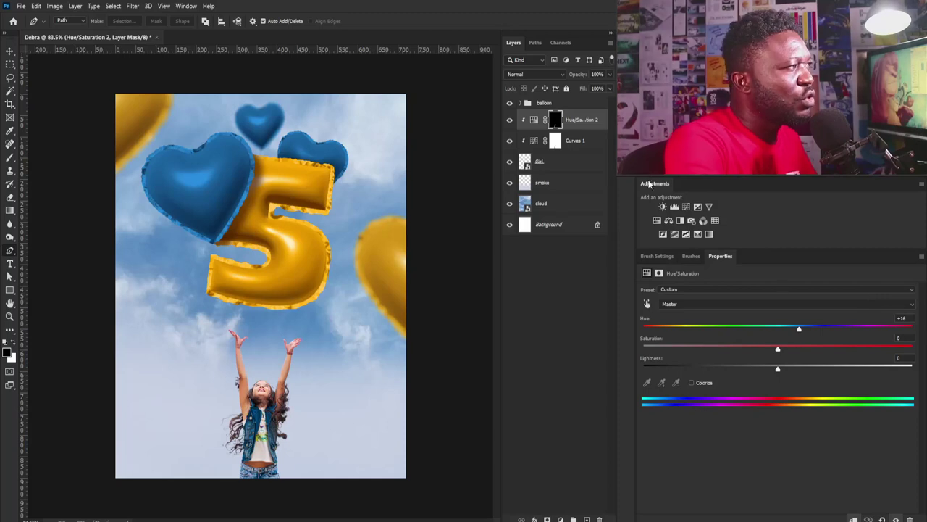
pyautogui.click(709, 234)
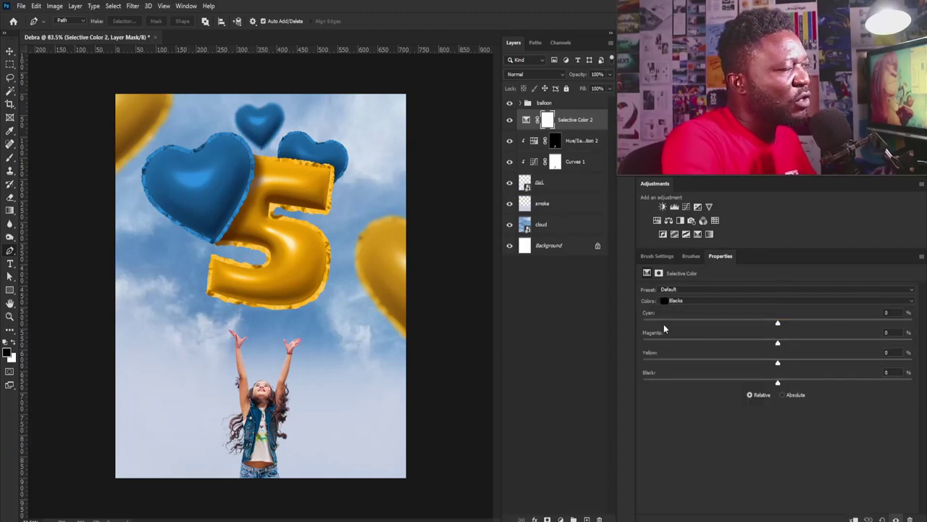
pyautogui.click(725, 300)
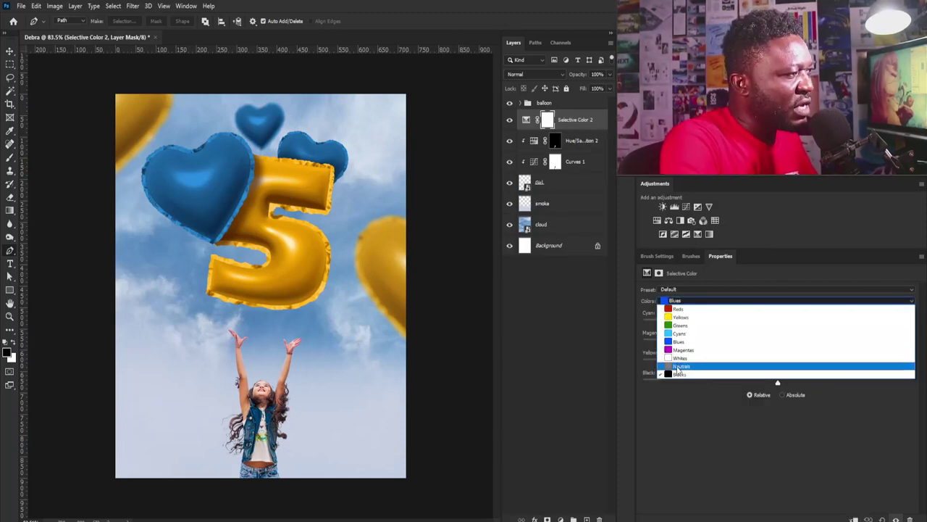
pyautogui.click(754, 368)
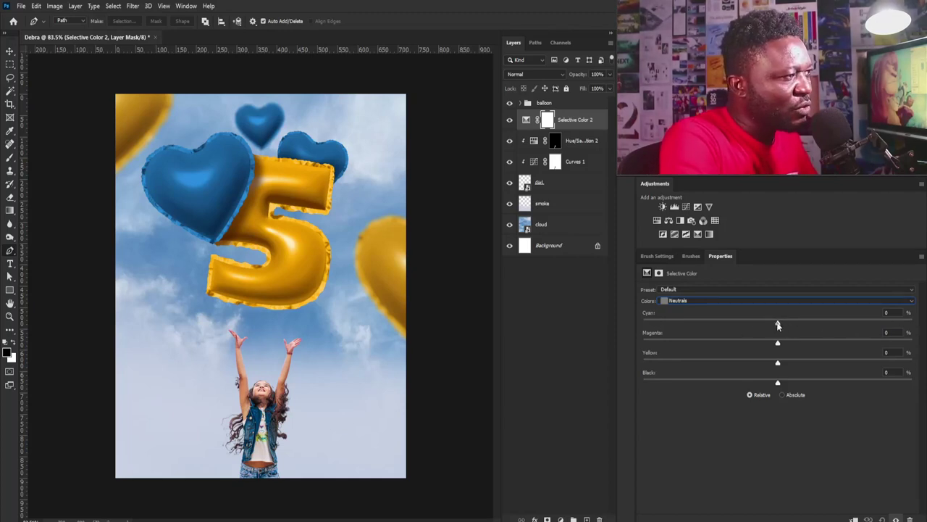
pyautogui.moveTo(778, 323); pyautogui.dragTo(768, 324)
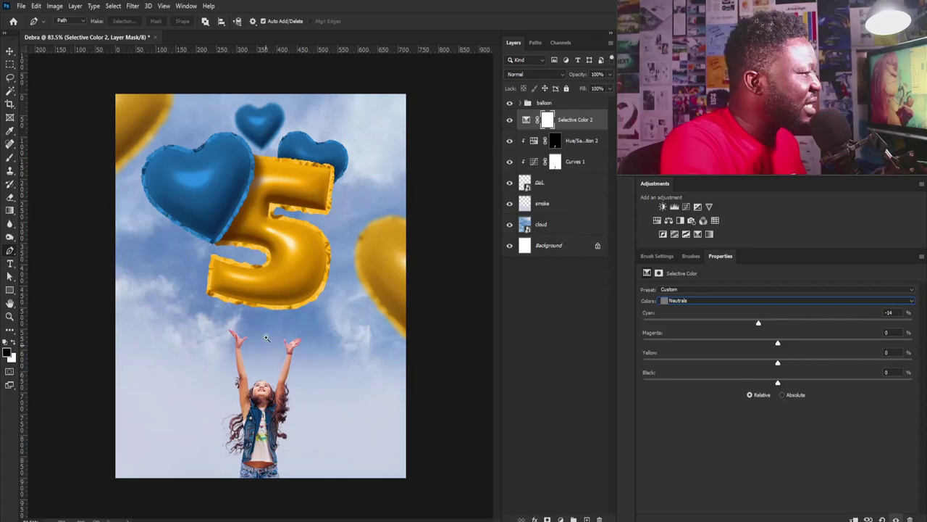
# Place the Gold-Confetti PNG into the scene.
pyautogui.scroll(-2, 268, 311)
pyautogui.scroll(1, 268, 311)
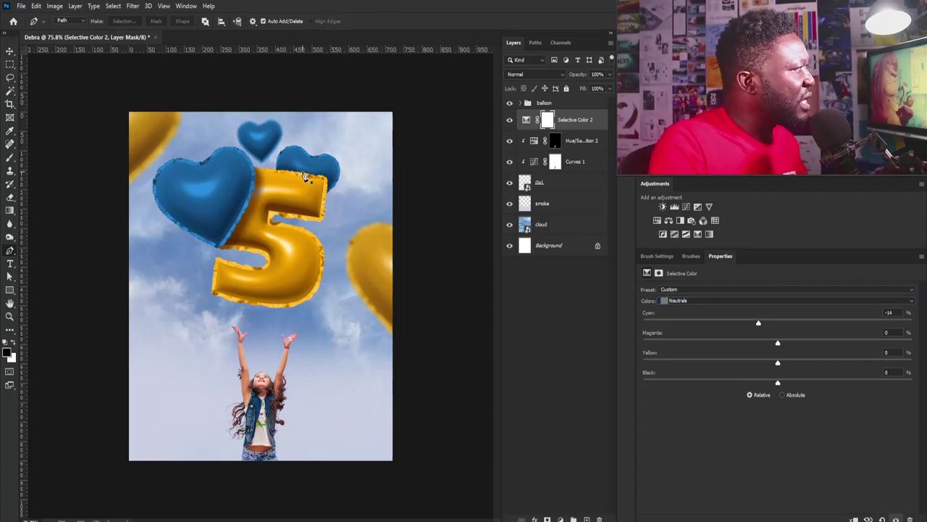
pyautogui.moveTo(305, 176); pyautogui.dragTo(327, 126)
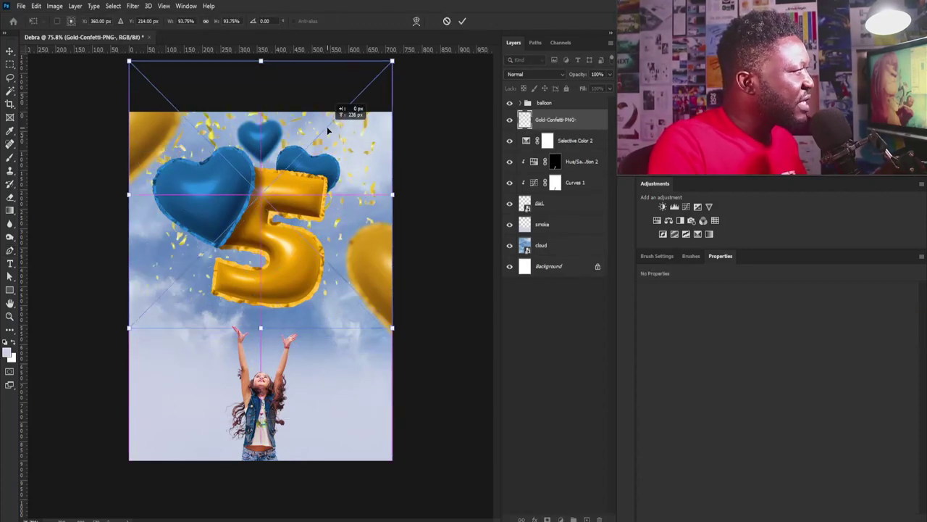
# Scale the placed gold confetti down to about 66% and commit.
pyautogui.moveTo(392, 61); pyautogui.dragTo(352, 97)
pyautogui.press('Return')
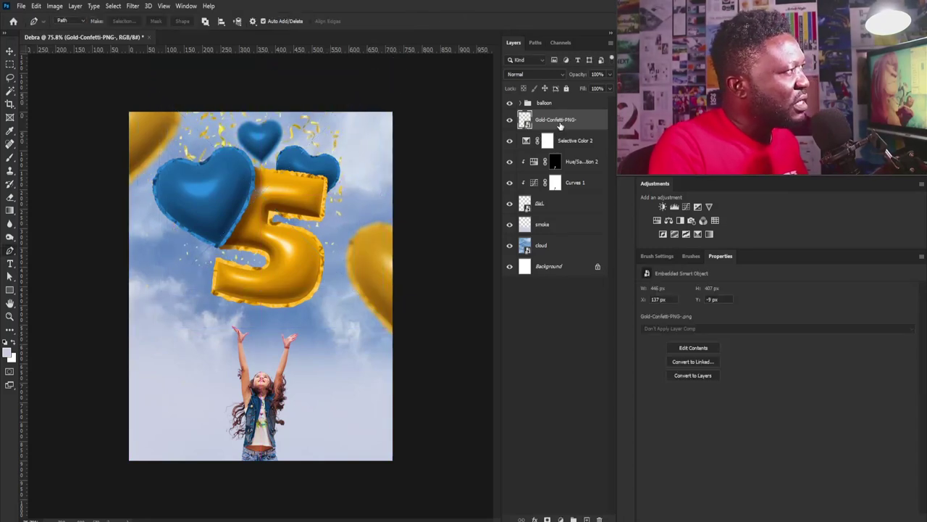
pyautogui.click(325, 172)
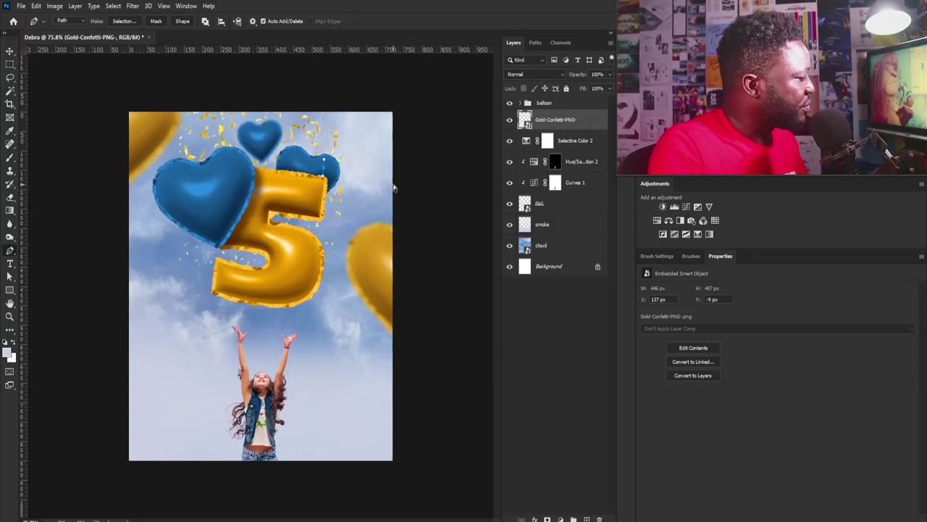
# Duplicate the confetti, flip the copy, and move it to the left.
pyautogui.press('v')
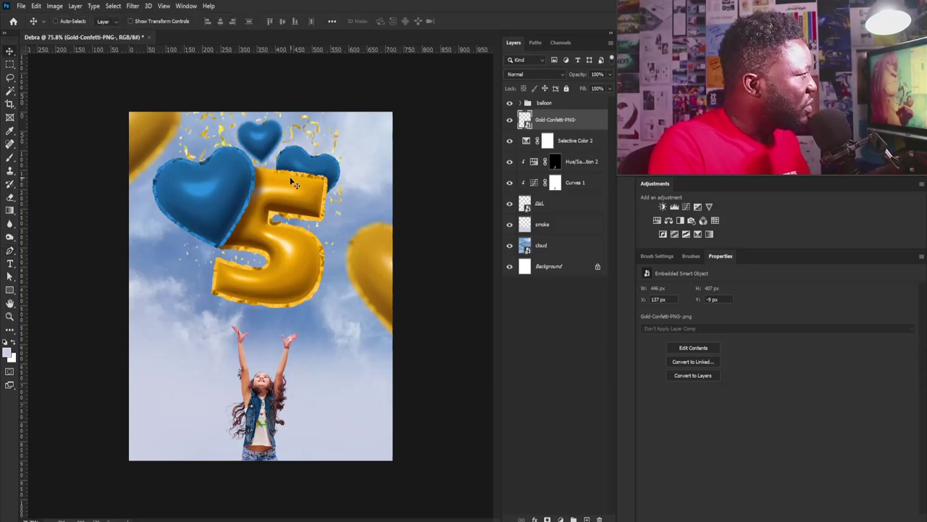
pyautogui.hotkey('ctrl', 'j')
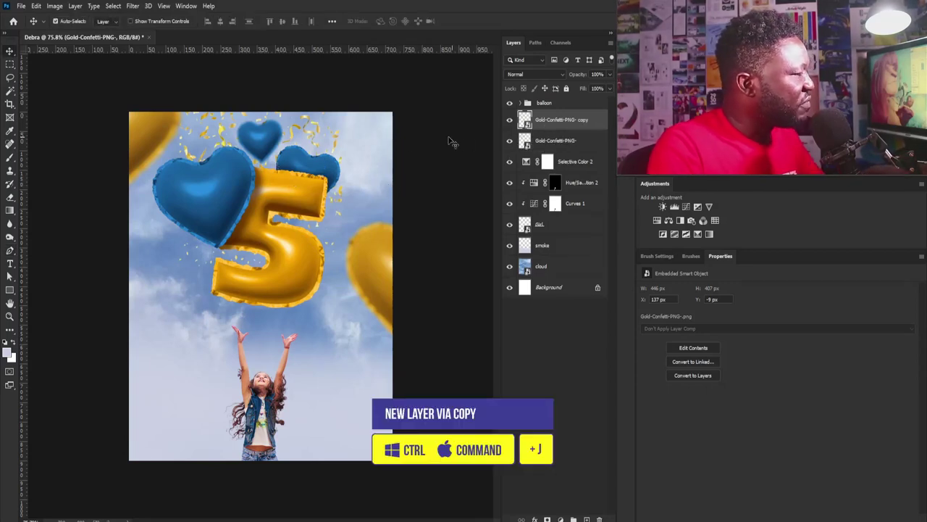
pyautogui.moveTo(449, 141); pyautogui.dragTo(93, 263)
pyautogui.hotkey('ctrl', 't')
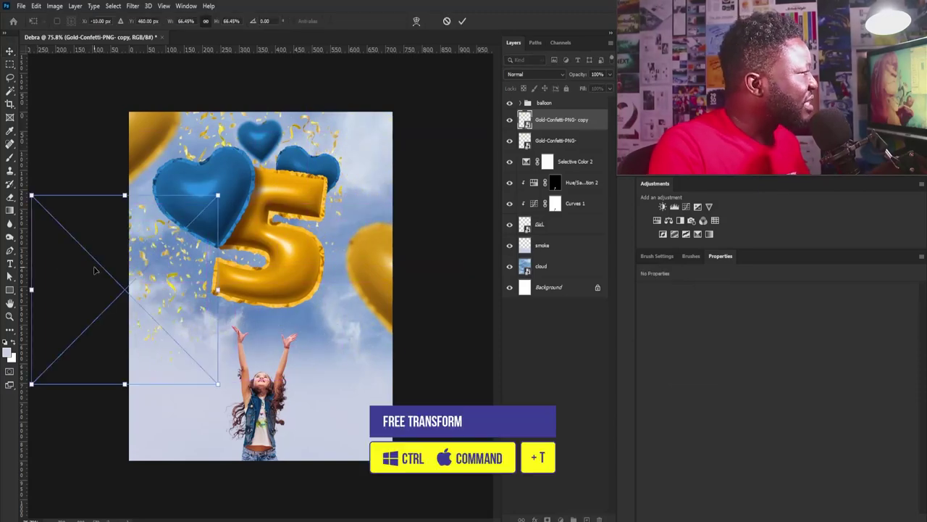
pyautogui.rightClick(147, 250)
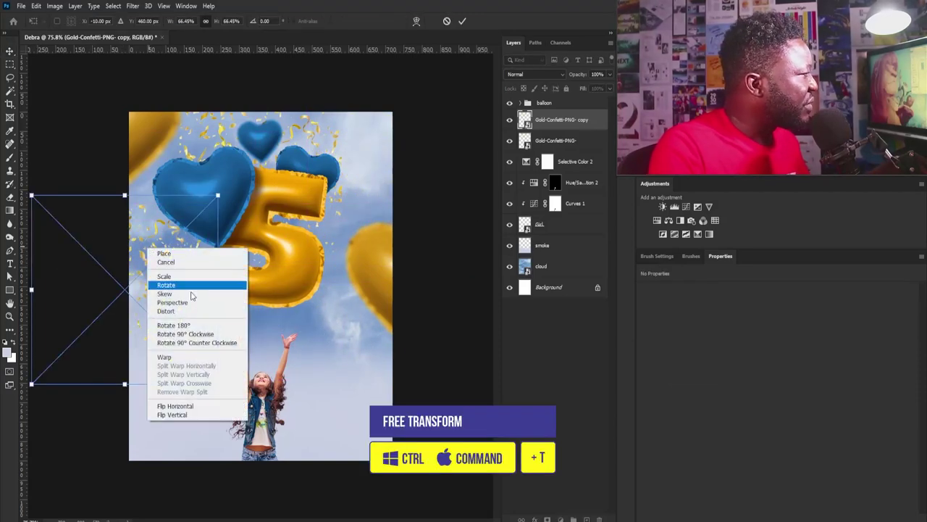
pyautogui.click(197, 404)
pyautogui.moveTo(187, 287); pyautogui.dragTo(166, 226)
pyautogui.press('Return')
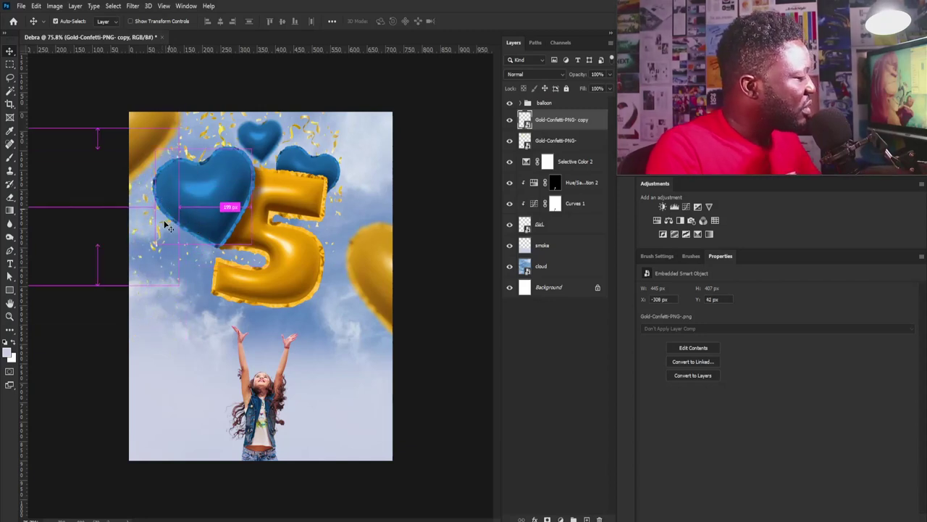
# Duplicate the confetti again, move it above the balloon group, and position it over the 5.
pyautogui.hotkey('ctrl', 'j')
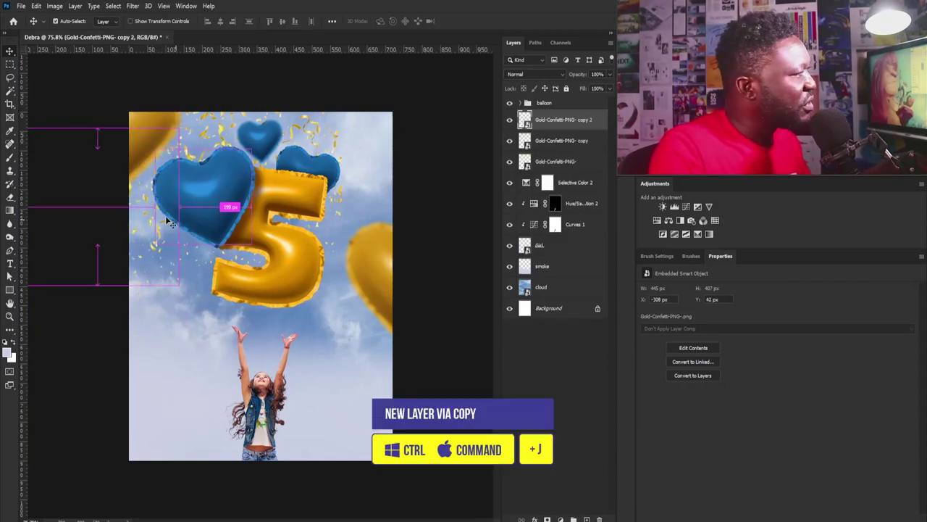
pyautogui.moveTo(564, 120)
pyautogui.mouseDown()
pyautogui.moveTo(581, 88)
pyautogui.moveTo(561, 103)
pyautogui.mouseUp()
pyautogui.moveTo(215, 148); pyautogui.dragTo(405, 240)
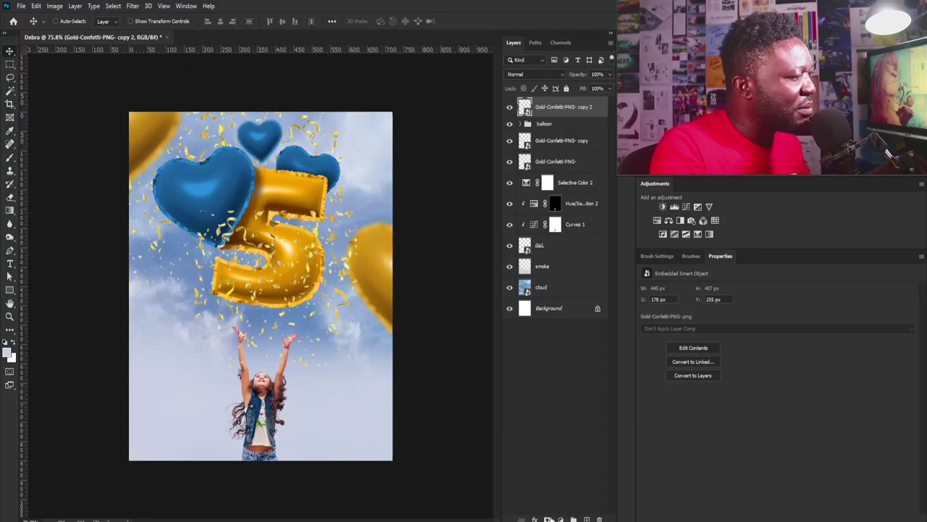
# Add a layer mask to Gold-Confetti-PNG copy 2 and switch to a smaller brush.
pyautogui.click(547, 519)
pyautogui.press('b')
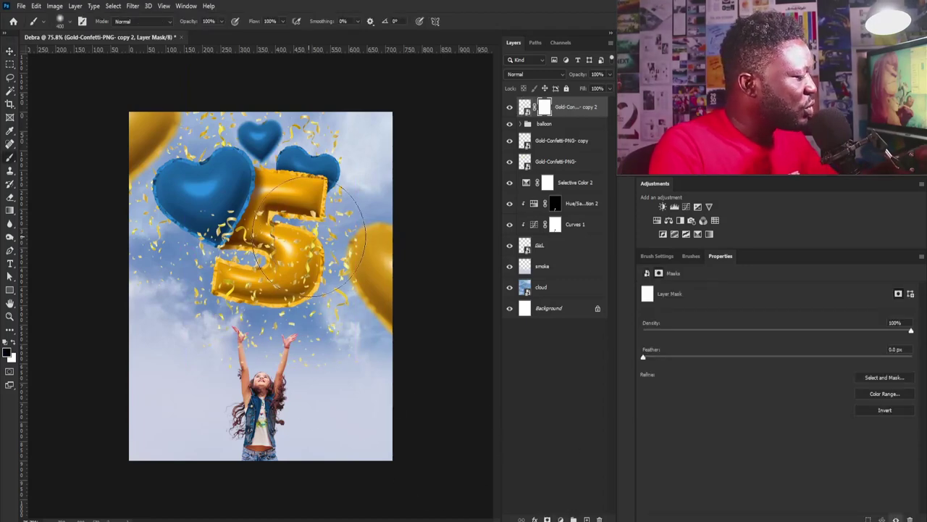
pyautogui.press('[')
pyautogui.press('[')
pyautogui.press('[')
pyautogui.press('[')
pyautogui.press('[')
pyautogui.press('[')
# Set a hard round 123 px brush tip with Transfer off and 10% flow.
pyautogui.click(667, 258)
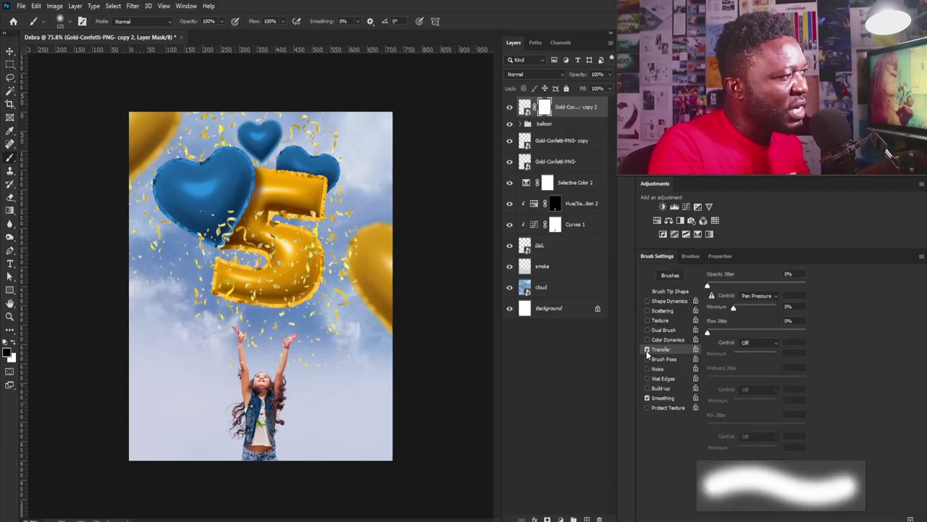
pyautogui.click(647, 351)
pyautogui.click(661, 292)
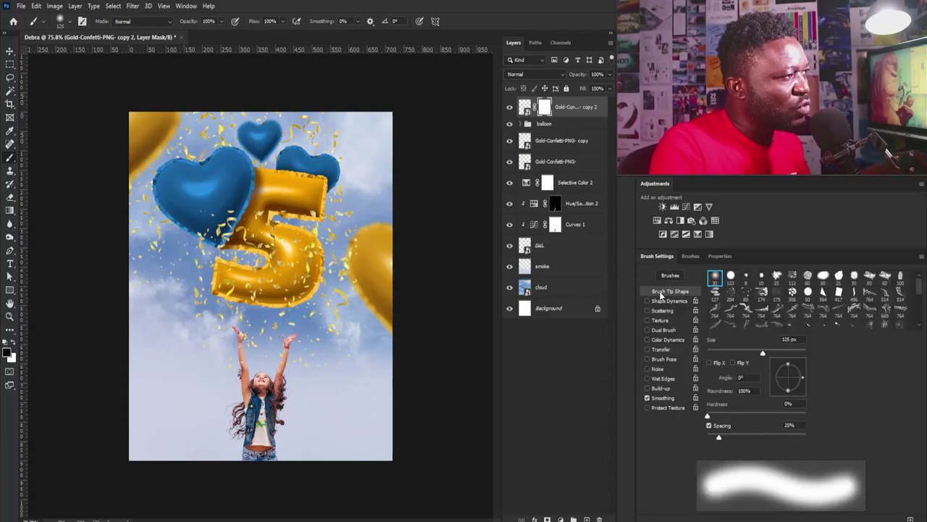
pyautogui.click(732, 276)
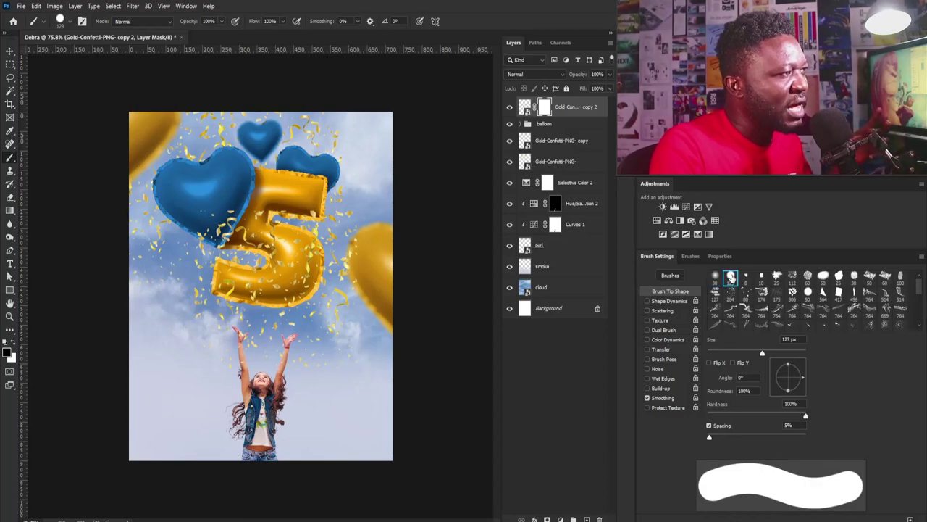
pyautogui.hotkey('shift', '1')
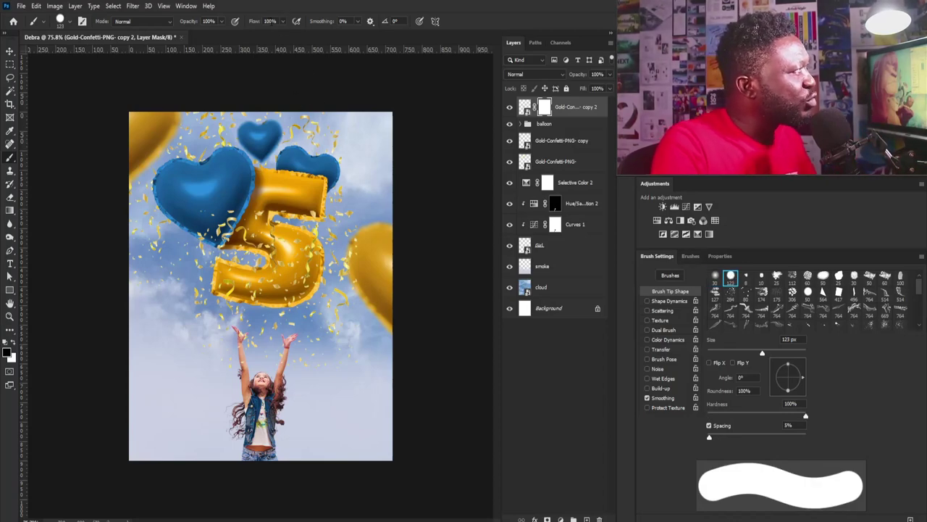
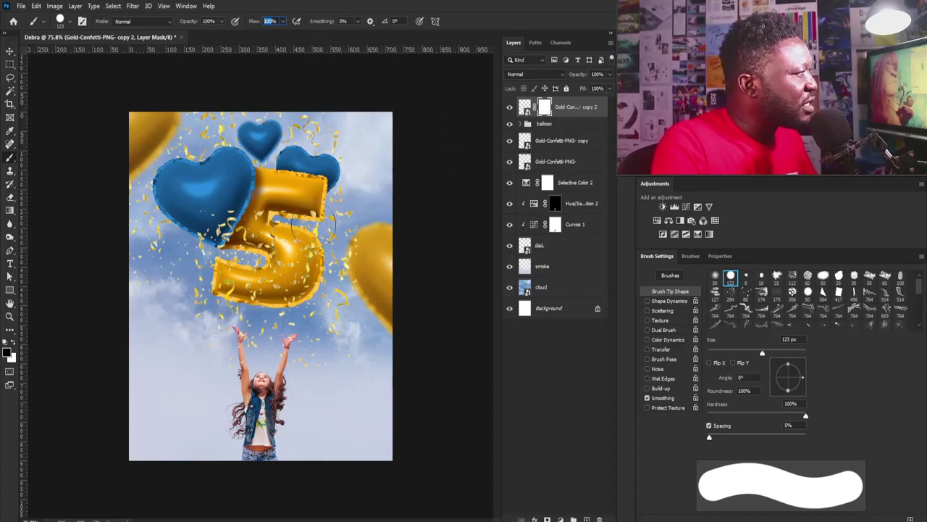
# Mask the confetti off the gold 5, then place a duplicate confetti layer near the poster's top edge.
pyautogui.moveTo(282, 231)
pyautogui.mouseDown()
pyautogui.moveTo(245, 210)
pyautogui.moveTo(256, 236)
pyautogui.moveTo(281, 234)
pyautogui.moveTo(282, 249)
pyautogui.moveTo(301, 220)
pyautogui.moveTo(298, 197)
pyautogui.moveTo(305, 244)
pyautogui.moveTo(300, 258)
pyautogui.moveTo(252, 265)
pyautogui.moveTo(245, 250)
pyautogui.moveTo(250, 258)
pyautogui.moveTo(279, 224)
pyautogui.moveTo(277, 260)
pyautogui.moveTo(250, 262)
pyautogui.moveTo(245, 248)
pyautogui.moveTo(257, 231)
pyautogui.moveTo(288, 250)
pyautogui.moveTo(287, 262)
pyautogui.moveTo(290, 210)
pyautogui.mouseUp()
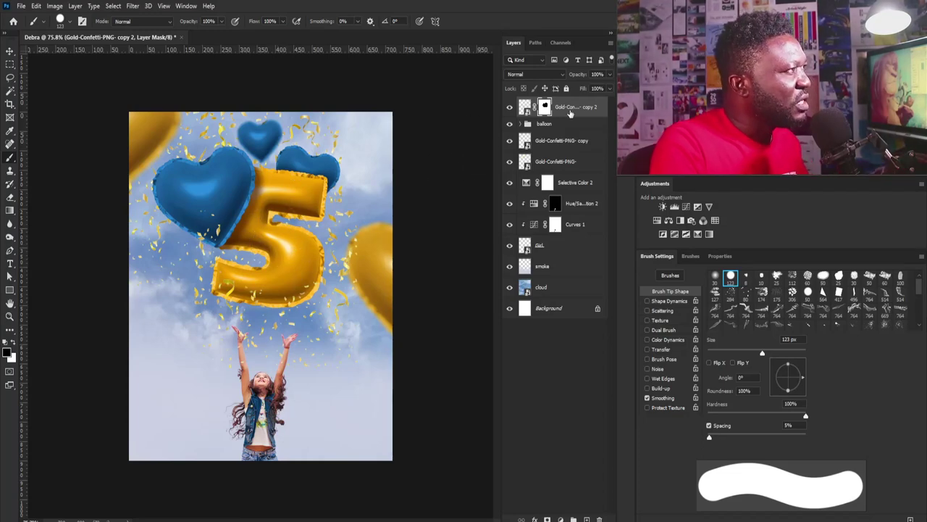
pyautogui.moveTo(571, 115)
pyautogui.mouseDown()
pyautogui.moveTo(571, 517)
pyautogui.moveTo(561, 518)
pyautogui.mouseUp()
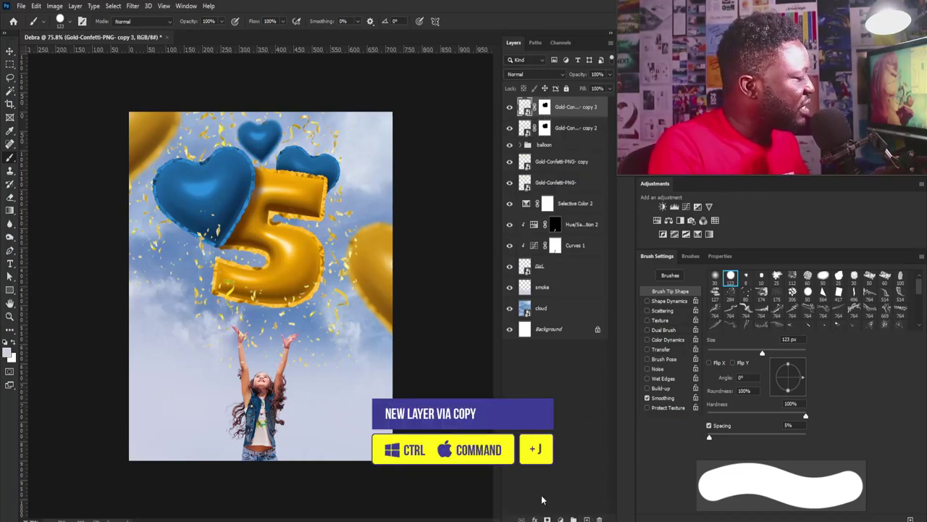
pyautogui.press('v')
pyautogui.moveTo(285, 319); pyautogui.dragTo(378, 164)
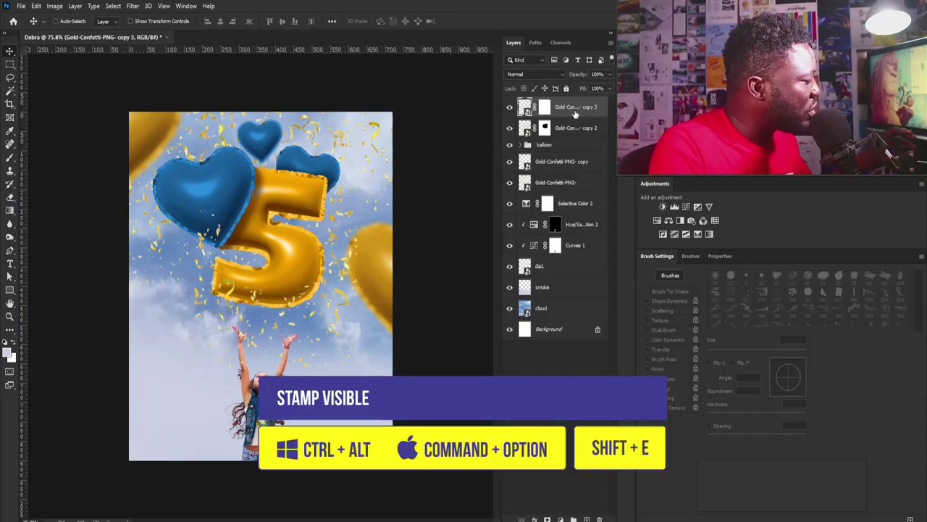
# Stamp all visible layers into Layer 1, convert it to a smart object, and open the Camera Raw Filter.
pyautogui.moveTo(576, 114); pyautogui.dragTo(572, 114)
pyautogui.hotkey('ctrl', 'alt', 'shift', 'e')
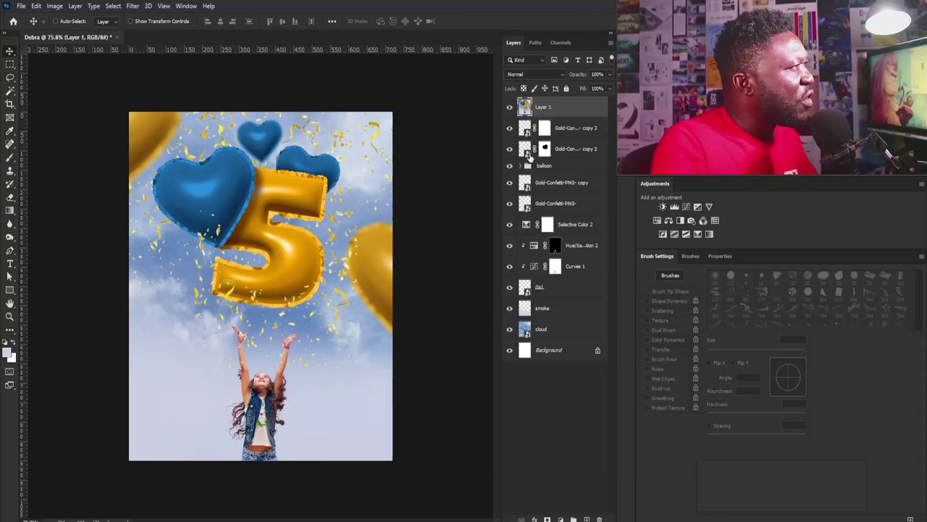
pyautogui.rightClick(534, 108)
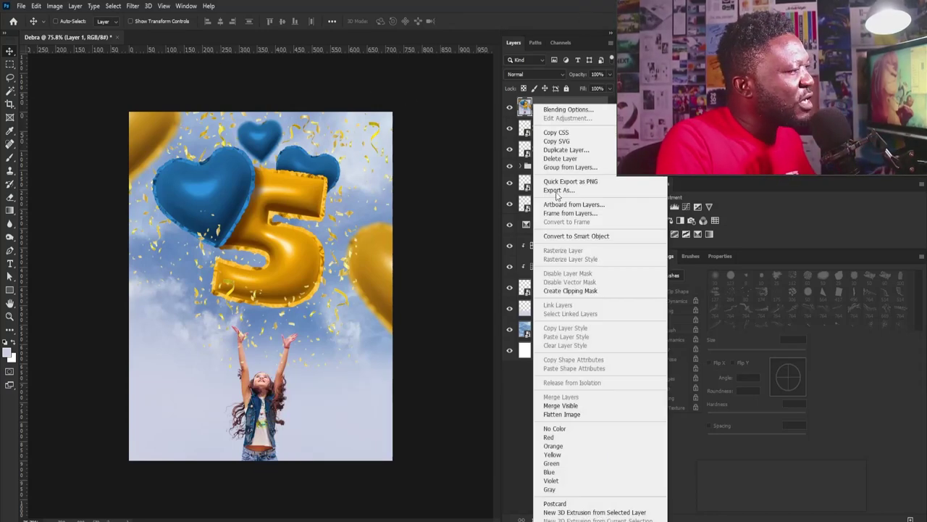
pyautogui.click(576, 235)
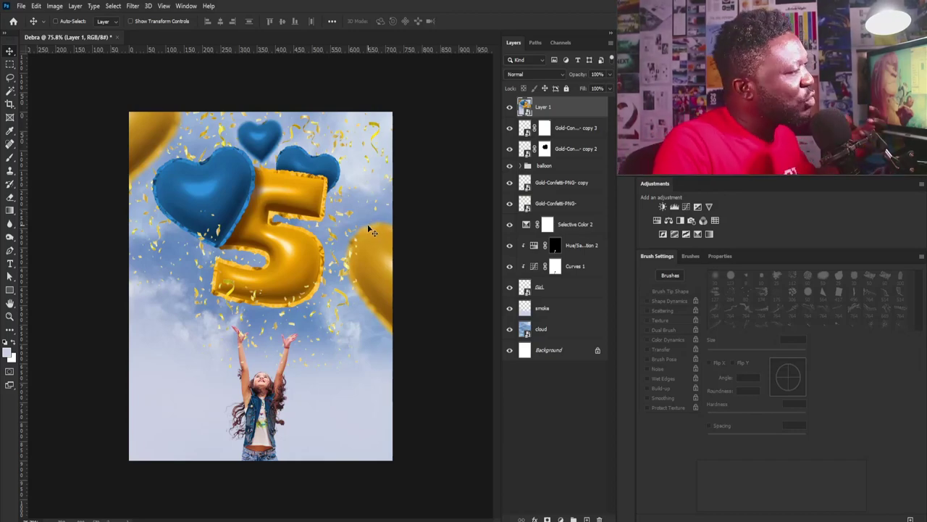
pyautogui.click(135, 9)
pyautogui.click(139, 69)
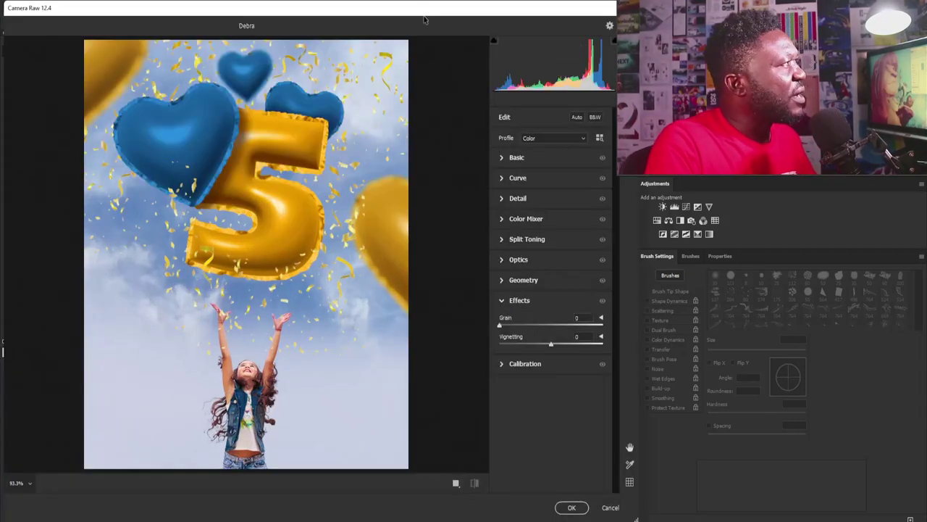
# In Camera Raw Basic, set Contrast +31, Highlights -14, Shadows +16, Whites +21 and Vibrance +15.
pyautogui.click(504, 160)
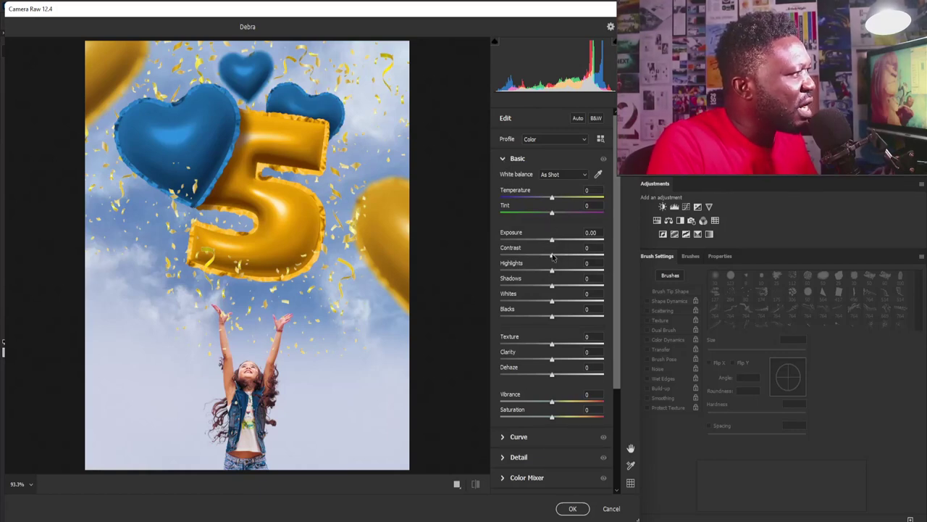
pyautogui.moveTo(552, 255); pyautogui.dragTo(568, 255)
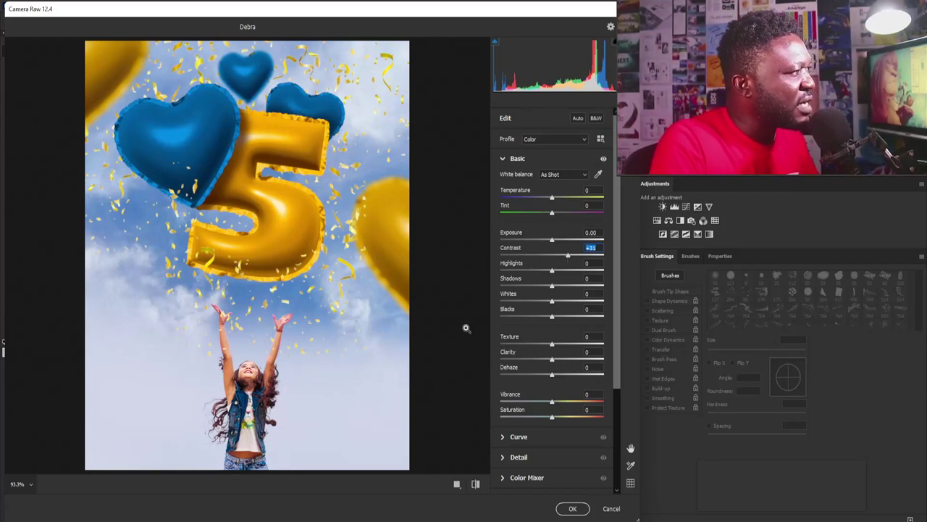
pyautogui.moveTo(552, 271); pyautogui.dragTo(545, 271)
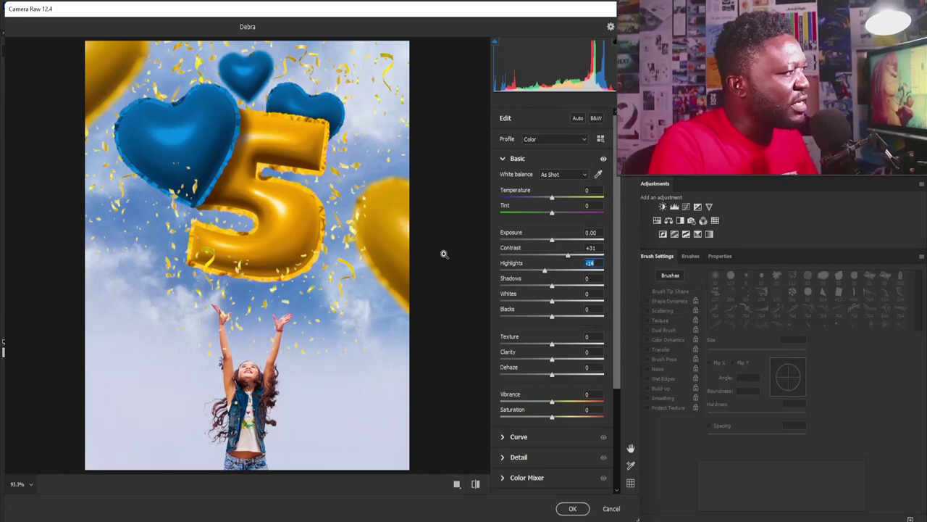
pyautogui.moveTo(551, 288); pyautogui.dragTo(562, 289)
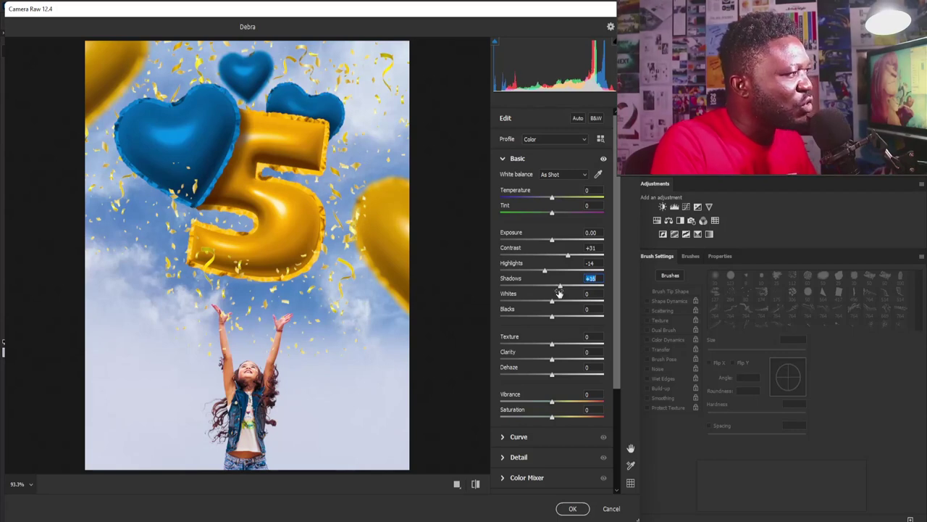
pyautogui.click(553, 302)
pyautogui.moveTo(552, 303); pyautogui.dragTo(563, 302)
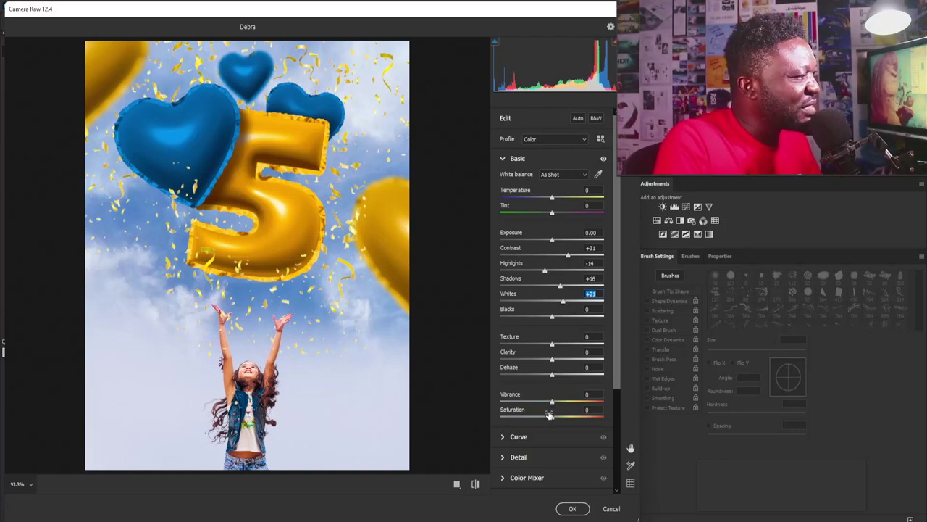
pyautogui.moveTo(552, 404); pyautogui.dragTo(560, 404)
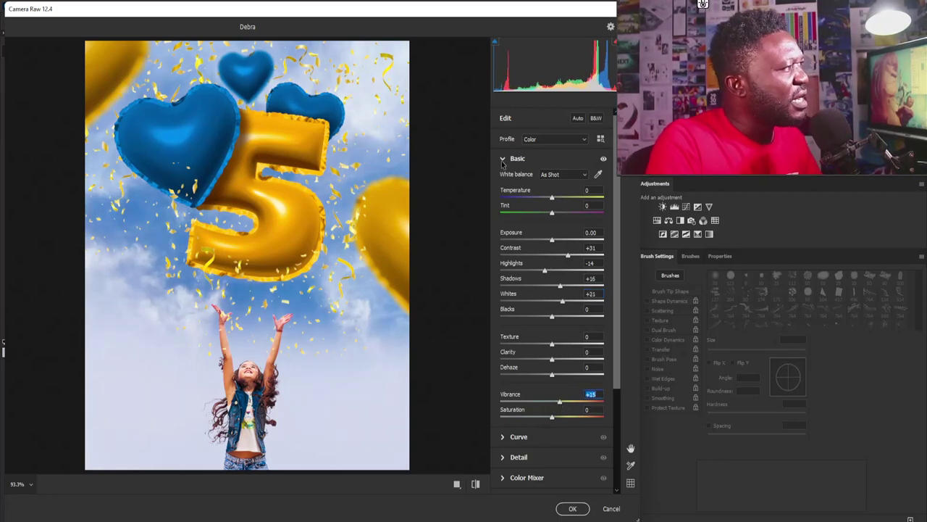
pyautogui.click(502, 159)
# In the Color Mixer, set Oranges saturation to -16 and Yellows to -18, and nudge Blues up slightly.
pyautogui.click(503, 181)
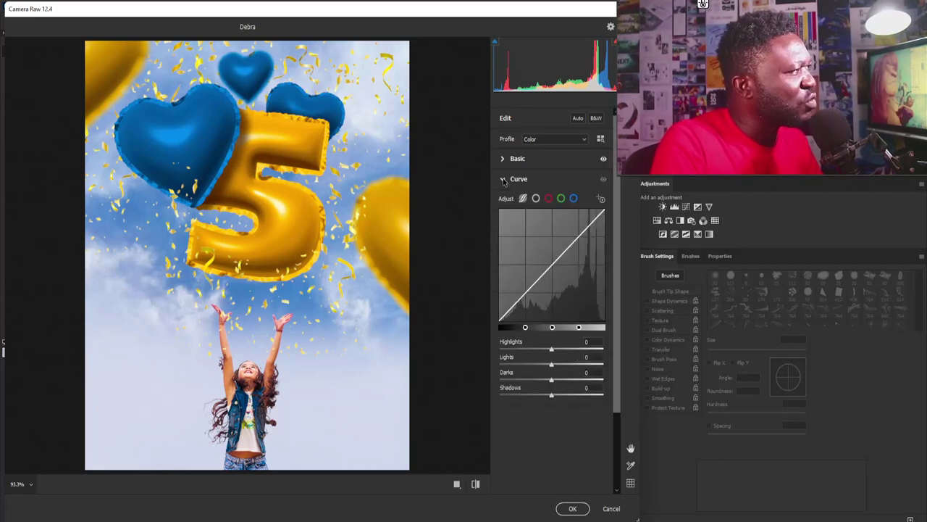
pyautogui.click(503, 181)
pyautogui.click(503, 200)
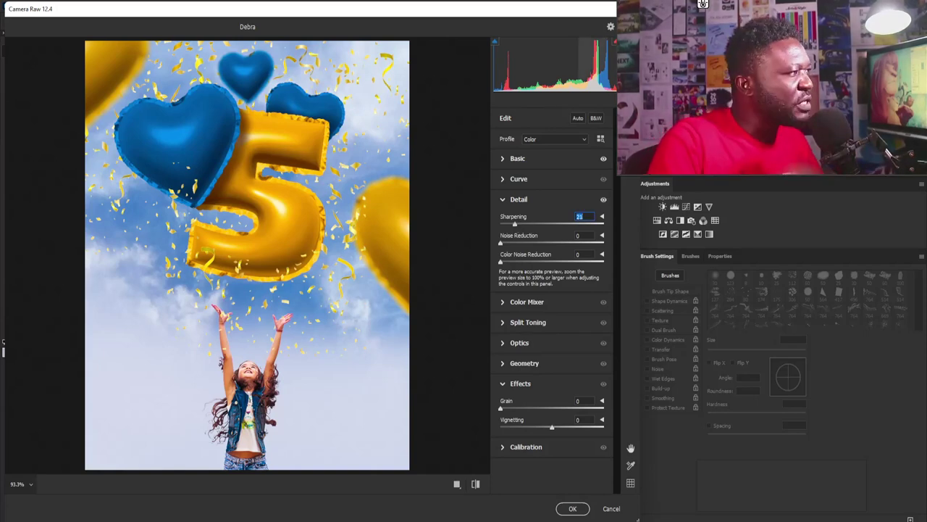
pyautogui.click(502, 200)
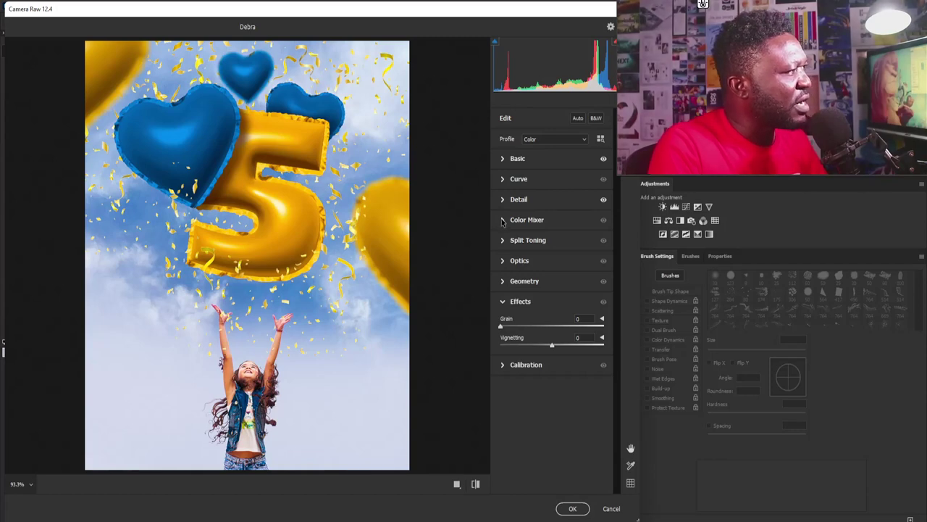
pyautogui.click(503, 221)
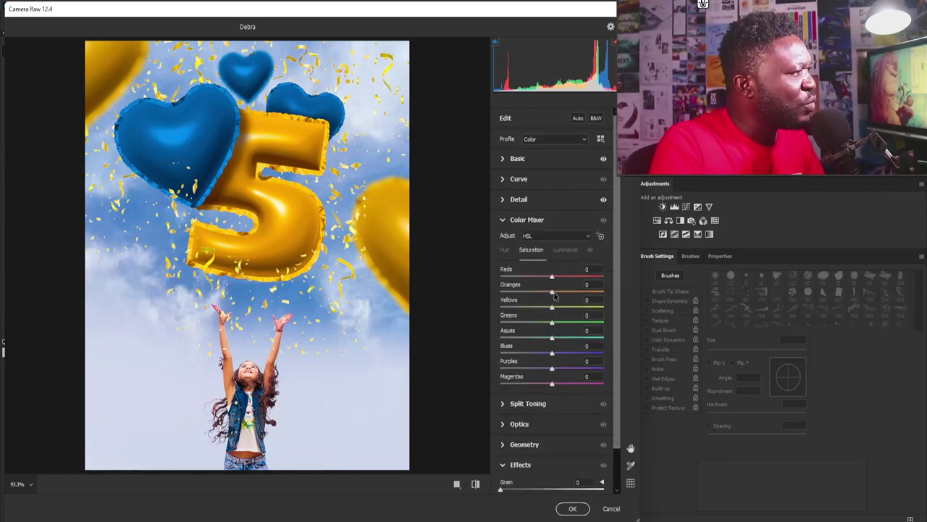
pyautogui.moveTo(552, 294); pyautogui.dragTo(544, 294)
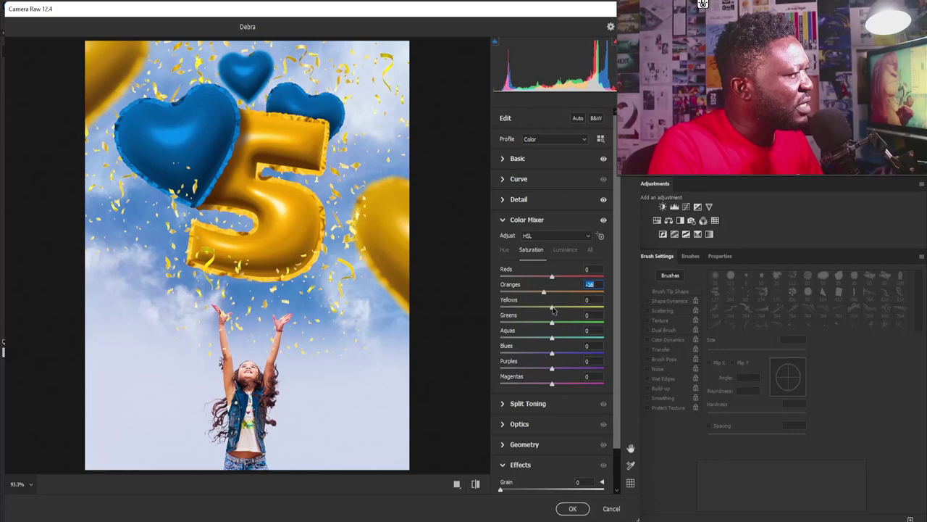
pyautogui.moveTo(552, 309); pyautogui.dragTo(544, 311)
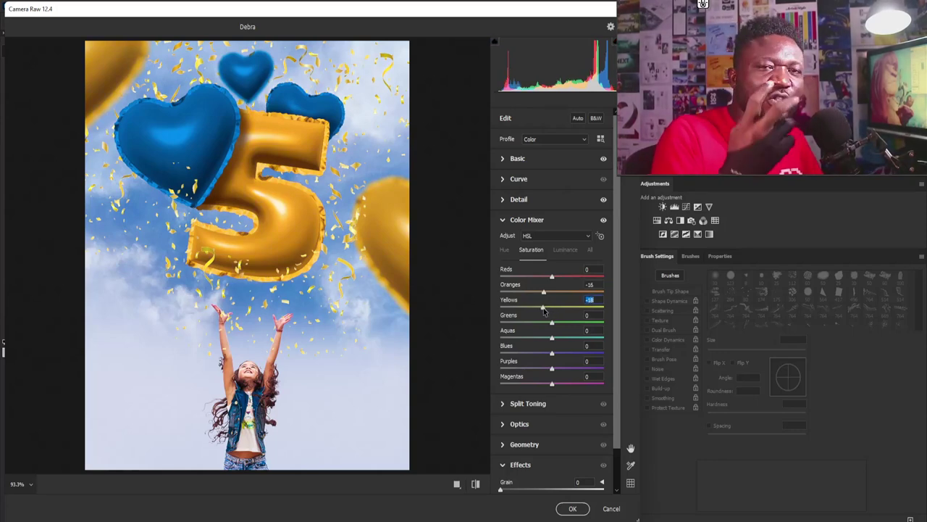
pyautogui.moveTo(544, 311); pyautogui.dragTo(541, 311)
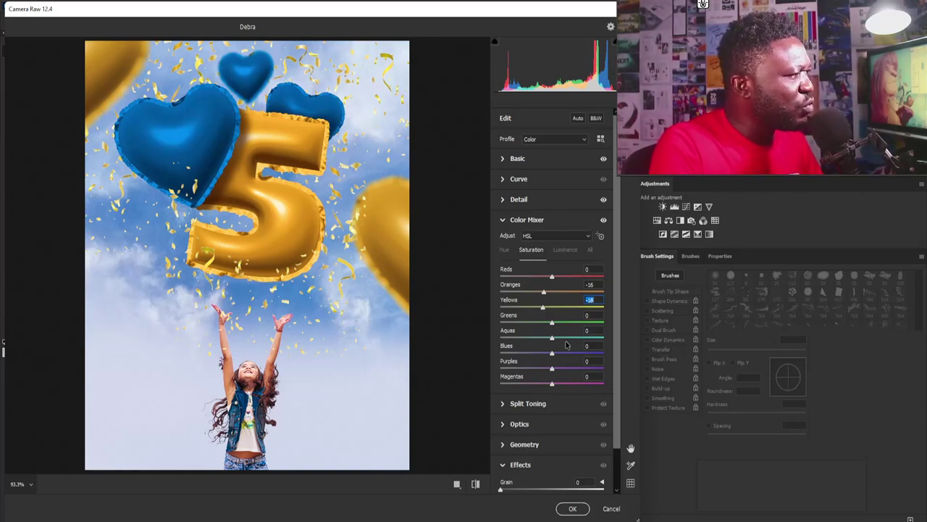
pyautogui.moveTo(552, 355)
pyautogui.mouseDown()
pyautogui.moveTo(564, 356)
pyautogui.moveTo(556, 358)
pyautogui.mouseUp()
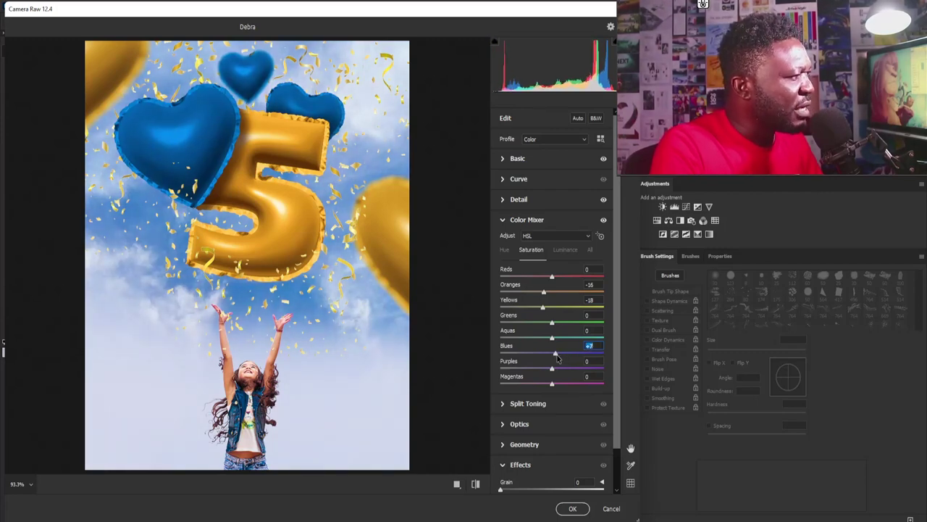
# Add Grain 10 and apply the Camera Raw filter to Layer 1.
pyautogui.click(503, 221)
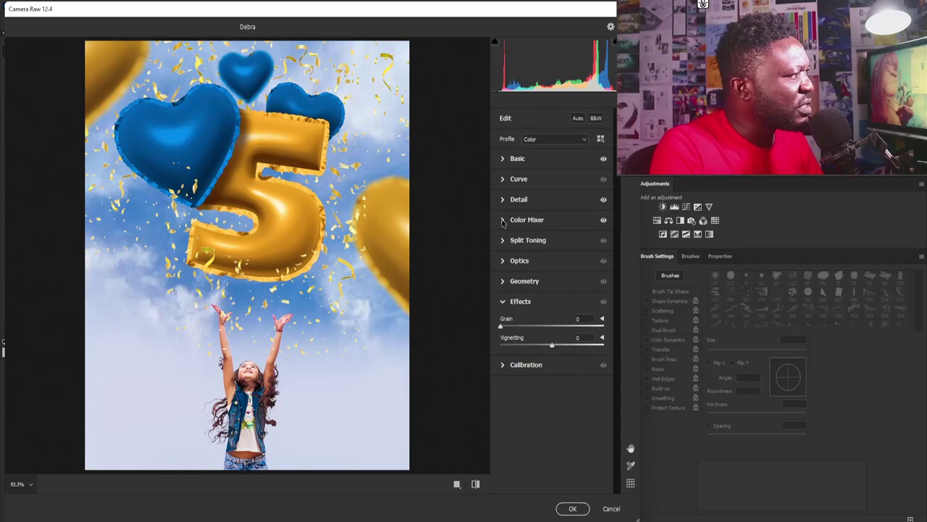
pyautogui.click(501, 327)
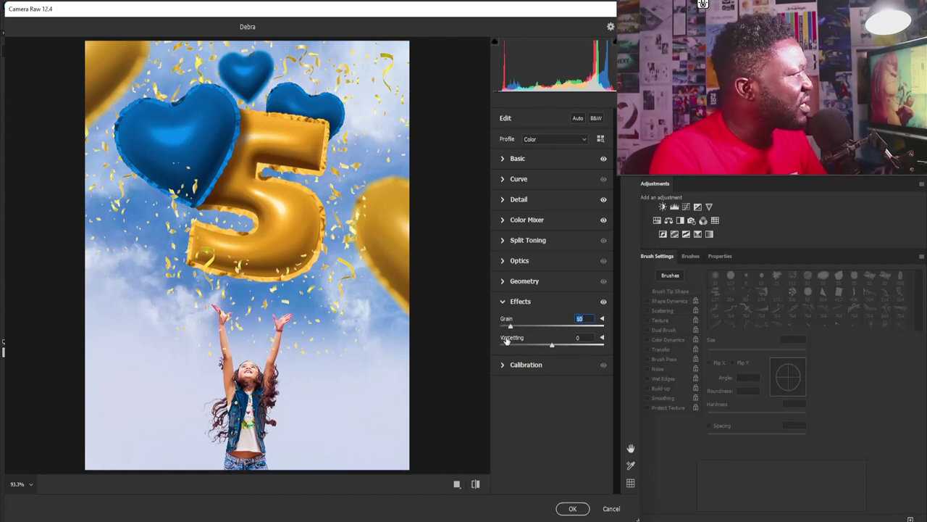
pyautogui.click(573, 508)
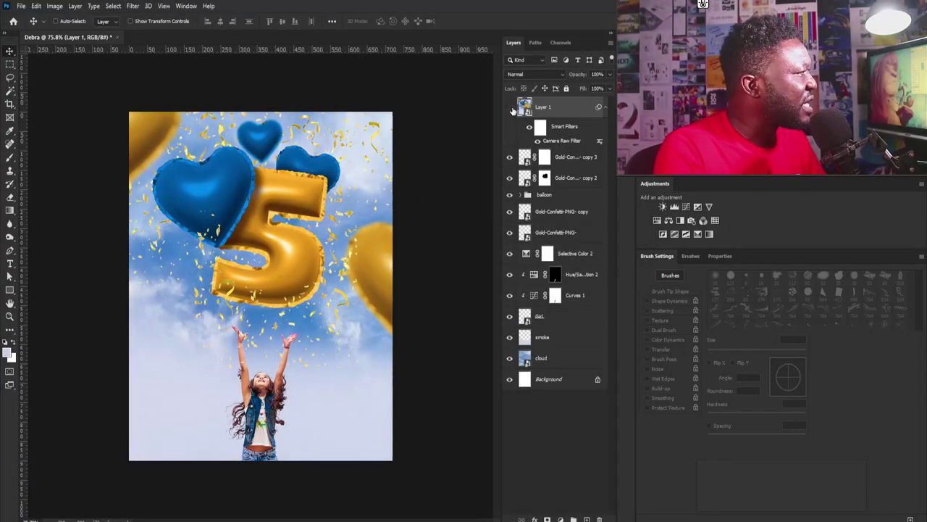
# Toggle the graded Layer 1 off and back on to compare before and after.
pyautogui.click(510, 108)
pyautogui.click(510, 108)
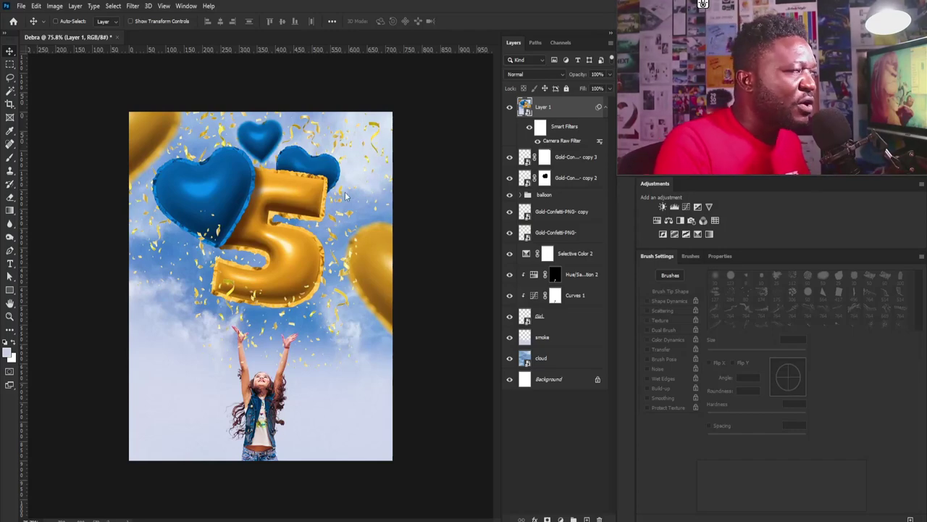
# Type the birthday child's name on the blue heart balloon with the Horizontal Type Tool.
pyautogui.click(10, 263)
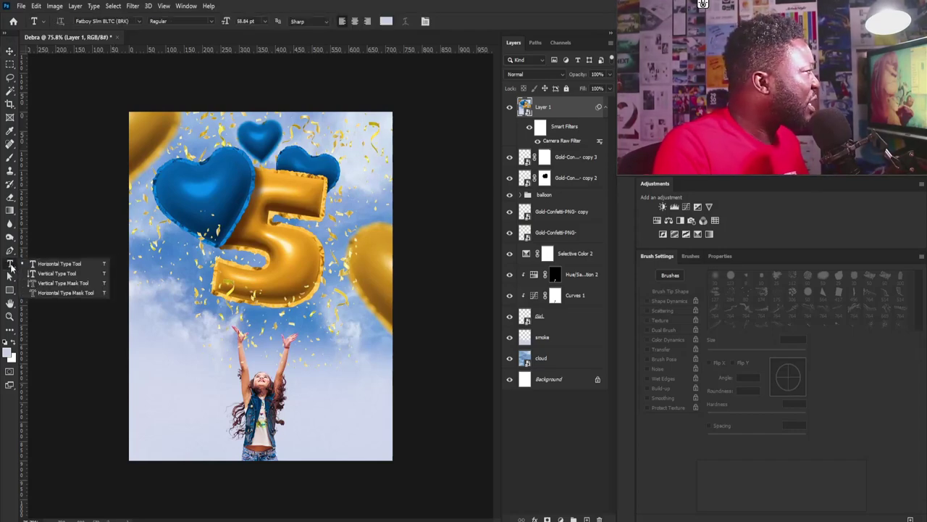
pyautogui.click(69, 262)
pyautogui.click(177, 194)
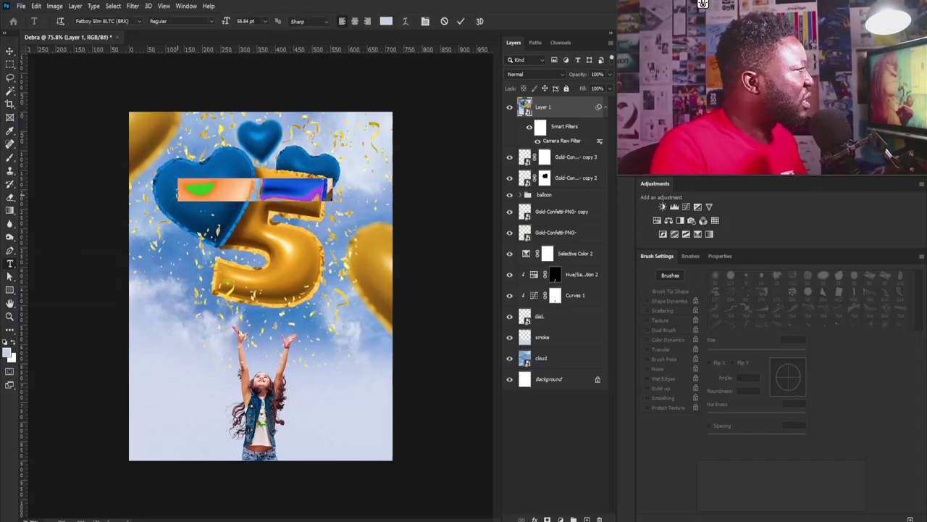
pyautogui.write('DEBRA')
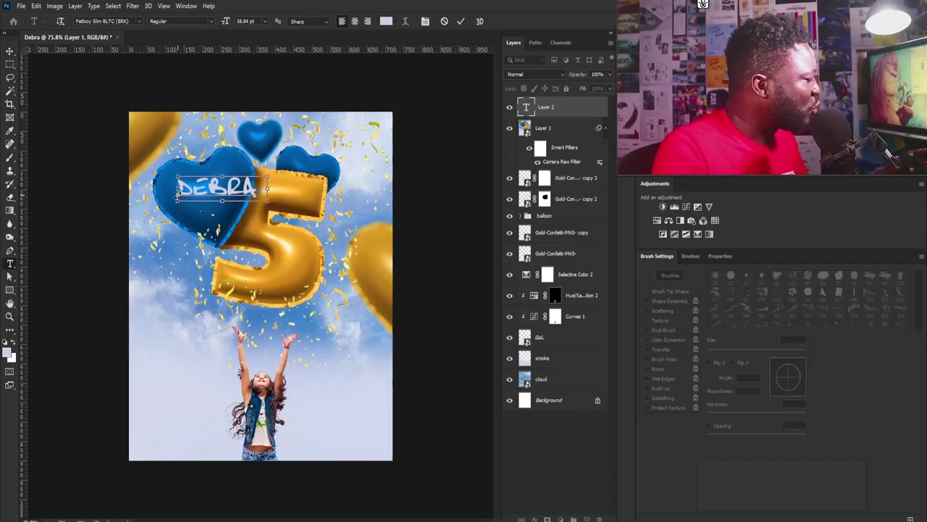
# Colour the name white (ffffff) and shift it slightly left on the heart.
pyautogui.hotkey('ctrl', 'a')
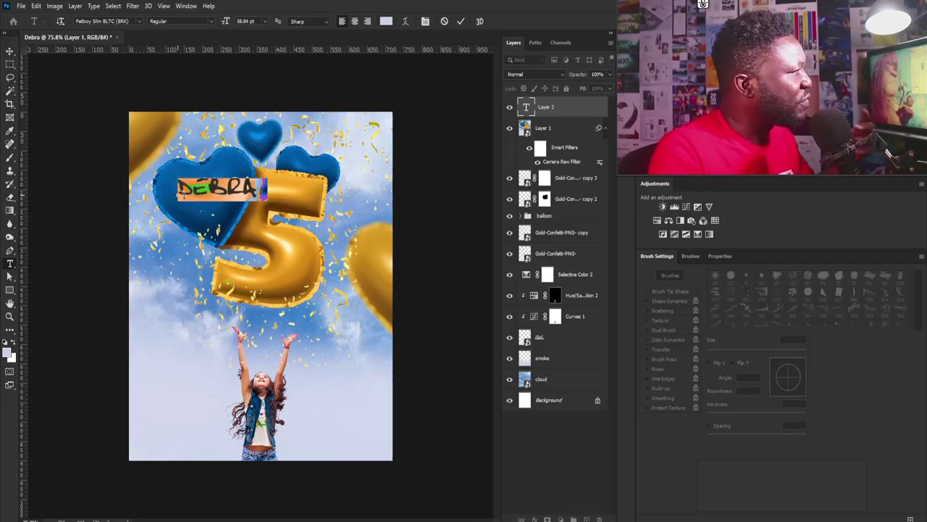
pyautogui.click(718, 257)
pyautogui.click(718, 413)
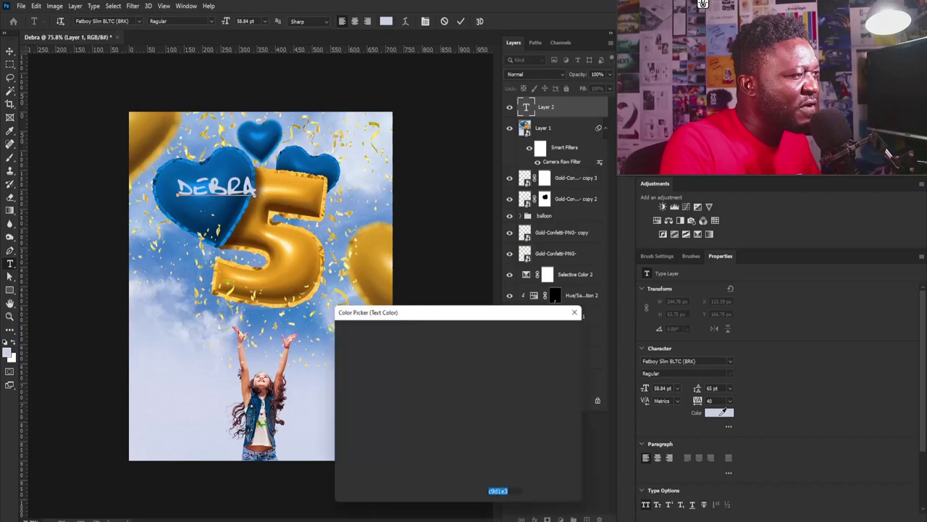
pyautogui.write('ffffff')
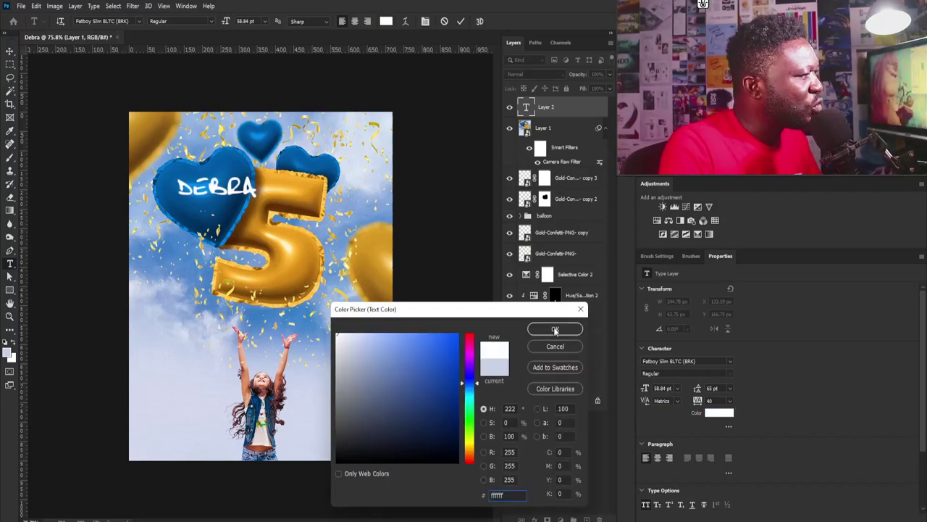
pyautogui.click(555, 329)
pyautogui.click(10, 50)
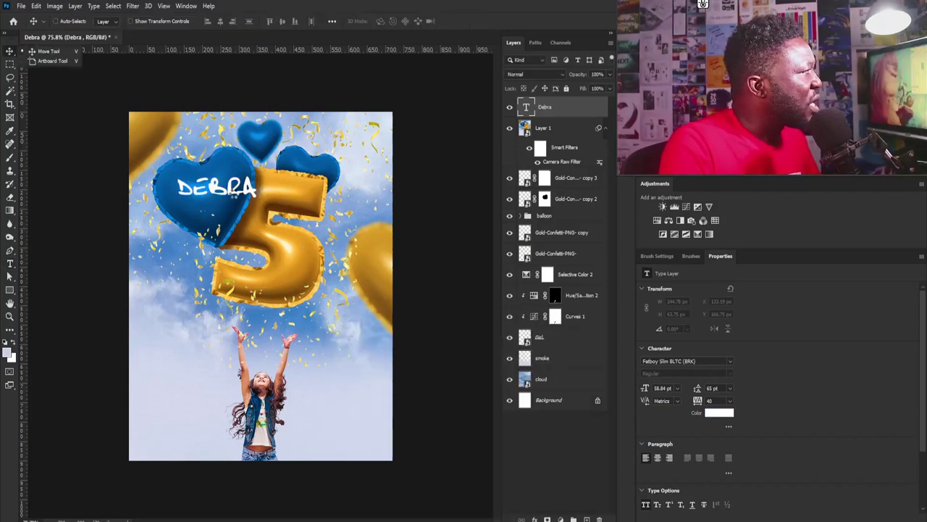
pyautogui.moveTo(279, 194); pyautogui.dragTo(263, 195)
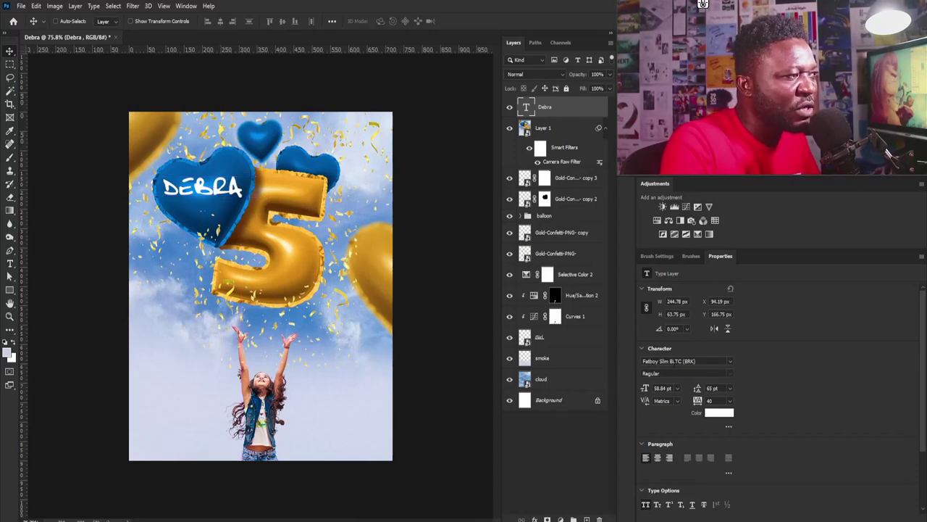
# Shrink and slightly tilt the name, then place a duplicate of it just below.
pyautogui.hotkey('ctrl', 't')
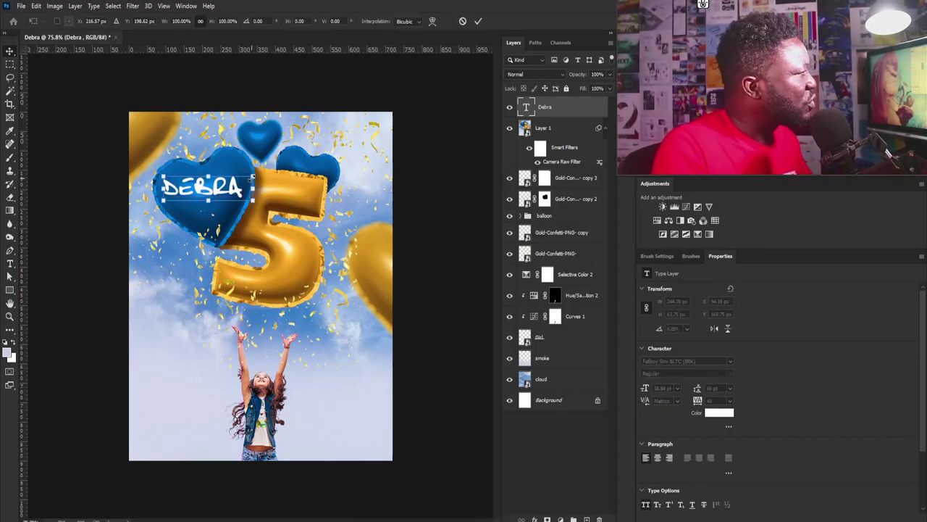
pyautogui.moveTo(252, 177)
pyautogui.mouseDown()
pyautogui.moveTo(259, 172)
pyautogui.moveTo(257, 179)
pyautogui.mouseUp()
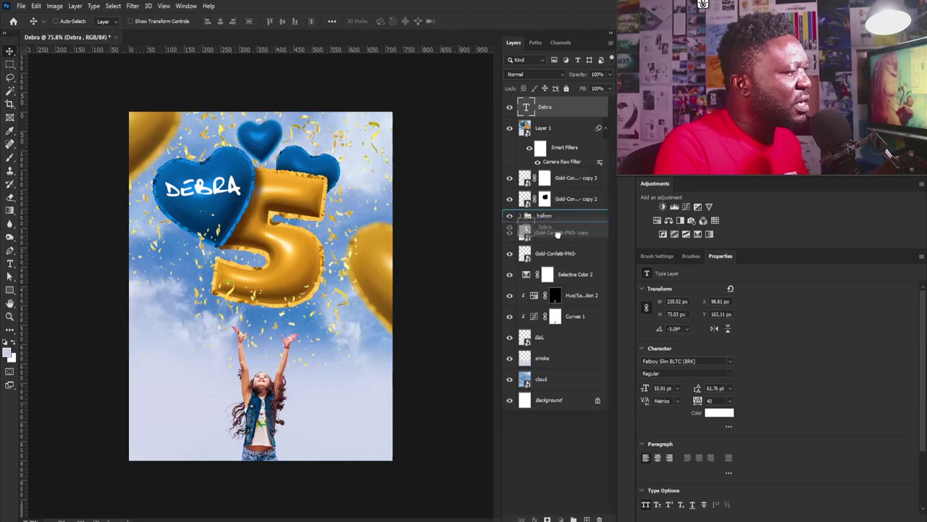
pyautogui.hotkey('ctrl', 'j')
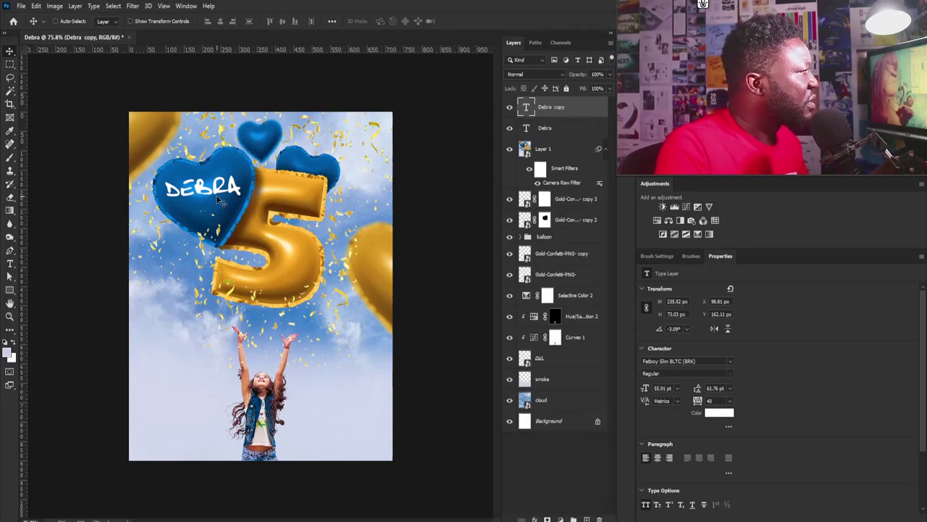
pyautogui.moveTo(218, 196); pyautogui.dragTo(219, 214)
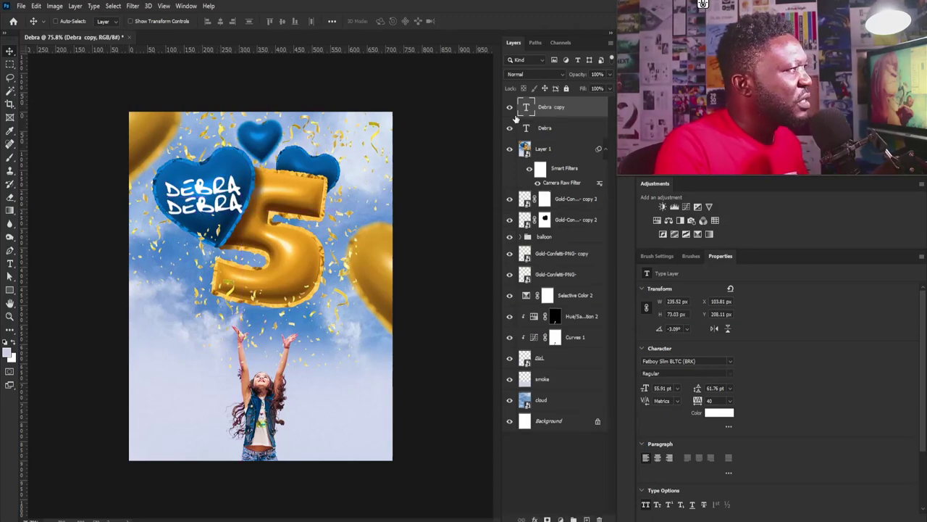
# Change the copy to IS TURNING, then shrink and tilt it under the name.
pyautogui.doubleClick(207, 205)
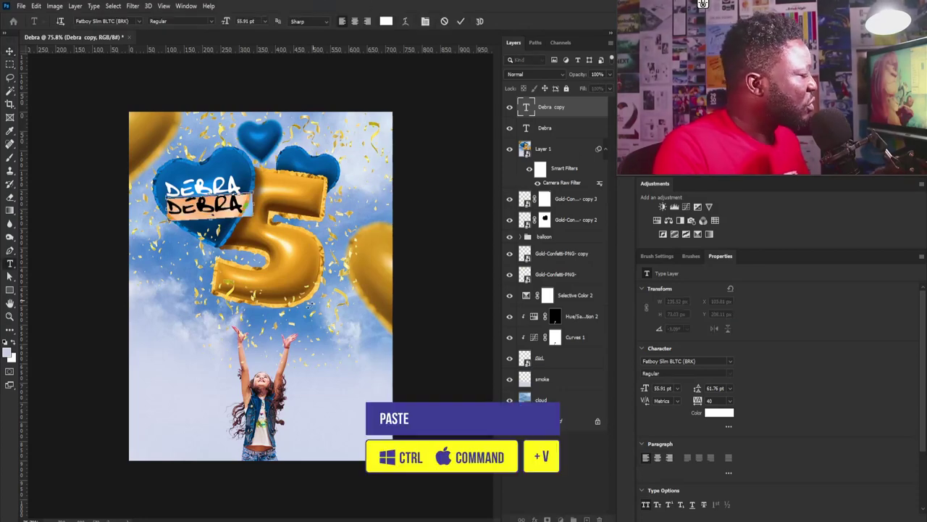
pyautogui.write('IS TURNING')
pyautogui.click(10, 52)
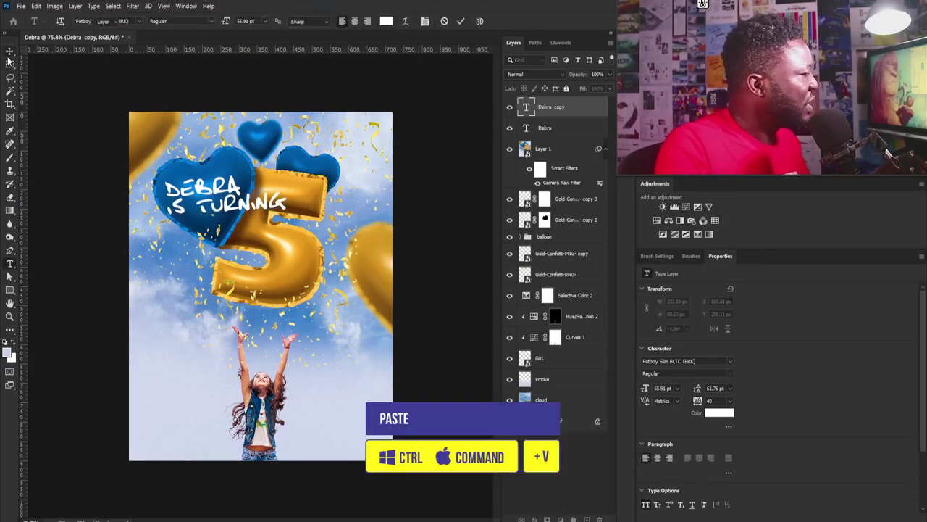
pyautogui.hotkey('ctrl', 't')
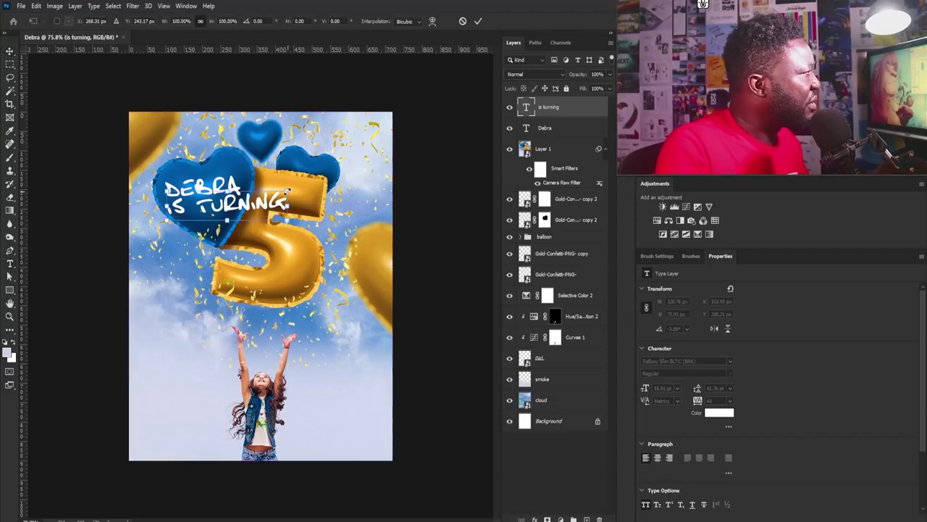
pyautogui.moveTo(287, 190); pyautogui.dragTo(206, 205)
pyautogui.press('Return')
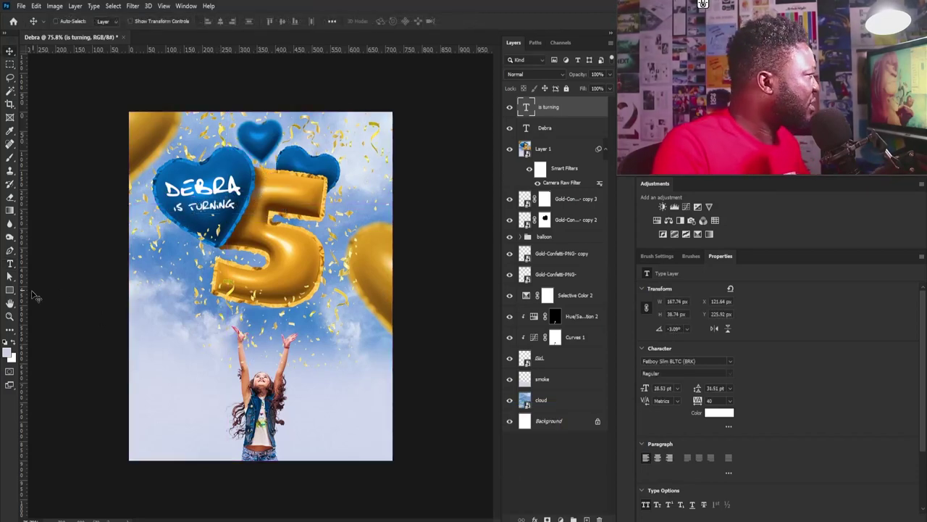
# Add a 3PM text layer at the lower left and set its font to Calibri.
pyautogui.press('t')
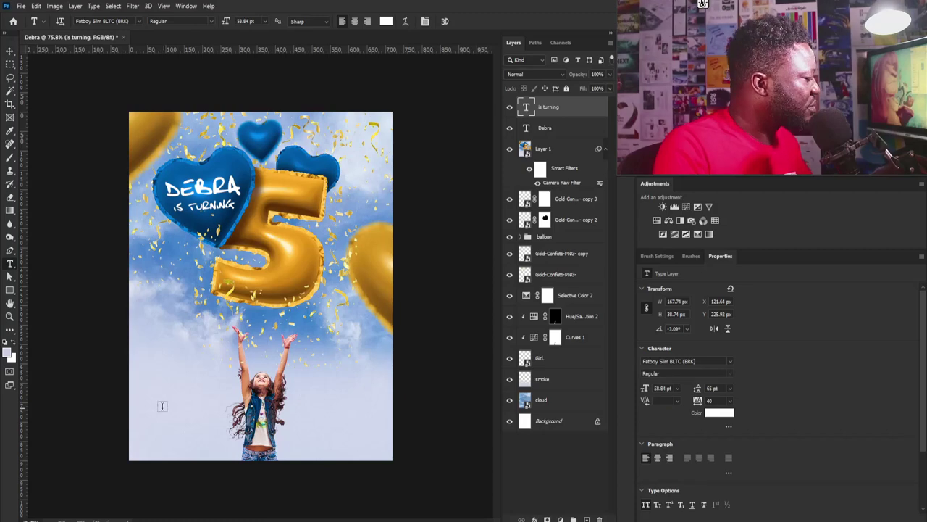
pyautogui.click(162, 406)
pyautogui.write('3PM')
pyautogui.hotkey('ctrl', 'a')
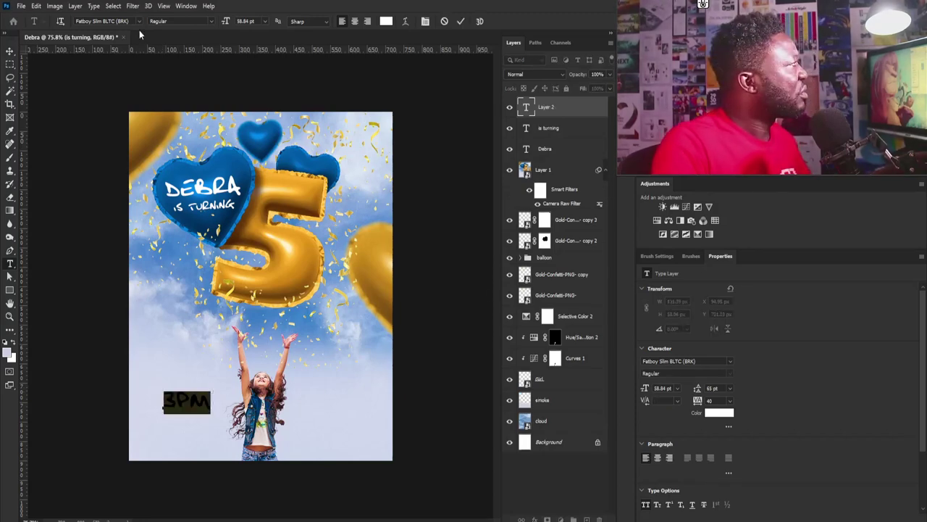
pyautogui.click(102, 21)
pyautogui.write('cal')
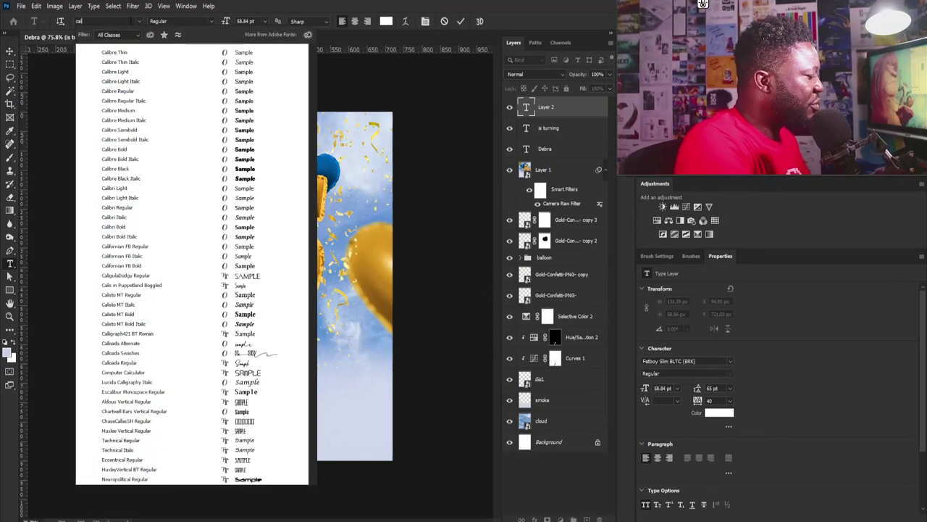
pyautogui.write('ibre')
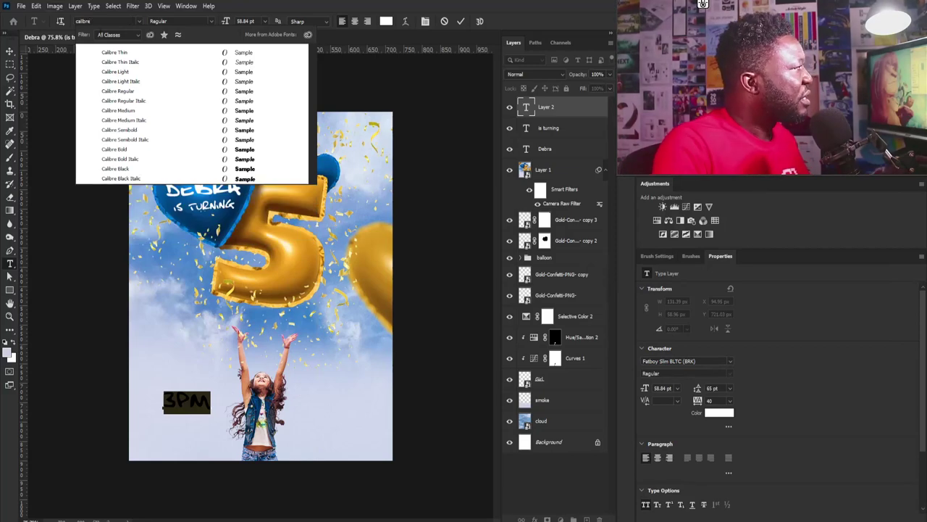
pyautogui.press('Escape')
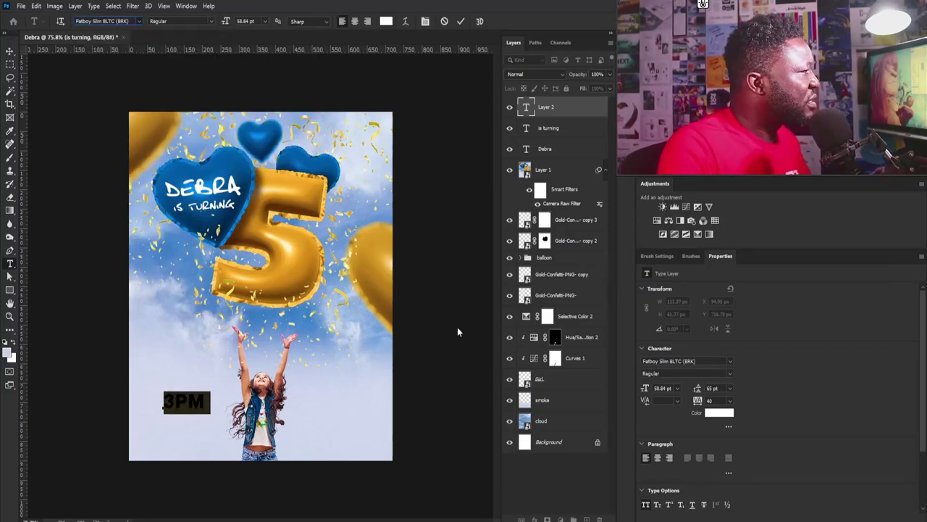
# Colour the text dark blue, based on the heart's blue, and change it to 3:00PM.
pyautogui.click(723, 412)
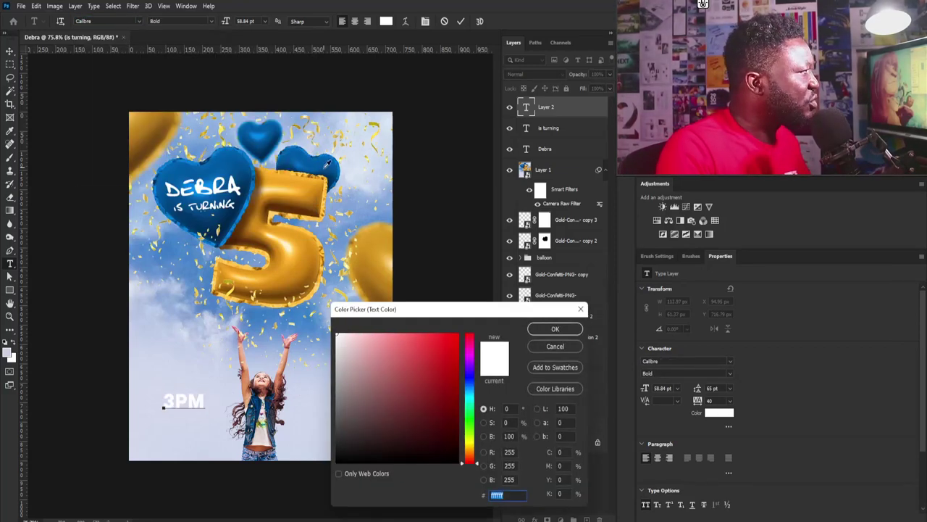
pyautogui.click(327, 165)
pyautogui.click(555, 328)
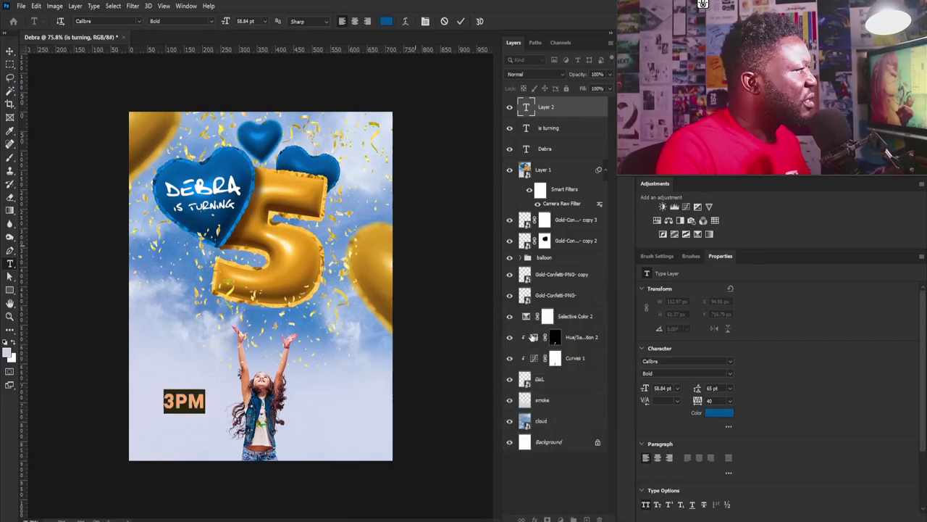
pyautogui.click(714, 412)
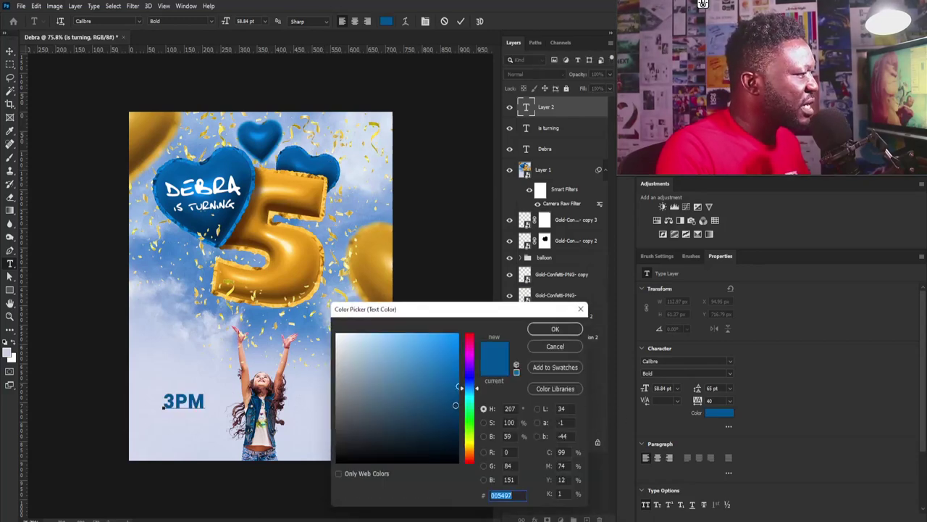
pyautogui.moveTo(456, 418); pyautogui.dragTo(456, 422)
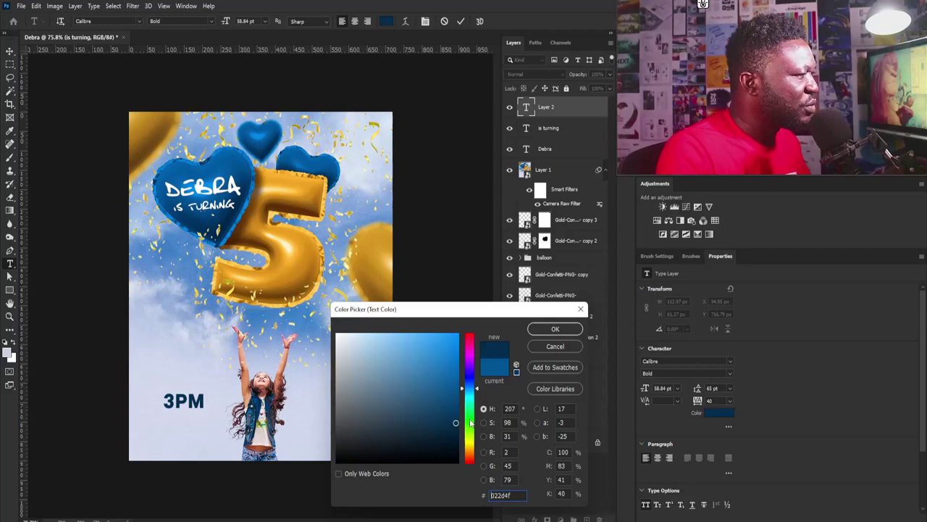
pyautogui.click(540, 334)
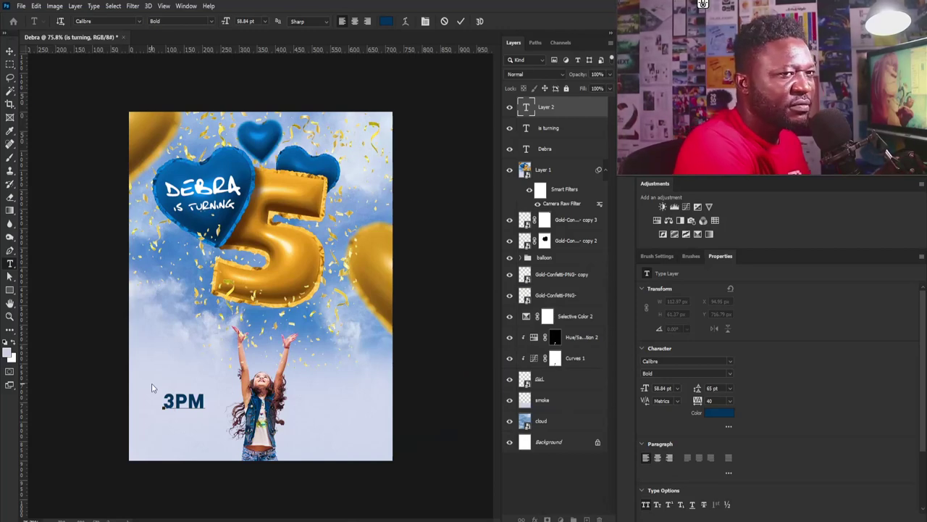
pyautogui.write(':00')
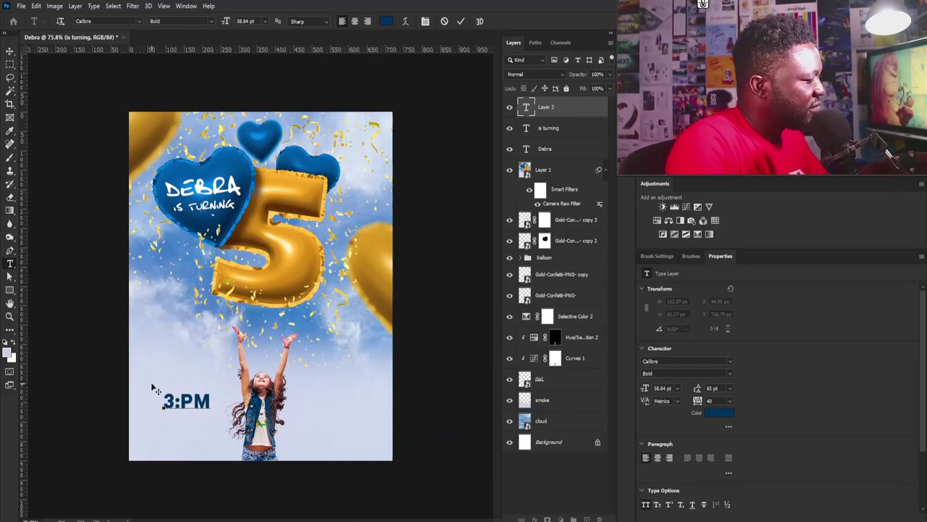
pyautogui.click(9, 53)
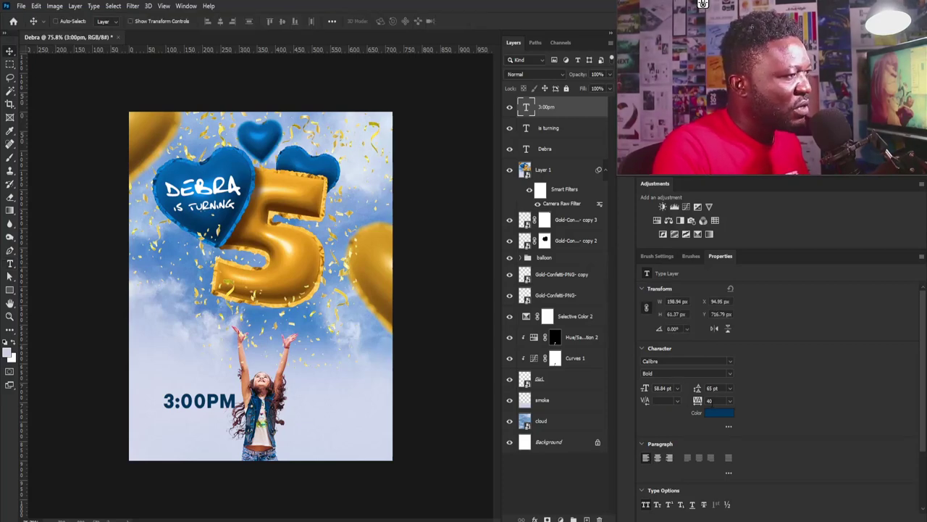
# Set the 3:00PM tracking to -40, move it down-left, and duplicate the layer.
pyautogui.click(709, 402)
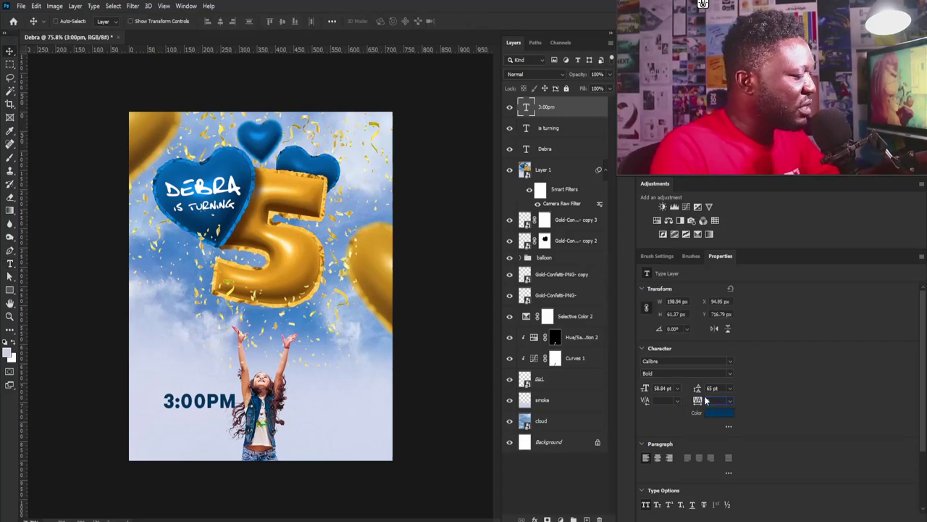
pyautogui.write('020')
pyautogui.press('Return')
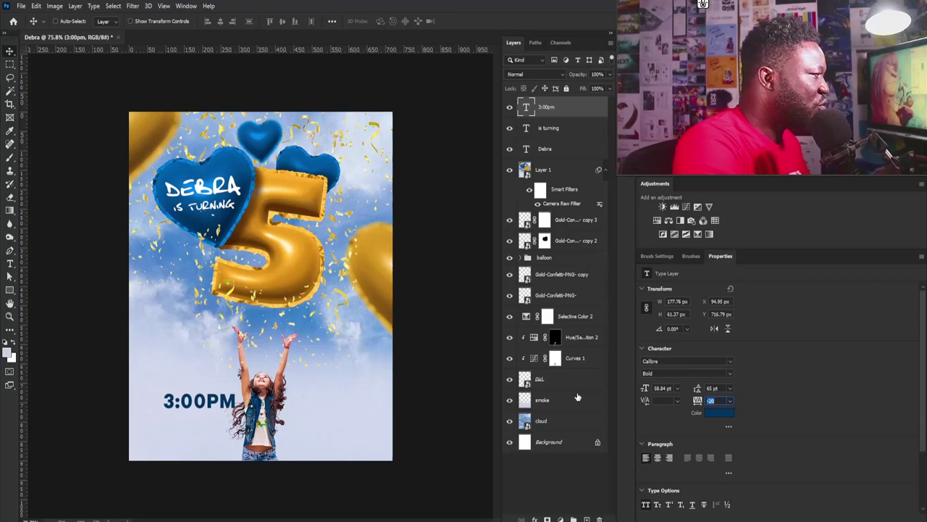
pyautogui.press('Down')
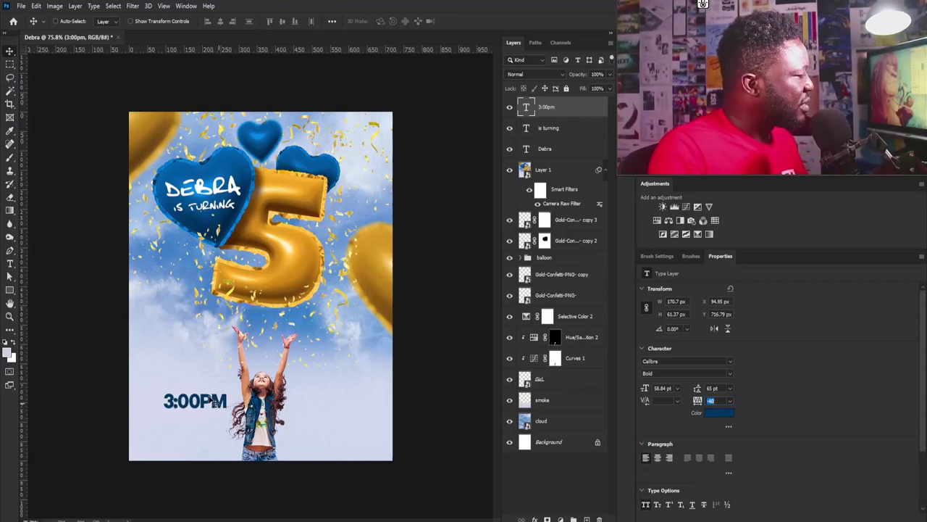
pyautogui.moveTo(212, 400); pyautogui.dragTo(196, 418)
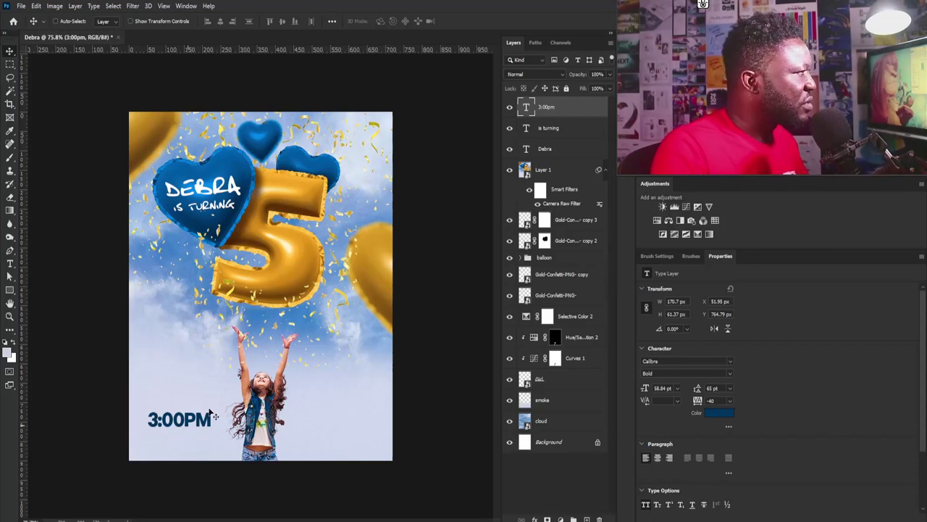
pyautogui.hotkey('ctrl', 'j')
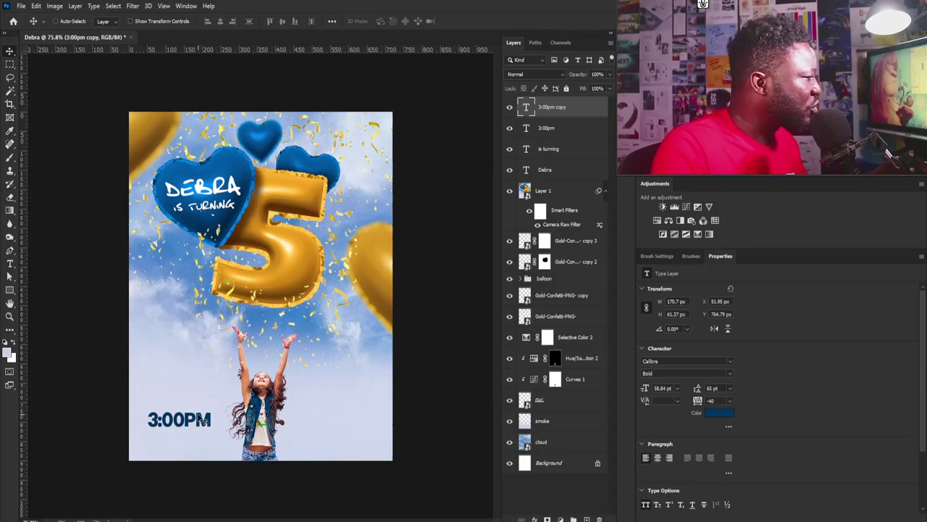
# Place the copy below 3:00PM as the JUNE 30TH date line, then shift the text block up-left.
pyautogui.moveTo(198, 419); pyautogui.dragTo(199, 437)
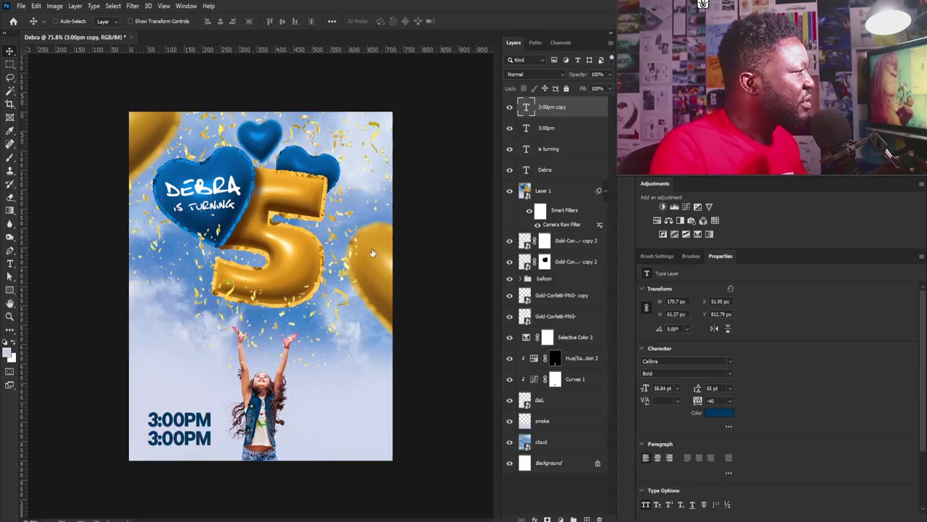
pyautogui.doubleClick(526, 107)
pyautogui.write('JUNE 30TH')
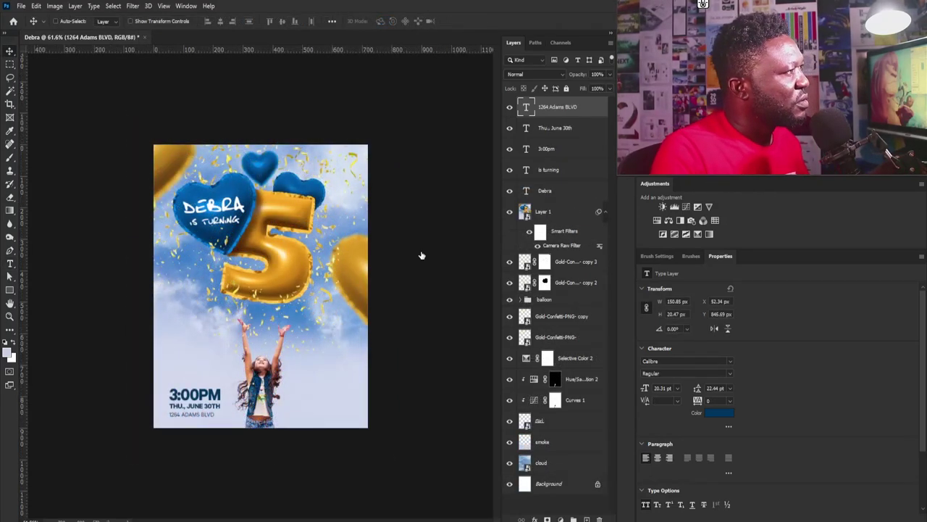
pyautogui.hotkey('alt', 'shift', '[')
pyautogui.hotkey('alt', 'shift', '[')
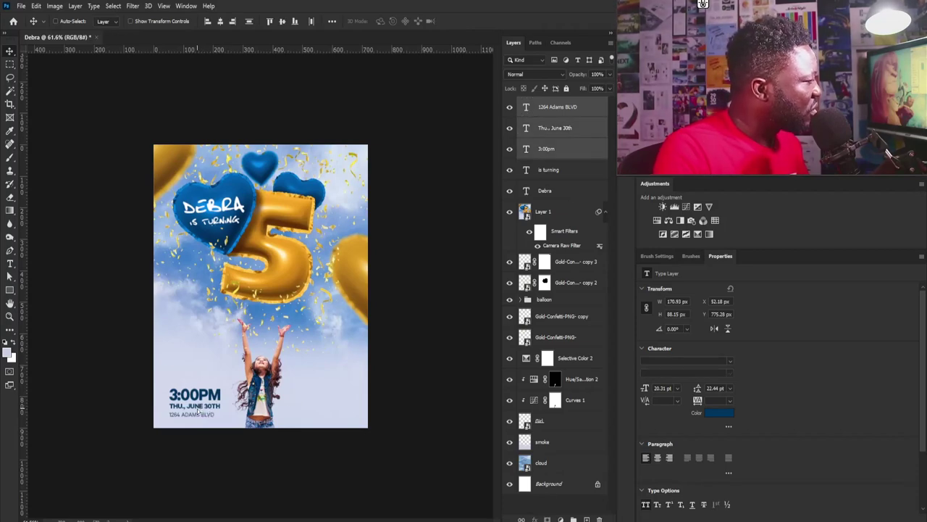
pyautogui.moveTo(207, 419); pyautogui.dragTo(203, 415)
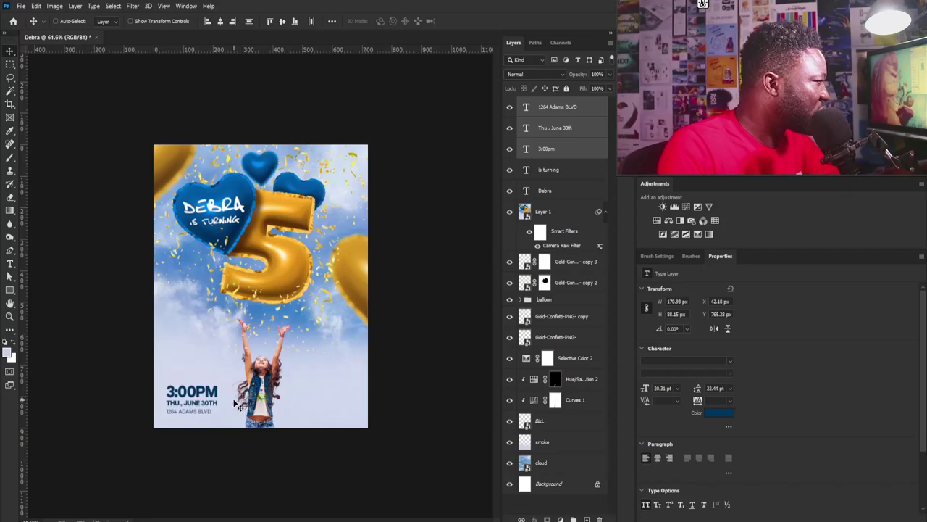
pyautogui.press('Down')
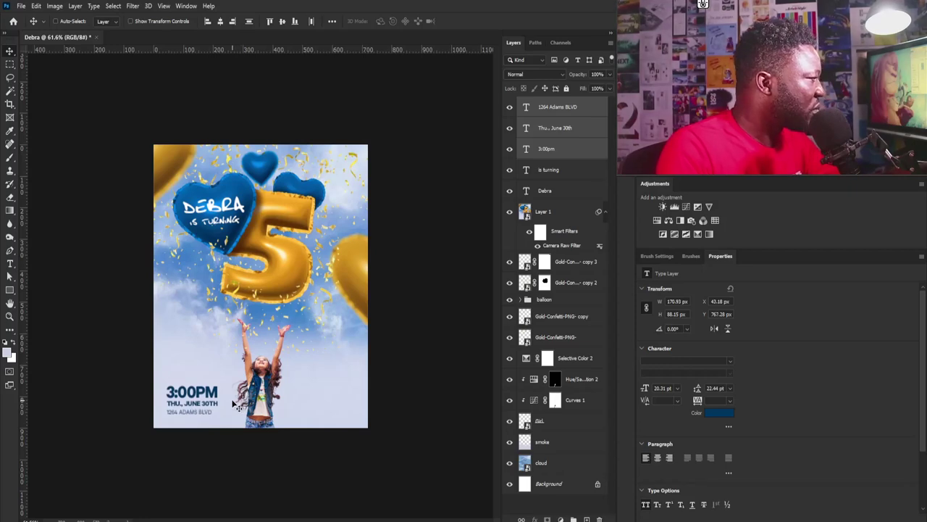
# Duplicate the address line and move the copy to the poster's lower right.
pyautogui.click(555, 107)
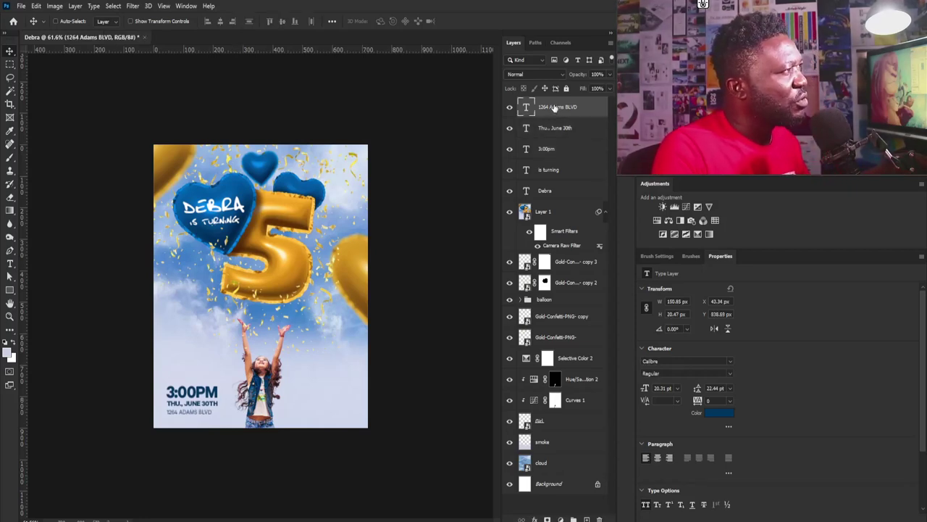
pyautogui.hotkey('ctrl', 'j')
pyautogui.moveTo(215, 409); pyautogui.dragTo(347, 409)
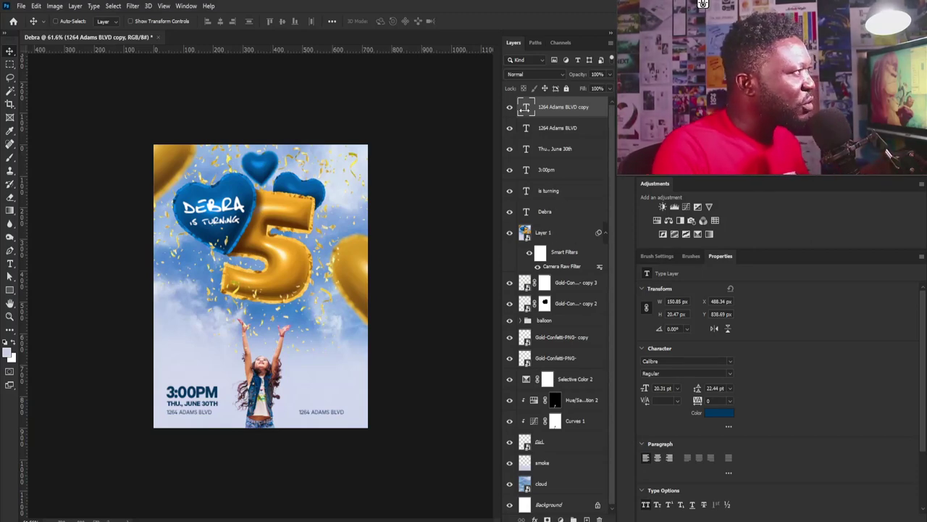
# Replace the lower-right copy with the pasted RSVP e-mail line, with All Caps turned off.
pyautogui.doubleClick(527, 109)
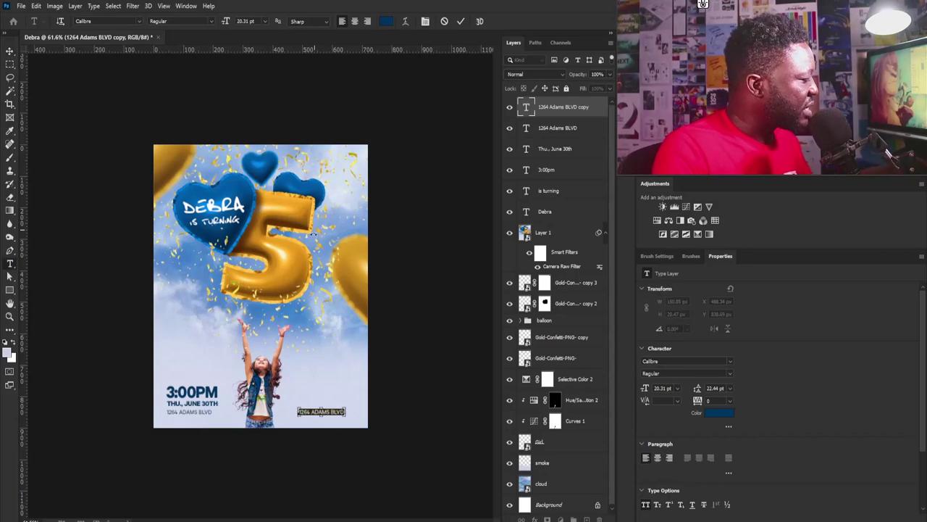
pyautogui.hotkey('ctrl', 'v')
pyautogui.hotkey('ctrl', 'a')
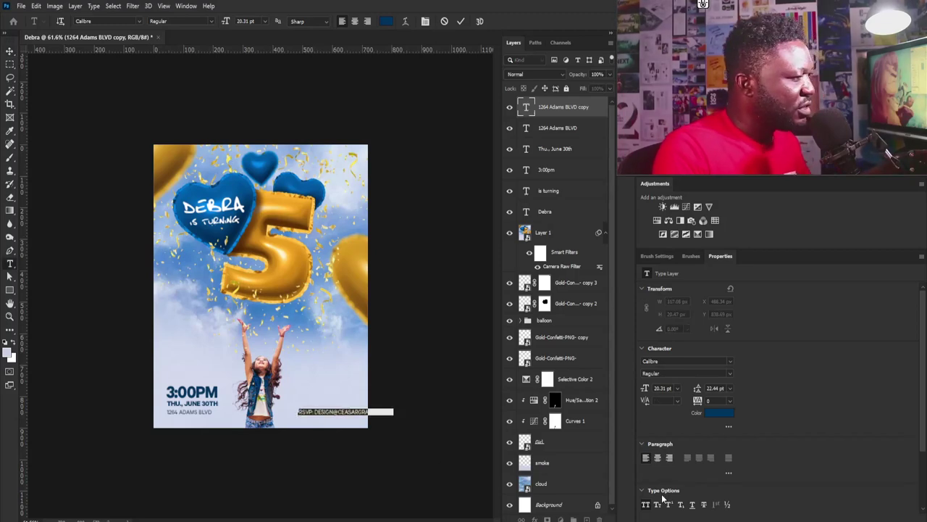
pyautogui.click(646, 505)
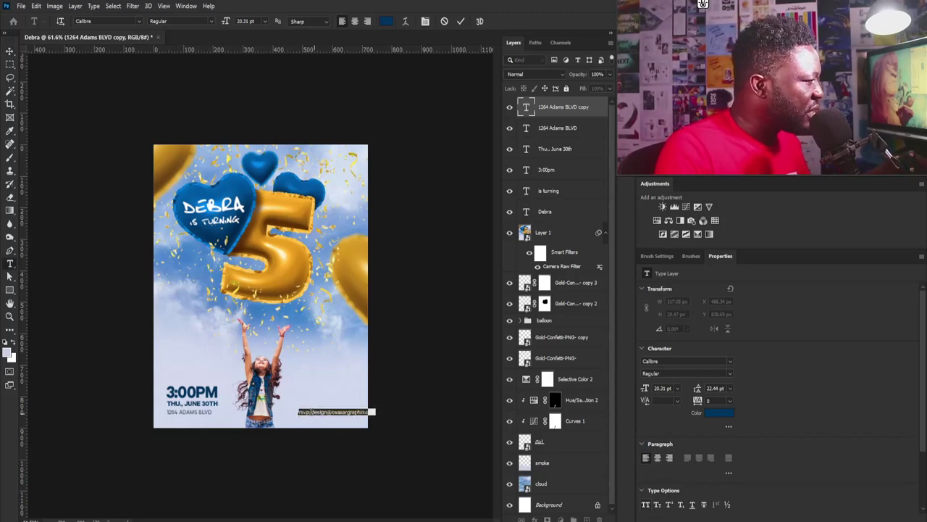
pyautogui.hotkey('ctrl', 'h')
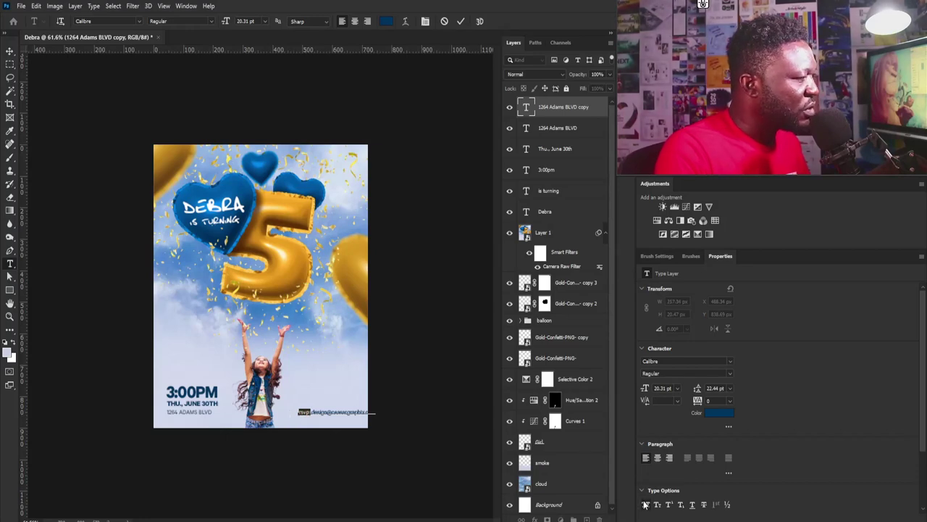
pyautogui.click(10, 53)
# Scale the RSVP line down to 18.45 pt and align it at the poster's lower right.
pyautogui.moveTo(384, 387); pyautogui.dragTo(365, 415)
pyautogui.hotkey('ctrl', 't')
pyautogui.moveTo(268, 424); pyautogui.dragTo(291, 412)
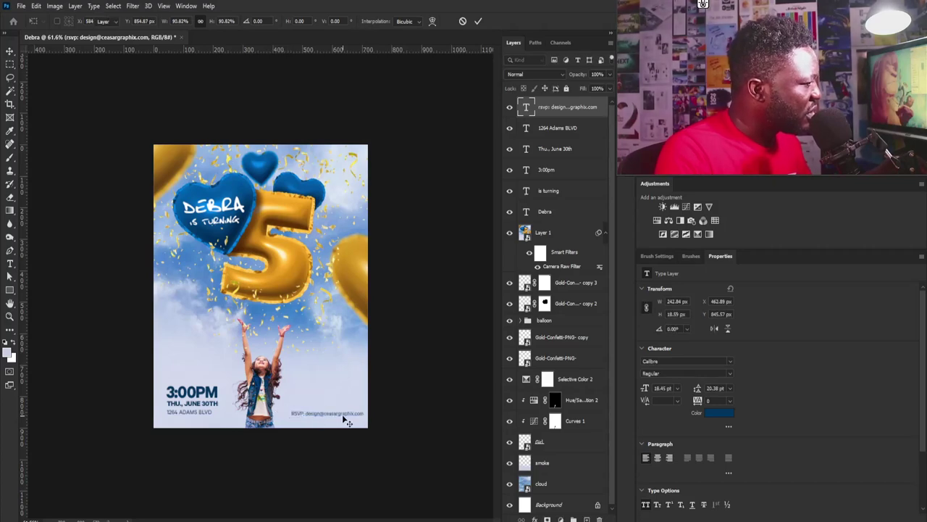
pyautogui.press('Return')
pyautogui.moveTo(346, 421); pyautogui.dragTo(335, 421)
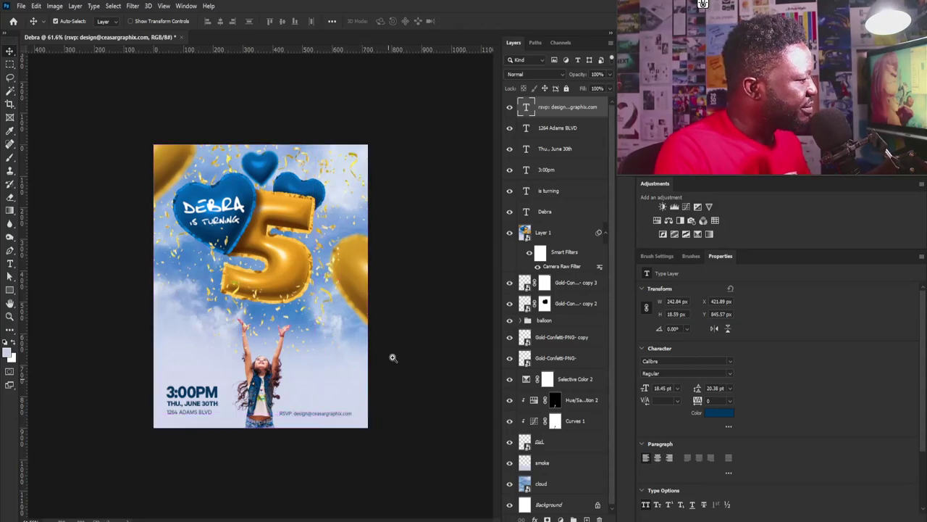
# Zoom the poster to about 89.5% to check the time, date, address and RSVP lines.
pyautogui.moveTo(393, 356)
pyautogui.mouseDown()
pyautogui.moveTo(372, 358)
pyautogui.moveTo(399, 354)
pyautogui.mouseUp()
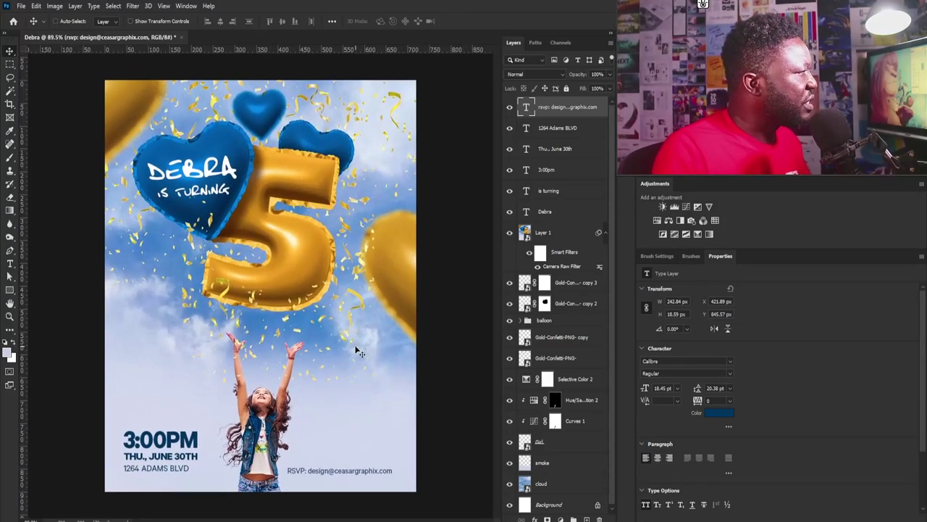